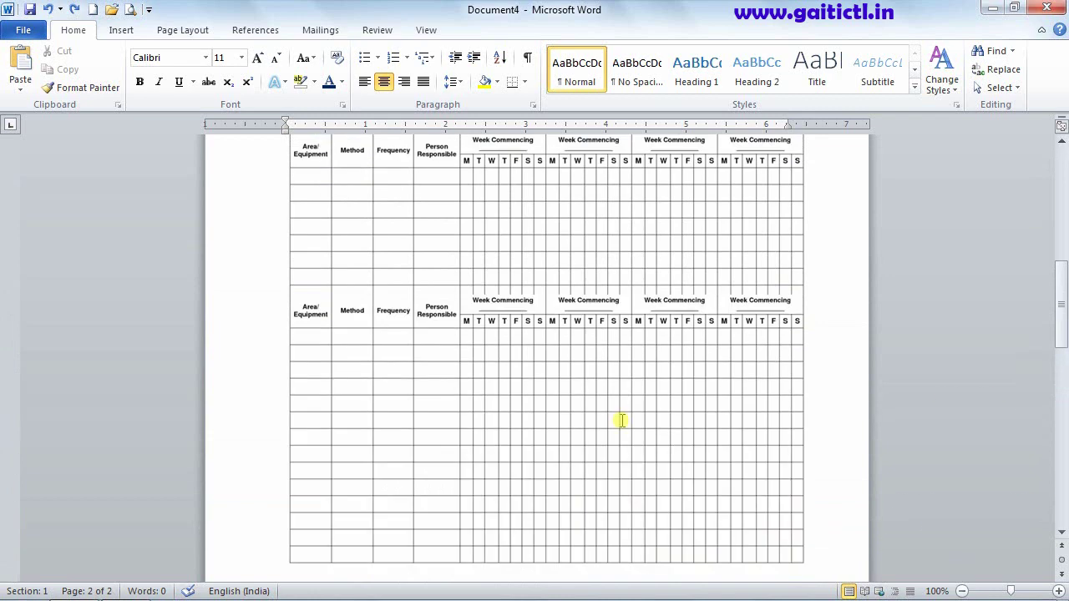
# - Start a new blank Word document
pyautogui.scroll(10, 621, 420)
pyautogui.scroll(5, 618, 410)
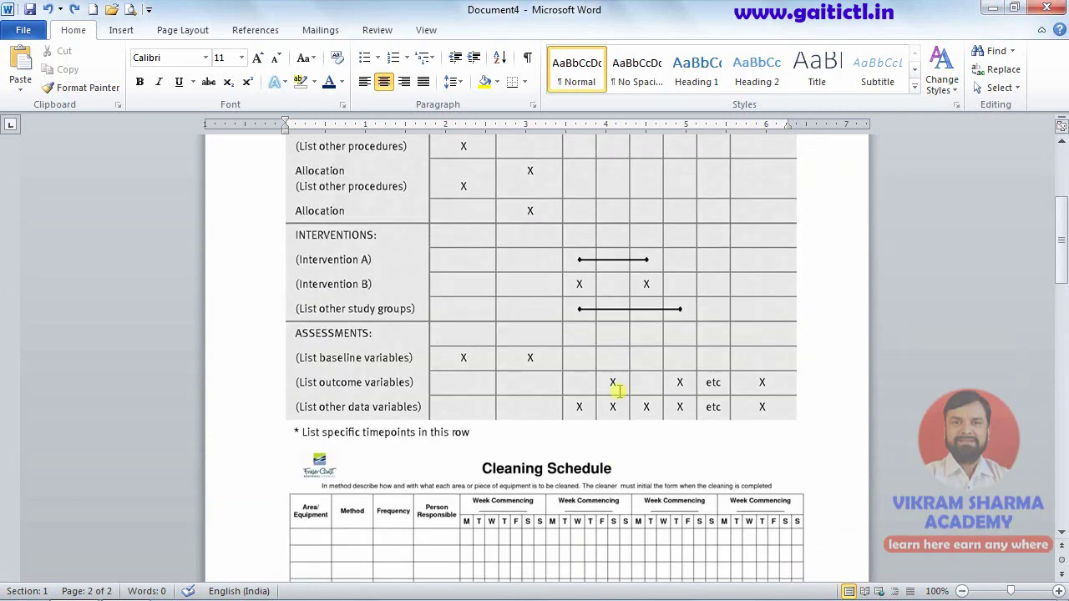
pyautogui.scroll(4, 616, 387)
pyautogui.scroll(1, 615, 393)
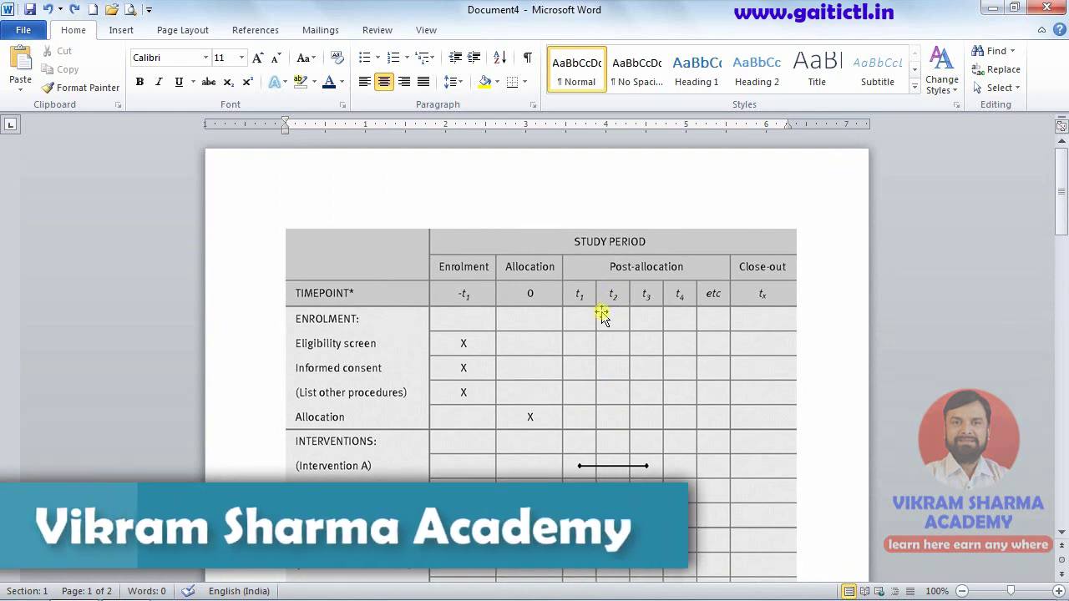
pyautogui.scroll(-2, 599, 334)
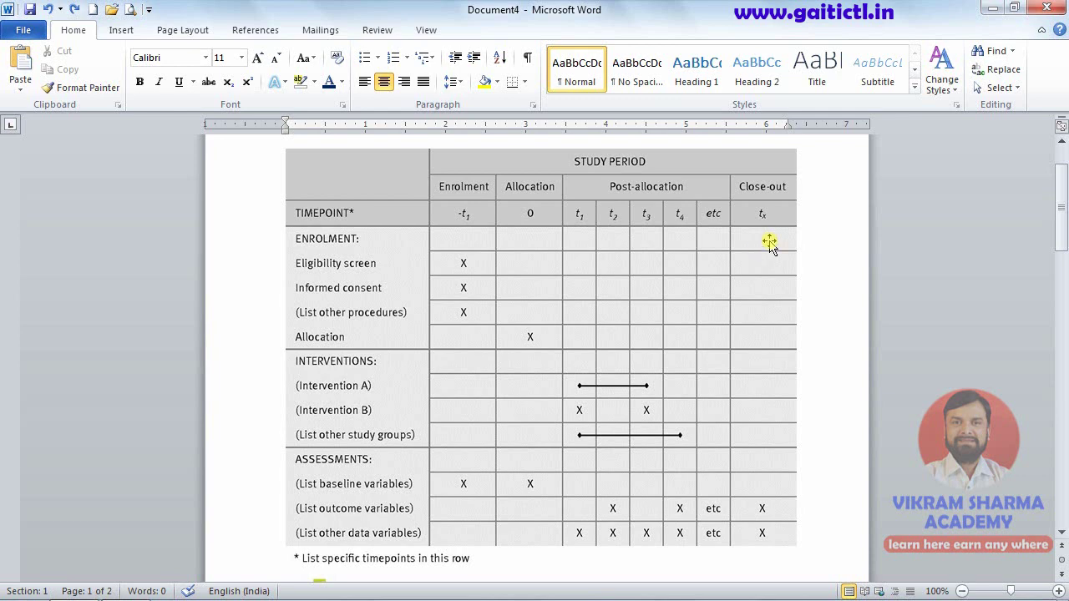
pyautogui.hotkey('ctrl', 'n')
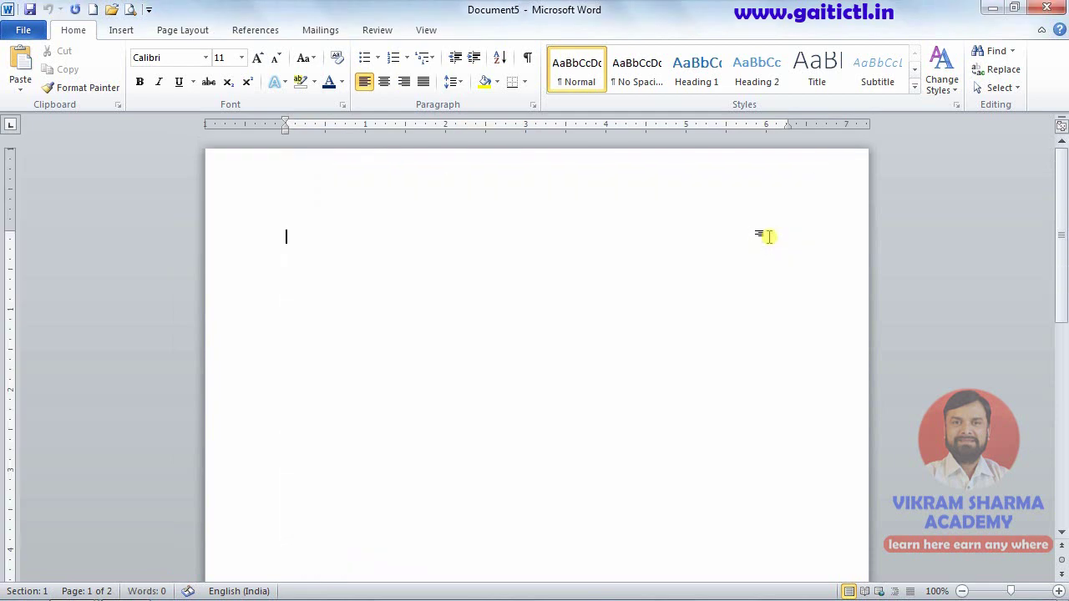
# - Insert an empty table with 9 columns and 20 rows
pyautogui.click(125, 31)
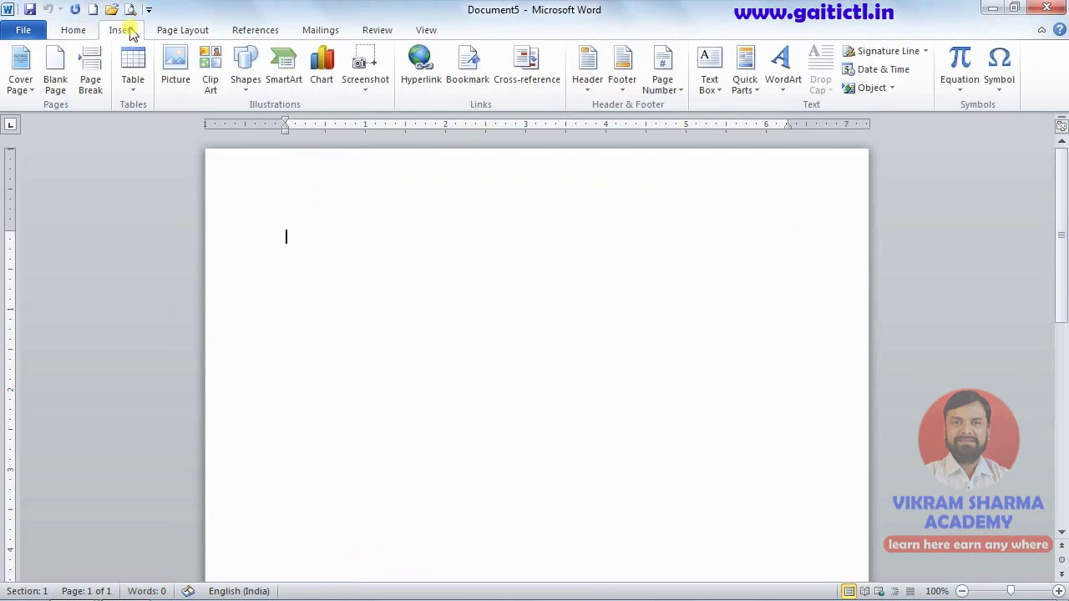
pyautogui.click(132, 82)
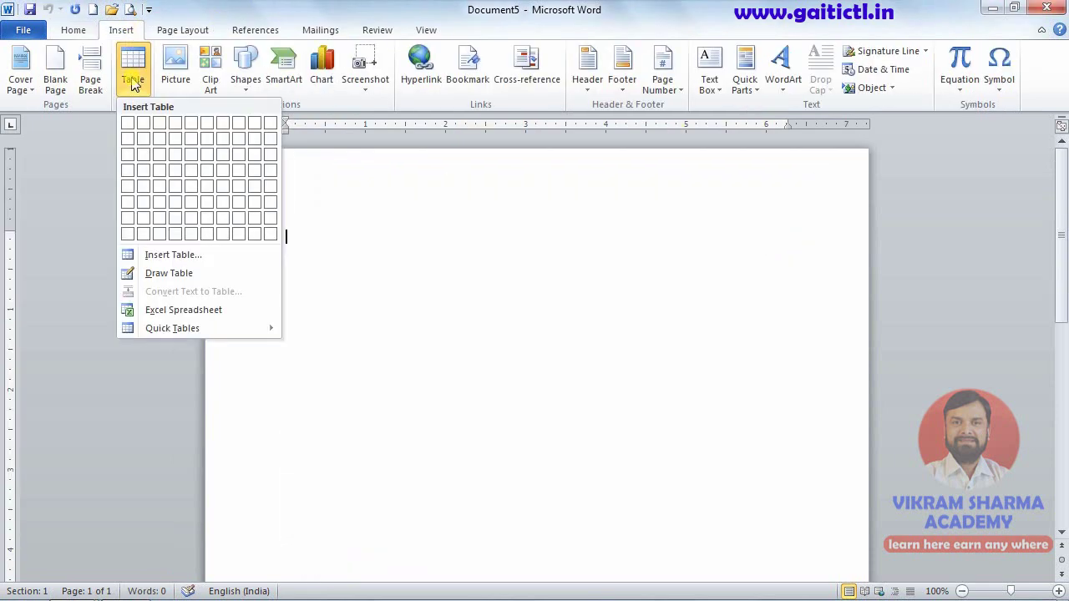
pyautogui.click(163, 255)
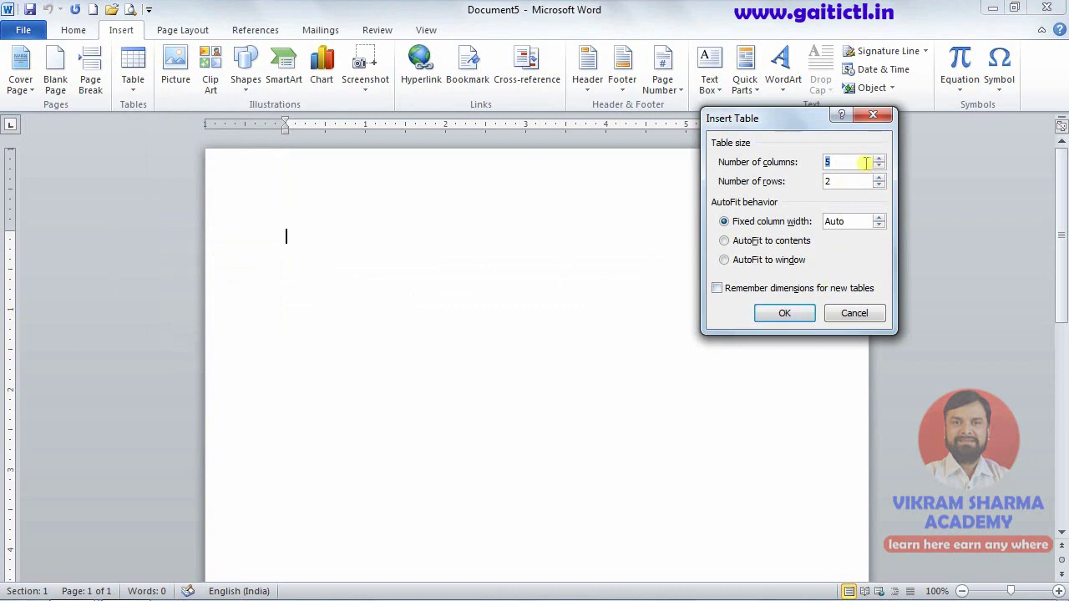
pyautogui.write('9')
pyautogui.press('Tab')
pyautogui.write('20')
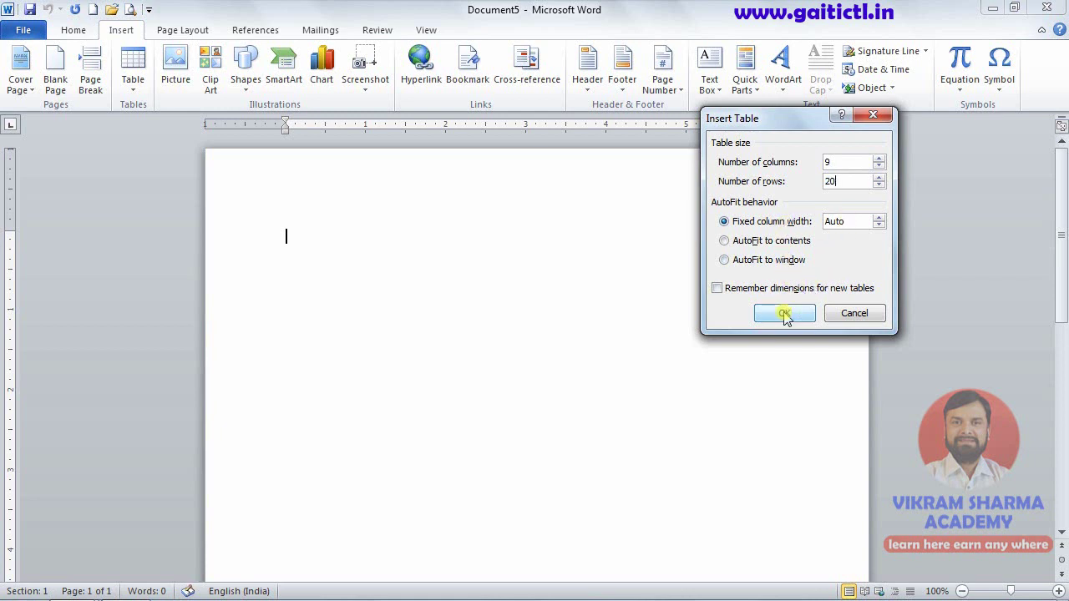
pyautogui.click(785, 315)
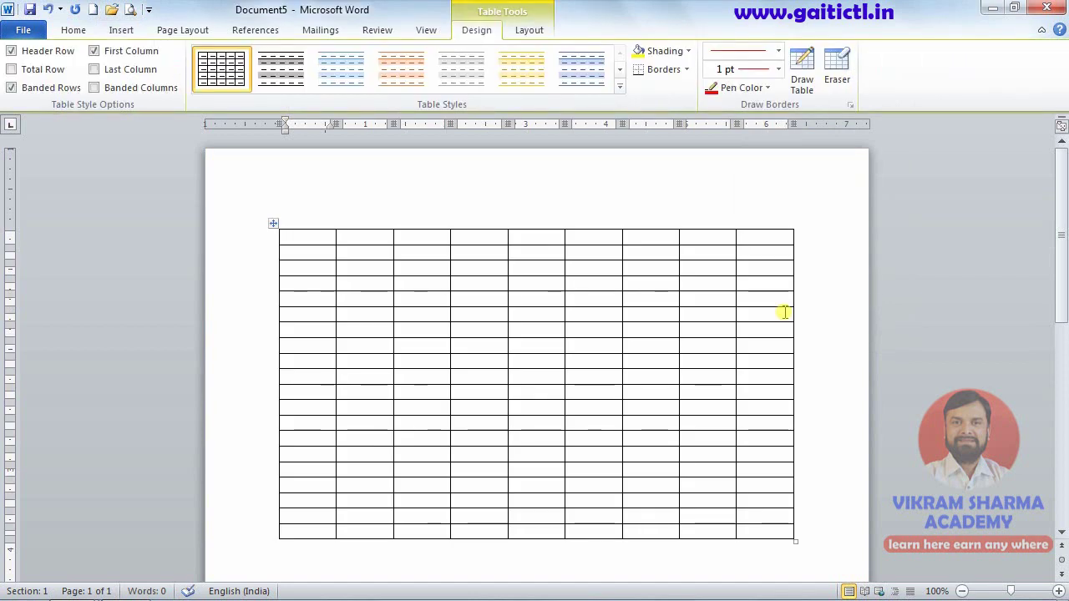
pyautogui.hotkey('alt', 'Tab')
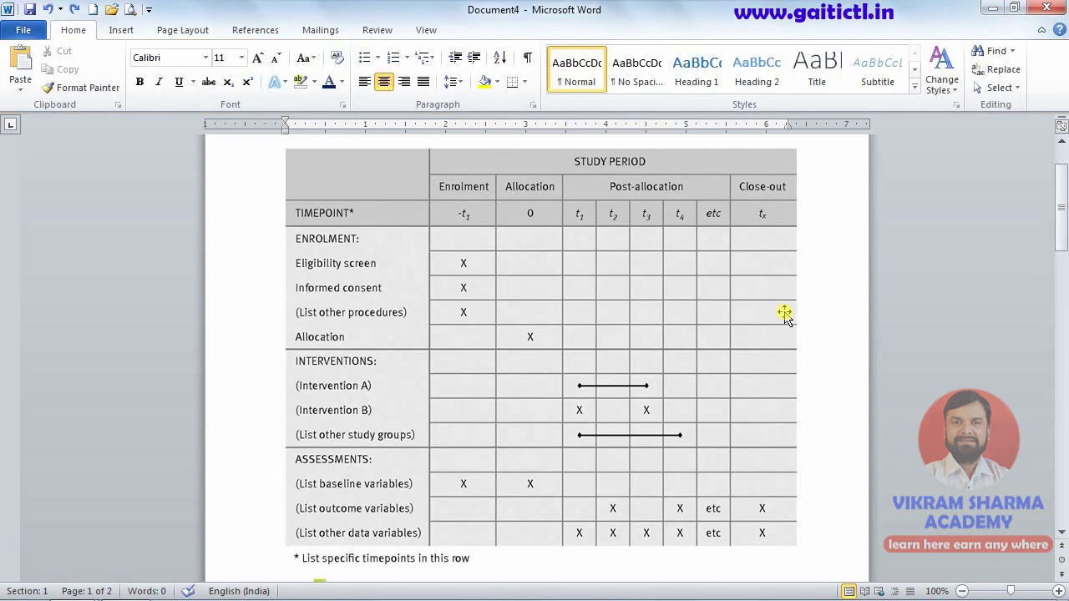
pyautogui.hotkey('alt', 'Tab')
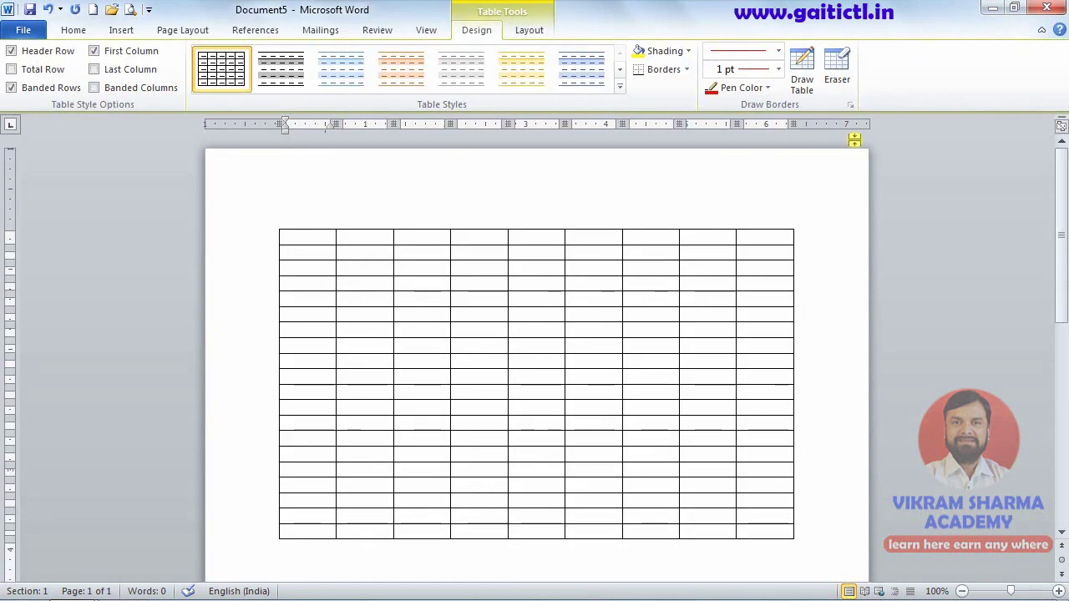
pyautogui.hotkey('alt', 'Tab')
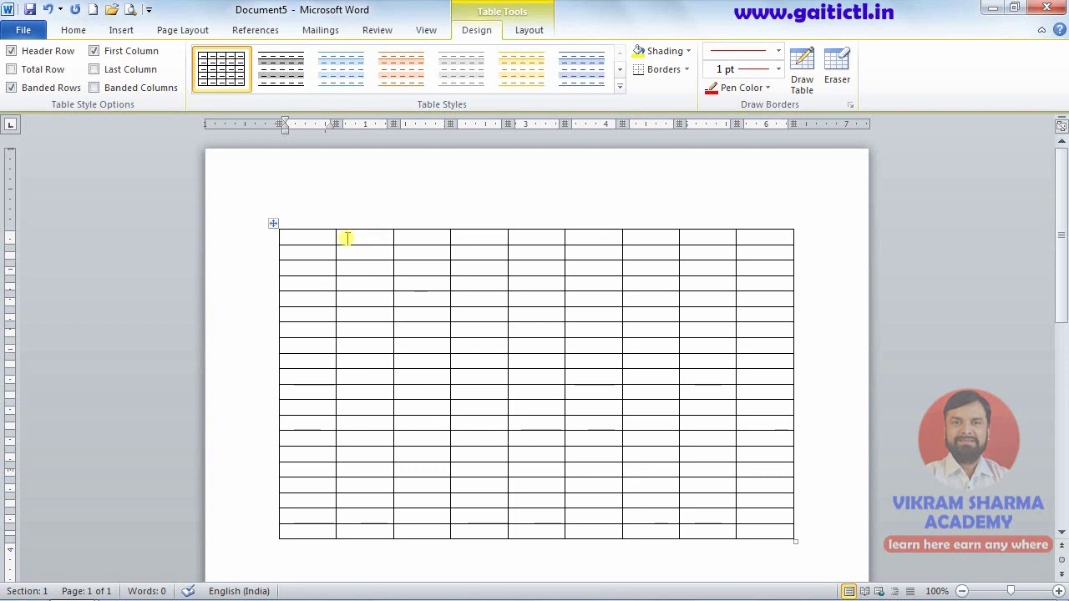
pyautogui.hotkey('alt', 'Tab')
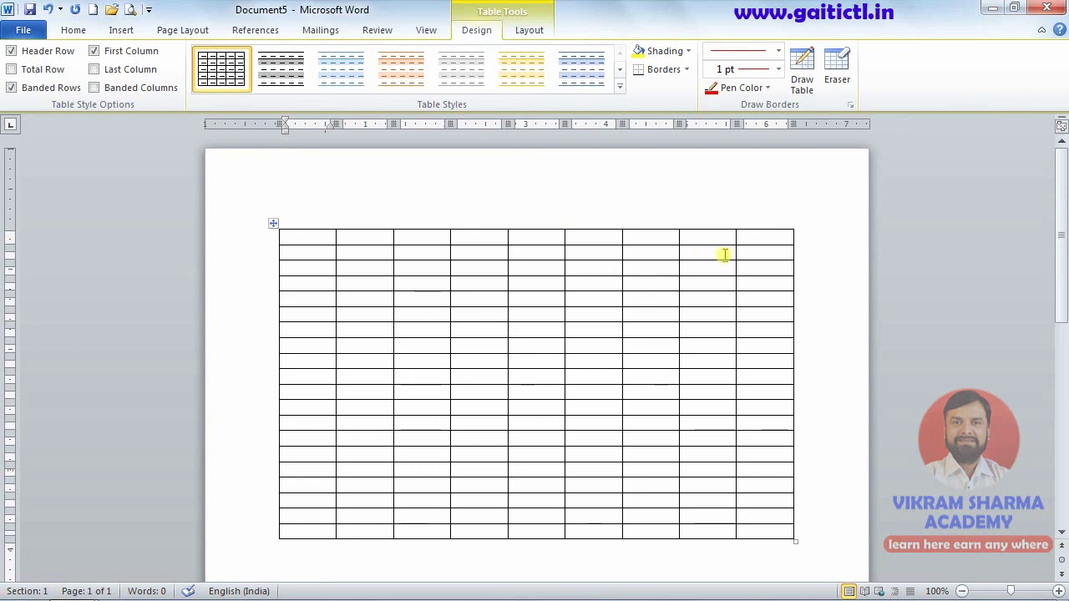
# - Narrow columns four through eight to 0.4" wide
pyautogui.moveTo(723, 253)
pyautogui.mouseDown()
pyautogui.moveTo(656, 526)
pyautogui.moveTo(494, 534)
pyautogui.mouseUp()
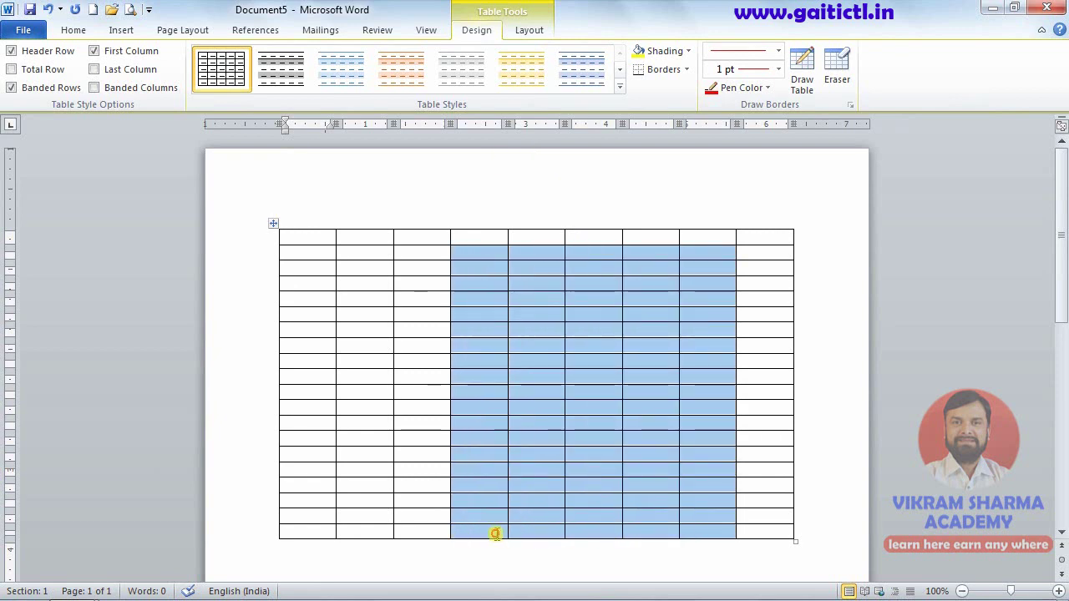
pyautogui.moveTo(467, 221); pyautogui.dragTo(692, 223)
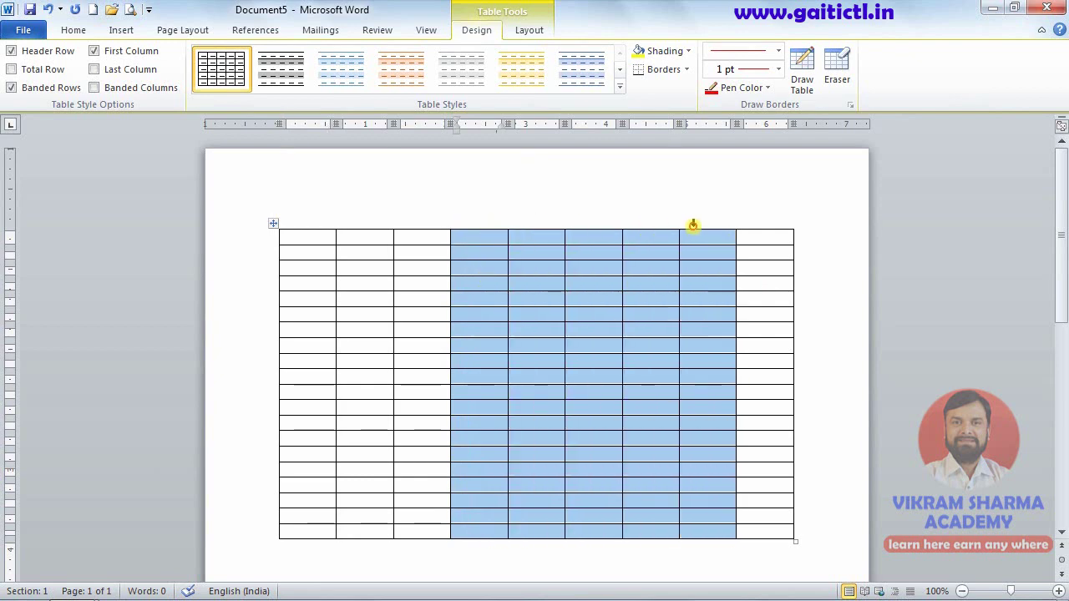
pyautogui.click(526, 33)
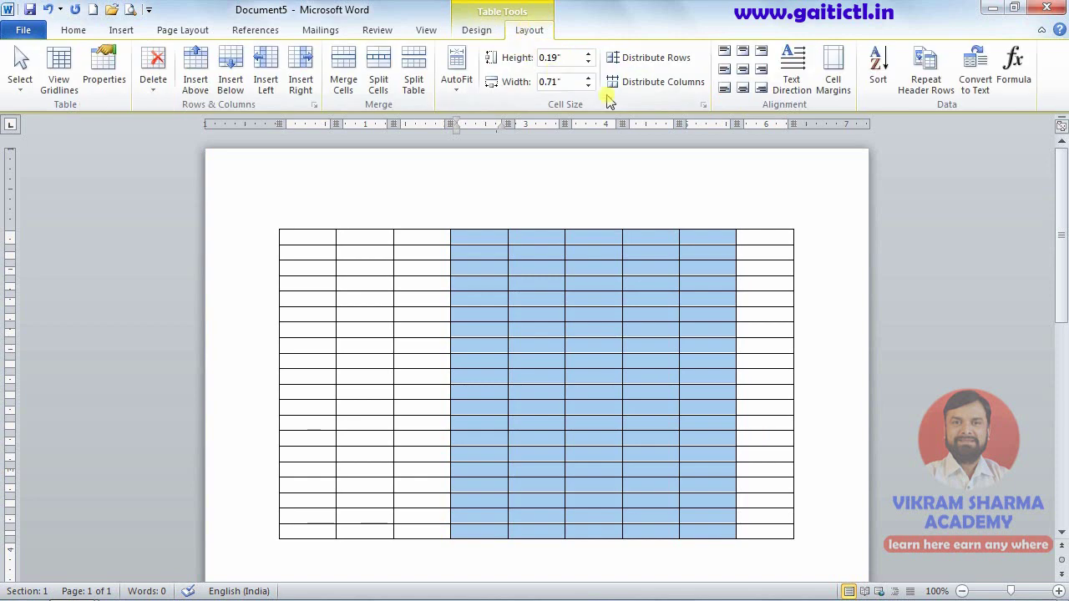
pyautogui.click(588, 87)
pyautogui.click(588, 87)
pyautogui.click(588, 87)
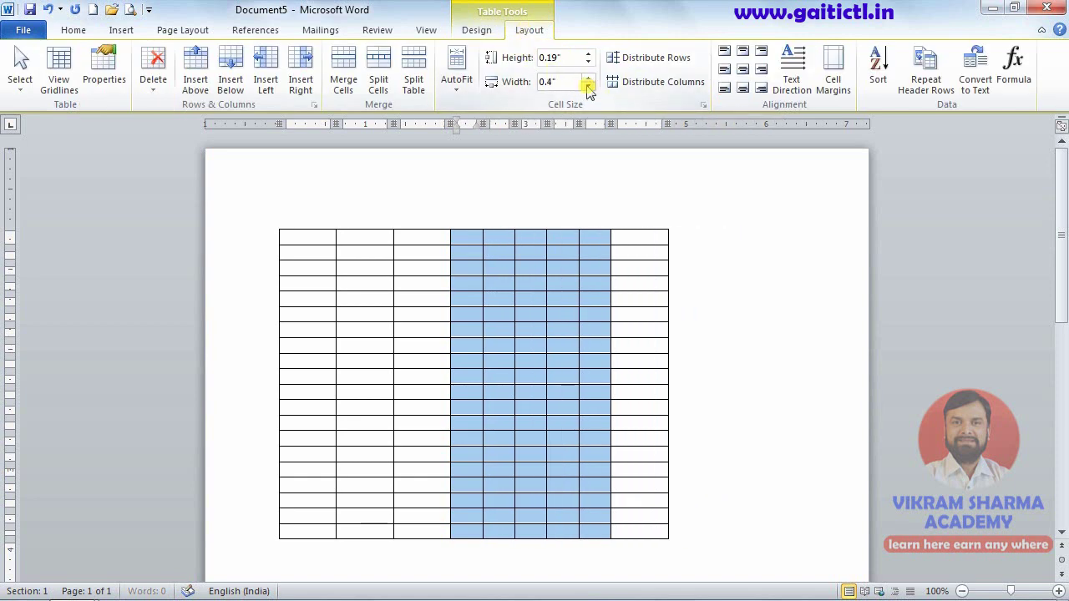
# - Widen the first column to 1.7"
pyautogui.click(318, 251)
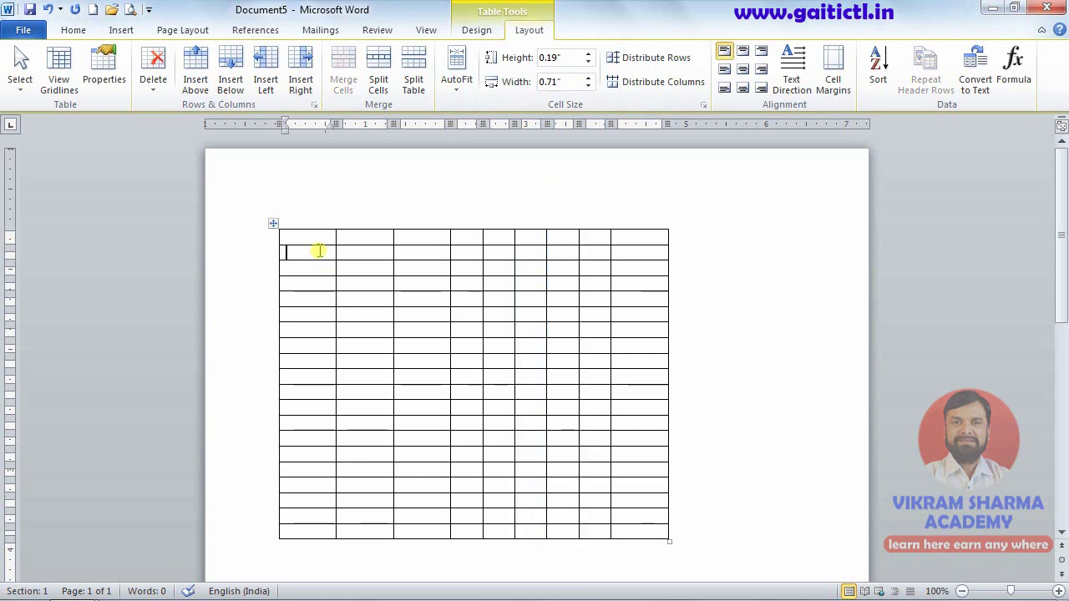
pyautogui.hotkey('alt', 'Tab')
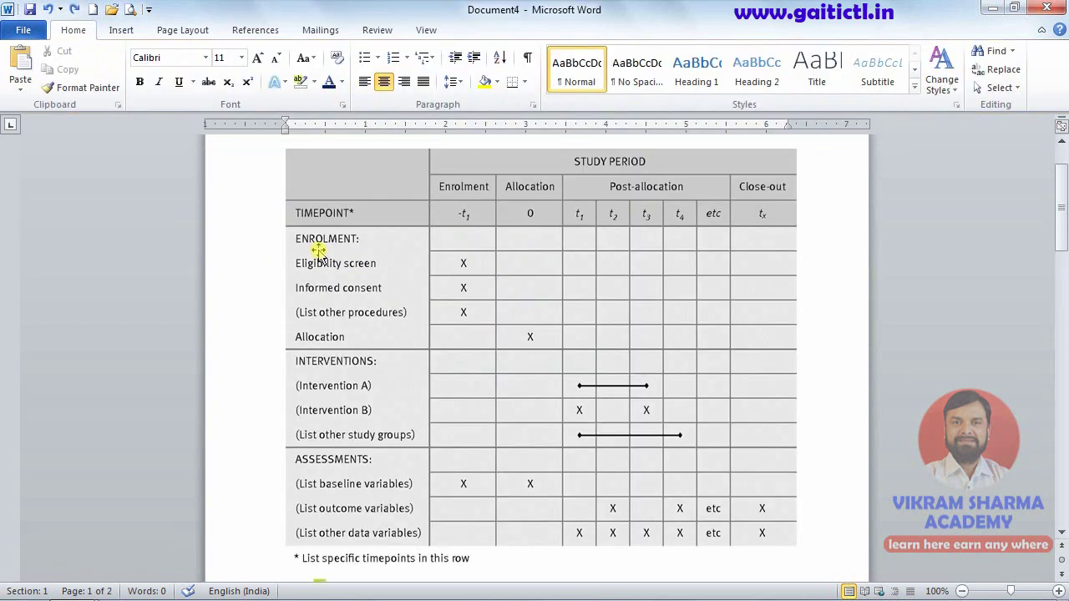
pyautogui.hotkey('alt', 'Tab')
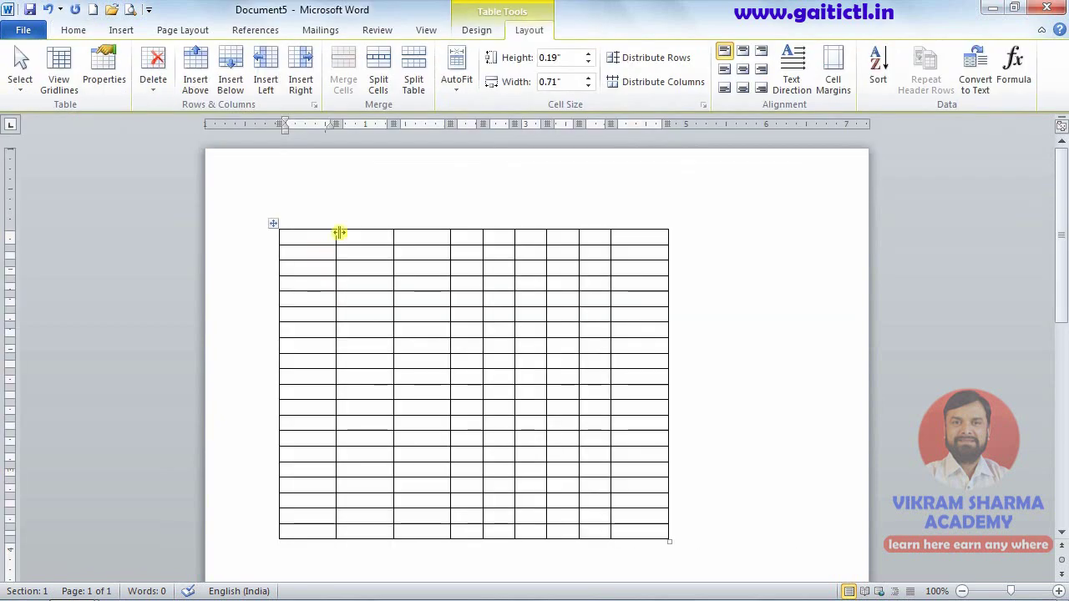
pyautogui.click(587, 78)
pyautogui.click(587, 77)
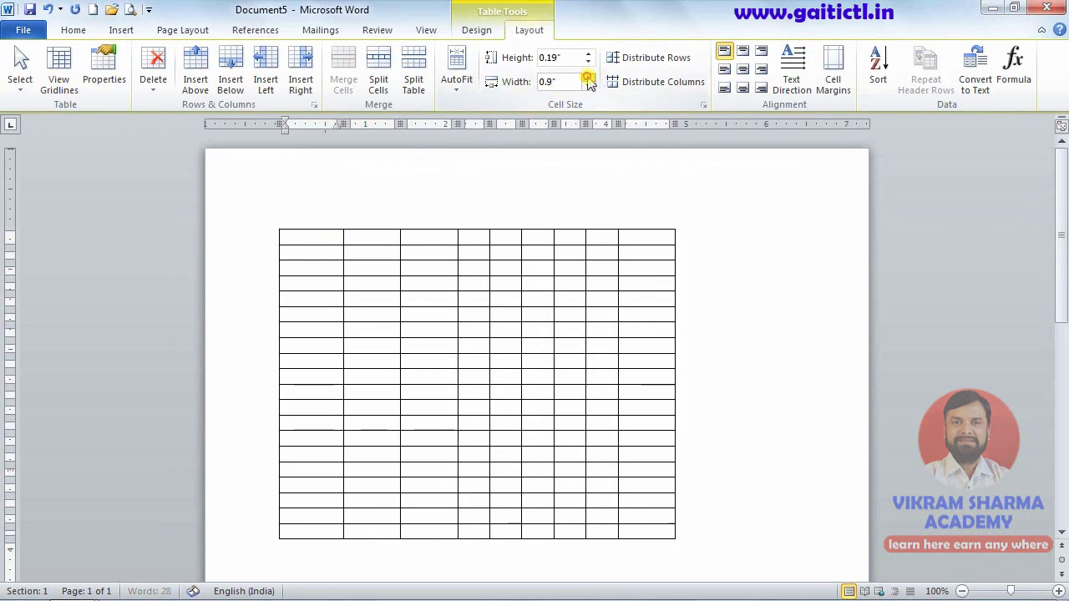
pyautogui.click(588, 78)
pyautogui.click(588, 78)
pyautogui.click(588, 78)
pyautogui.click(588, 79)
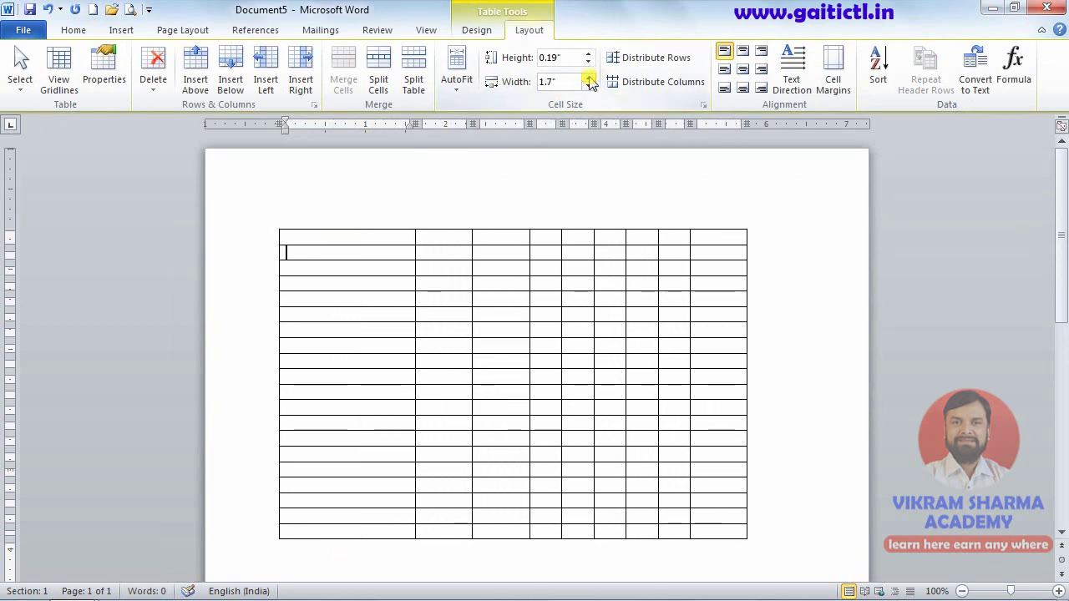
# - Merge the top-row cells from column two to the last column into one
pyautogui.click(511, 239)
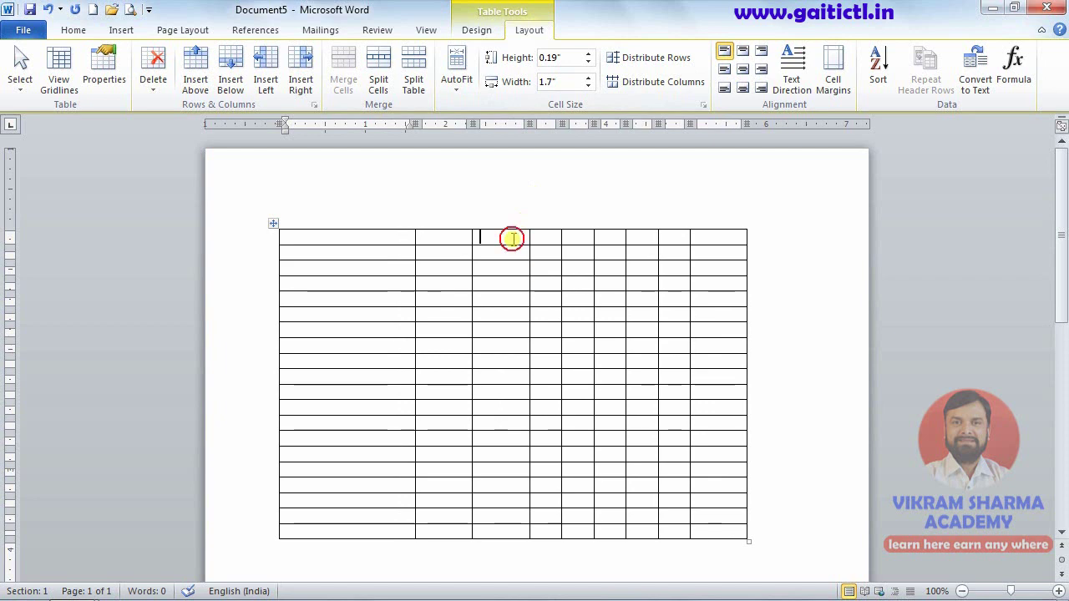
pyautogui.moveTo(512, 239); pyautogui.dragTo(684, 233)
pyautogui.click(469, 237)
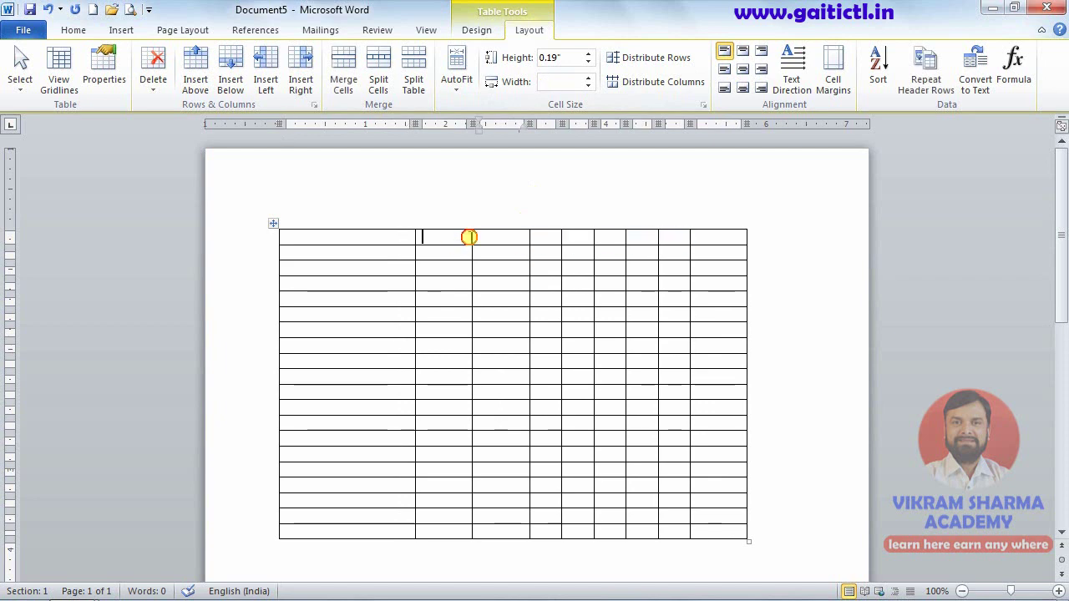
pyautogui.moveTo(469, 237); pyautogui.dragTo(705, 239)
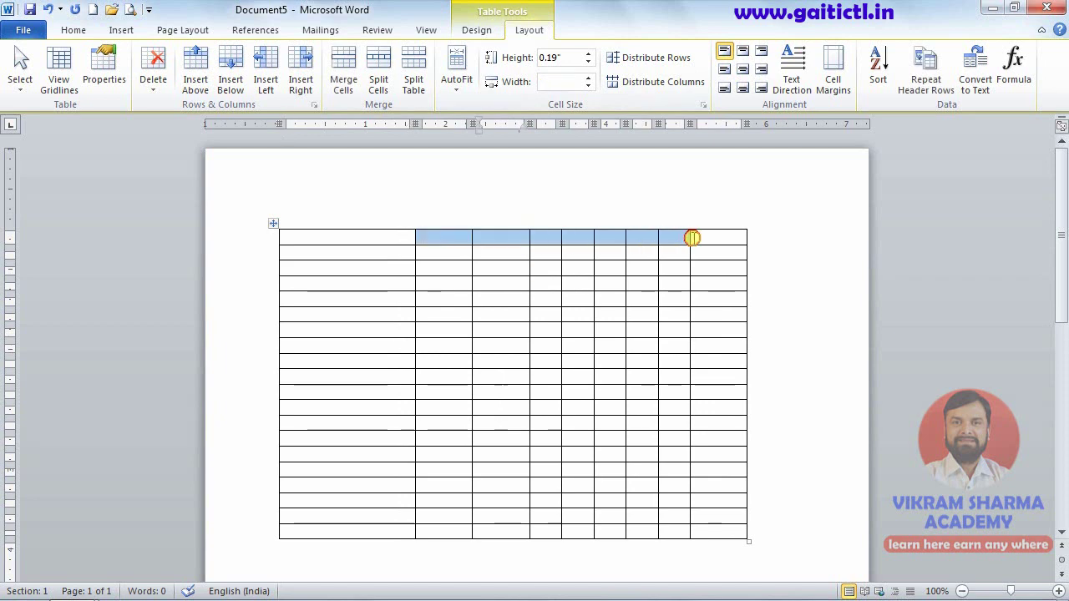
pyautogui.click(343, 72)
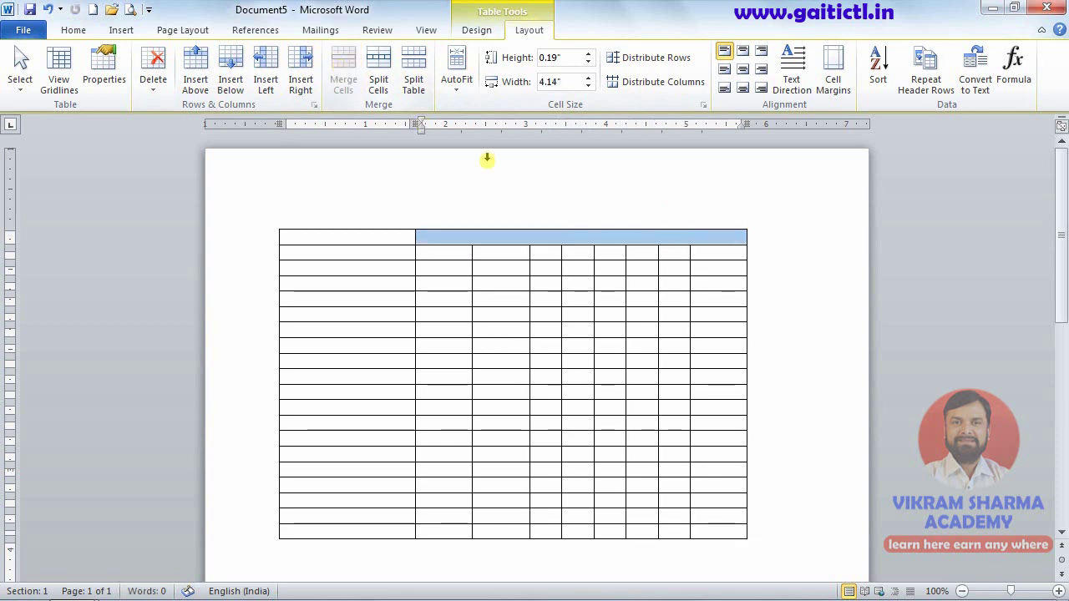
# - Merge the five narrow second-row cells into a single cell
pyautogui.hotkey('alt', 'Tab')
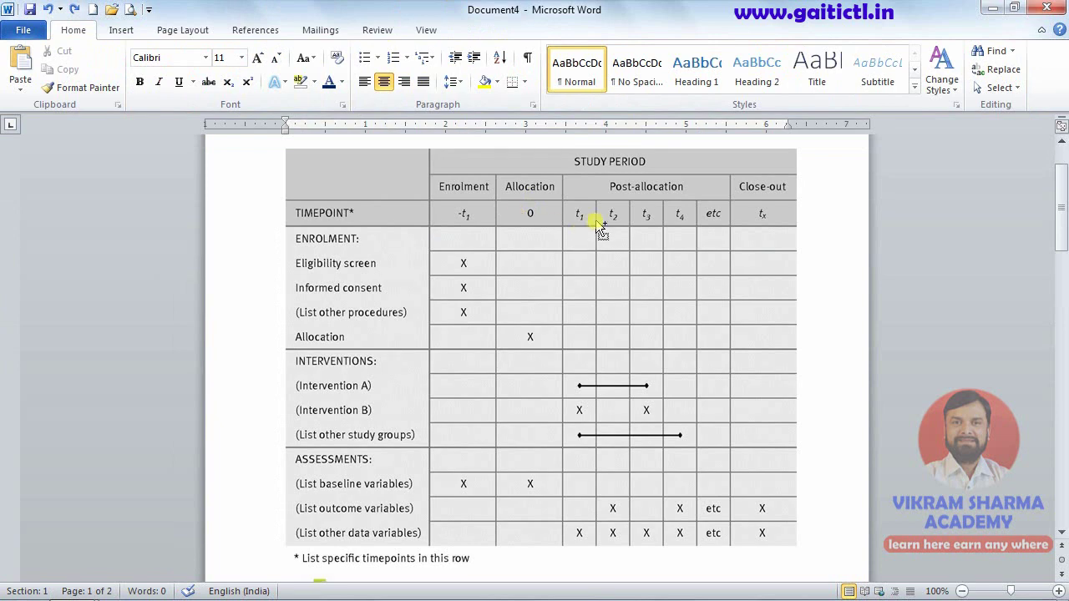
pyautogui.hotkey('alt', 'Tab')
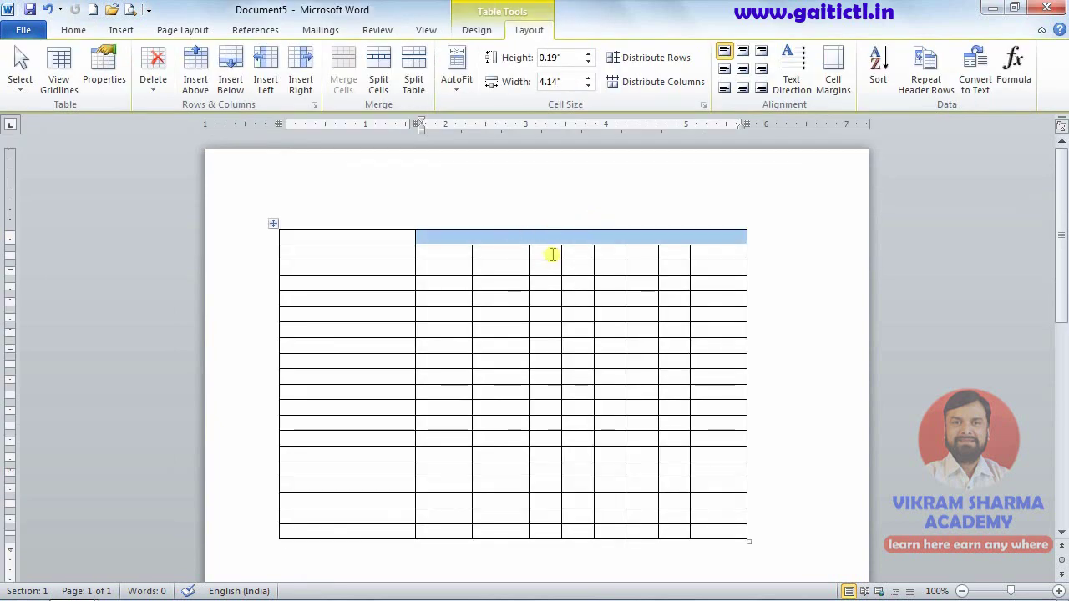
pyautogui.moveTo(547, 252); pyautogui.dragTo(672, 251)
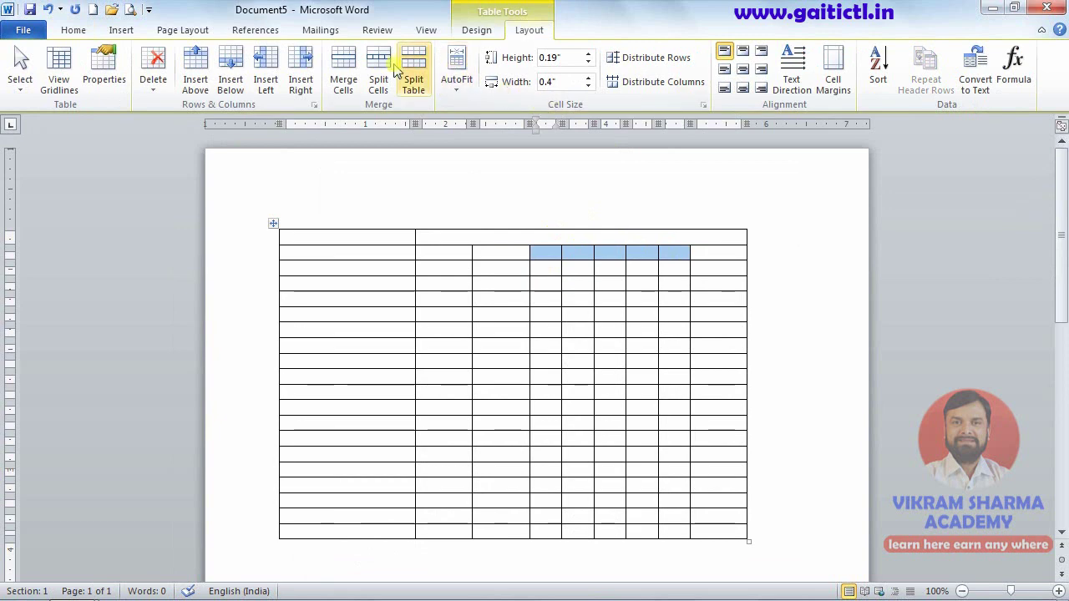
pyautogui.click(343, 71)
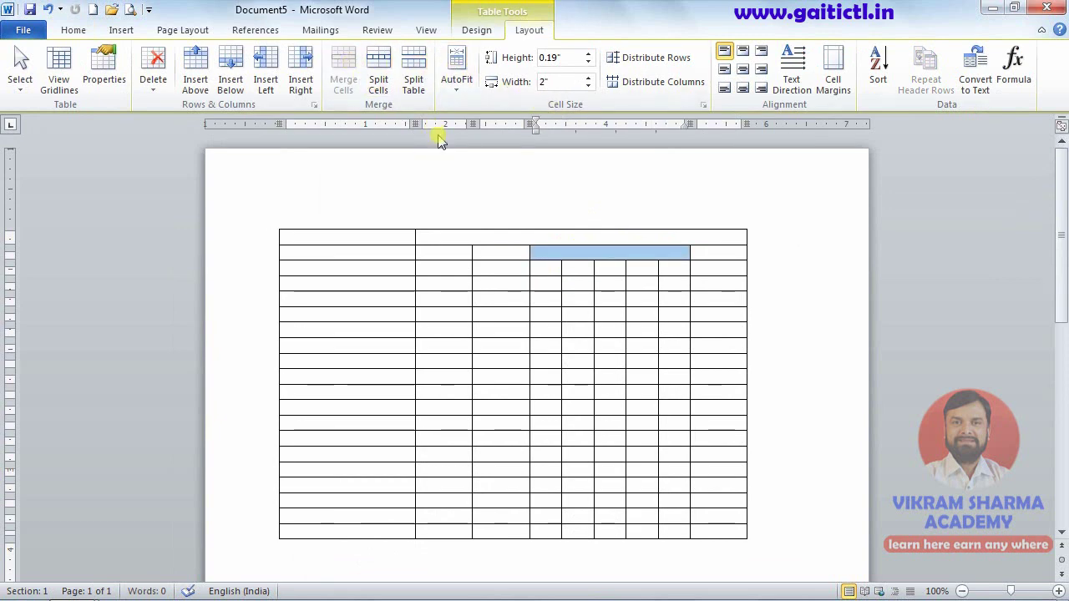
# - Merge the first-column cells of the top two rows
pyautogui.hotkey('alt', 'Tab')
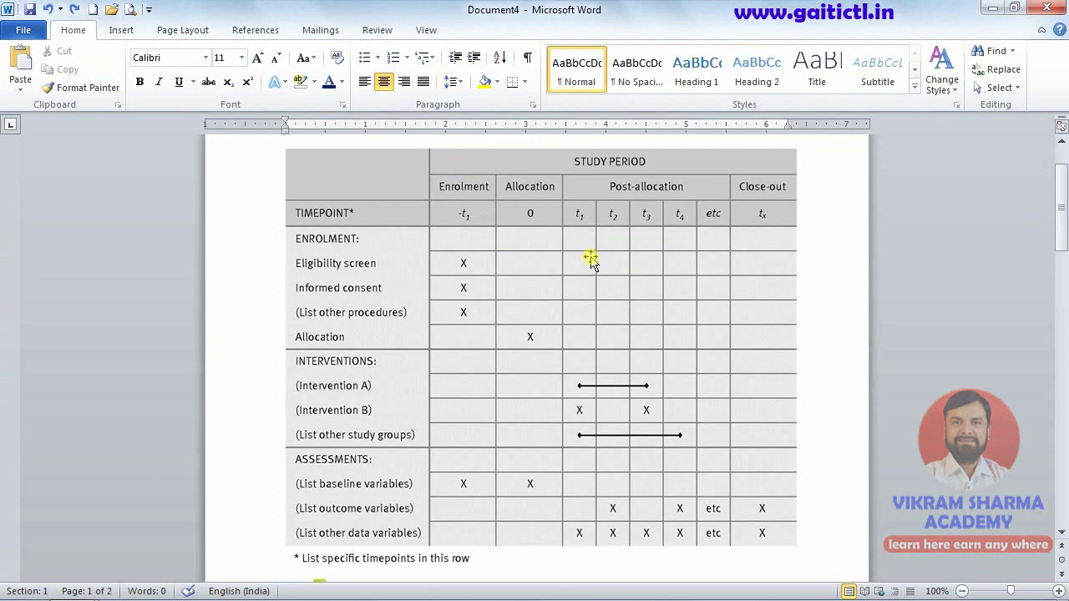
pyautogui.moveTo(518, 278); pyautogui.dragTo(522, 282)
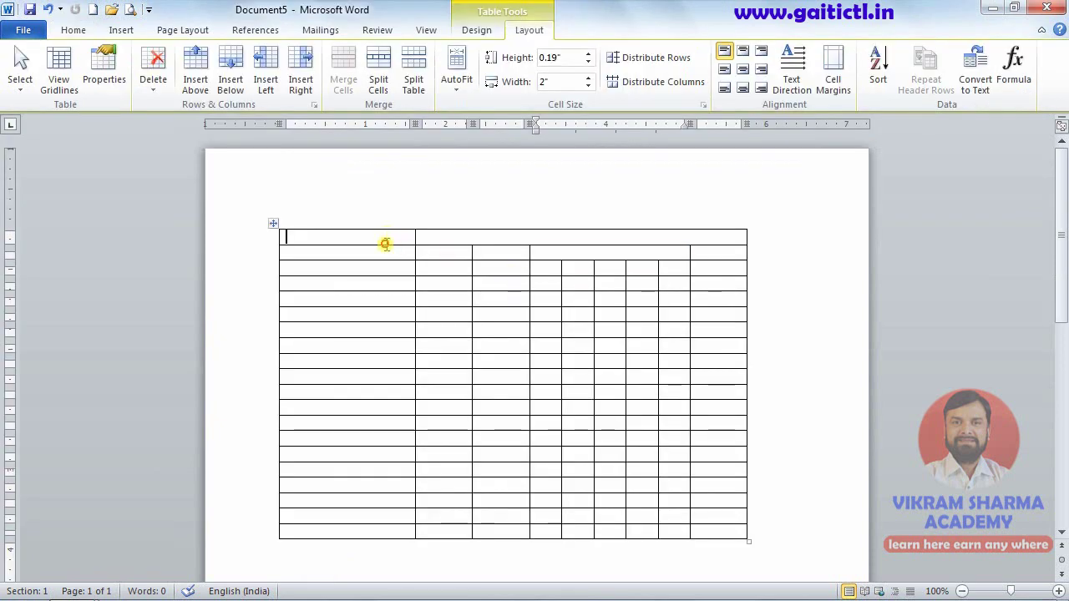
pyautogui.moveTo(385, 240); pyautogui.dragTo(384, 251)
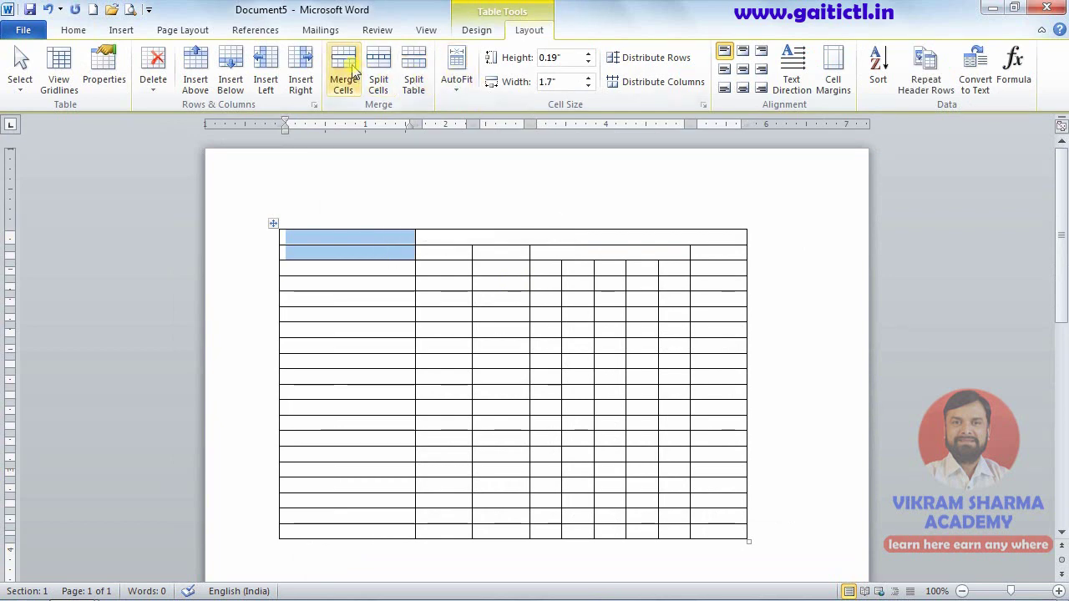
pyautogui.click(351, 73)
pyautogui.click(547, 315)
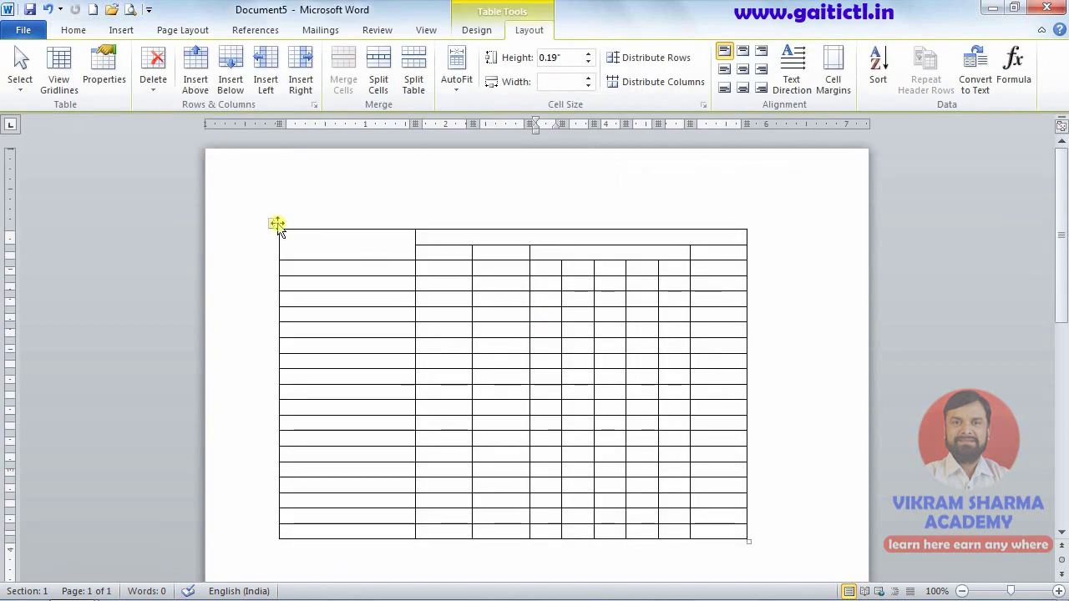
# - Select the whole table and set every row's height to 0.3"
pyautogui.click(275, 222)
pyautogui.click(589, 54)
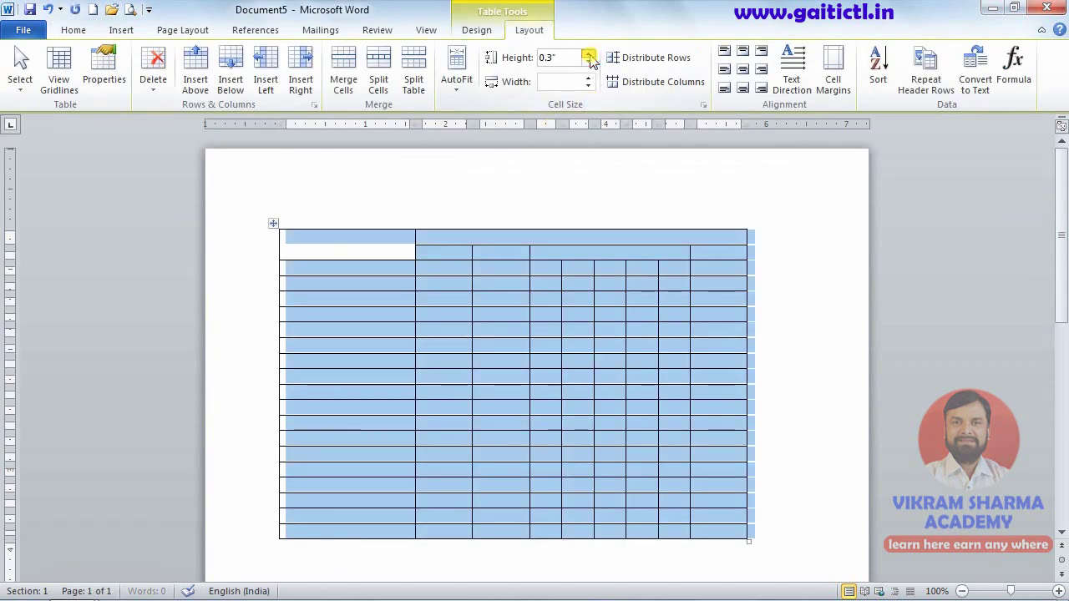
pyautogui.click(589, 54)
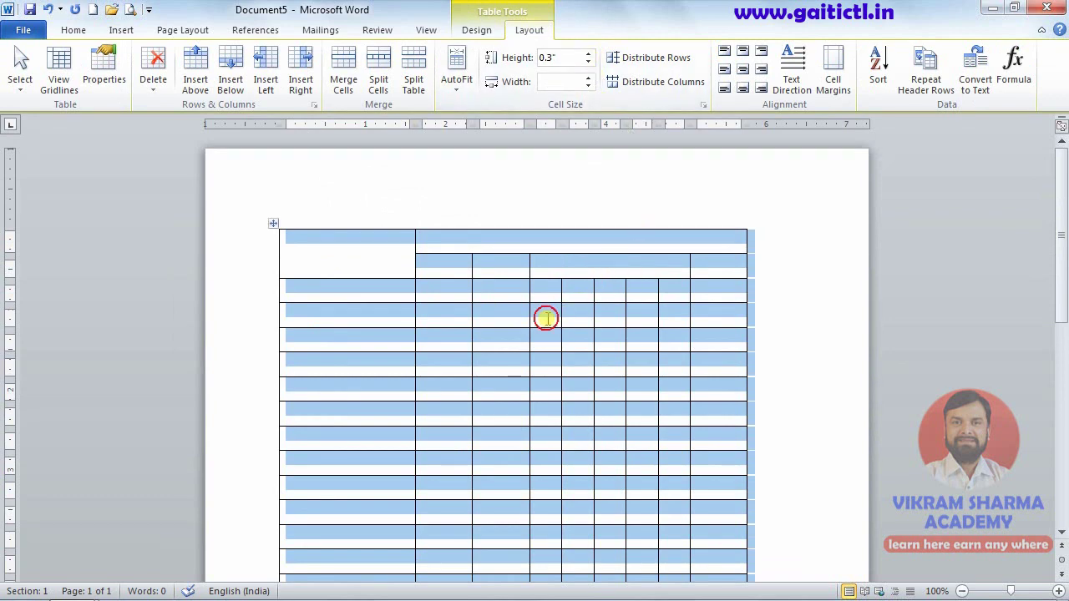
pyautogui.click(546, 318)
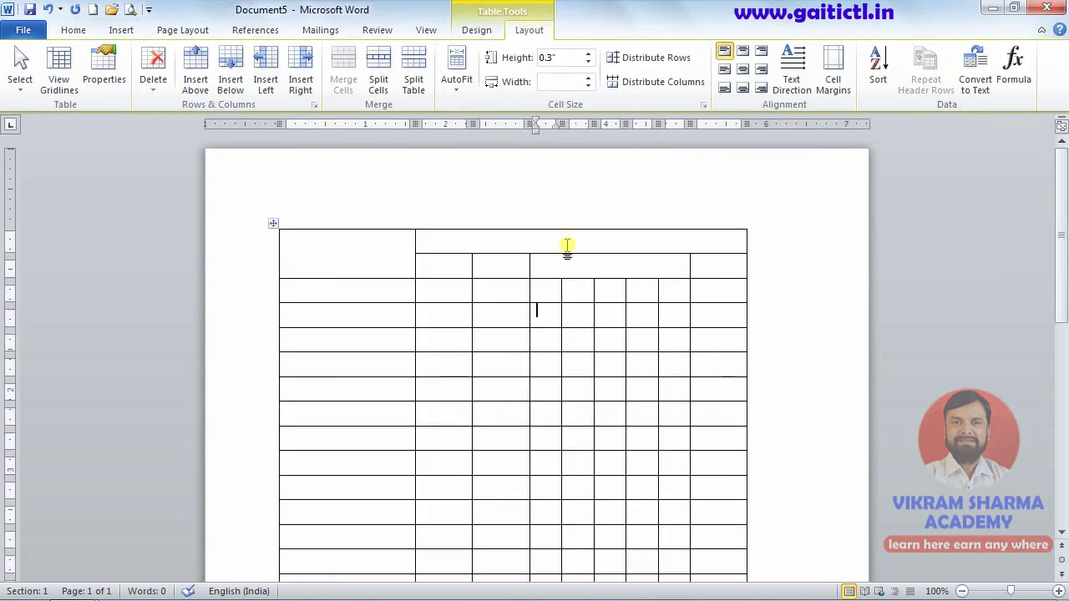
# - Type the capitalised headings STUDY PERIOD, ENROLLMENTS and ALLOCATIONS in the header cells
pyautogui.press('capslock')
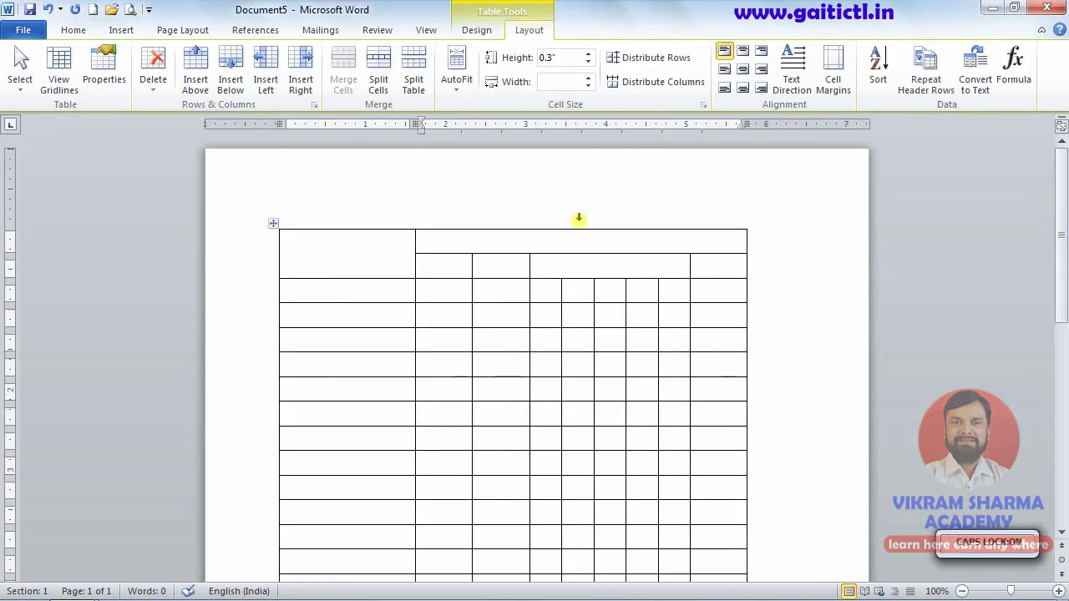
pyautogui.write('STUDY')
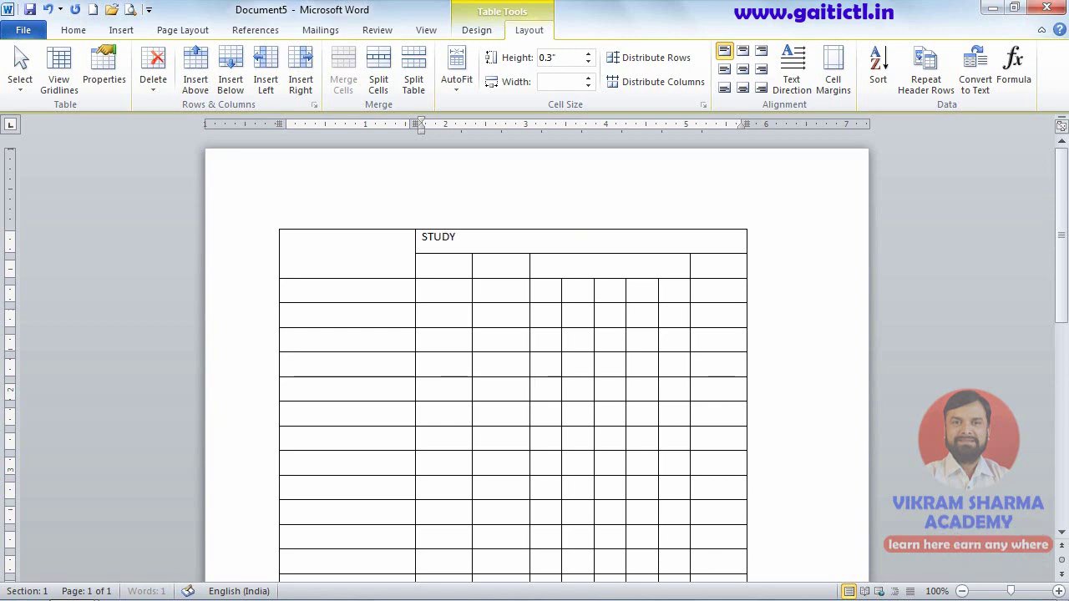
pyautogui.write(' PR')
pyautogui.write('ERIO')
pyautogui.write('D')
pyautogui.press('Down')
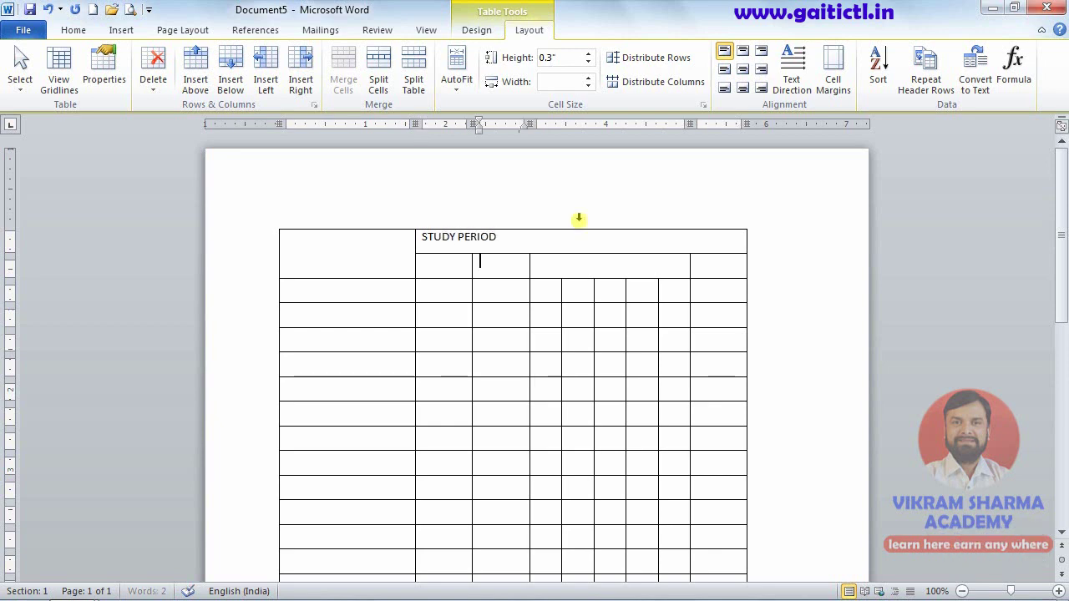
pyautogui.write('EN')
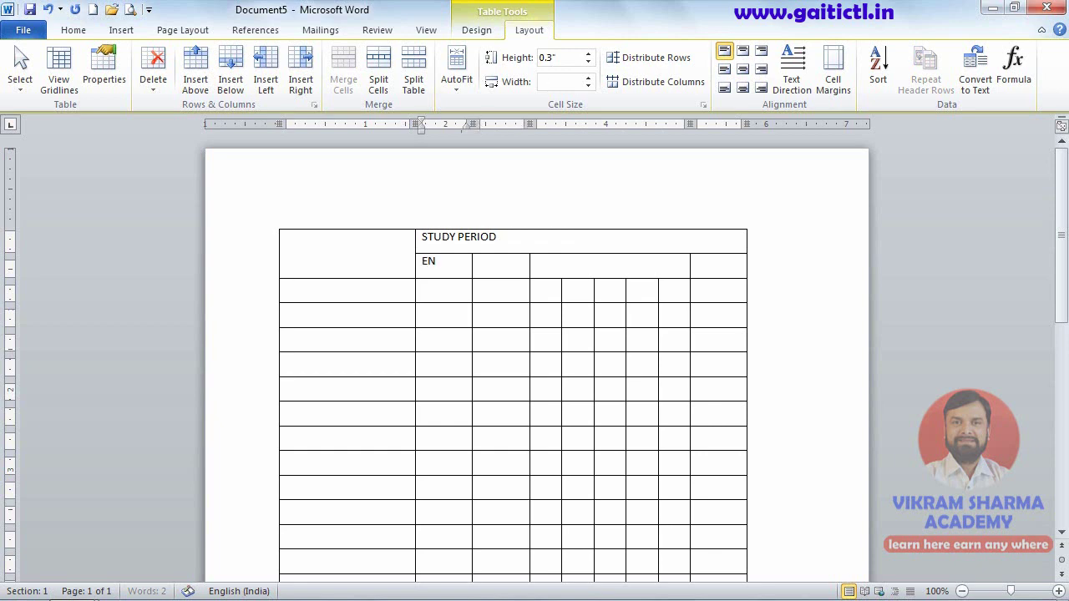
pyautogui.write('ROLLM')
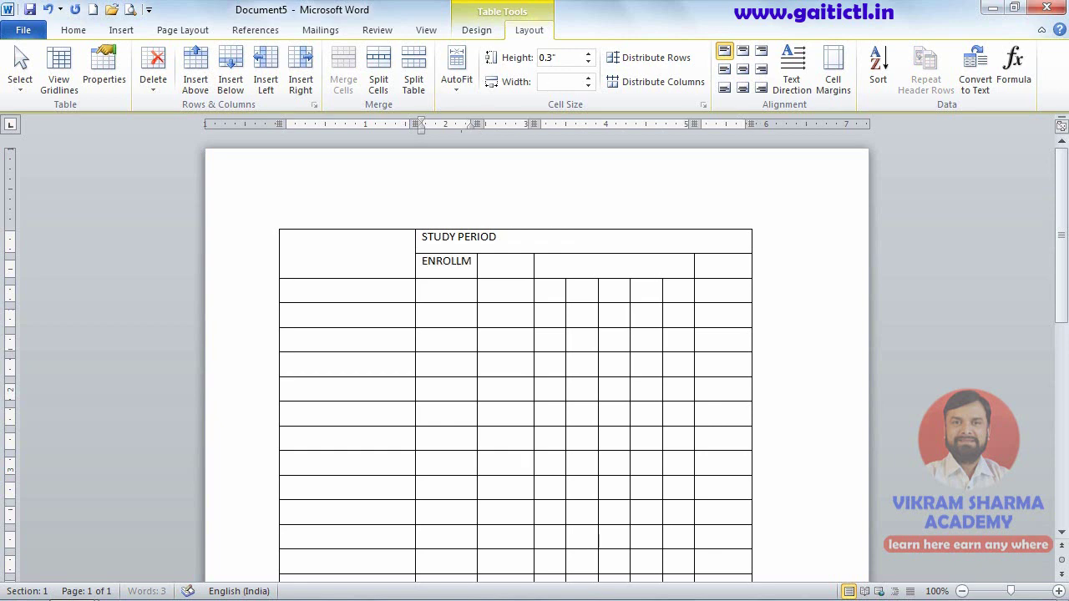
pyautogui.write('ENTS')
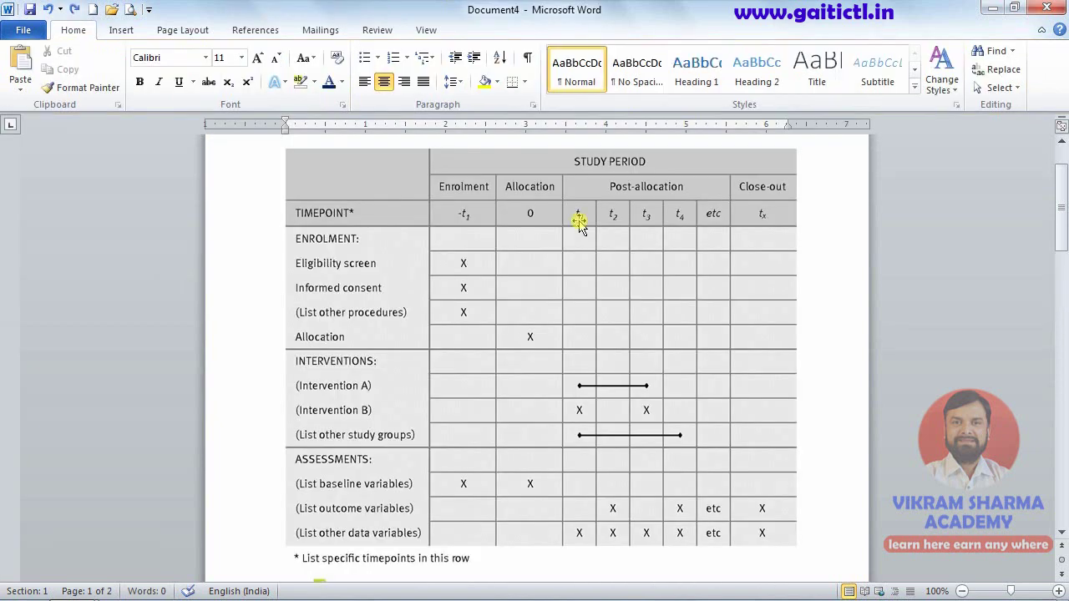
pyautogui.press('Tab')
pyautogui.write('A')
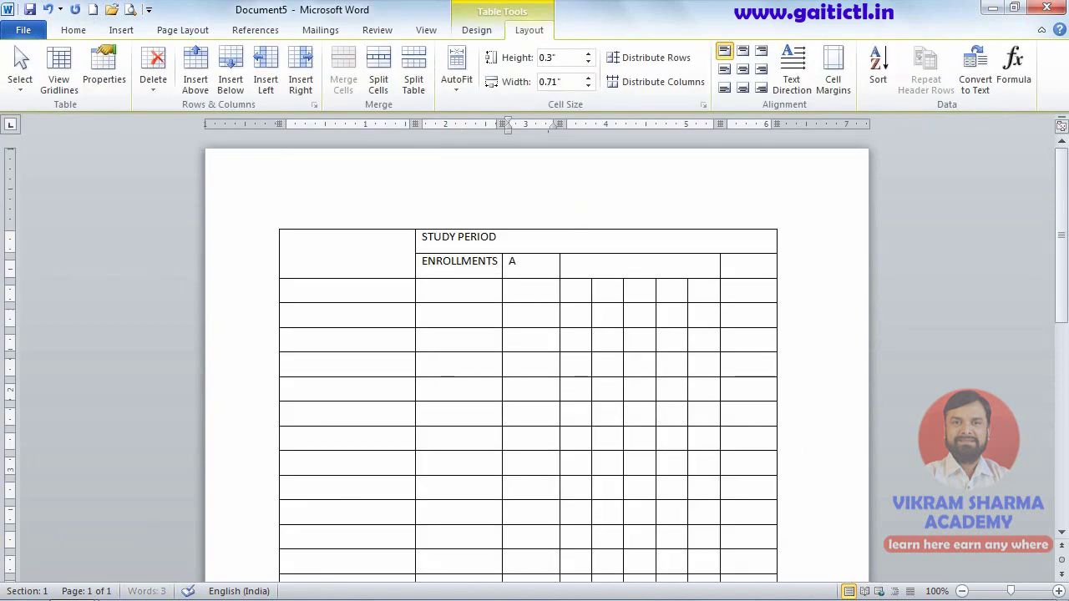
pyautogui.write('LLOCATIO')
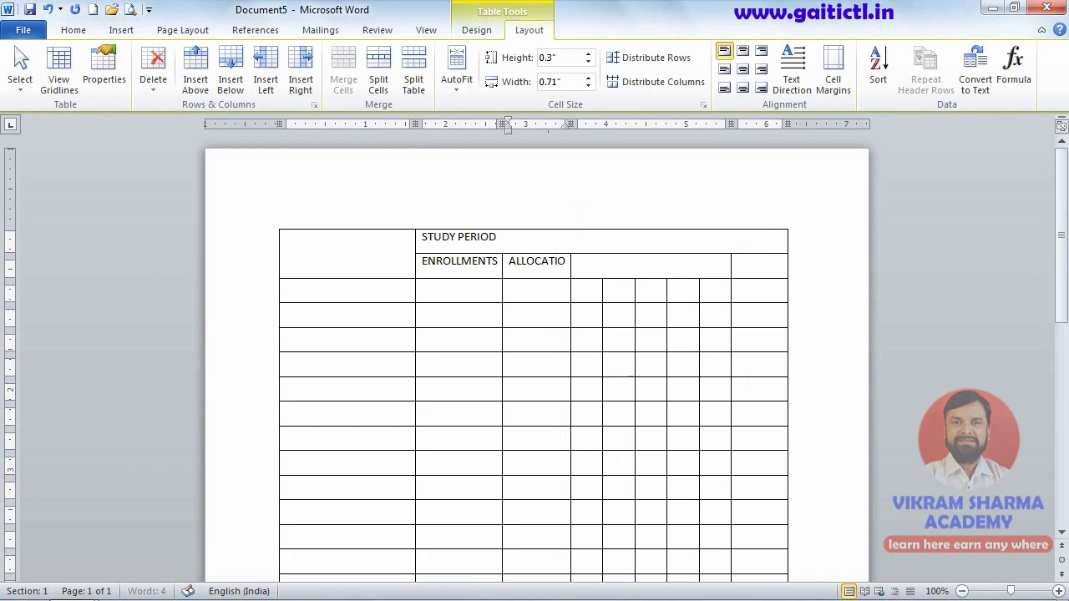
pyautogui.write('NS')
# - Add the POST-ALLOCATIONS and CLOSE-OUT headings, checking the reference table
pyautogui.press('Tab')
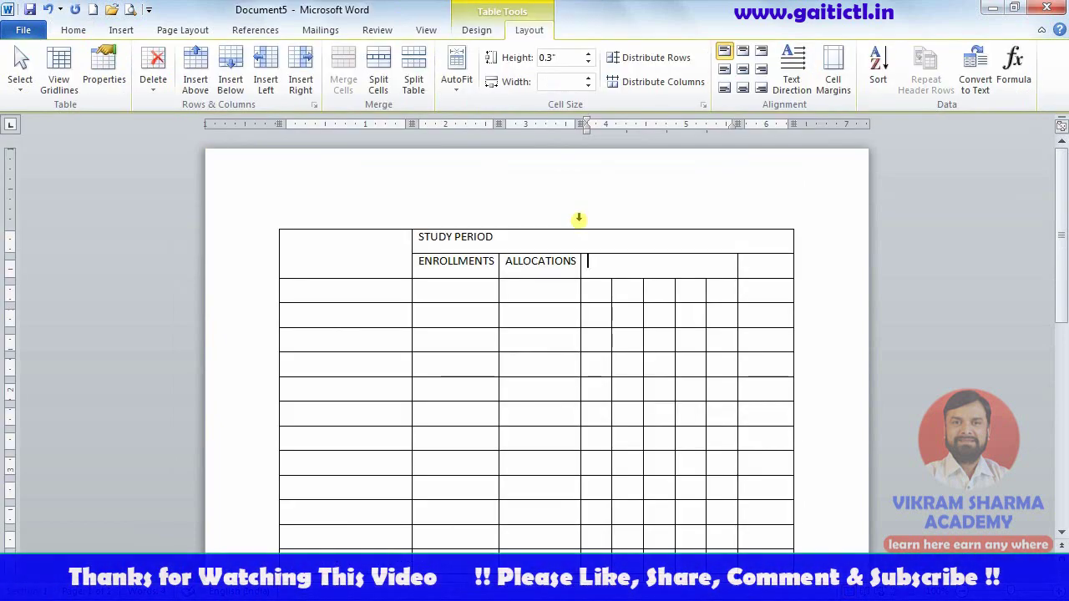
pyautogui.write('POST-AL')
pyautogui.write('LOCAT')
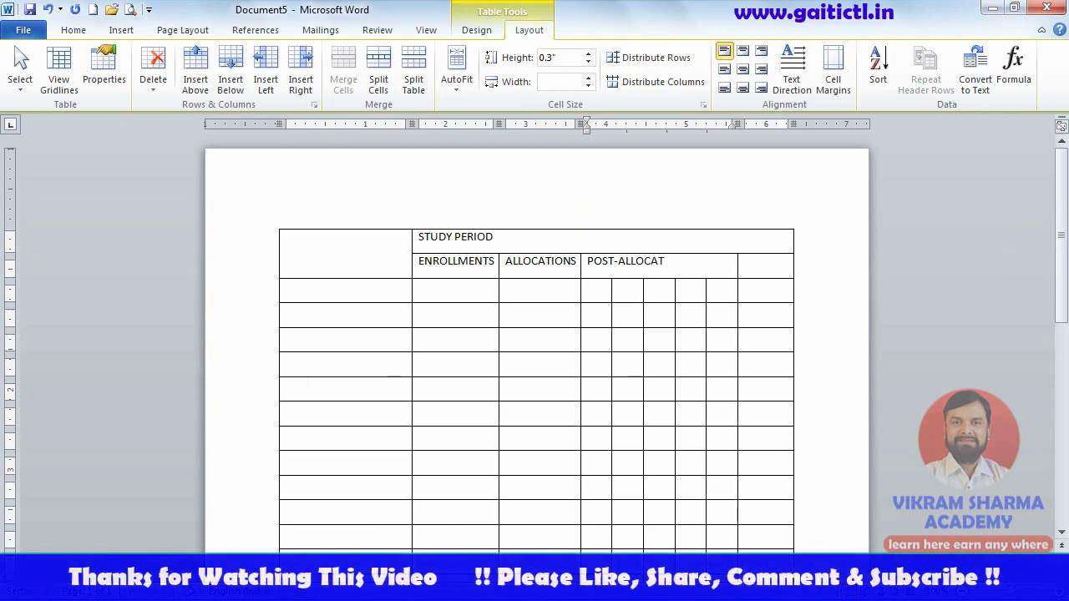
pyautogui.write('IONS')
pyautogui.press('Tab')
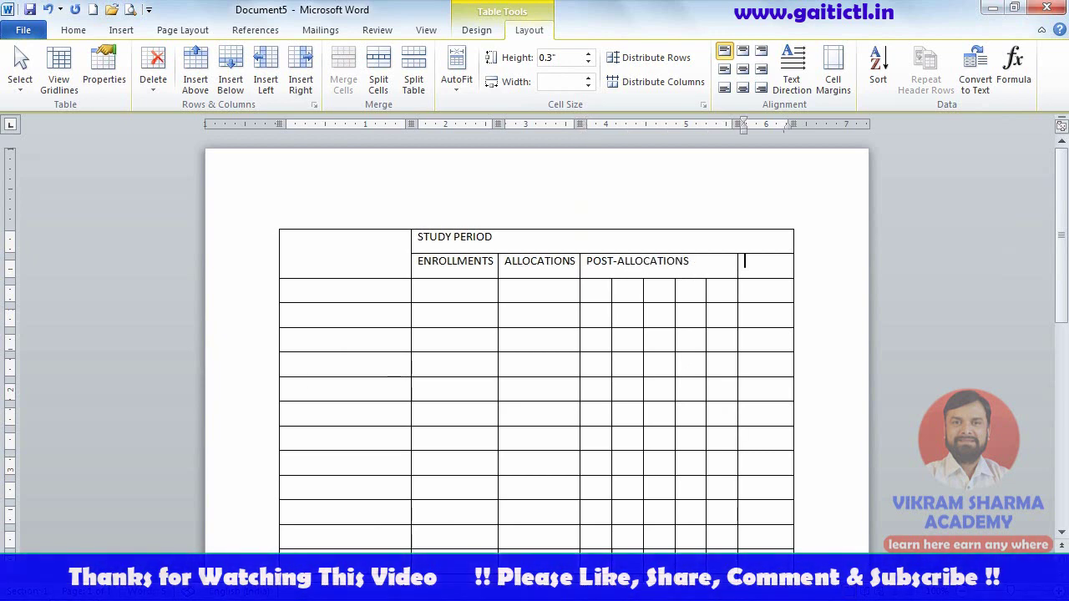
pyautogui.hotkey('alt', 'Tab')
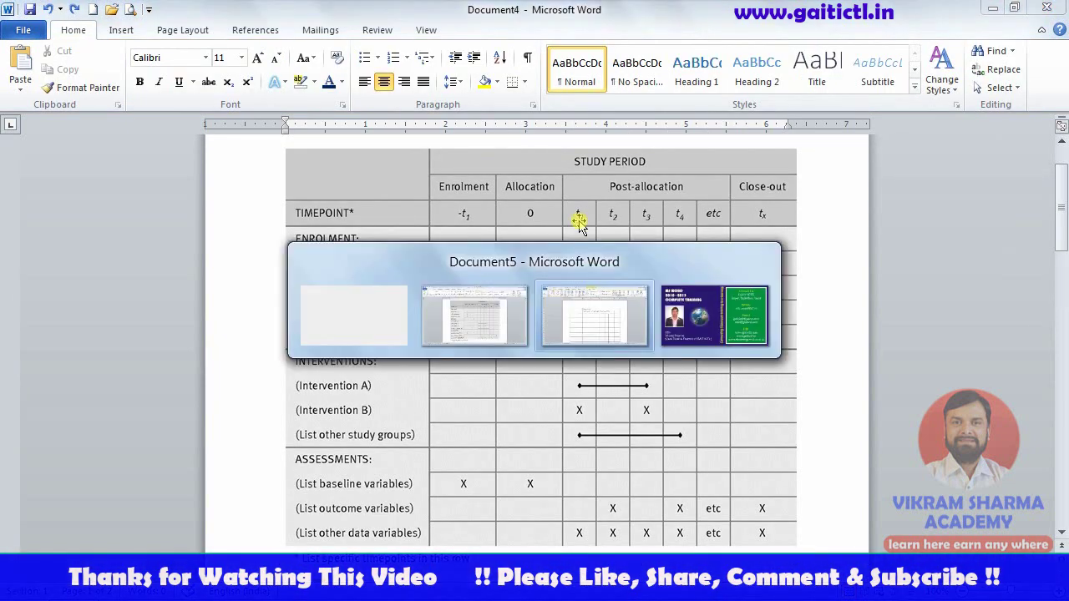
pyautogui.write('CLOSE')
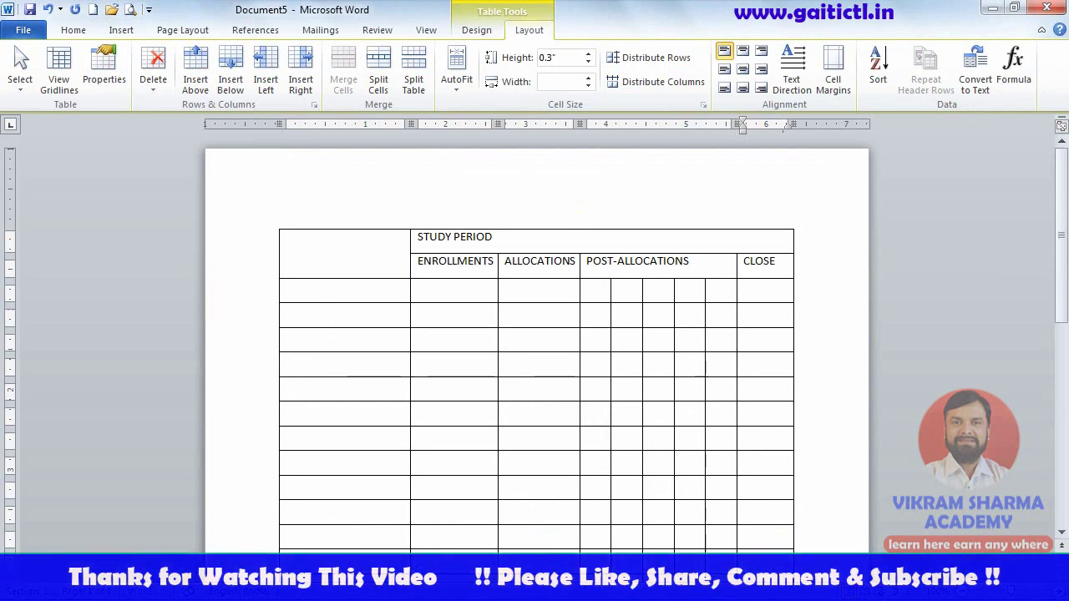
pyautogui.write('-OUT')
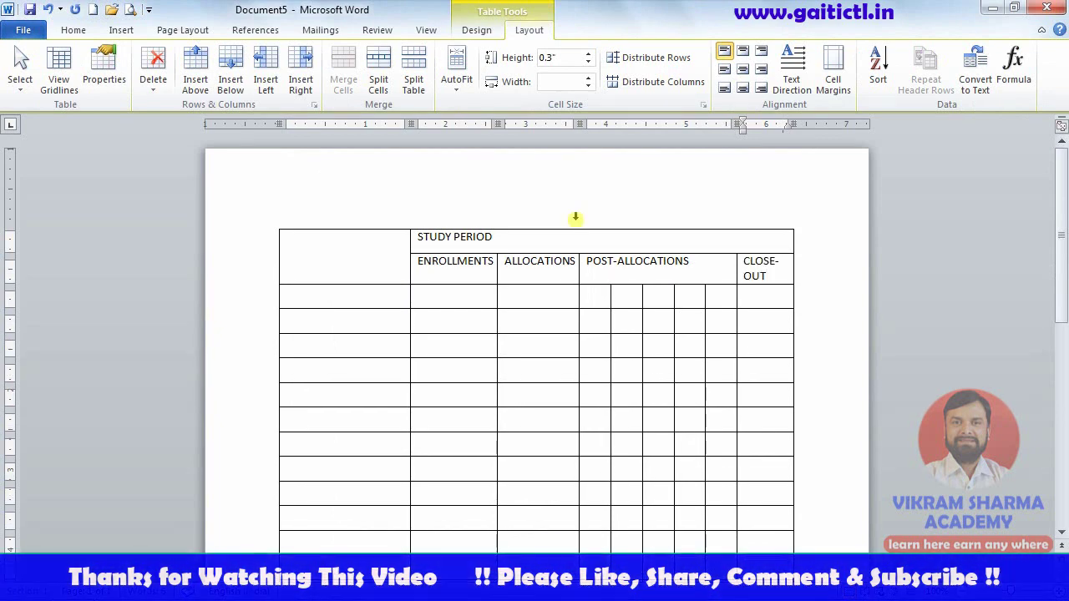
pyautogui.moveTo(414, 237)
pyautogui.hotkey('alt', 'Tab')
pyautogui.hotkey('alt', 'Tab')
pyautogui.hotkey('alt', 'Tab')
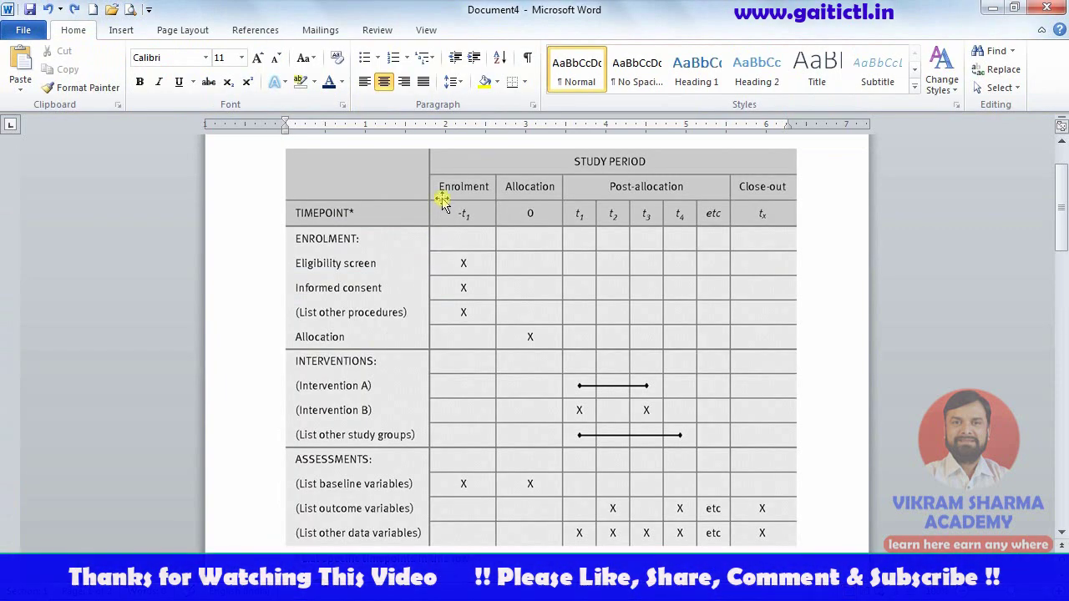
pyautogui.hotkey('alt', 'Tab')
# - Change the ENROLLMENTS through CLOSE-OUT headings to Capitalize Each Word case
pyautogui.moveTo(417, 259); pyautogui.dragTo(767, 276)
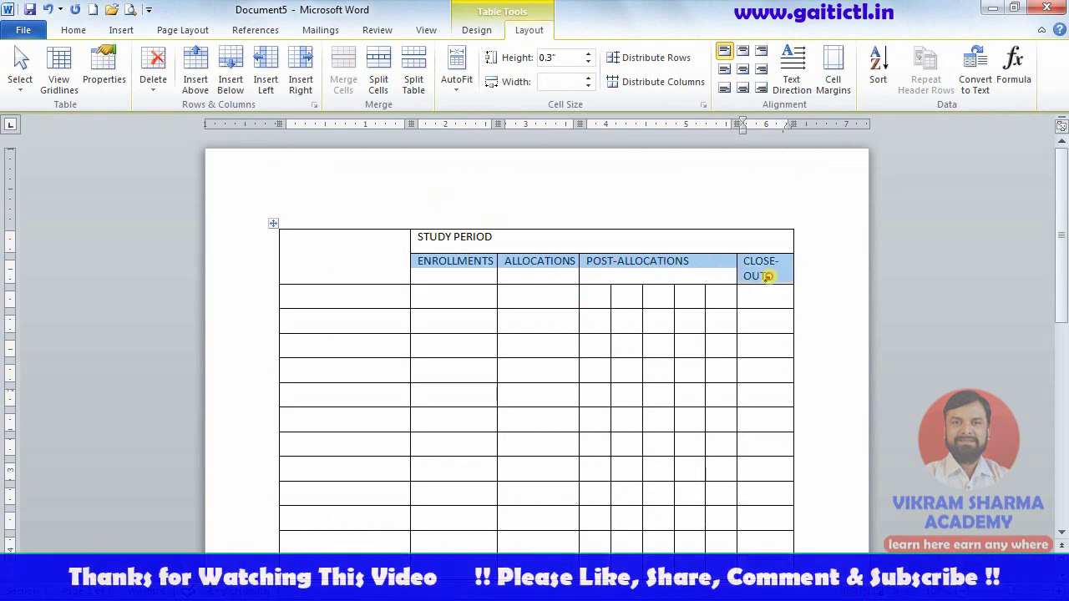
pyautogui.click(73, 30)
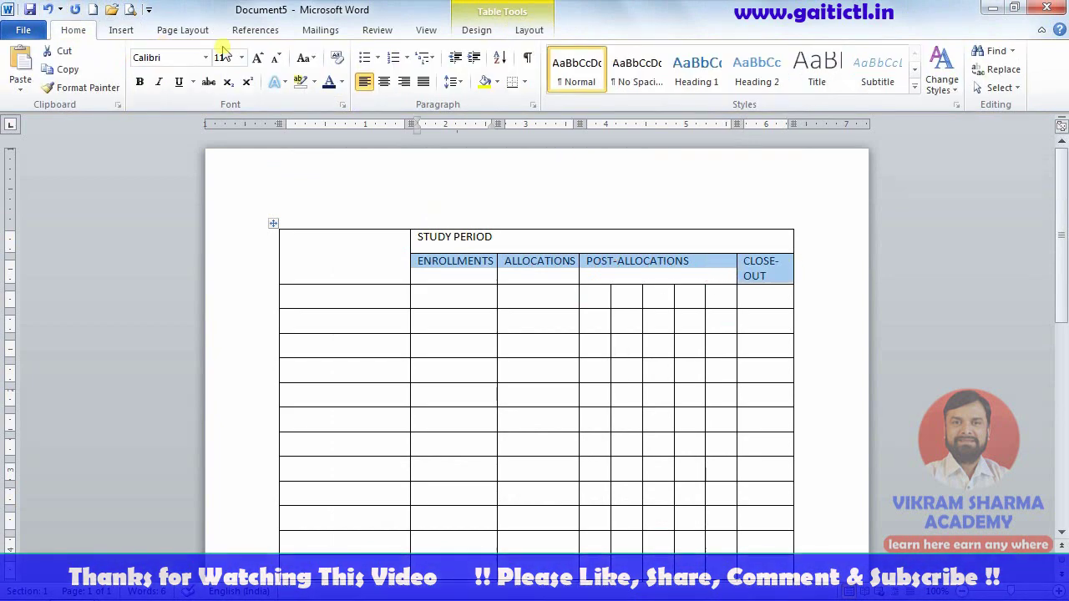
pyautogui.click(307, 60)
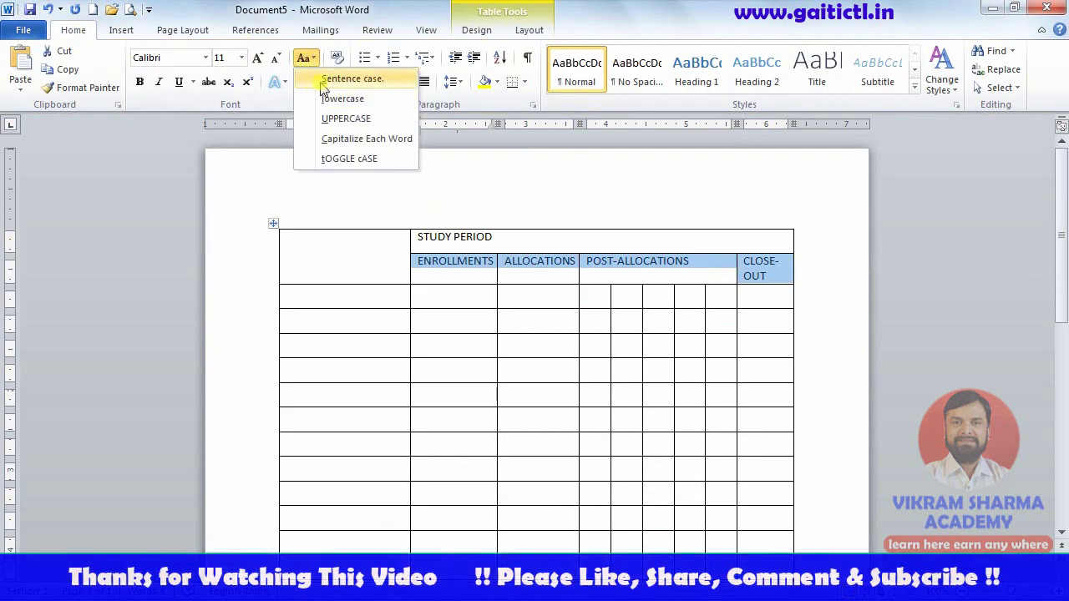
pyautogui.click(332, 139)
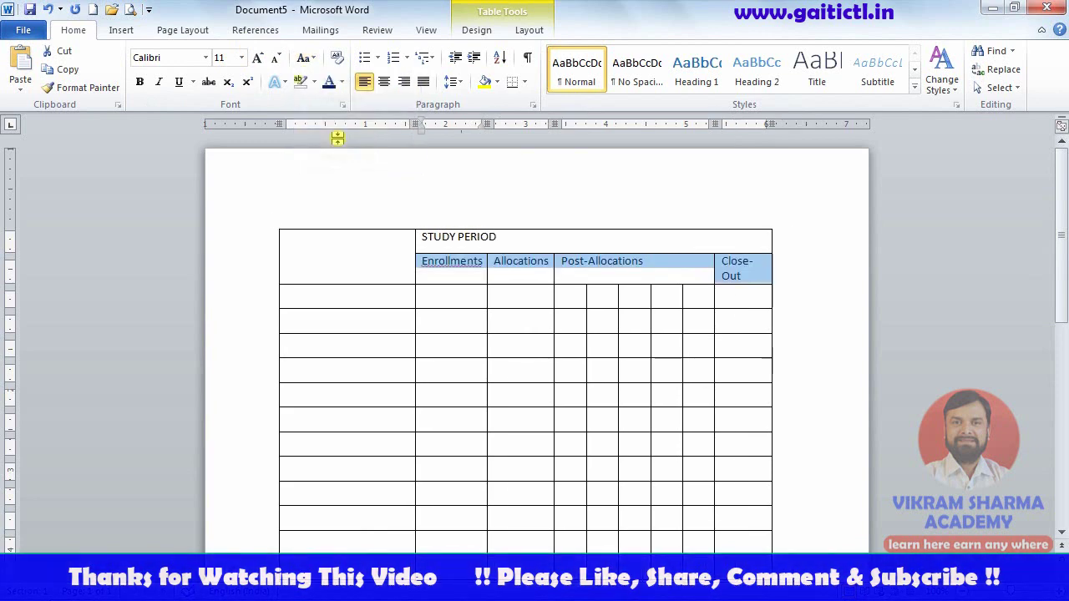
pyautogui.click(755, 284)
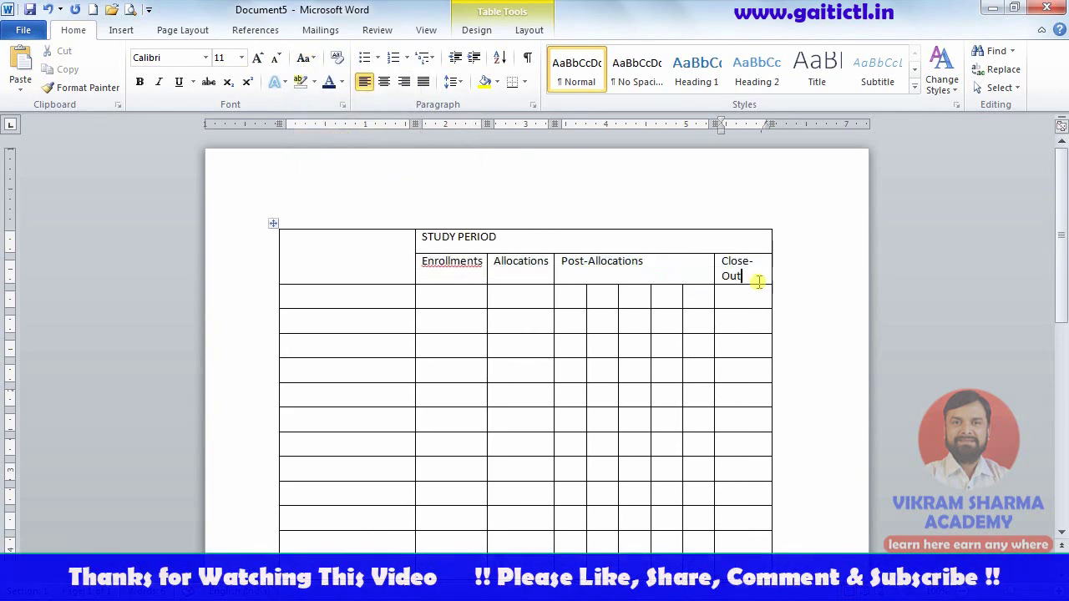
# - Even up the header's right edge and widen Close-Out so it fits on one line
pyautogui.click(529, 30)
pyautogui.click(589, 84)
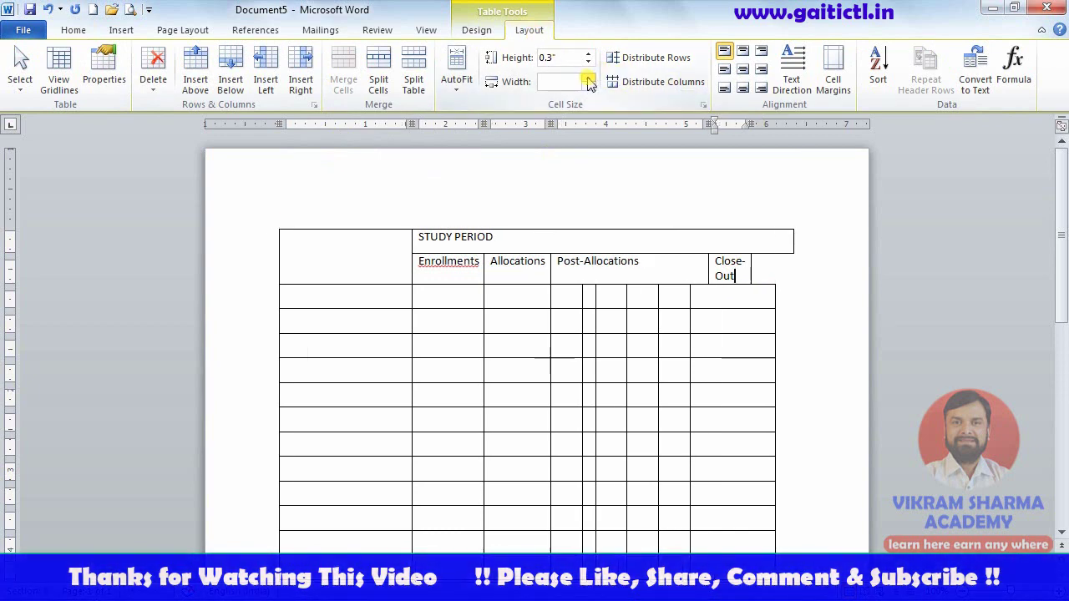
pyautogui.click(589, 85)
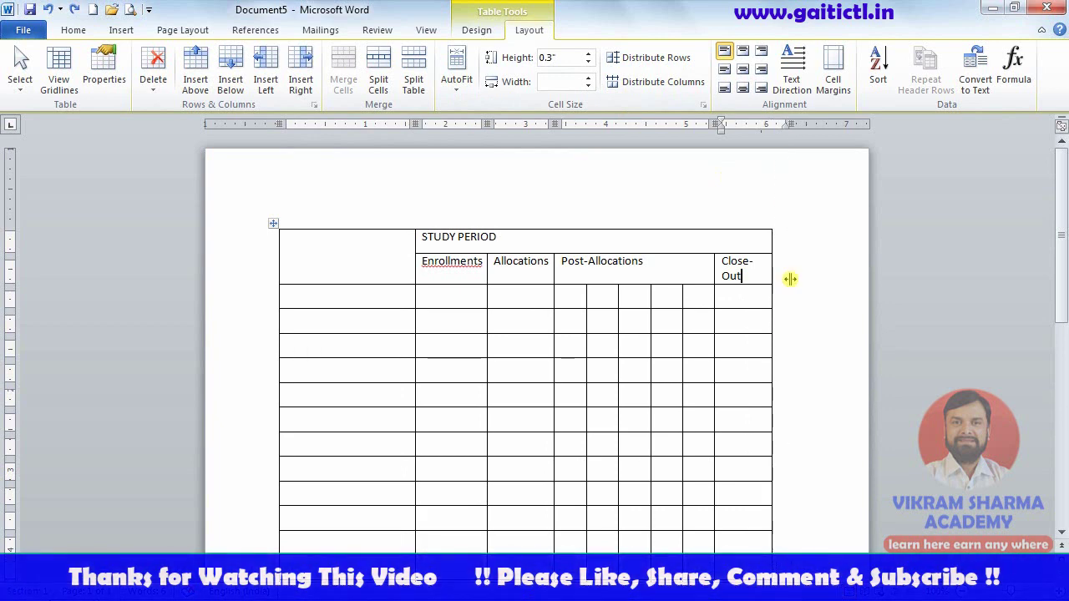
pyautogui.moveTo(770, 284); pyautogui.dragTo(790, 279)
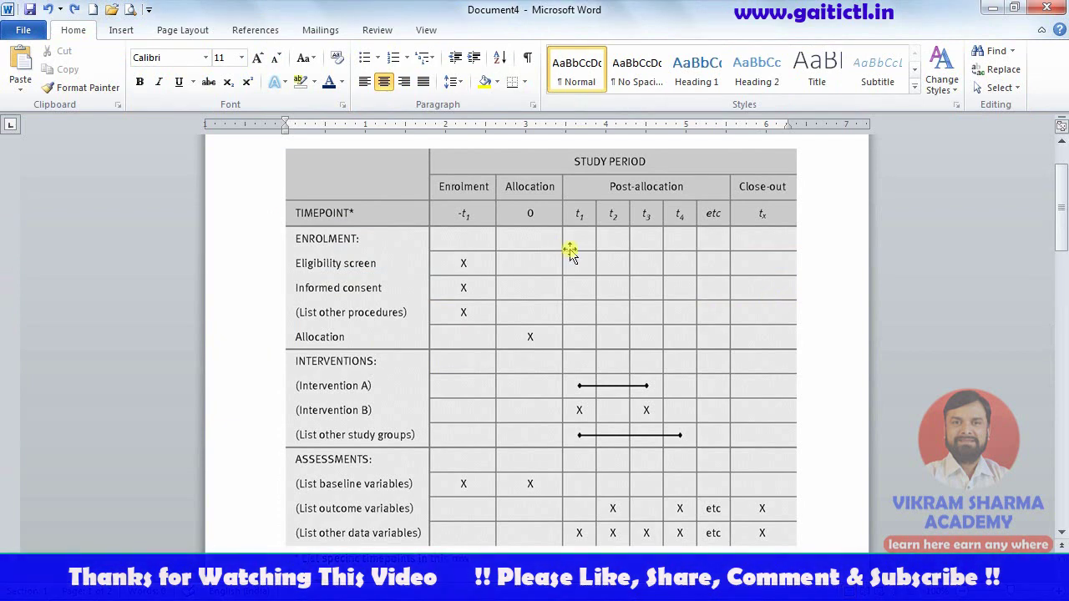
pyautogui.hotkey('alt', 'Tab')
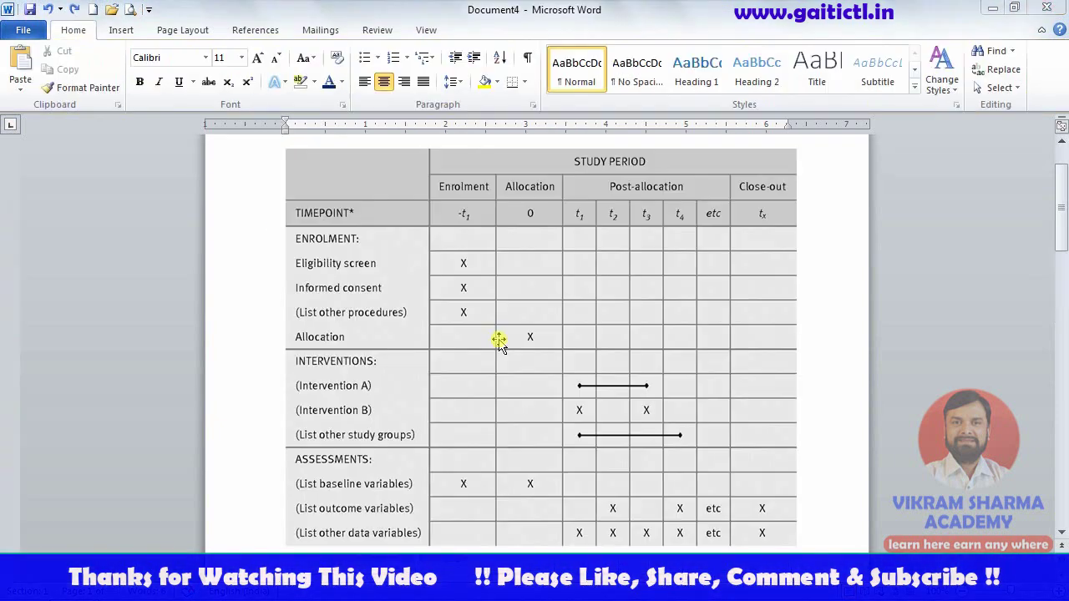
pyautogui.hotkey('alt', 'Tab')
pyautogui.hotkey('alt', 'Tab')
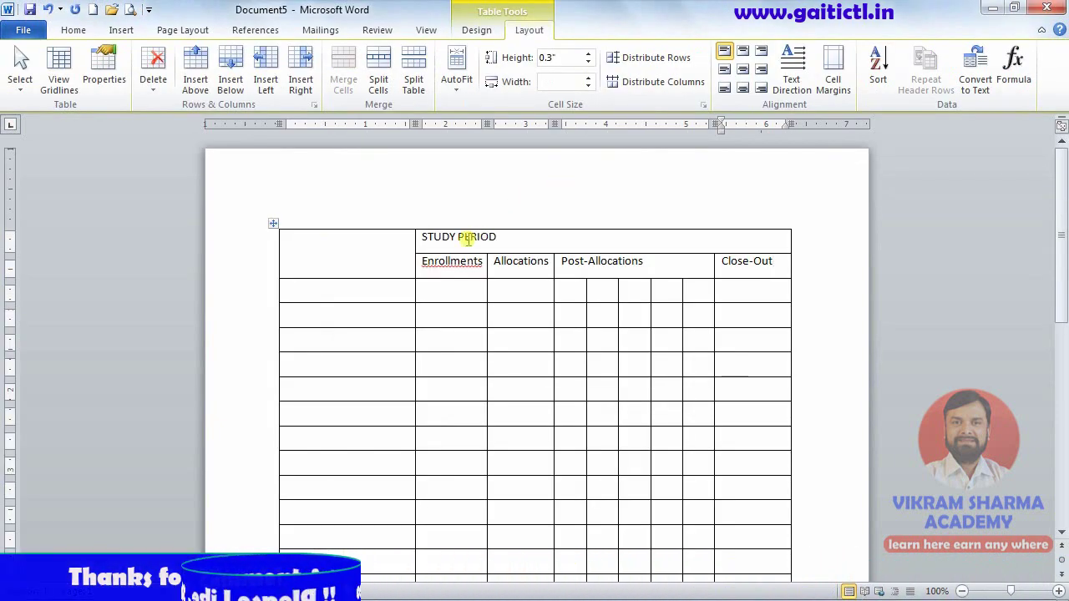
# - Centre STUDY PERIOD horizontally and vertically in its merged cell, comparing with the reference
pyautogui.click(745, 53)
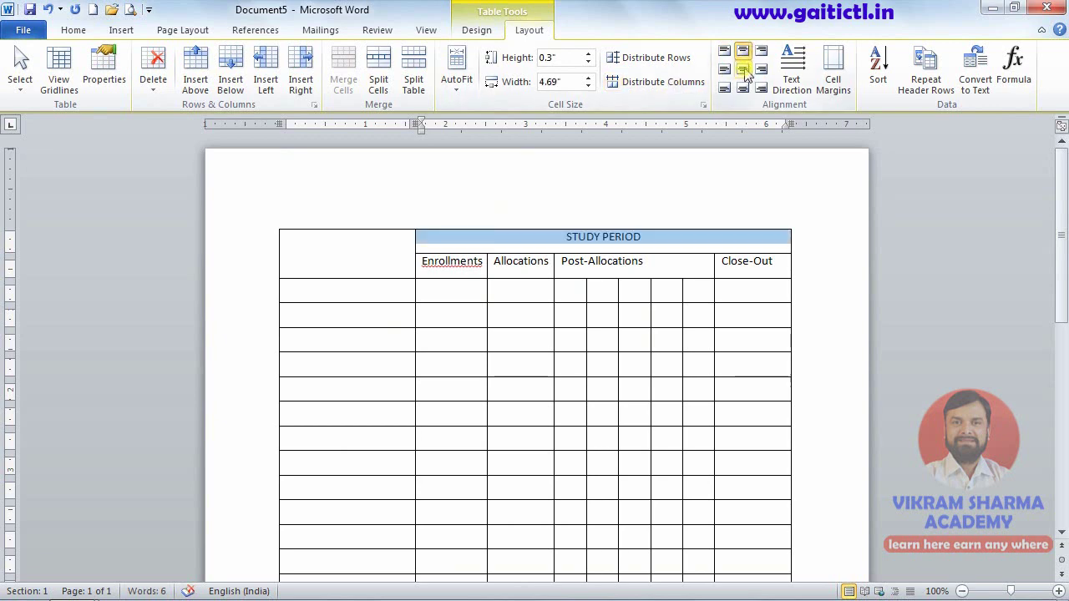
pyautogui.click(743, 69)
pyautogui.hotkey('alt', 'Tab')
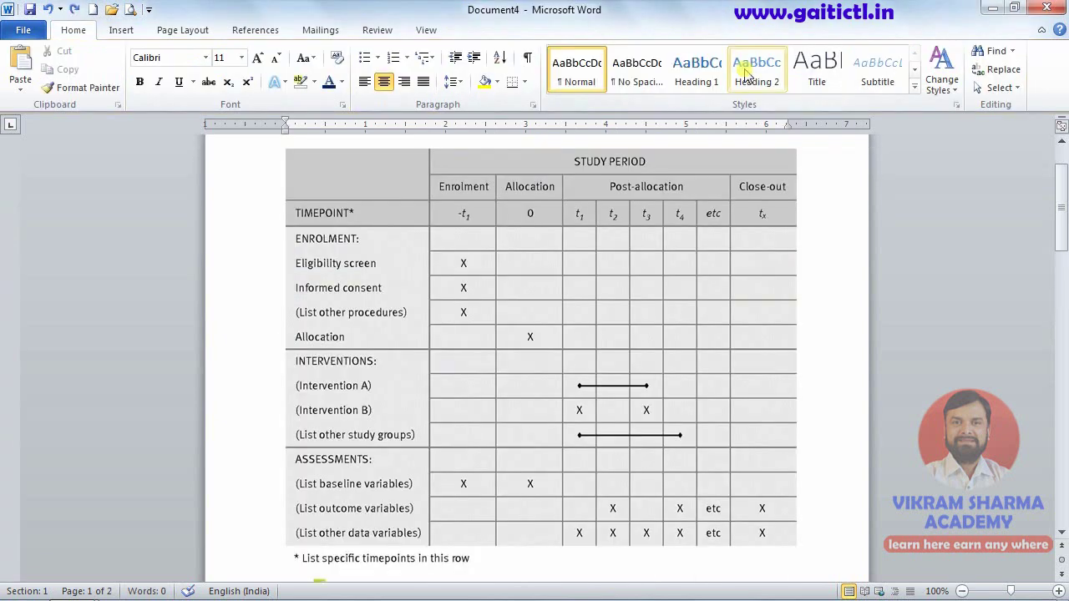
pyautogui.hotkey('alt', 'Tab')
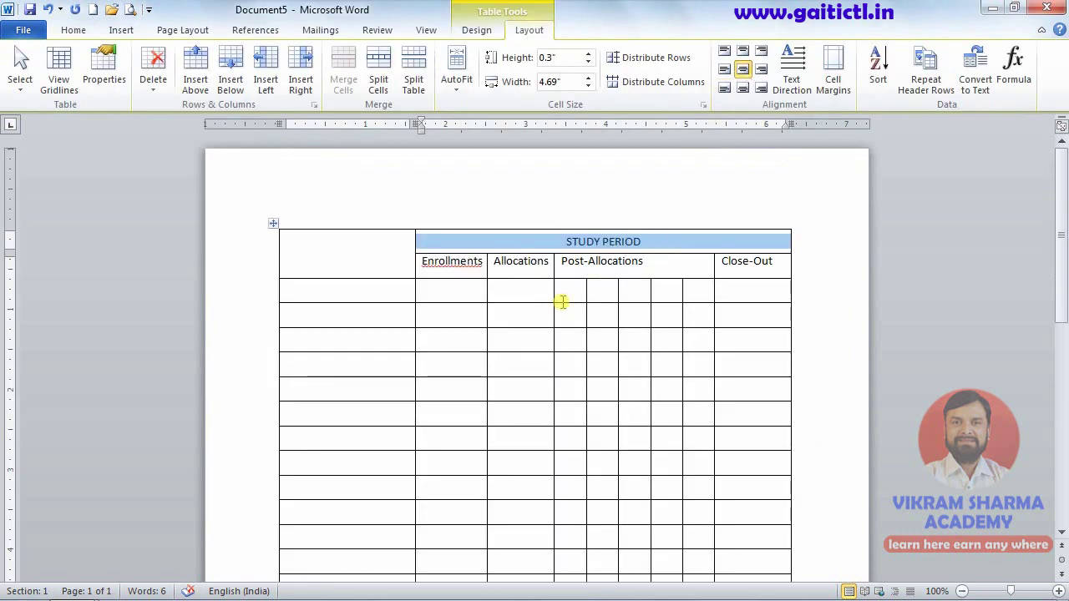
pyautogui.hotkey('alt', 'Tab')
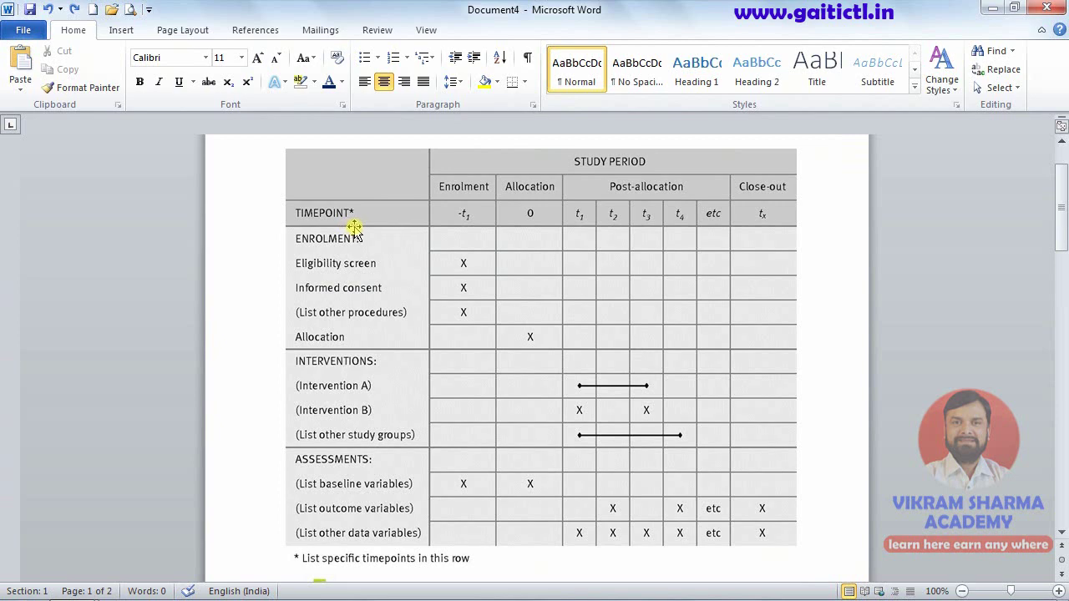
pyautogui.hotkey('alt', 'Tab')
pyautogui.click(355, 274)
pyautogui.click(361, 291)
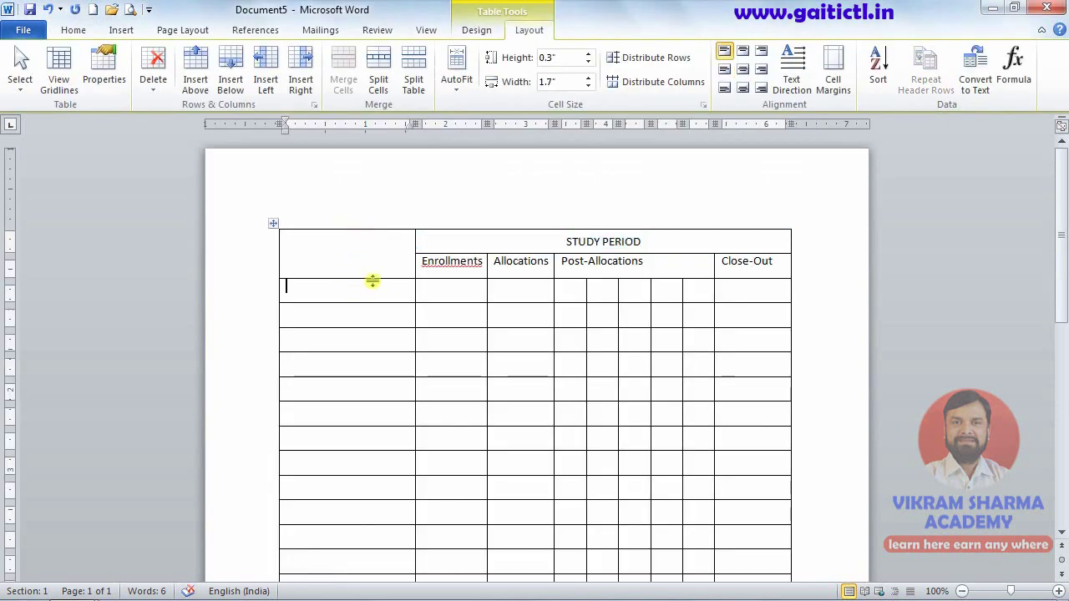
# - Label the third row TIMEPOINT* in the first column
pyautogui.hotkey('alt', 'Tab')
pyautogui.hotkey('alt', 'Tab')
pyautogui.write('T')
pyautogui.write('IME')
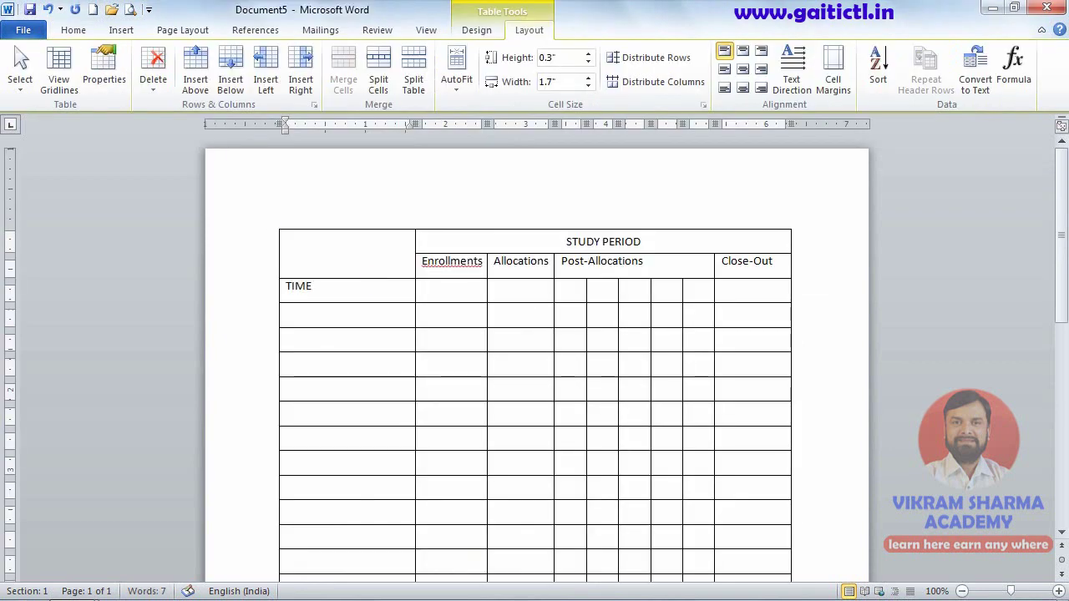
pyautogui.write('T')
pyautogui.hotkey('alt', 'Tab')
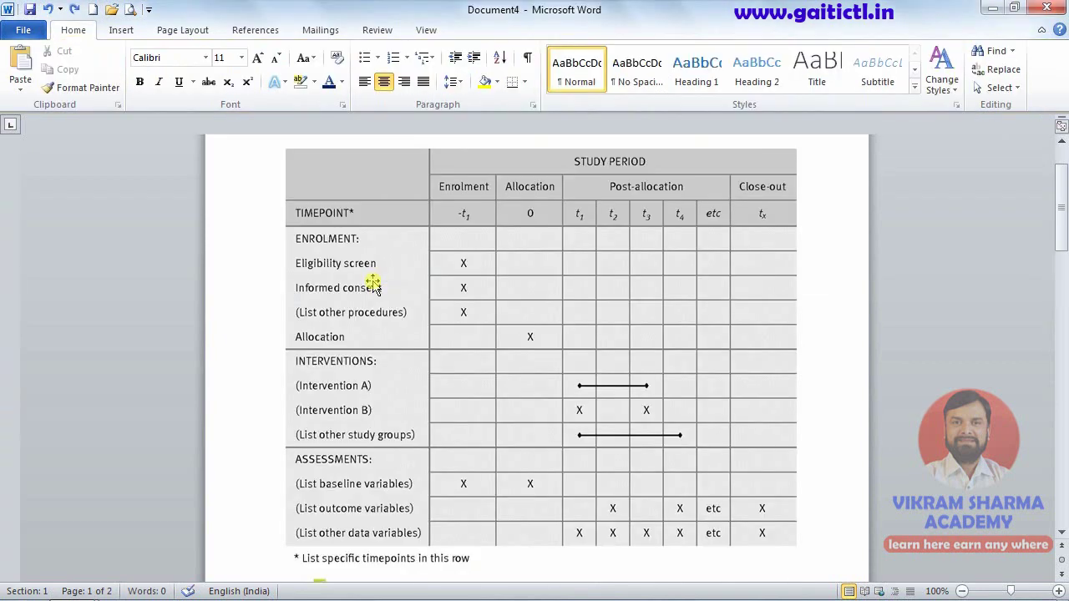
pyautogui.hotkey('alt', 'Tab')
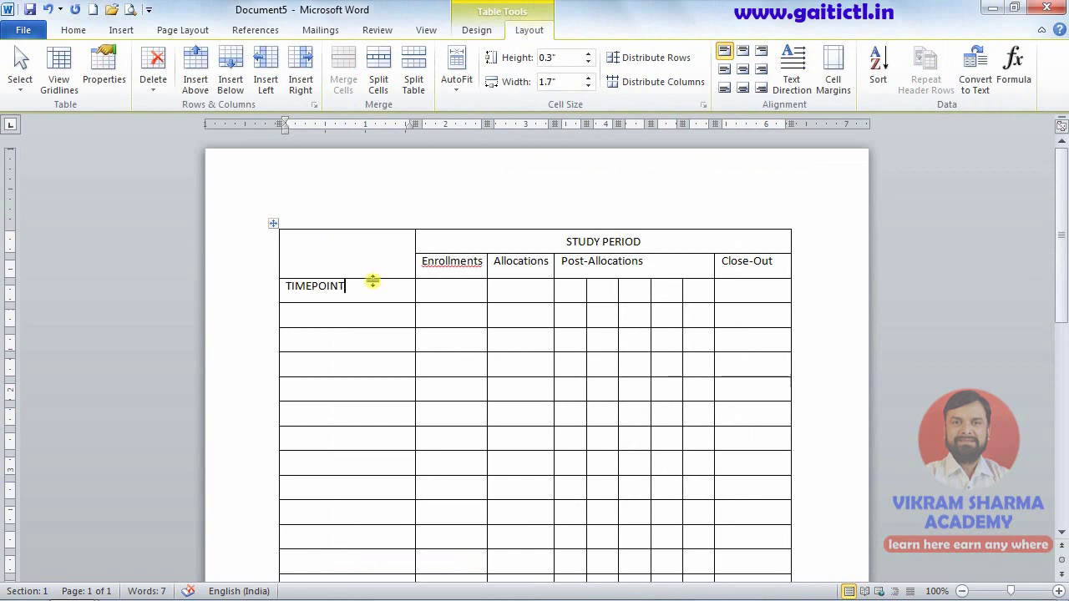
pyautogui.write('*')
pyautogui.hotkey('alt', 'Tab')
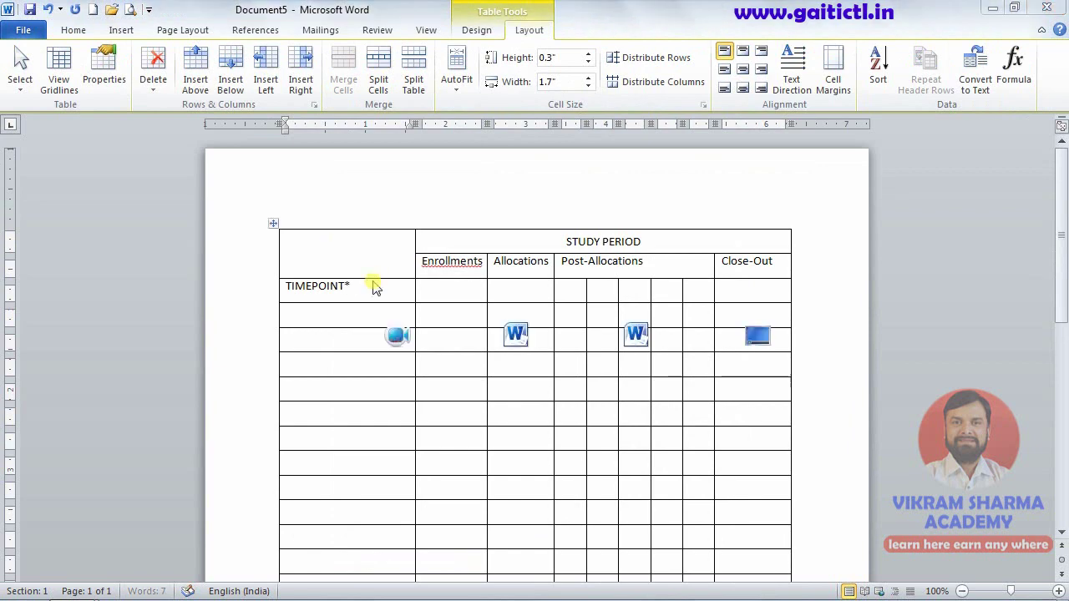
pyautogui.hotkey('alt', 'Tab')
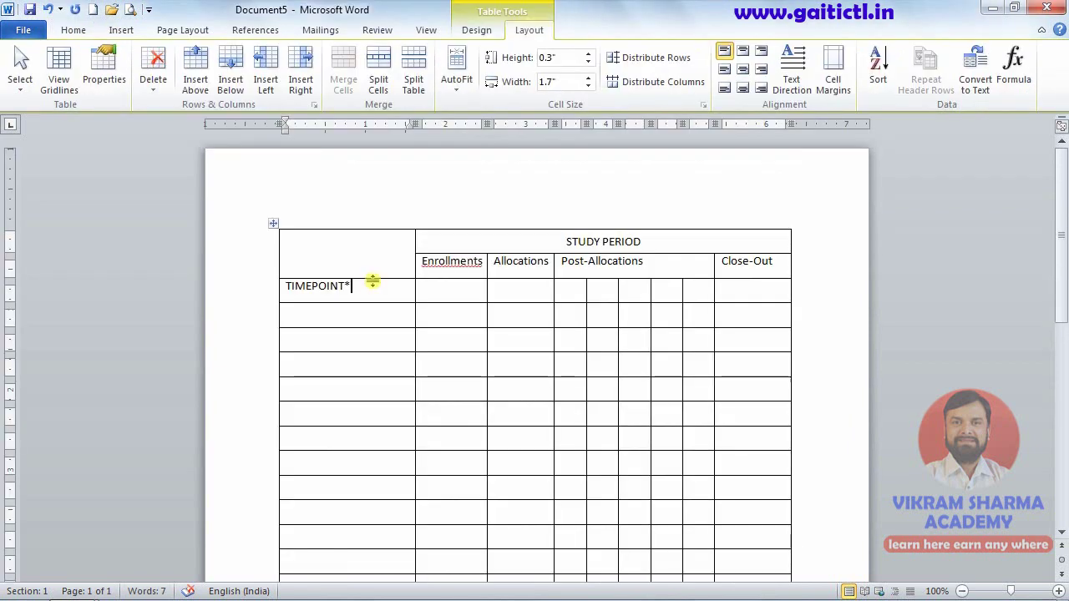
# - Enter -t₁ under Enrollments and 0 under Allocations, with subscript 1
pyautogui.press('Tab')
pyautogui.press('capslock')
pyautogui.write('-')
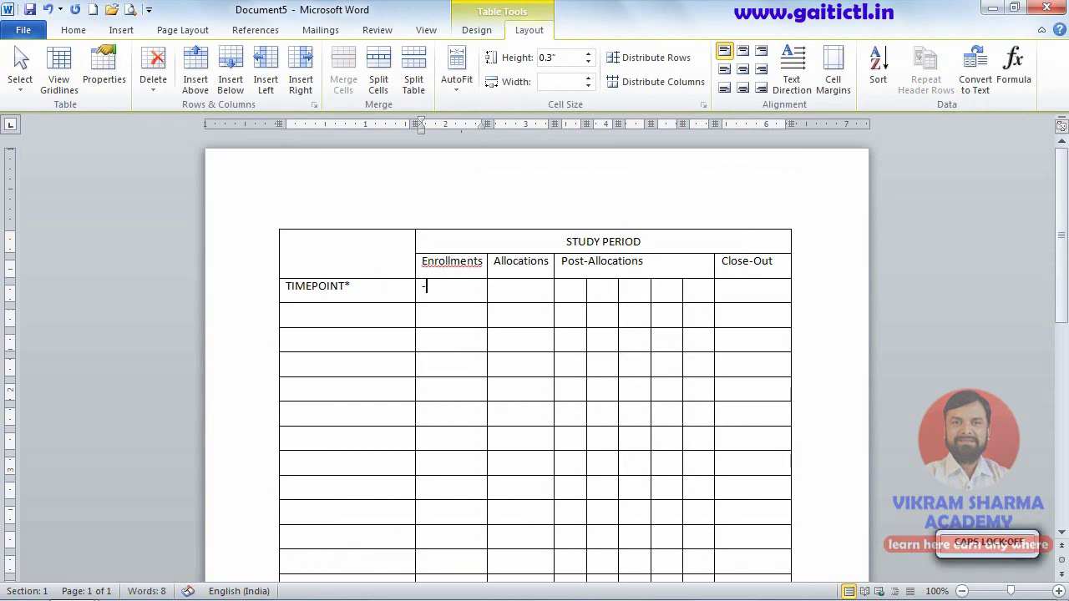
pyautogui.write('t1')
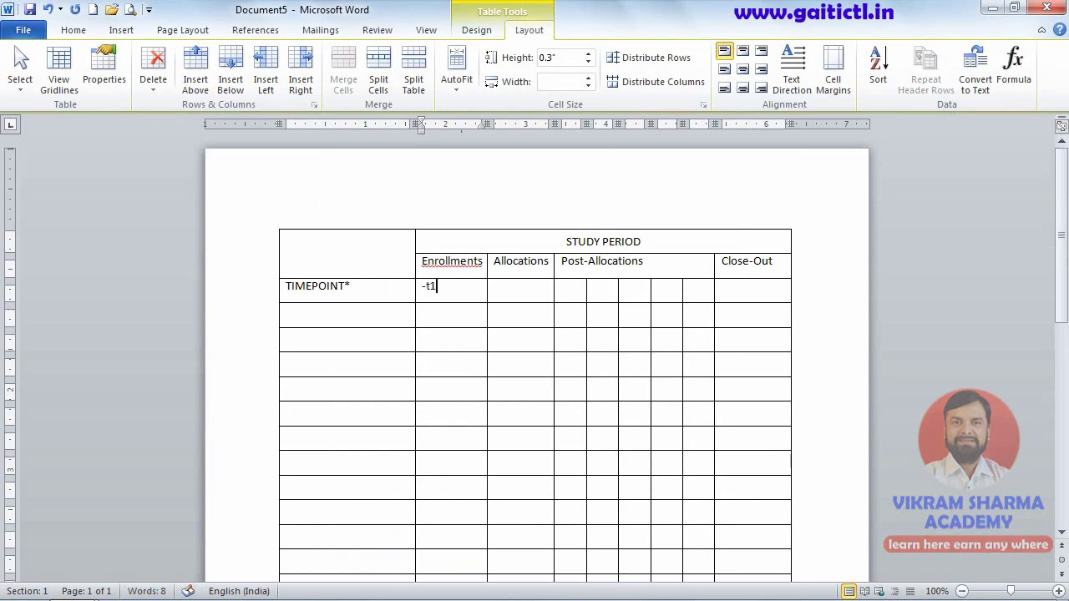
pyautogui.hotkey('ctrl', '=')
pyautogui.write('1')
pyautogui.moveTo(372, 284)
pyautogui.hotkey('alt', 'Tab')
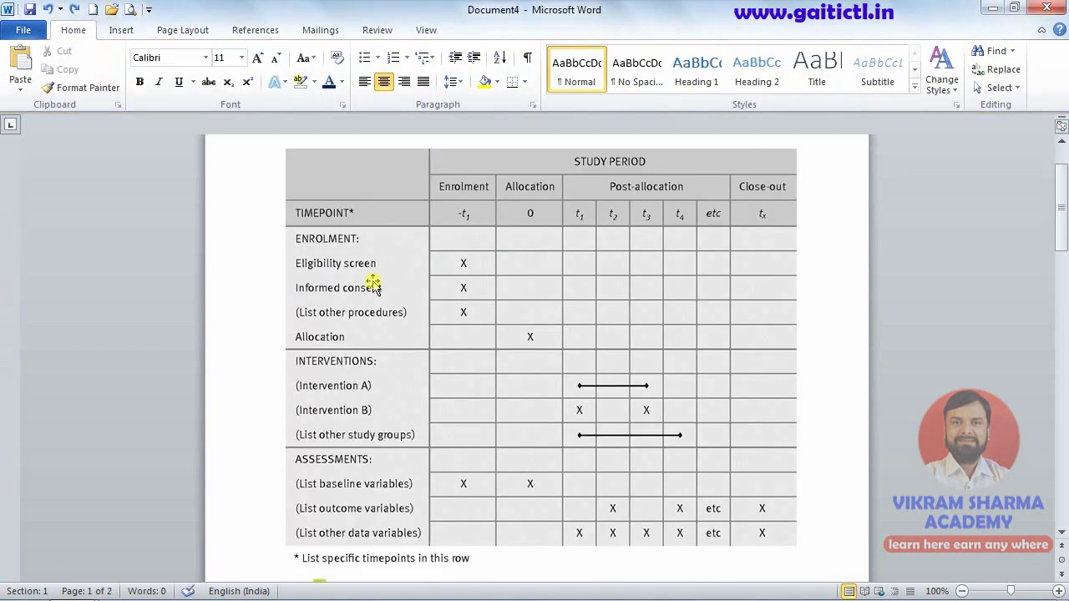
pyautogui.hotkey('alt', 'Tab')
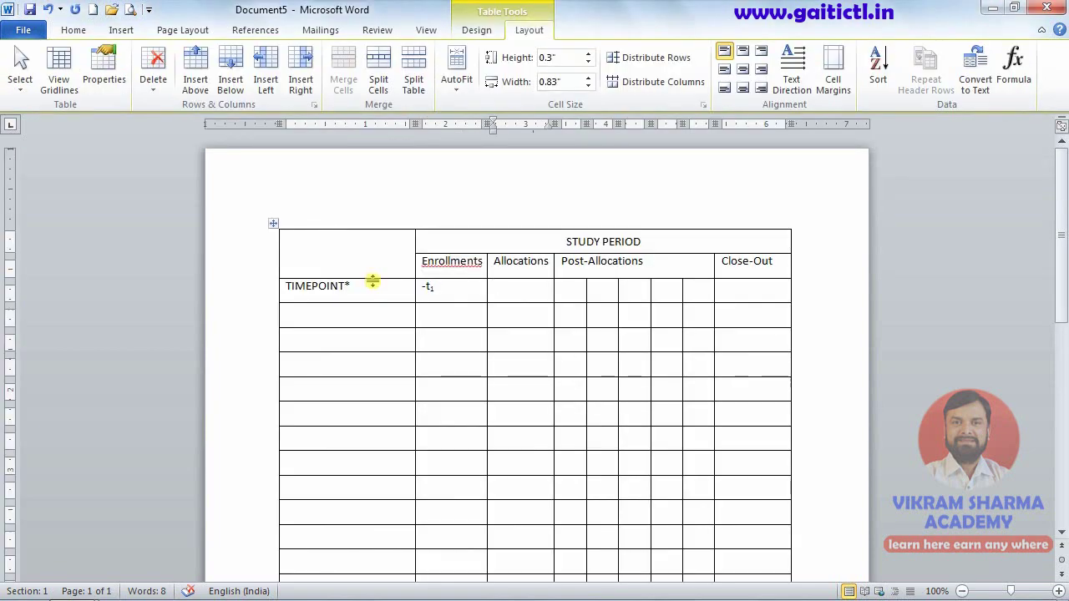
pyautogui.press('Tab')
pyautogui.write('0')
# - Type t₁ and t₂ in the first two Post-Allocations cells, keeping the t lowercase
pyautogui.press('Tab')
pyautogui.hotkey('alt', 'Tab')
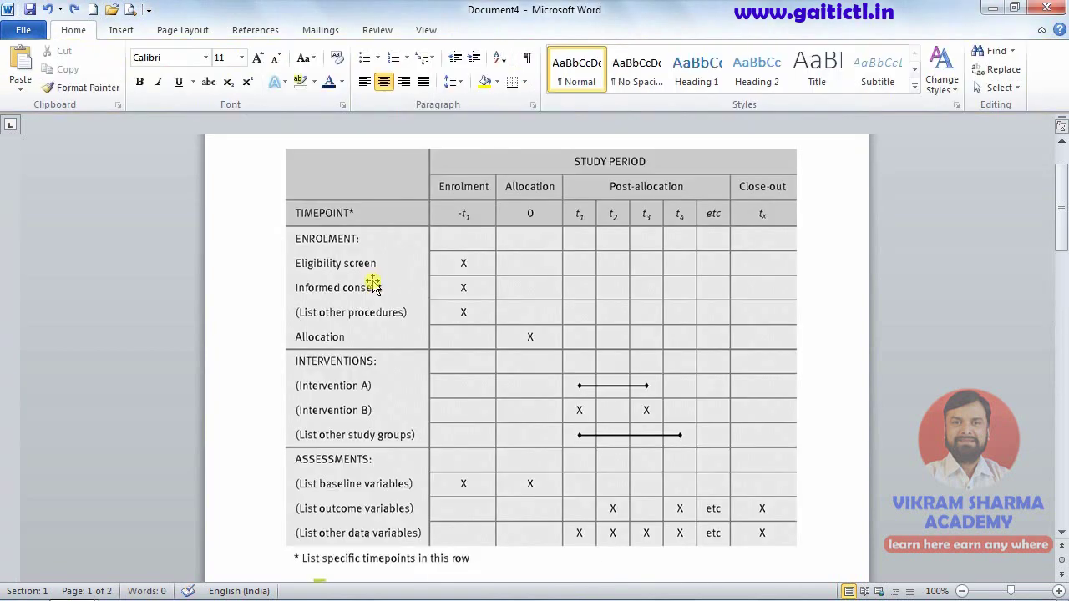
pyautogui.hotkey('alt', 'Tab')
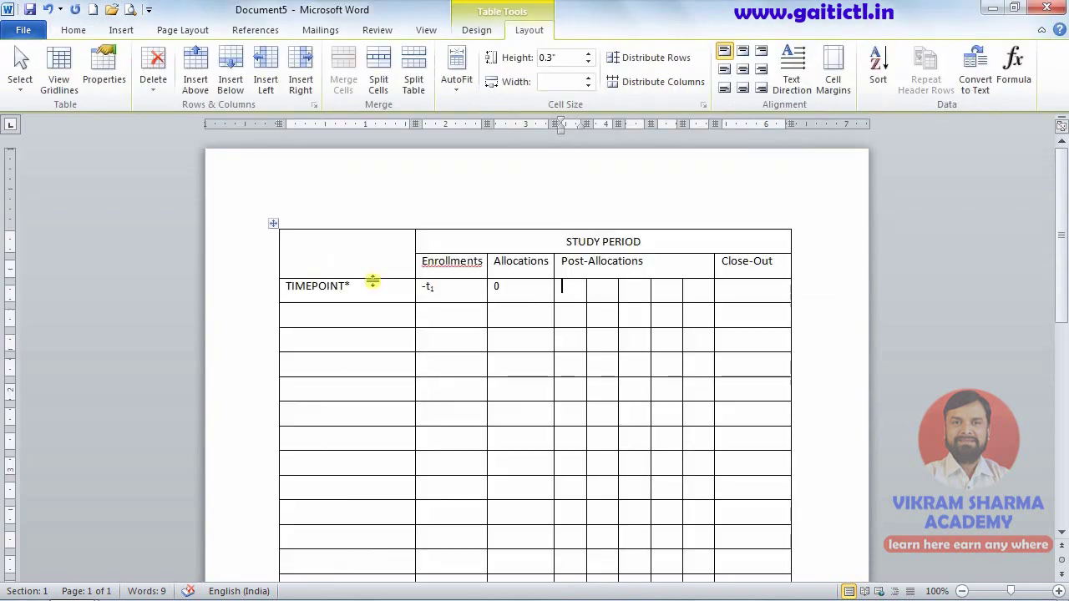
pyautogui.write('t')
pyautogui.hotkey('ctrl', '=')
pyautogui.write('1')
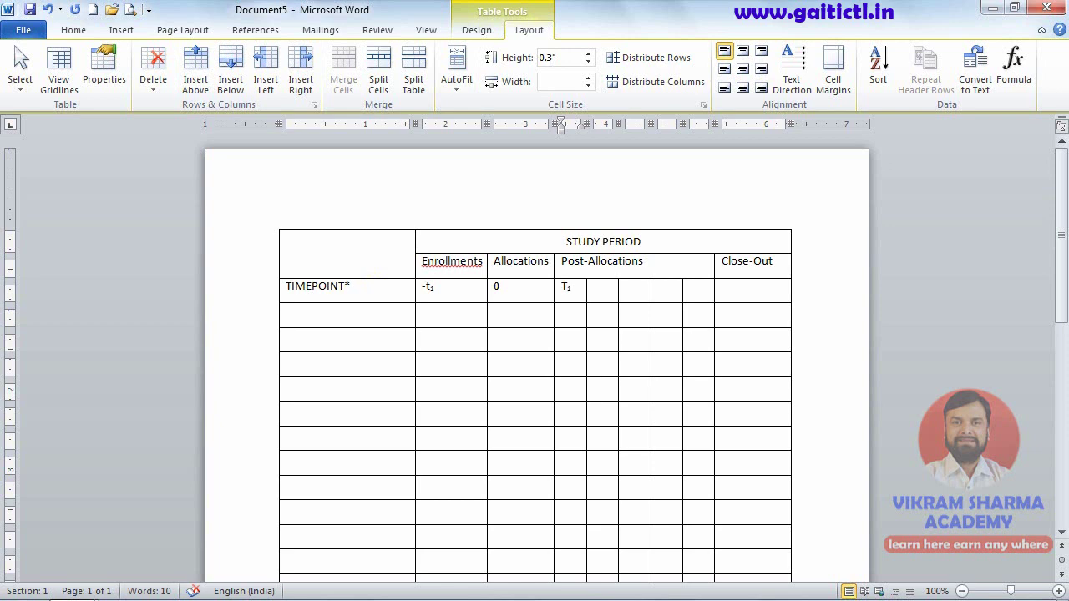
pyautogui.press('Tab')
pyautogui.write('t')
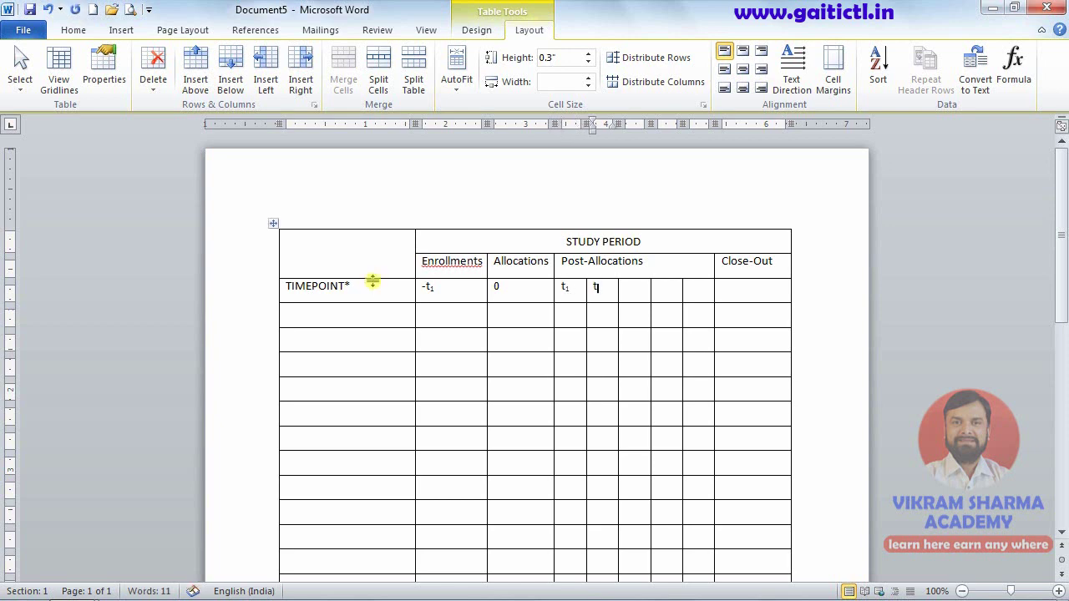
pyautogui.hotkey('ctrl', '=')
pyautogui.write('2')
pyautogui.hotkey('ctrl', 'z')
# - Type t₃ and t₄ in the next Post-Allocations cells, keeping the t lowercase
pyautogui.press('Tab')
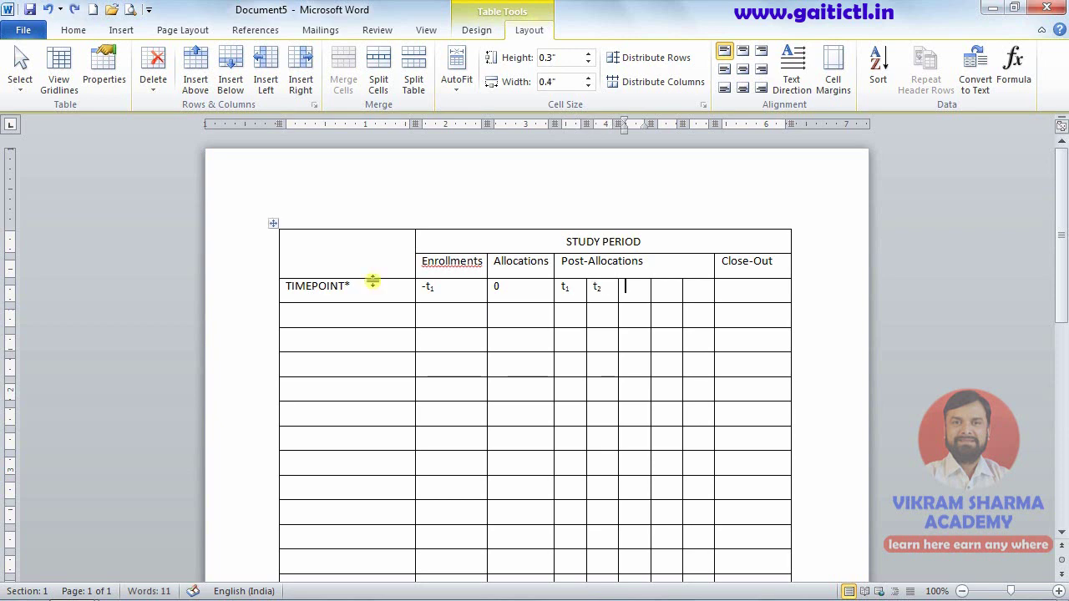
pyautogui.write('t')
pyautogui.hotkey('ctrl', '=')
pyautogui.write('3')
pyautogui.hotkey('ctrl', 'z')
pyautogui.press('Tab')
pyautogui.write('t')
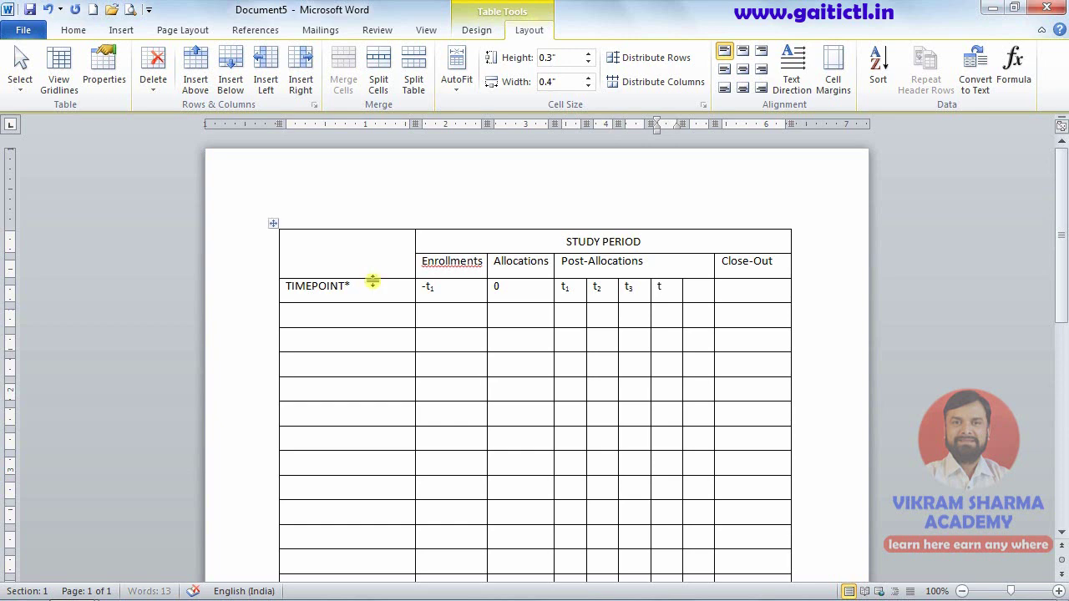
pyautogui.hotkey('ctrl', '=')
pyautogui.write('4')
pyautogui.hotkey('ctrl', 'z')
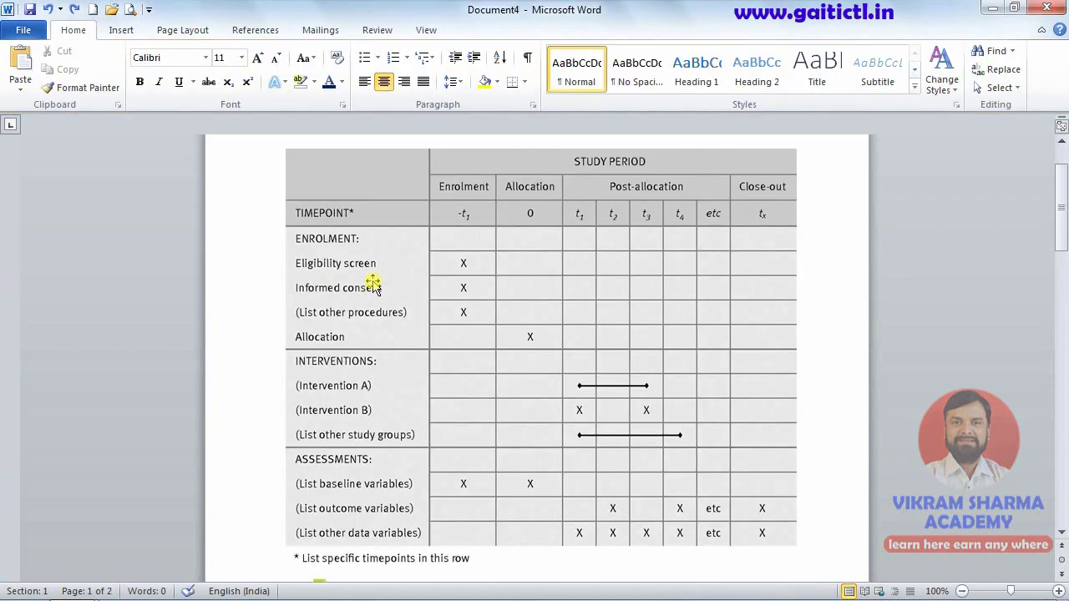
# - Enter etc and tₓ in the remaining TIMEPOINT cells, then compare with the reference table
pyautogui.hotkey('alt', 'Tab')
pyautogui.write('e')
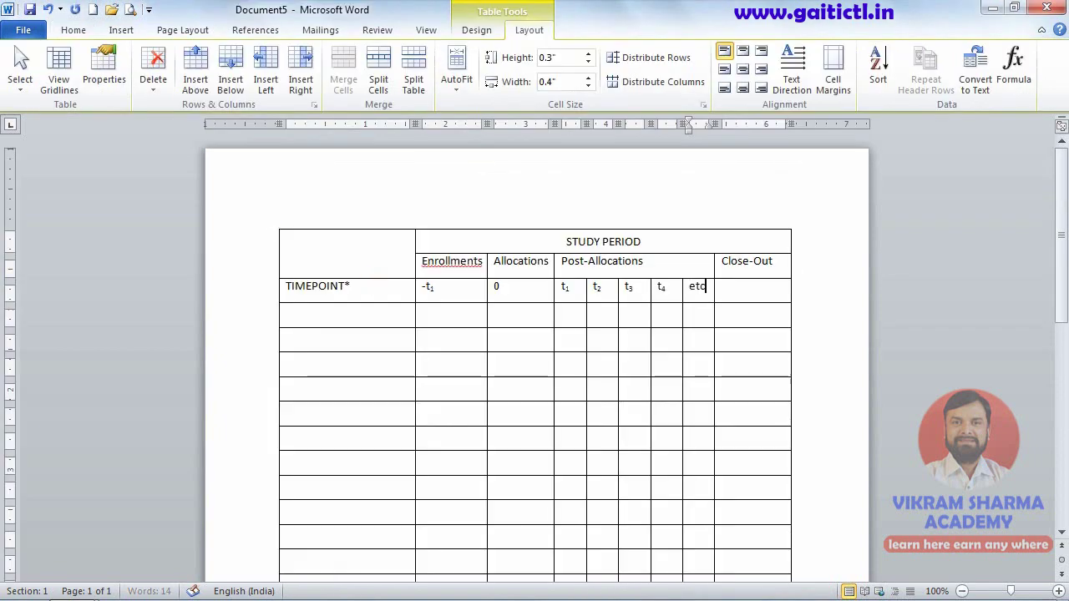
pyautogui.hotkey('alt', 'Tab')
pyautogui.hotkey('alt', 'Tab')
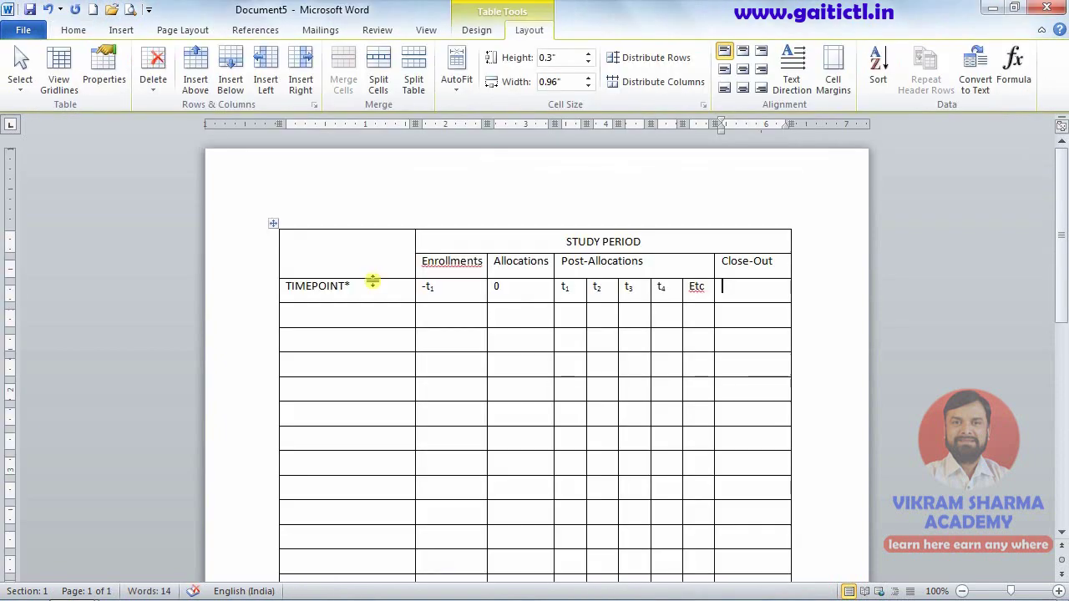
pyautogui.hotkey('alt', 'Tab')
pyautogui.hotkey('alt', 'Tab')
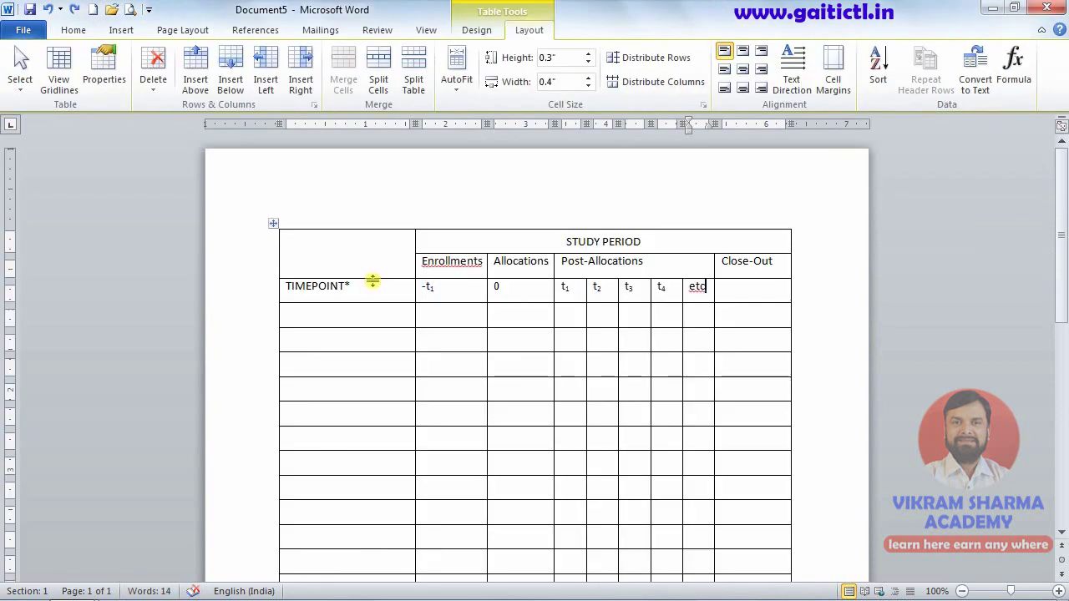
pyautogui.press('Tab')
pyautogui.write('t')
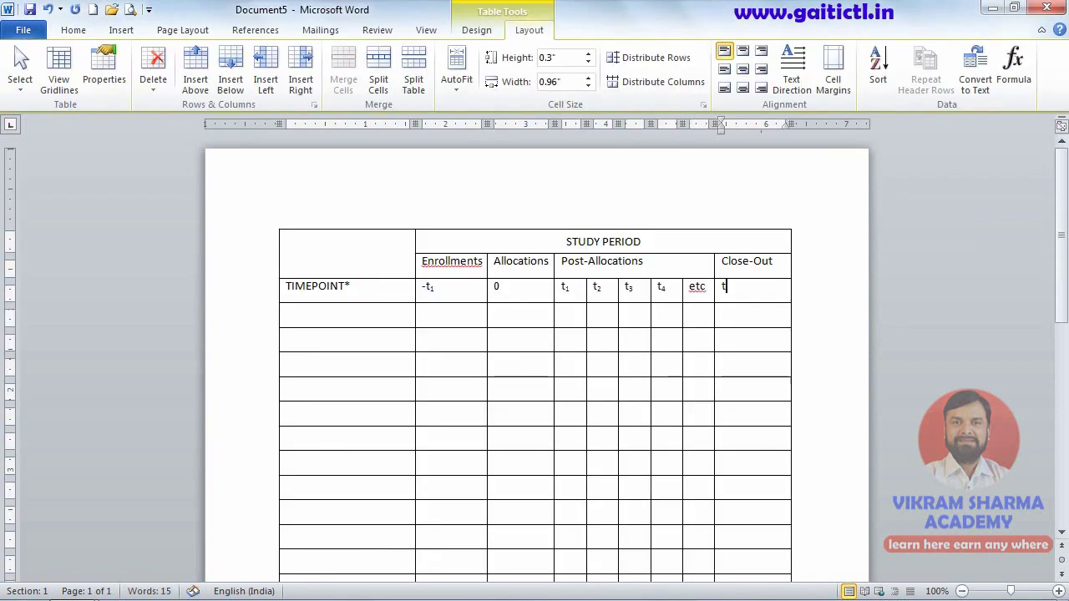
pyautogui.hotkey('ctrl', '=')
pyautogui.write('x')
pyautogui.press('Tab')
pyautogui.hotkey('alt', 'Tab')
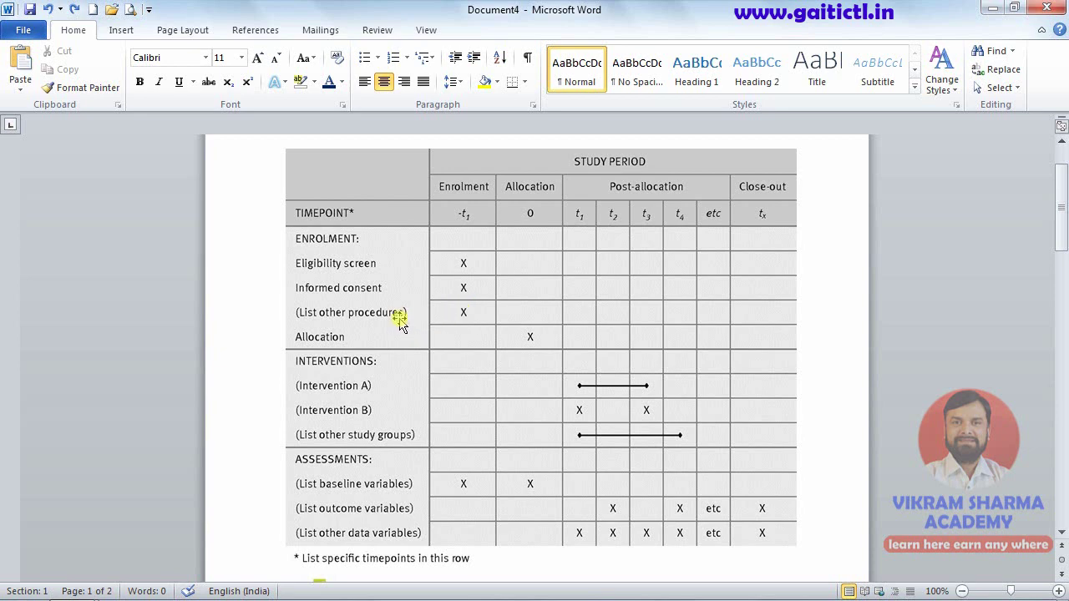
pyautogui.hotkey('alt', 'Tab')
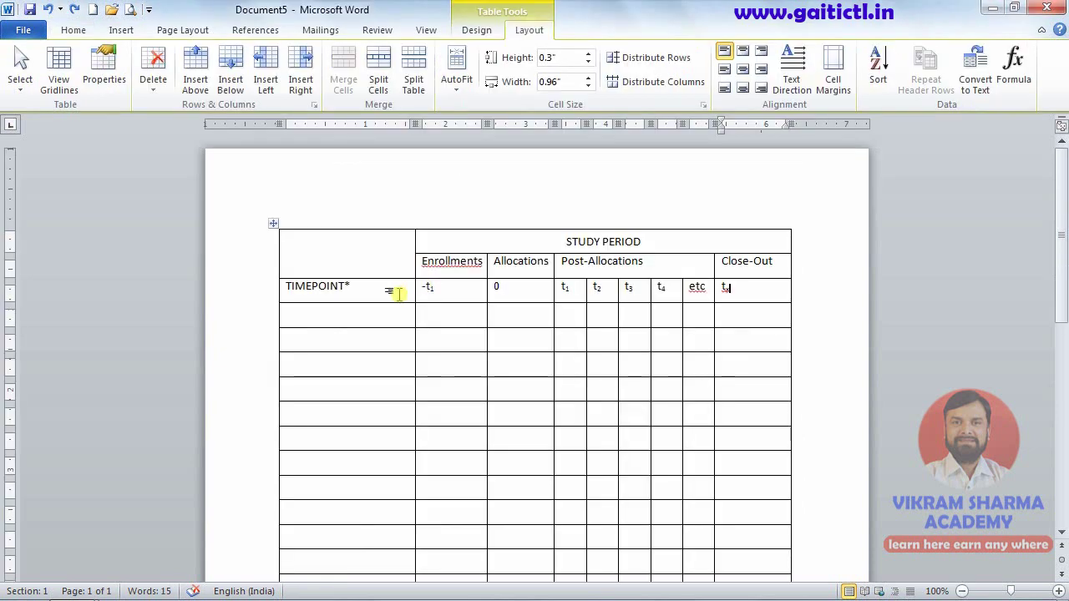
pyautogui.hotkey('alt', 'Tab')
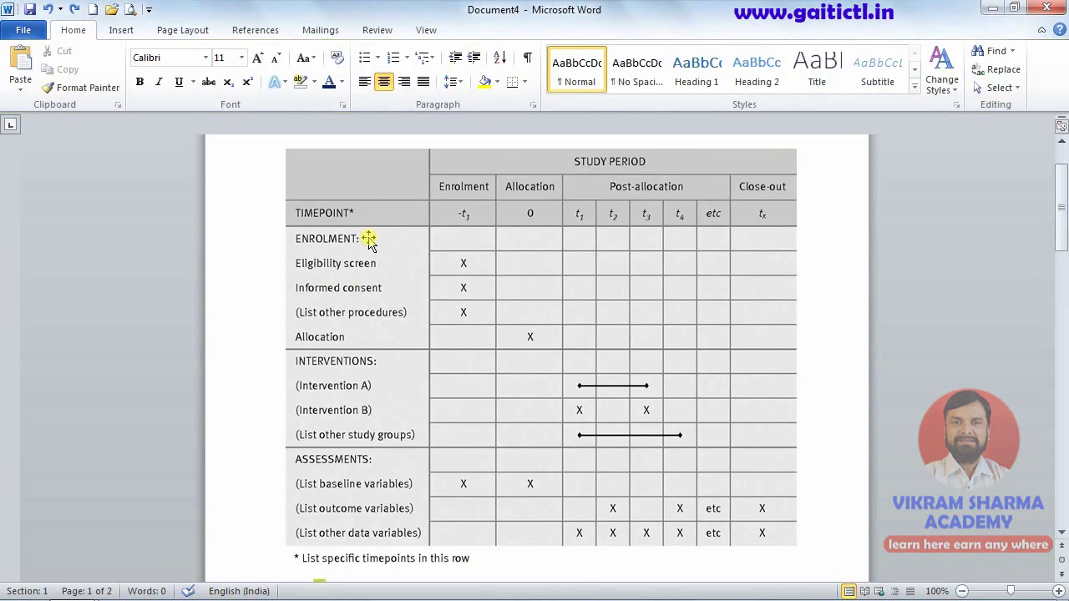
pyautogui.hotkey('alt', 'Tab')
# - Shade the top three header rows White, Background 1, Darker 25%
pyautogui.moveTo(365, 231); pyautogui.dragTo(755, 255)
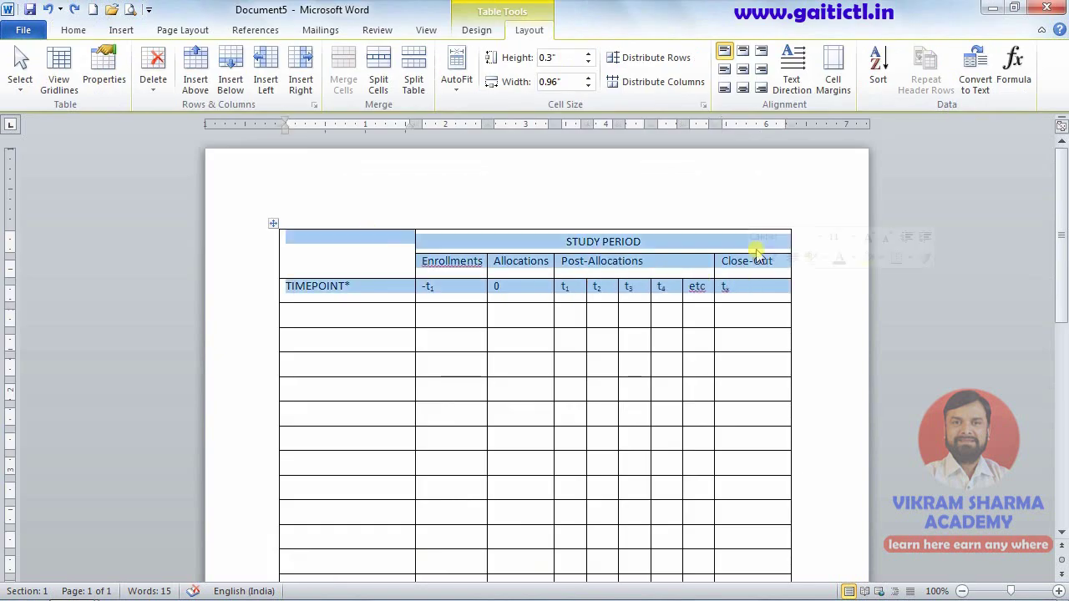
pyautogui.click(477, 30)
pyautogui.click(688, 51)
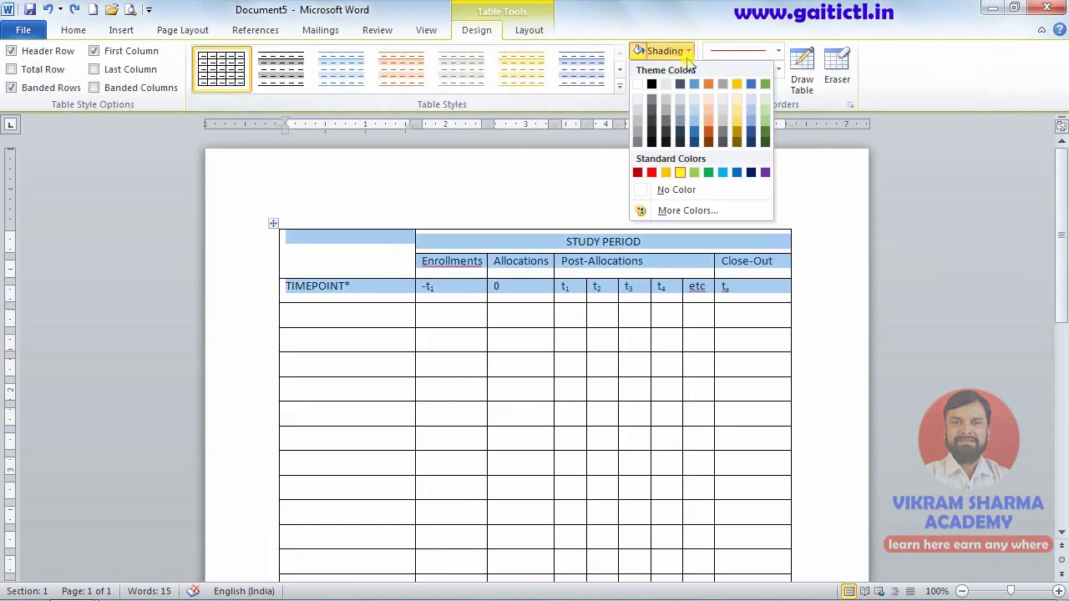
pyautogui.click(636, 118)
pyautogui.hotkey('alt', 'Tab')
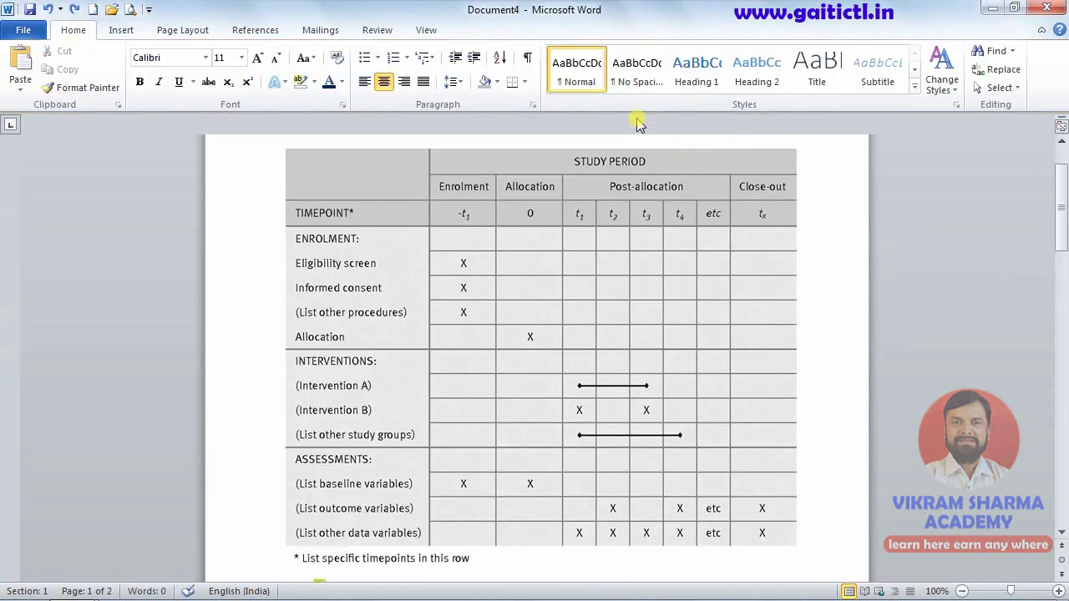
pyautogui.hotkey('alt', 'Tab')
pyautogui.hotkey('alt', 'Tab')
pyautogui.hotkey('alt', 'Tab')
# - Apply the same grey shading to all the table body rows, checking against the reference table
pyautogui.scroll(-2, 599, 179)
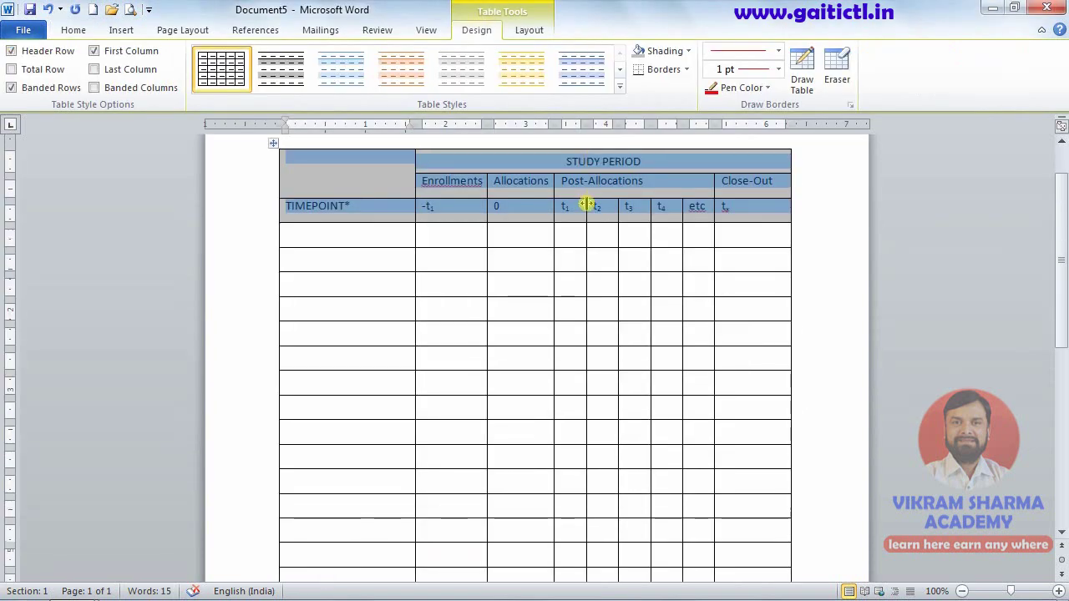
pyautogui.scroll(-3, 584, 203)
pyautogui.scroll(2, 439, 229)
pyautogui.moveTo(299, 191); pyautogui.dragTo(763, 566)
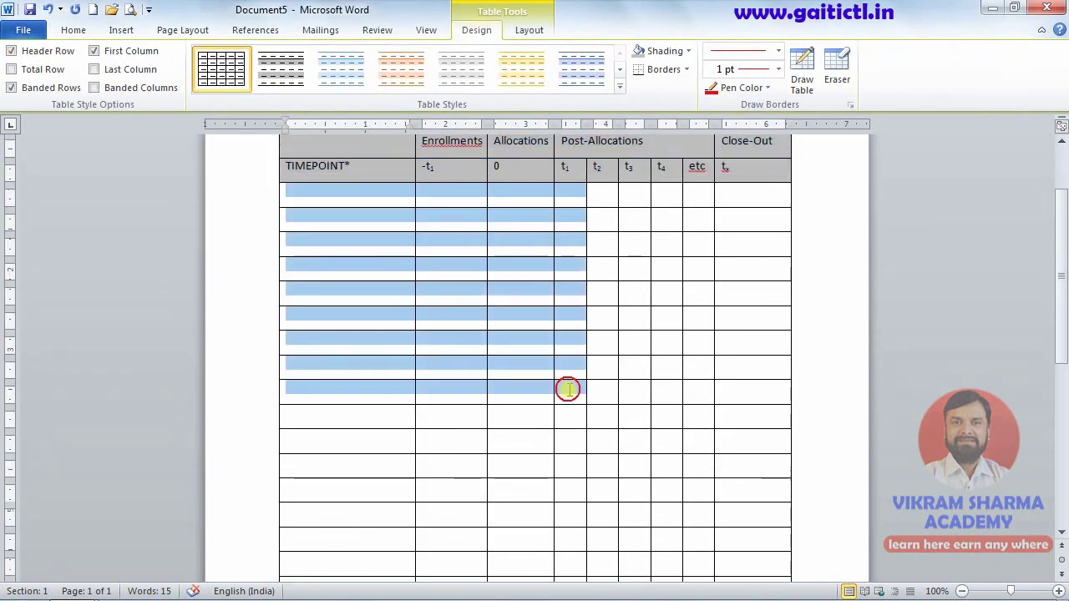
pyautogui.scroll(-2, 763, 566)
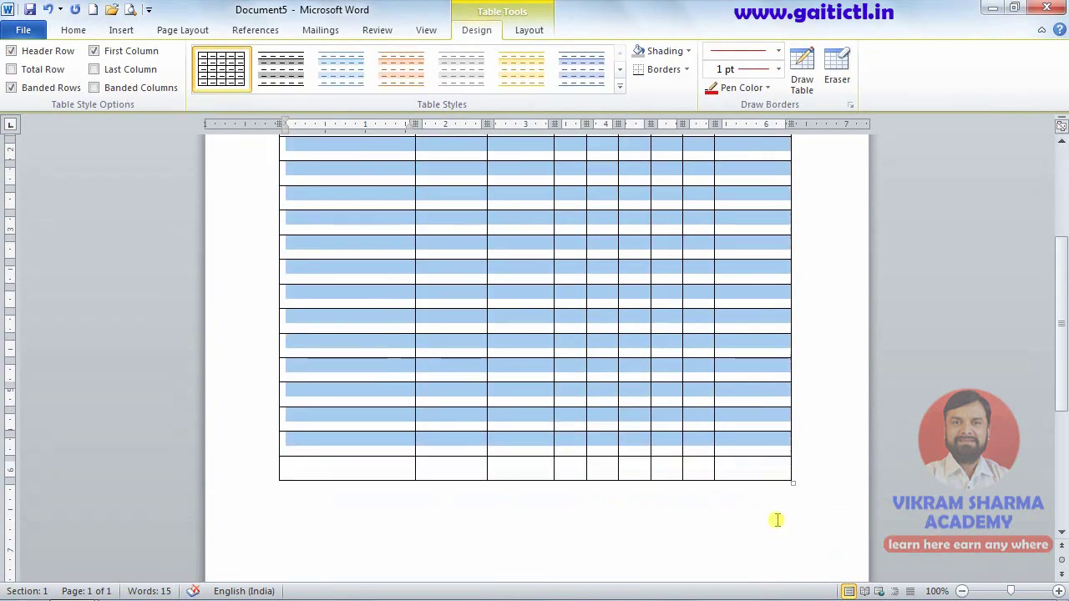
pyautogui.moveTo(777, 520); pyautogui.dragTo(770, 515)
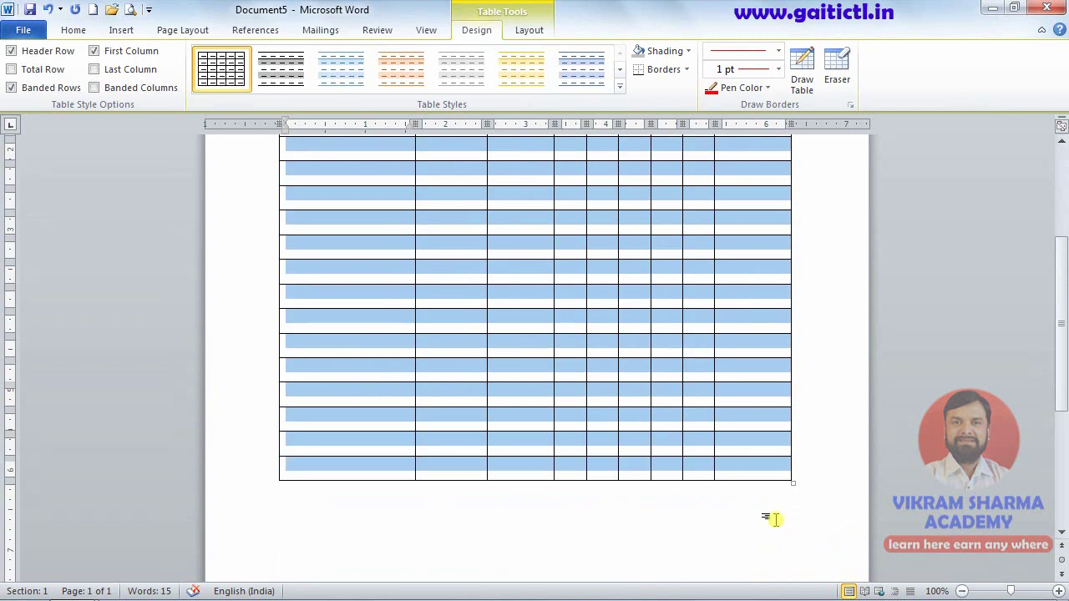
pyautogui.click(672, 51)
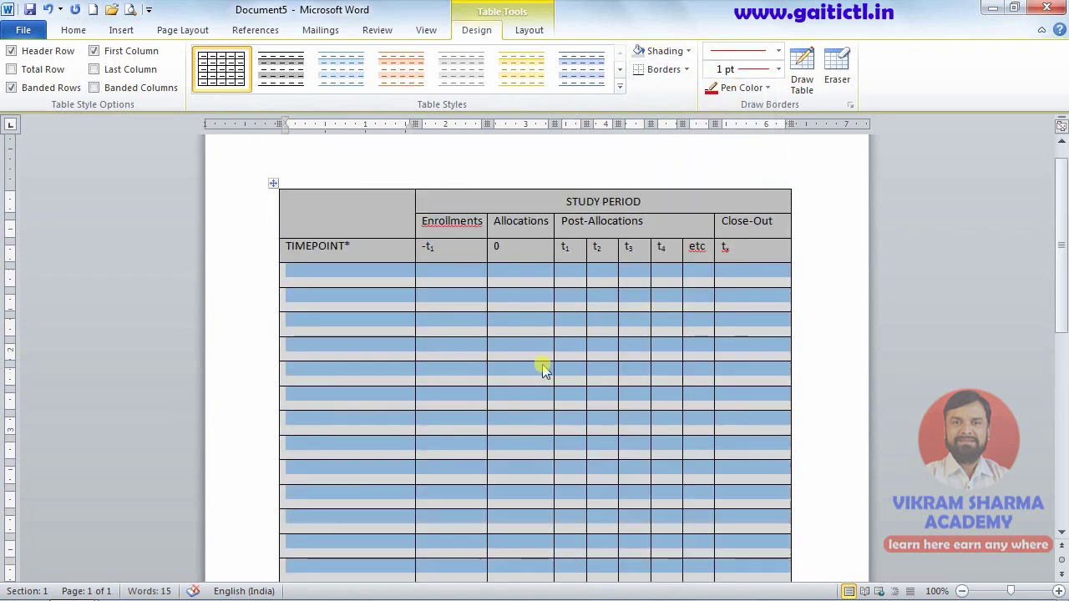
pyautogui.click(527, 324)
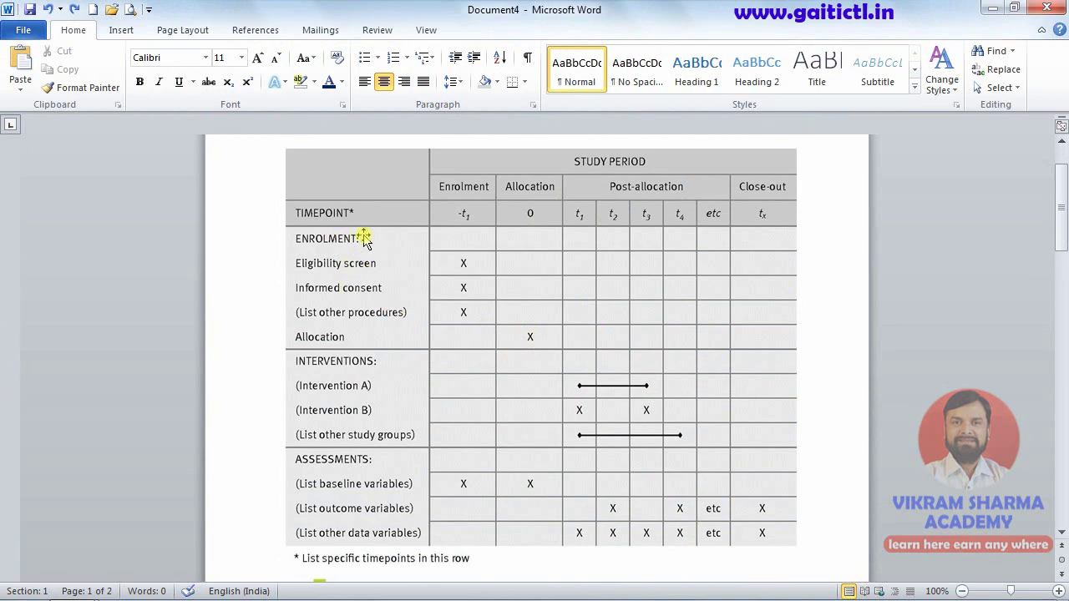
pyautogui.hotkey('alt', 'Tab')
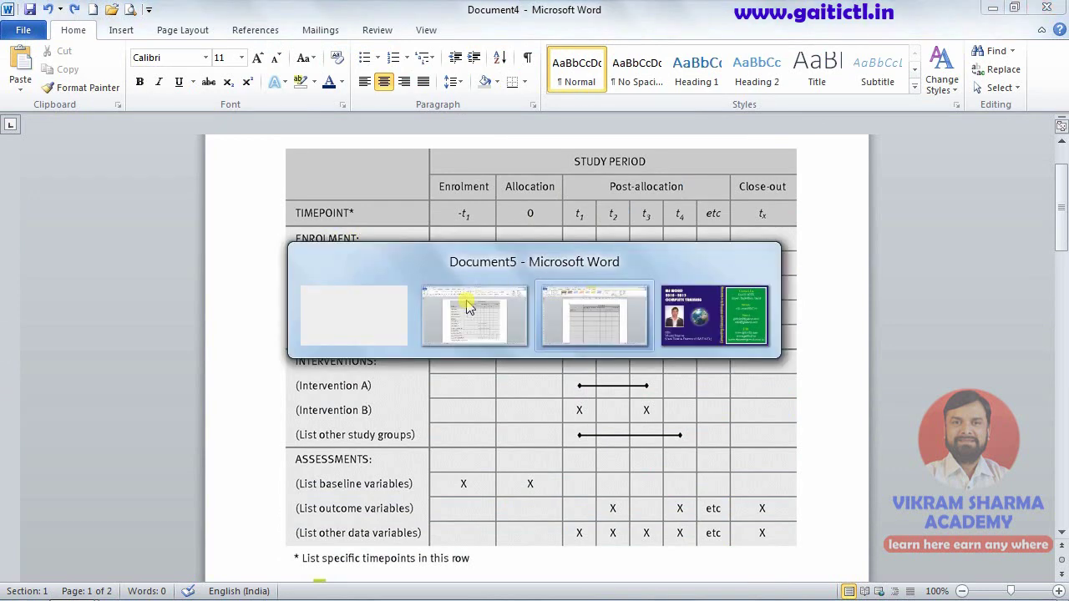
pyautogui.hotkey('alt', 'Tab')
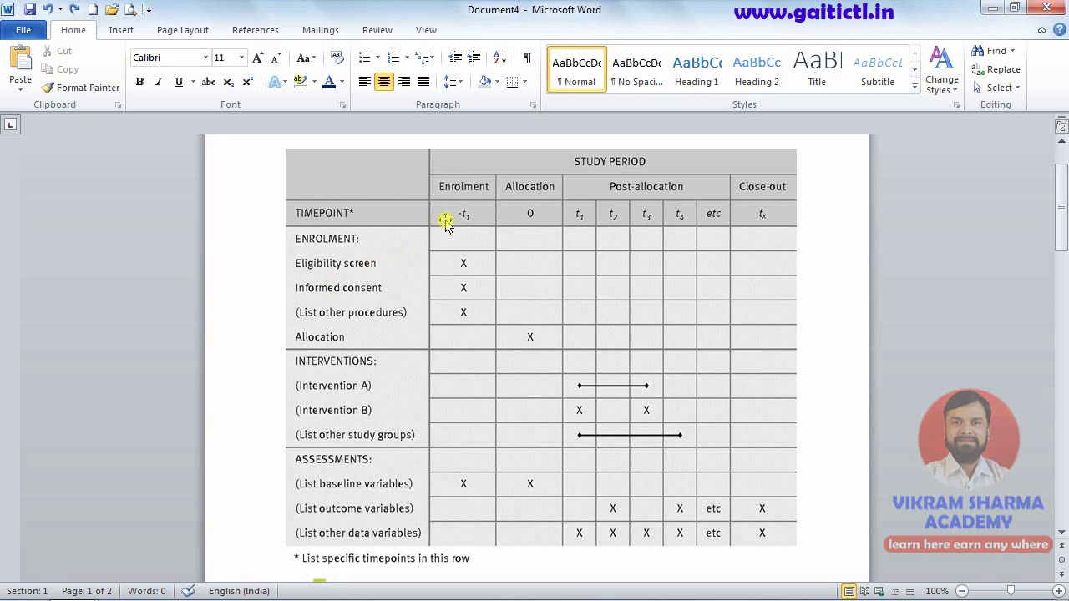
pyautogui.hotkey('alt', 'Tab')
# - Enter ENROLLMENT, ELEGIBILITY and Informed consent in the first-column cells below TIMEPOINT*
pyautogui.click(367, 282)
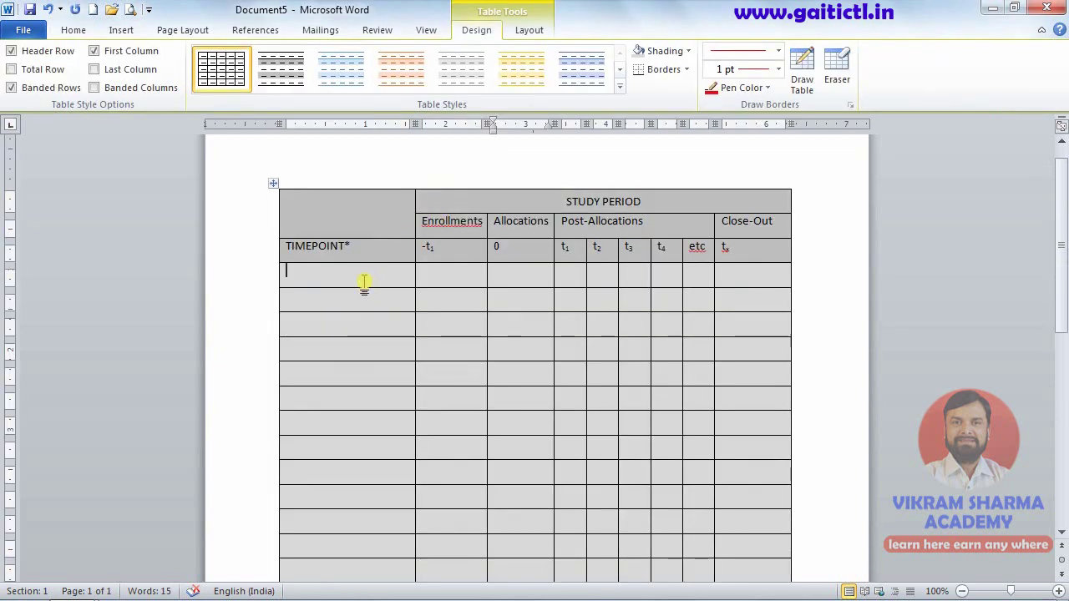
pyautogui.press('capslock')
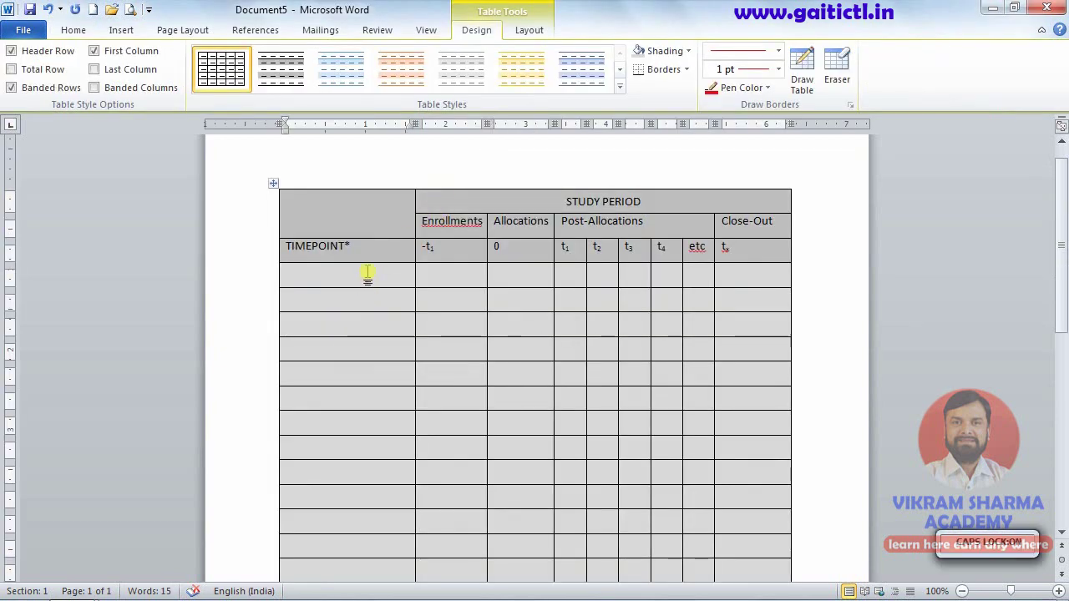
pyautogui.write('EN')
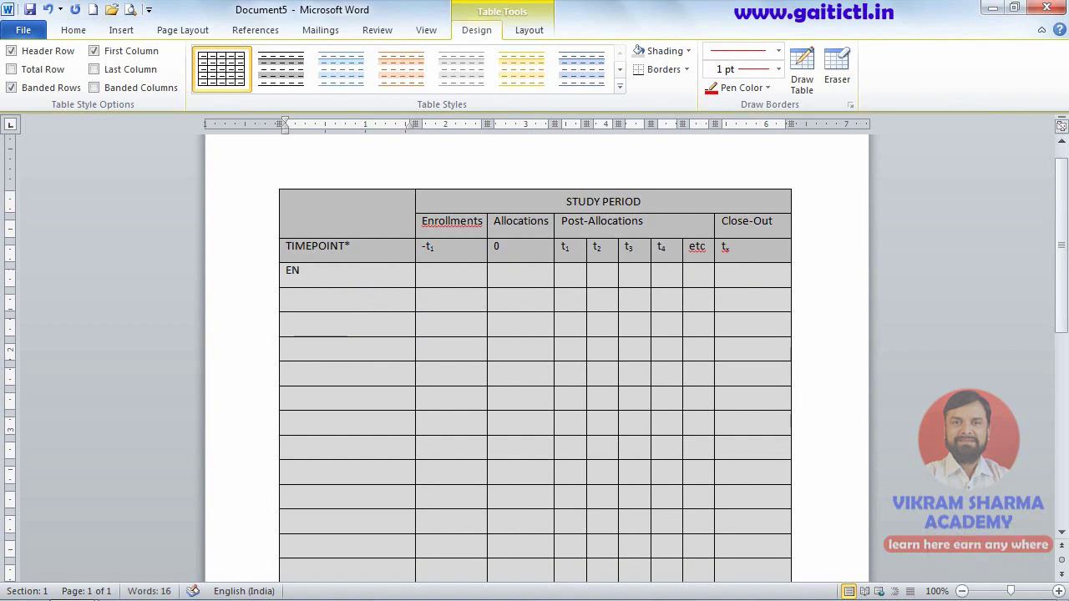
pyautogui.write('ROLLMENT')
pyautogui.press('Down')
pyautogui.write('E')
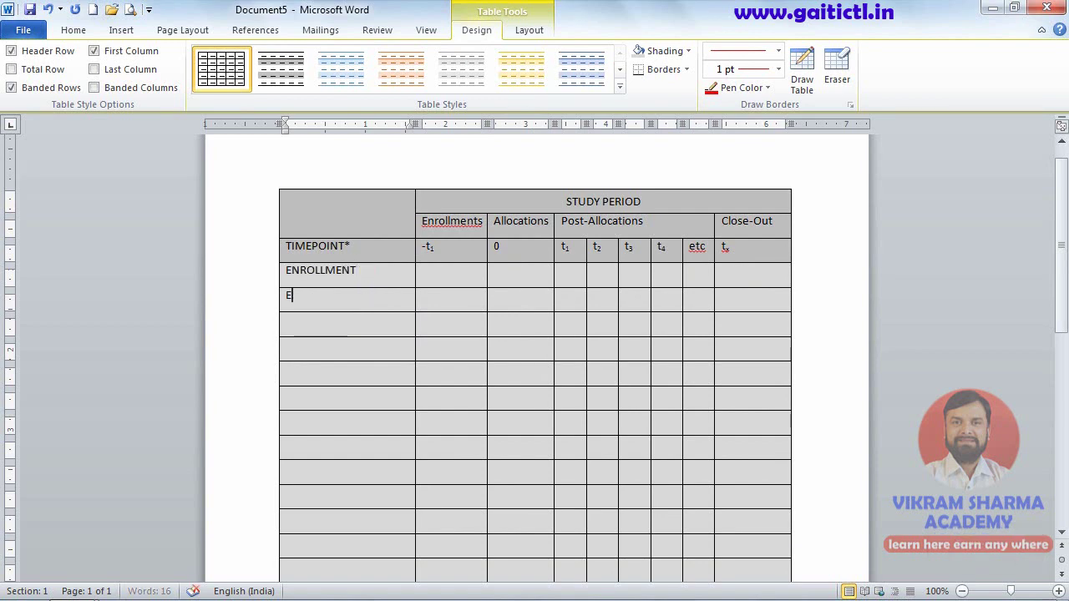
pyautogui.write('GIBILITY')
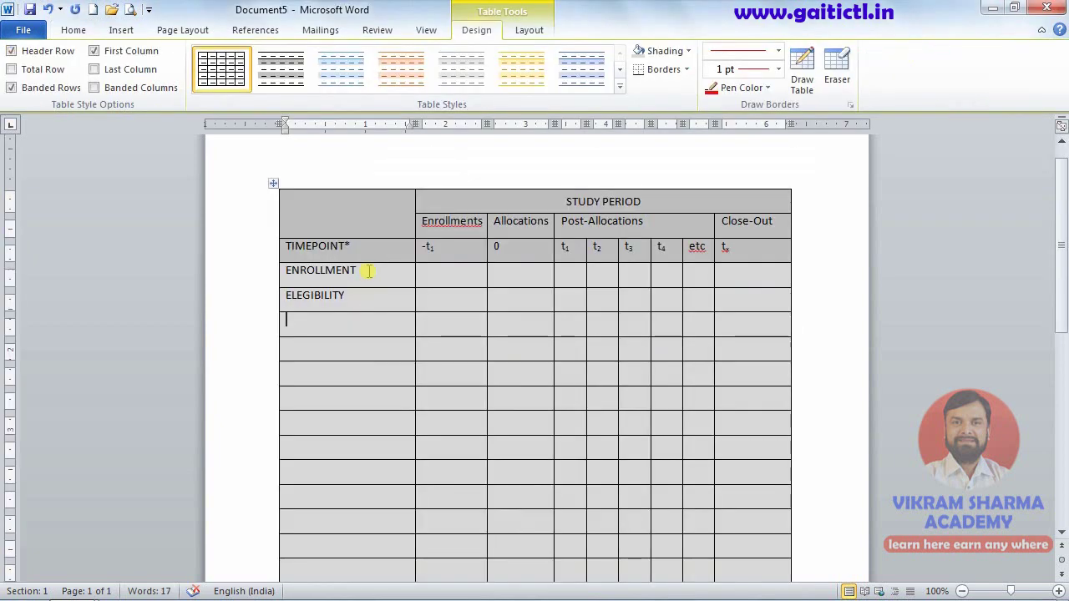
pyautogui.press('capslock')
pyautogui.write('i')
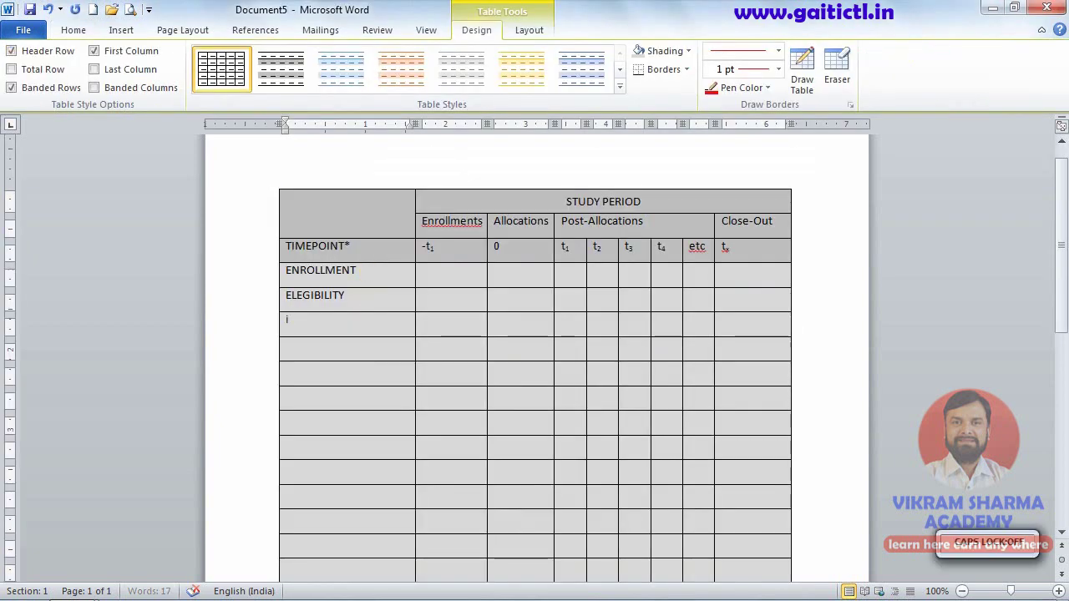
pyautogui.write('rmed')
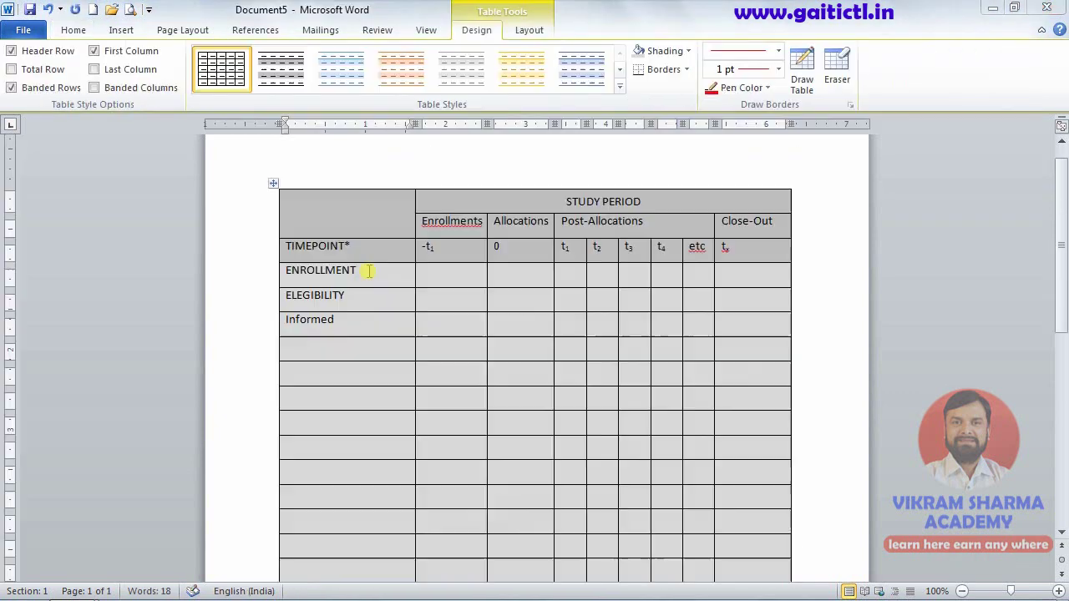
pyautogui.write(' consent')
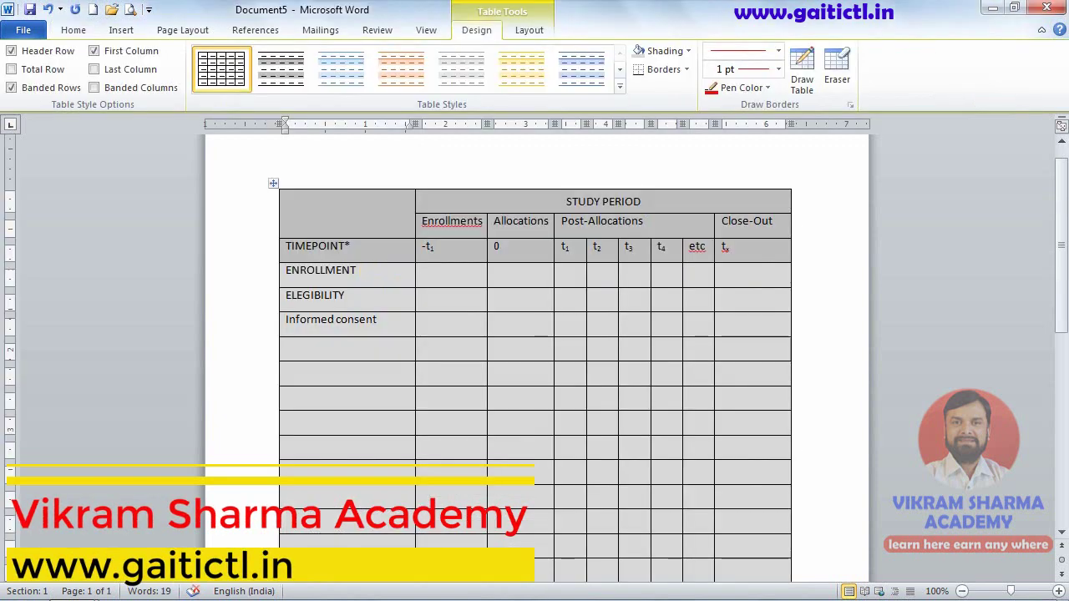
# - Add '(List other procedures)' and 'Allocationa', then select the five first-column labels
pyautogui.write('(Lis')
pyautogui.write('t other pro')
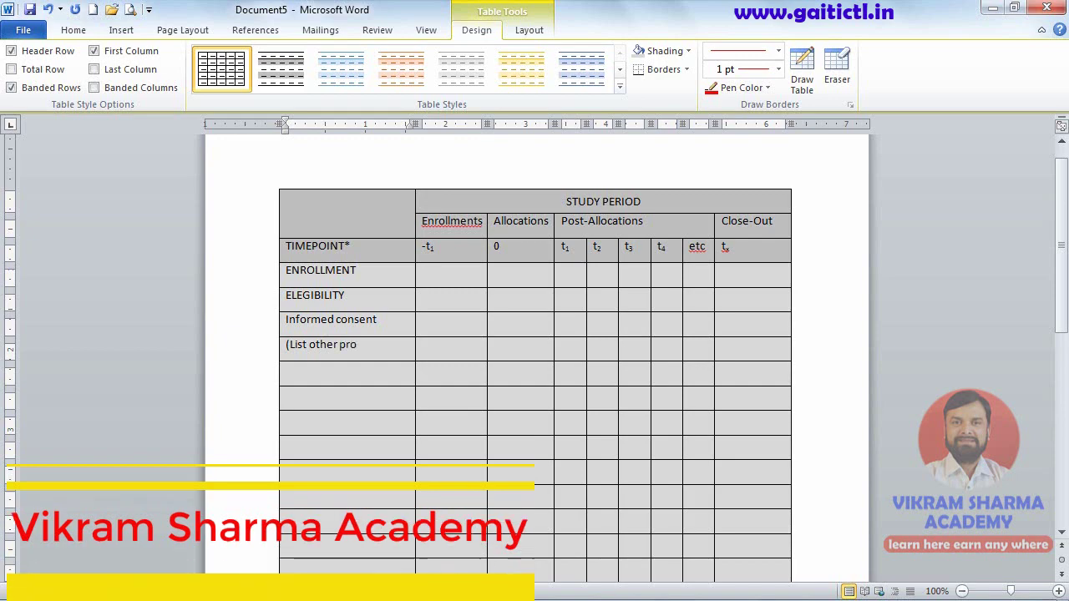
pyautogui.write('cedure')
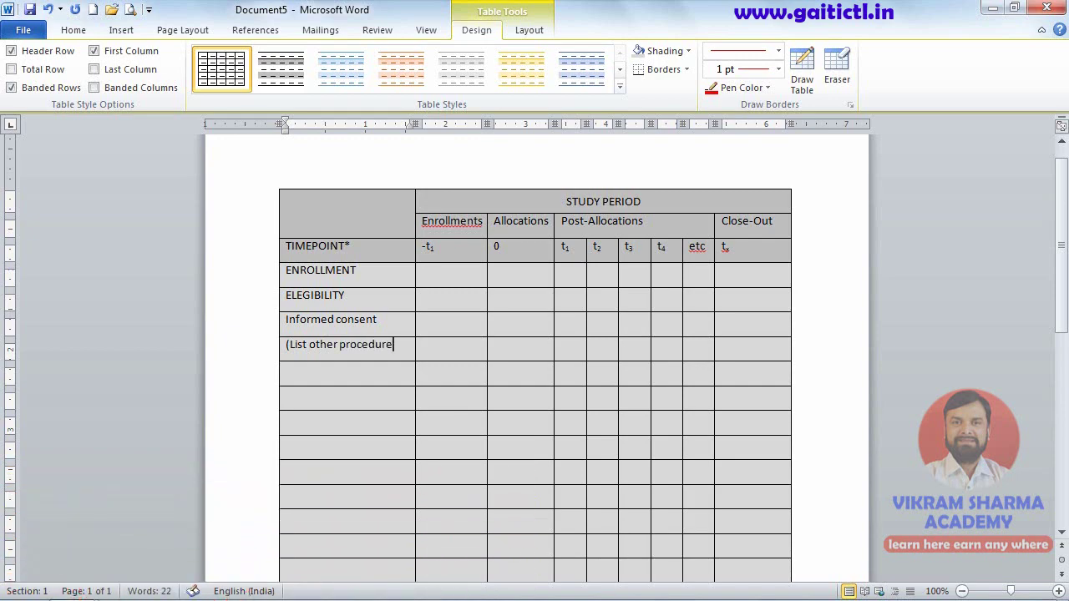
pyautogui.hotkey('alt', 'Tab')
pyautogui.hotkey('alt', 'Tab')
pyautogui.write('Allocat')
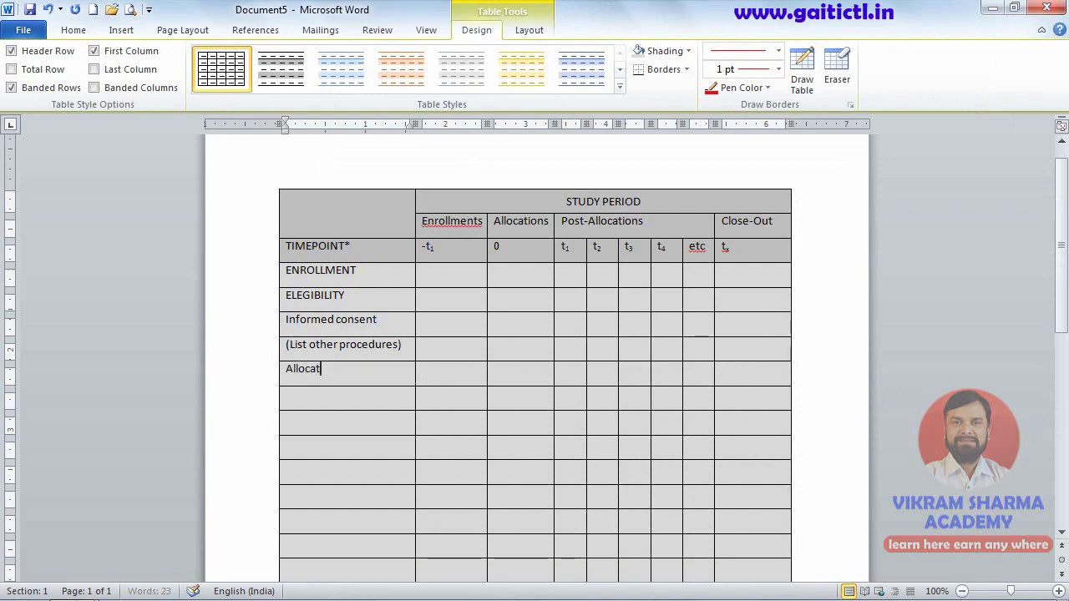
pyautogui.write('iona')
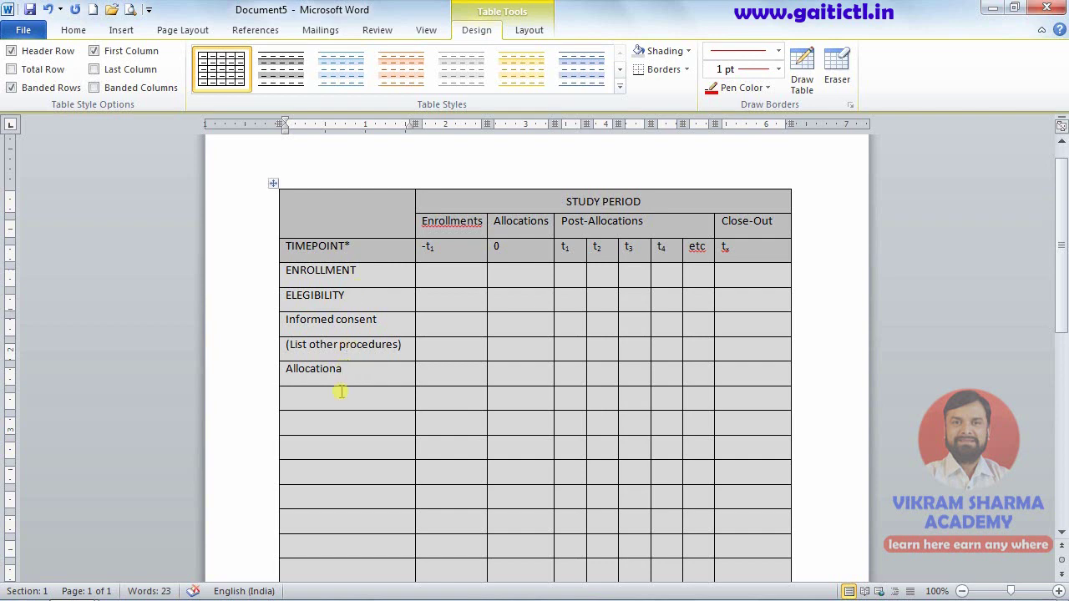
pyautogui.hotkey('alt', 'Tab')
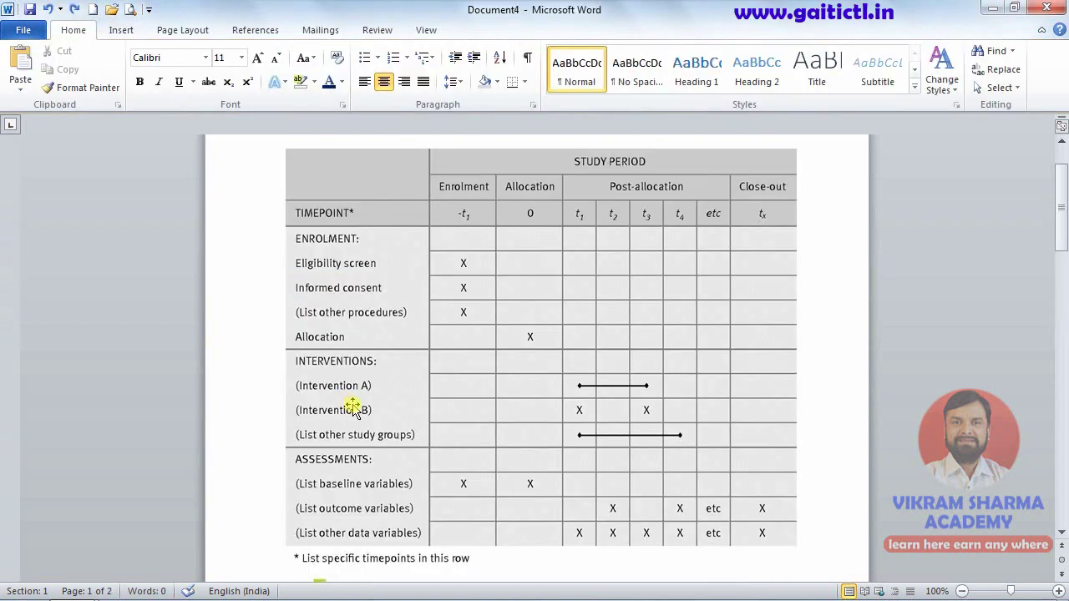
pyautogui.hotkey('alt', 'Tab')
pyautogui.click(337, 270)
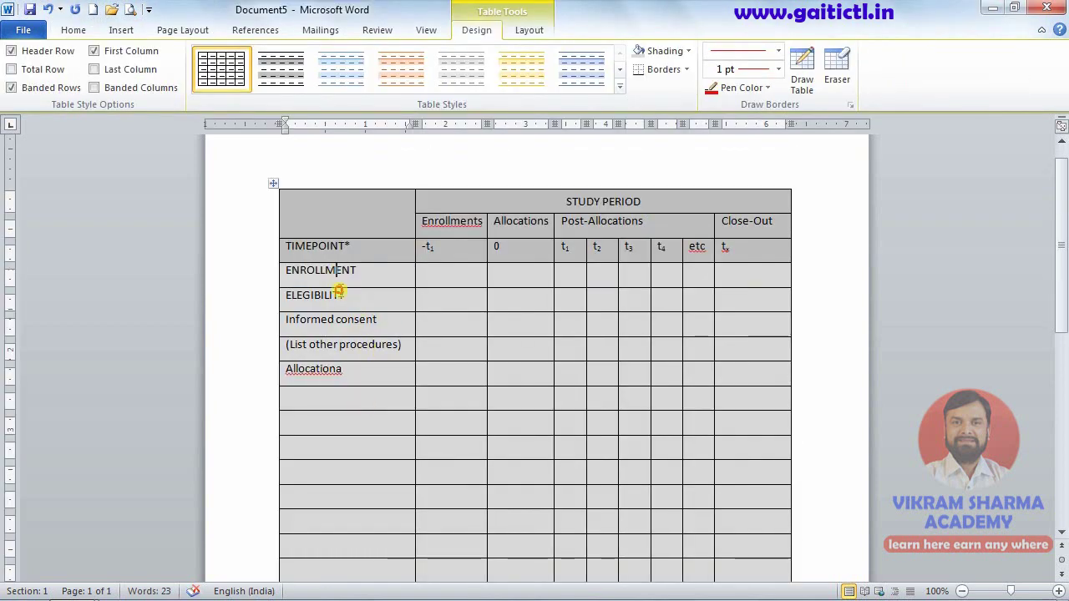
pyautogui.moveTo(339, 291); pyautogui.dragTo(340, 370)
pyautogui.hotkey('alt', 'Tab')
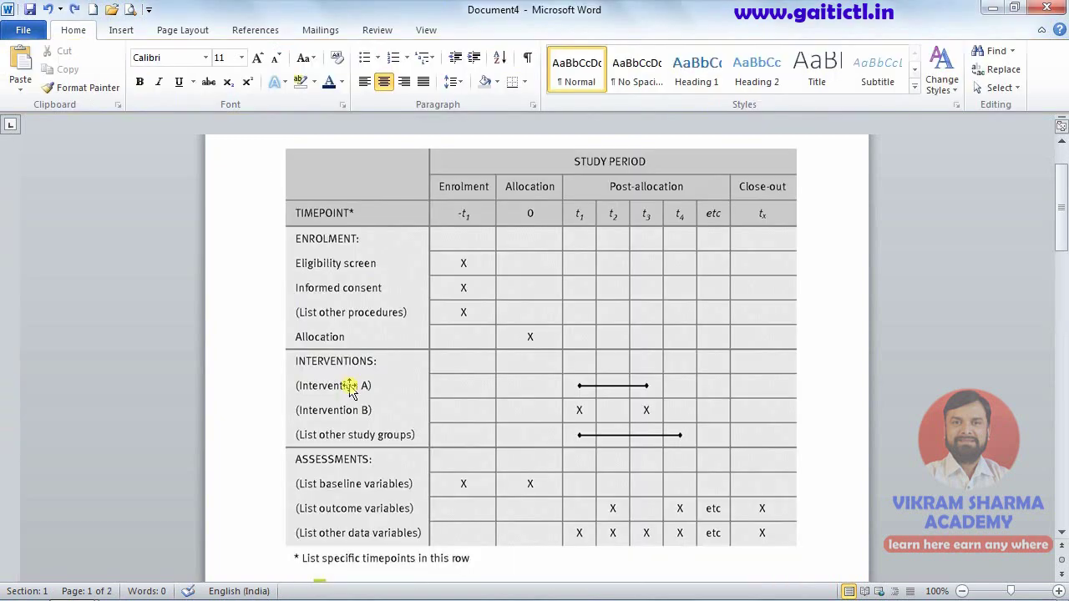
pyautogui.hotkey('alt', 'Tab')
pyautogui.hotkey('alt', 'Tab')
pyautogui.hotkey('alt', 'Tab')
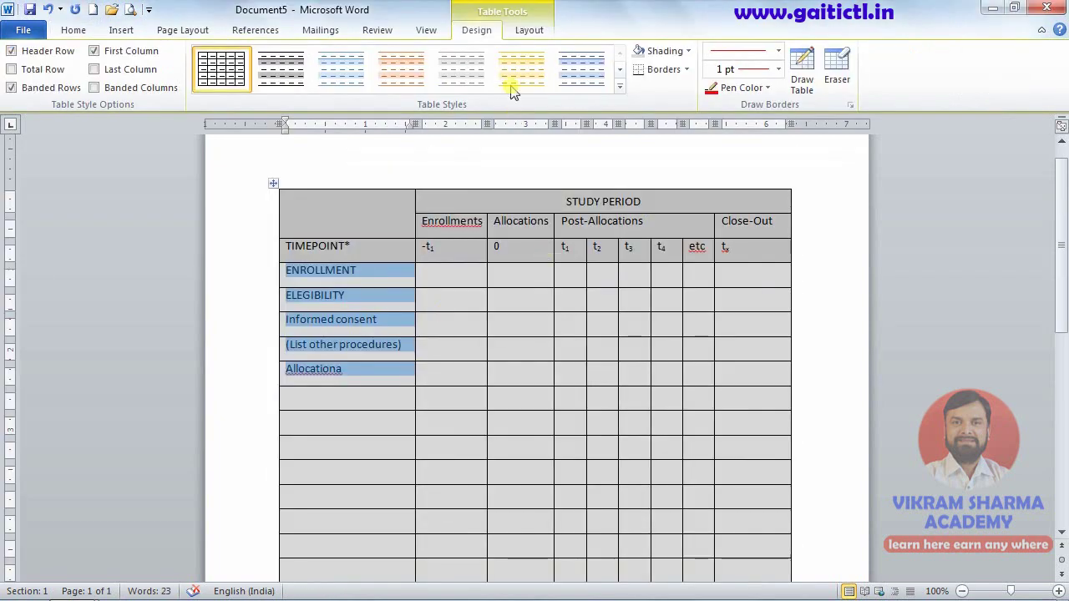
# - Strip the inner borders from the ENROLLMENT–Allocationa cells, leaving one black outside border
pyautogui.click(687, 70)
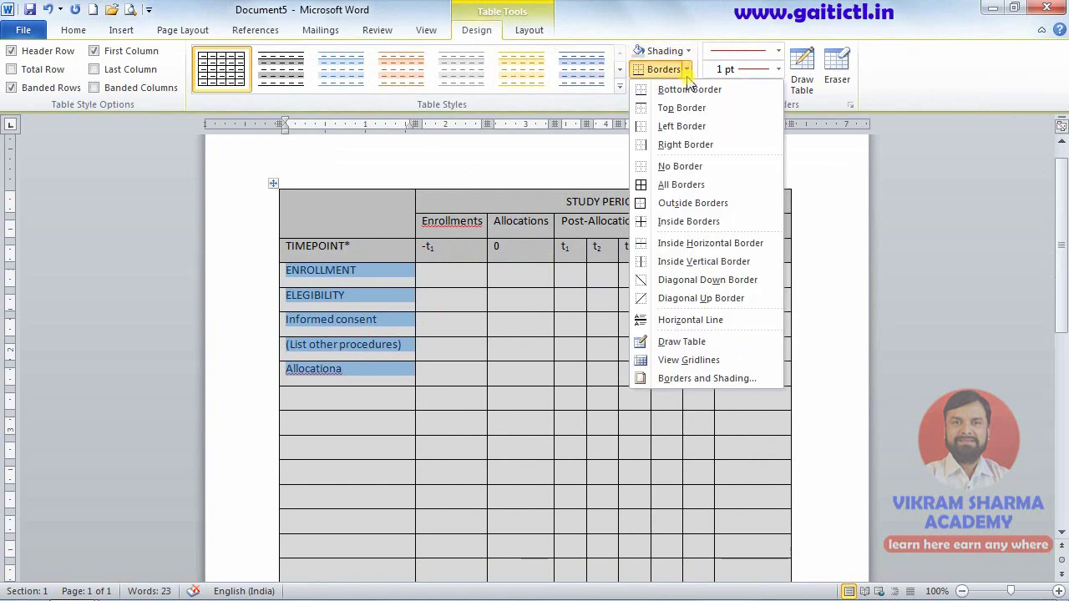
pyautogui.click(678, 166)
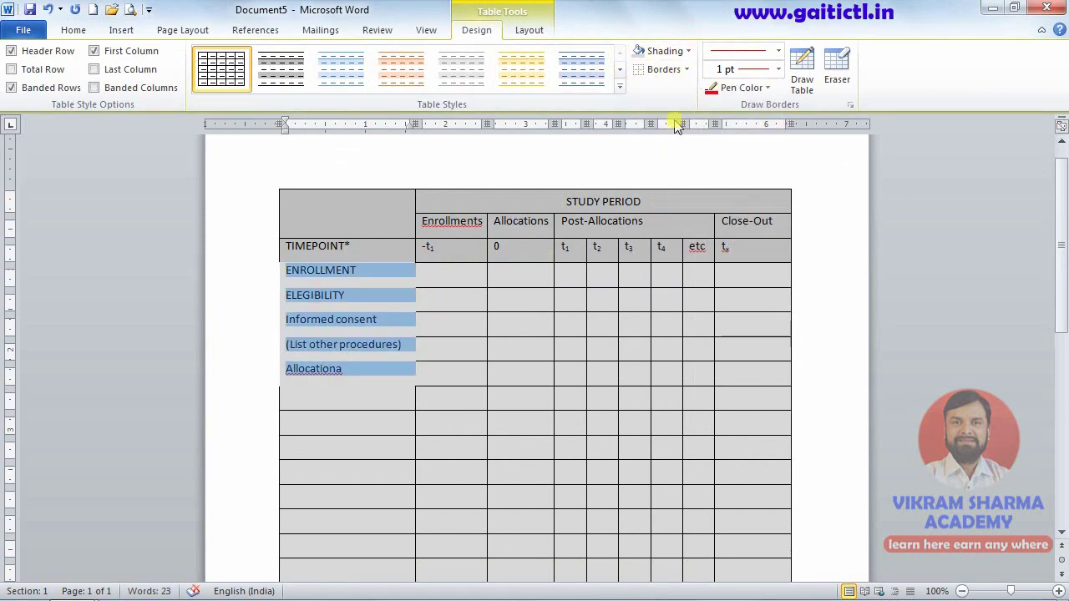
pyautogui.click(687, 71)
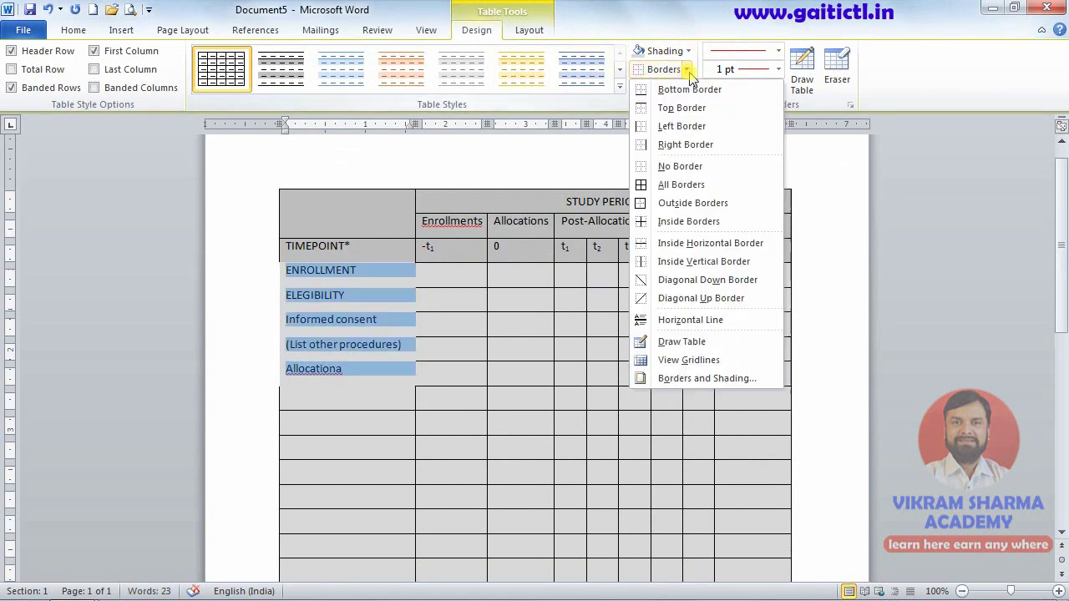
pyautogui.click(676, 206)
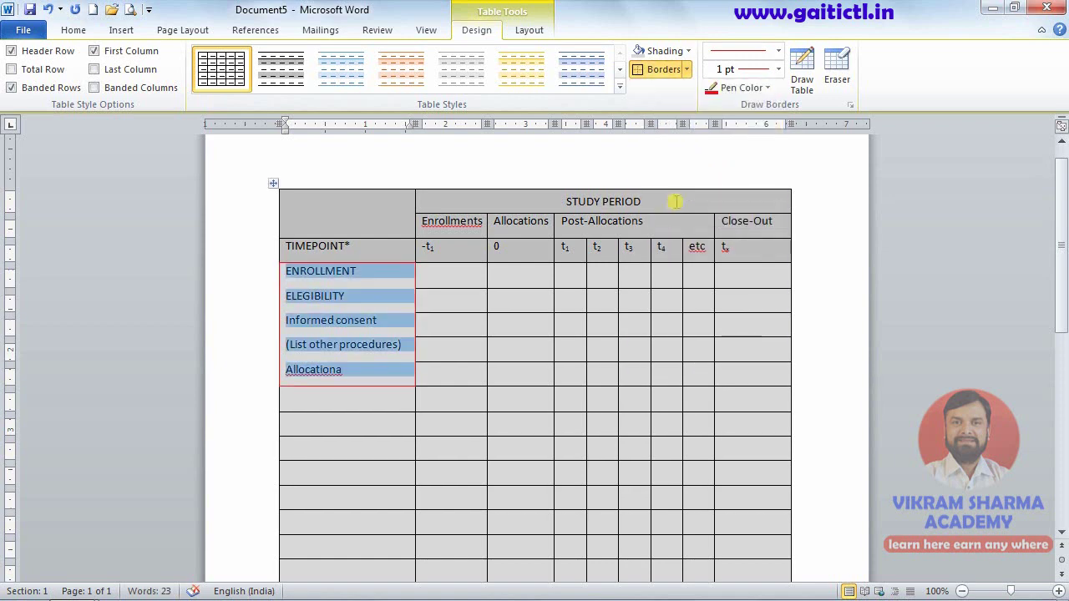
pyautogui.click(766, 90)
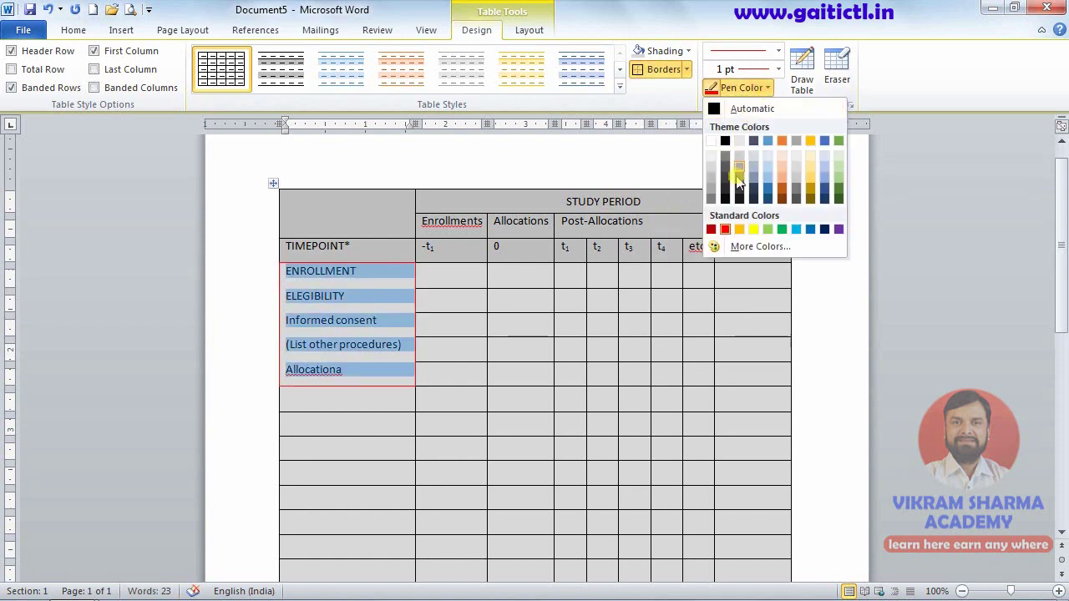
pyautogui.click(726, 142)
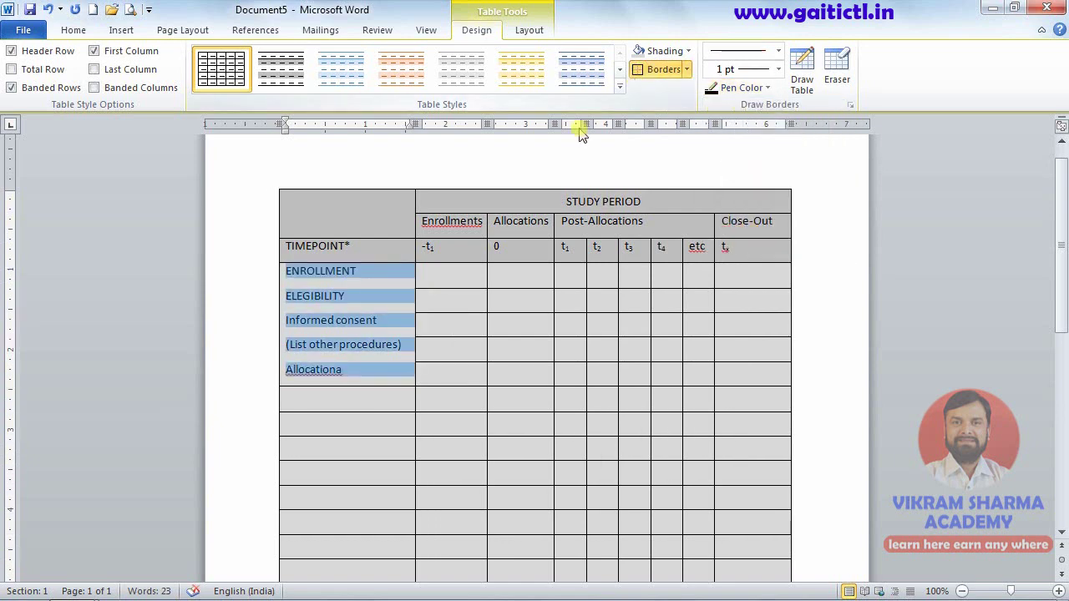
# - Select the five empty first-column cells below Allocationa
pyautogui.click(386, 402)
pyautogui.scroll(-1, 402, 418)
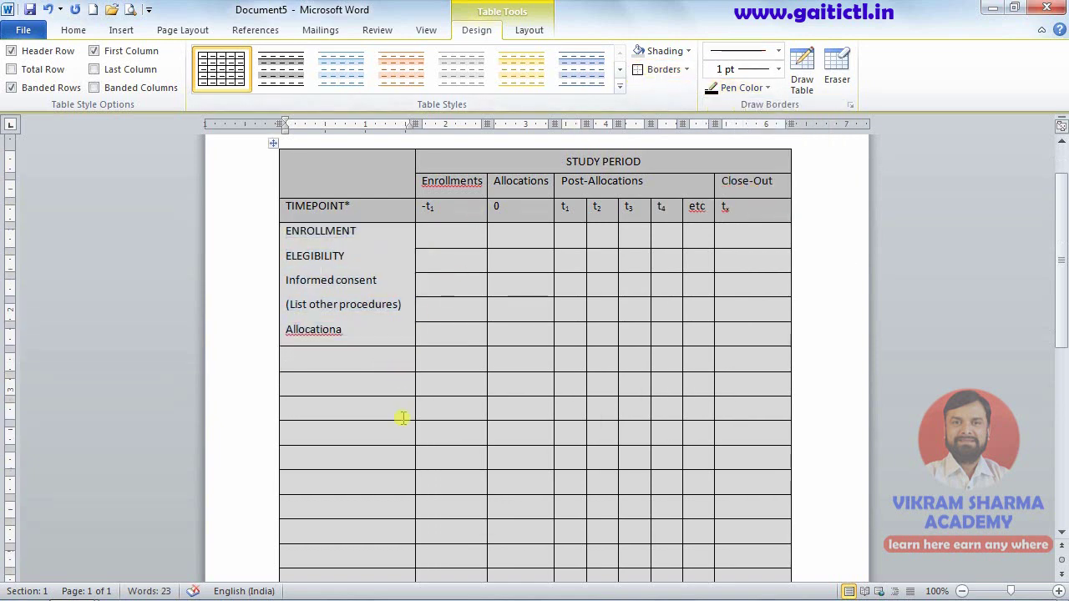
pyautogui.moveTo(378, 360); pyautogui.dragTo(385, 455)
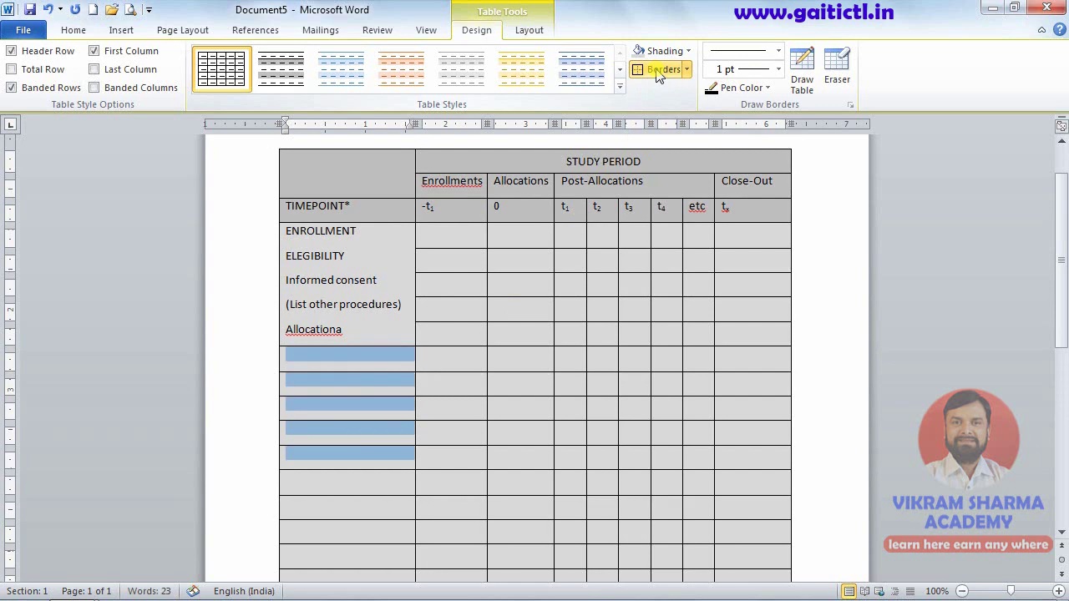
# - Turn the selected empty cells below Allocationa into one outlined block without inner lines
pyautogui.click(686, 70)
pyautogui.click(666, 167)
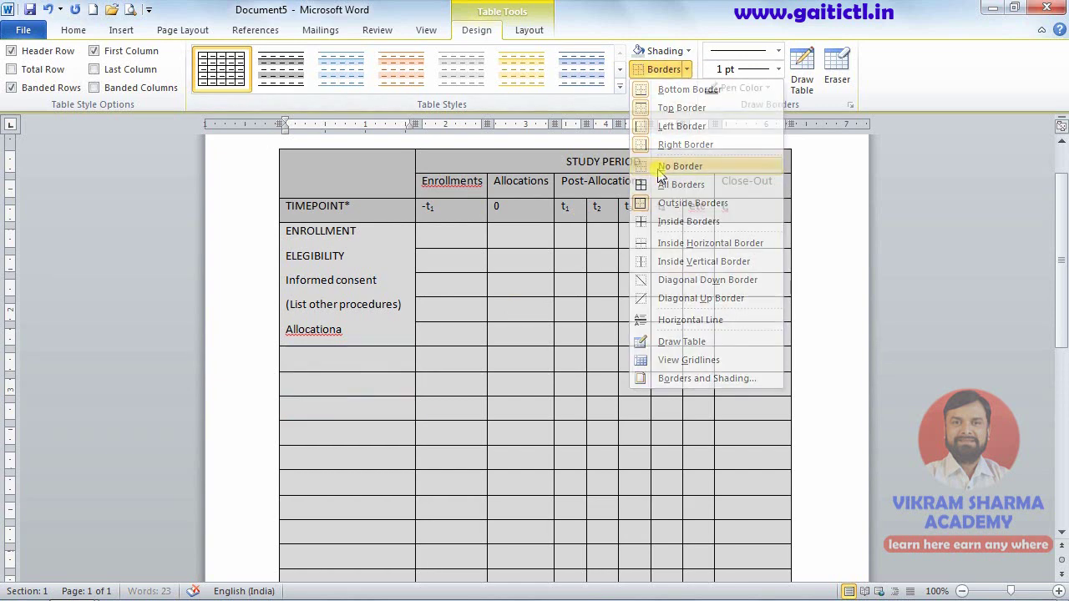
pyautogui.click(683, 74)
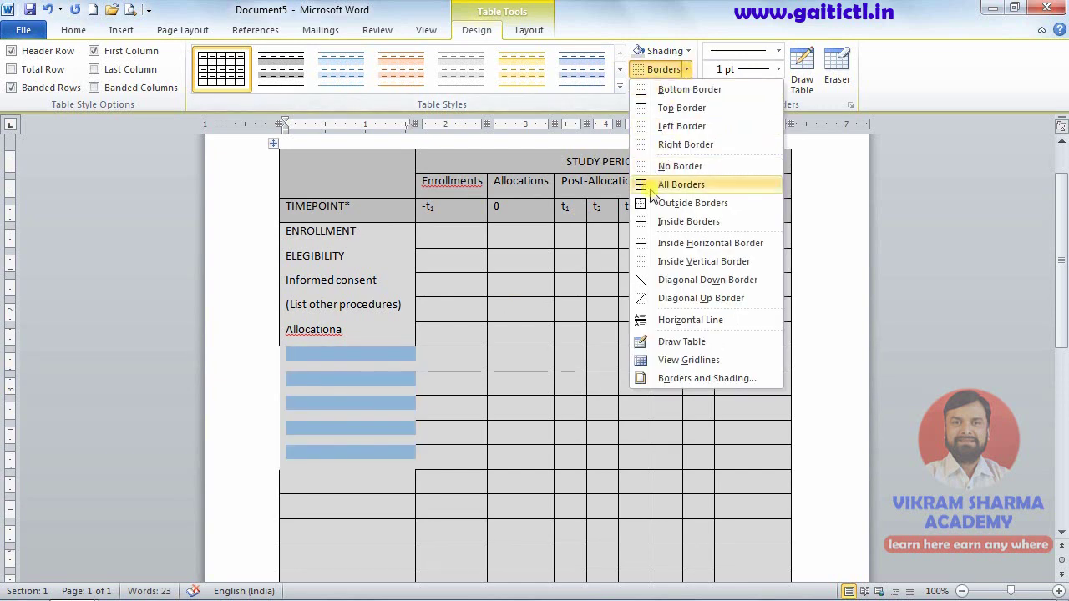
pyautogui.click(646, 202)
pyautogui.click(463, 361)
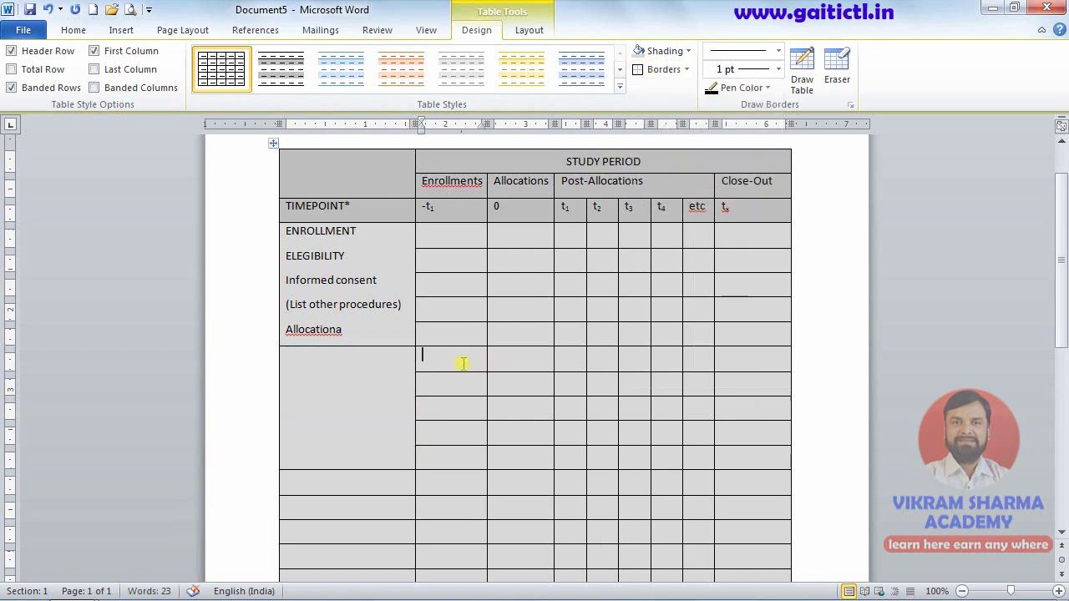
pyautogui.scroll(1, 648, 385)
pyautogui.scroll(-3, 649, 387)
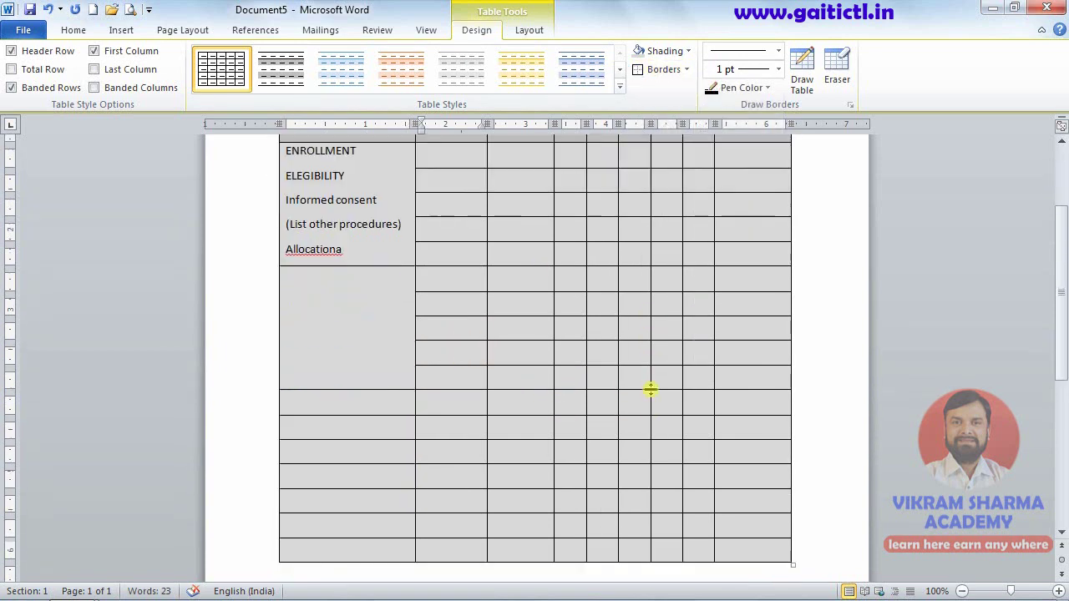
pyautogui.scroll(-2, 649, 388)
pyautogui.hotkey('alt', 'Tab')
pyautogui.scroll(-2, 648, 394)
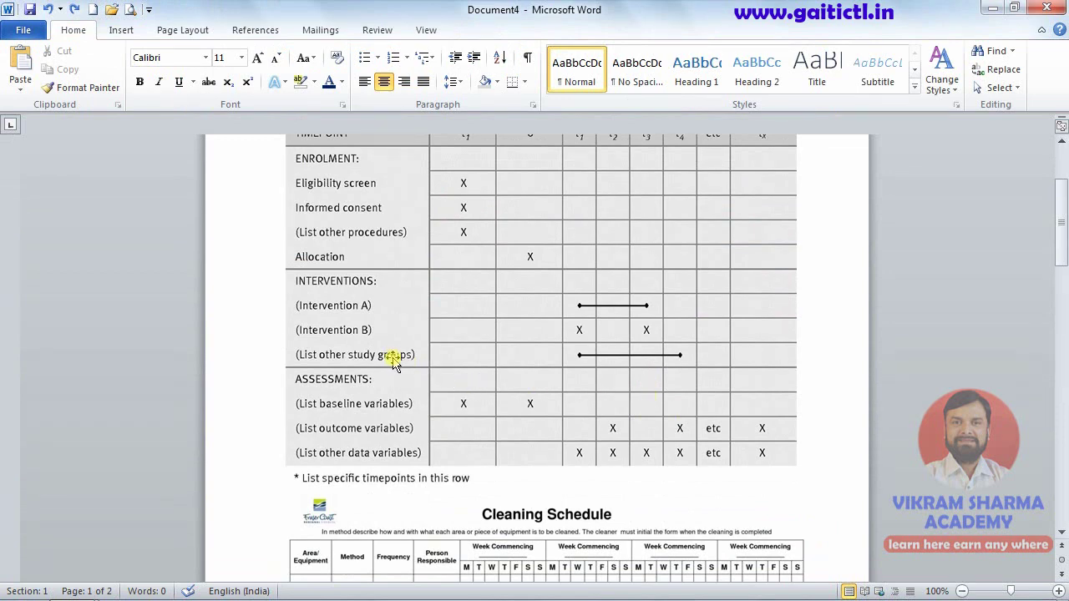
pyautogui.hotkey('alt', 'Tab')
# - Cut the extra row below the block out of the table
pyautogui.click(262, 299)
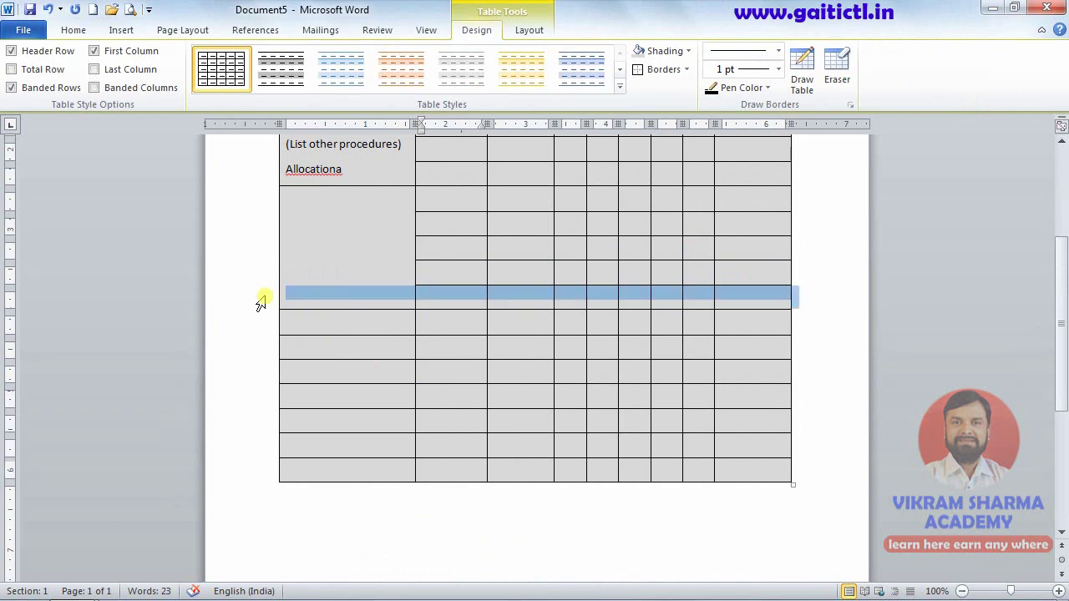
pyautogui.rightClick(262, 301)
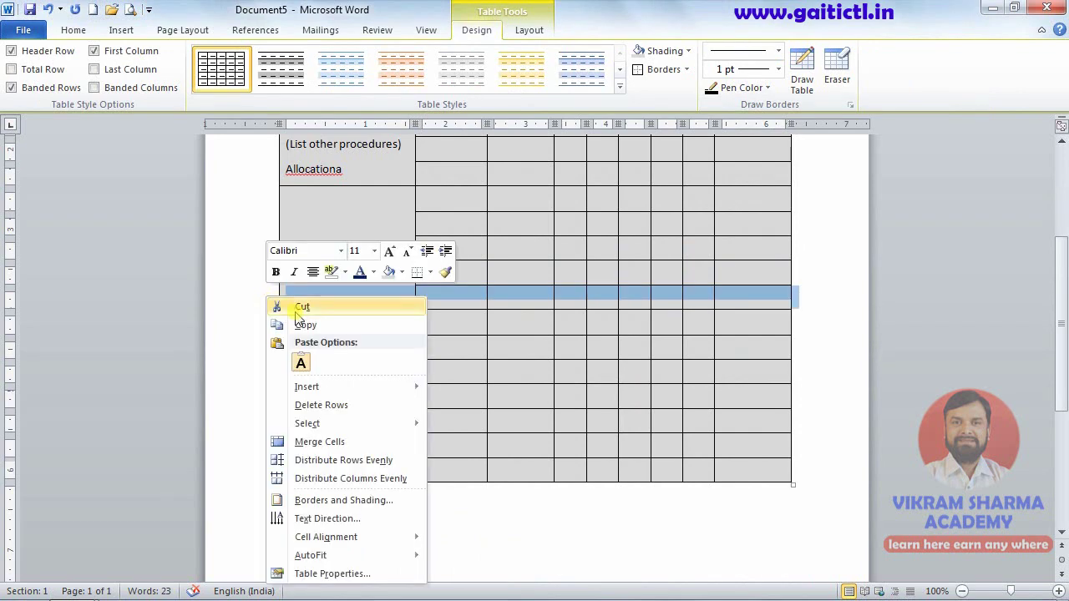
pyautogui.click(296, 306)
pyautogui.hotkey('alt', 'Tab')
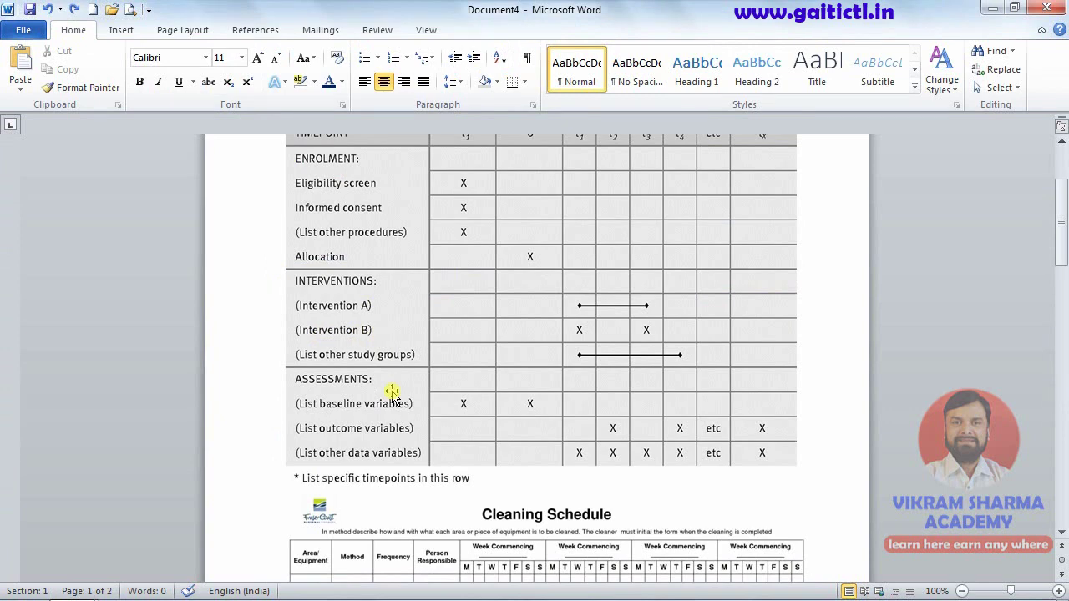
pyautogui.hotkey('alt', 'Tab')
# - Outline the next four first-column cells as a second block with no inner borders
pyautogui.moveTo(354, 302); pyautogui.dragTo(370, 363)
pyautogui.click(686, 70)
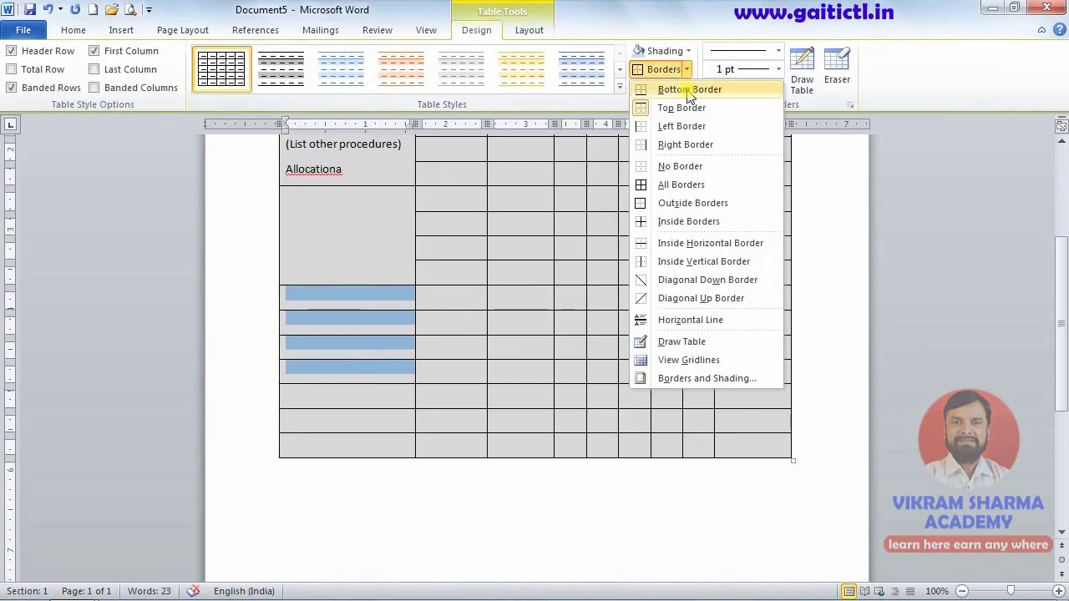
pyautogui.click(668, 164)
pyautogui.click(686, 70)
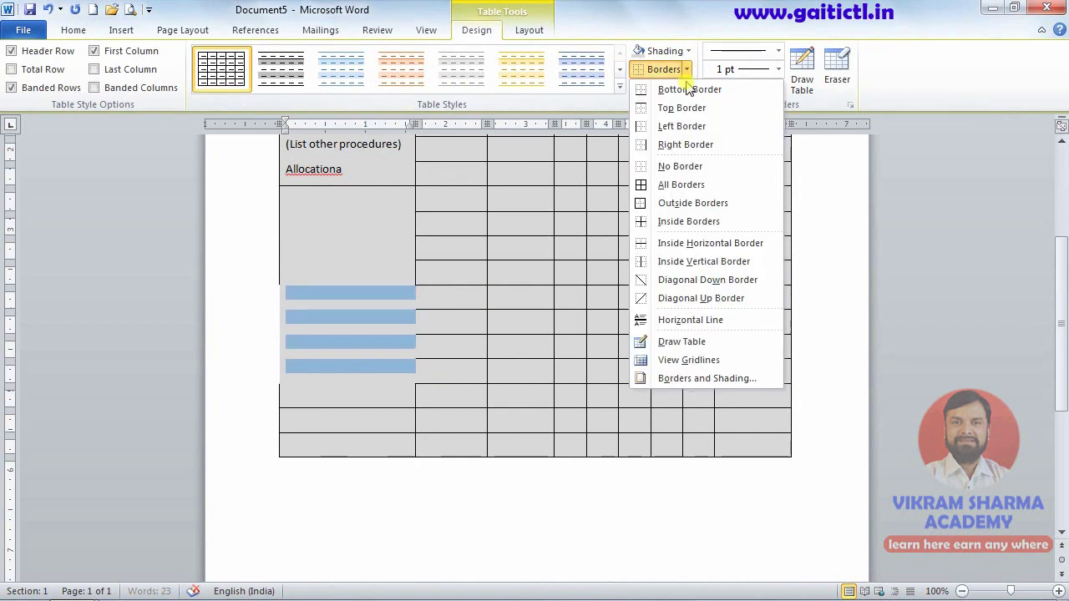
pyautogui.click(660, 209)
# - Delete the table's last three rows
pyautogui.moveTo(272, 394); pyautogui.dragTo(269, 441)
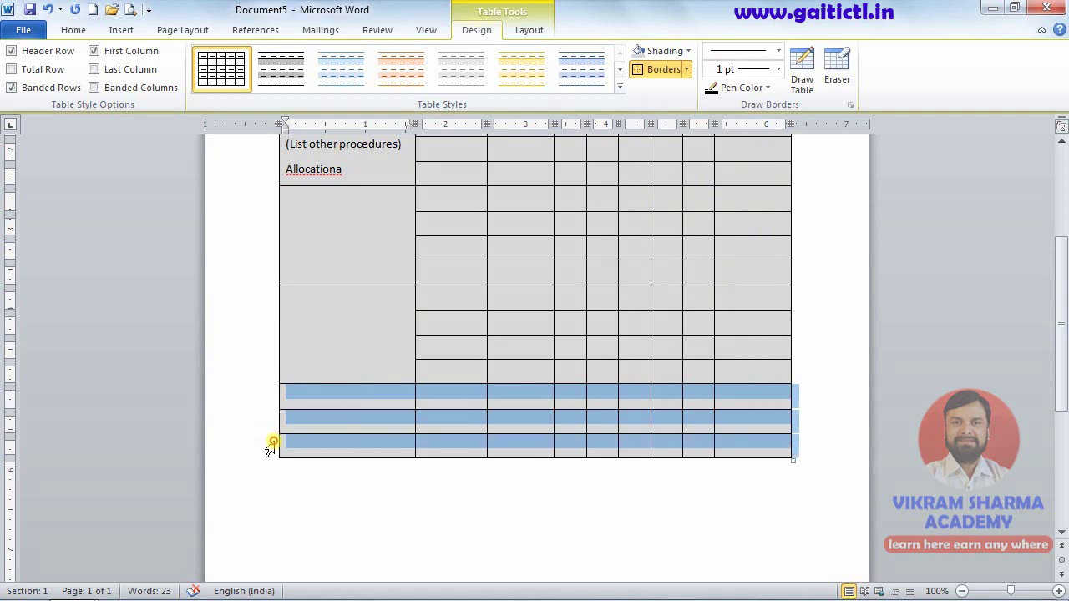
pyautogui.click(528, 31)
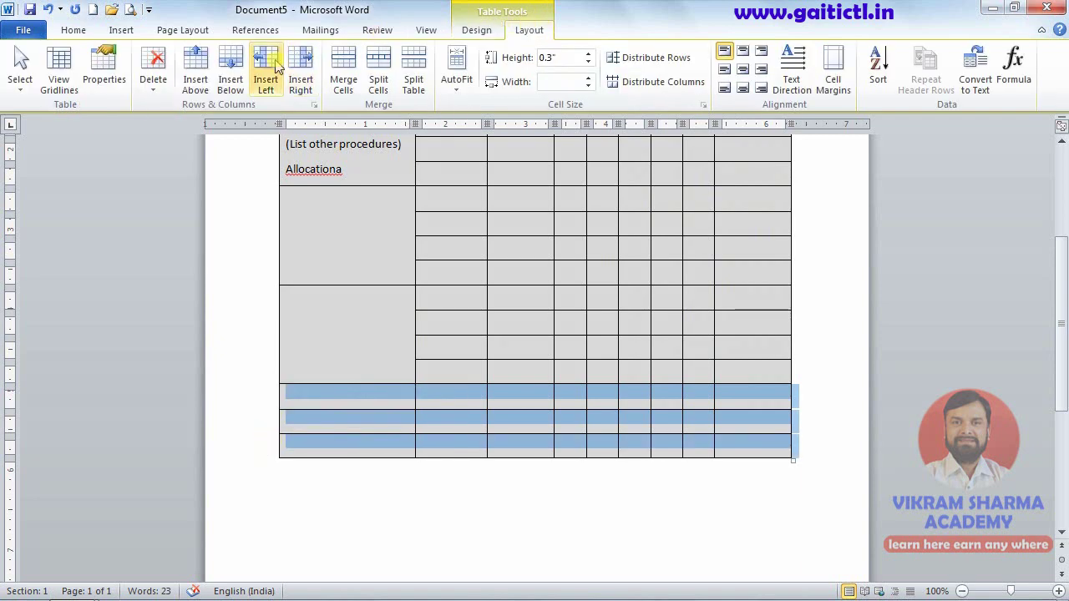
pyautogui.click(153, 75)
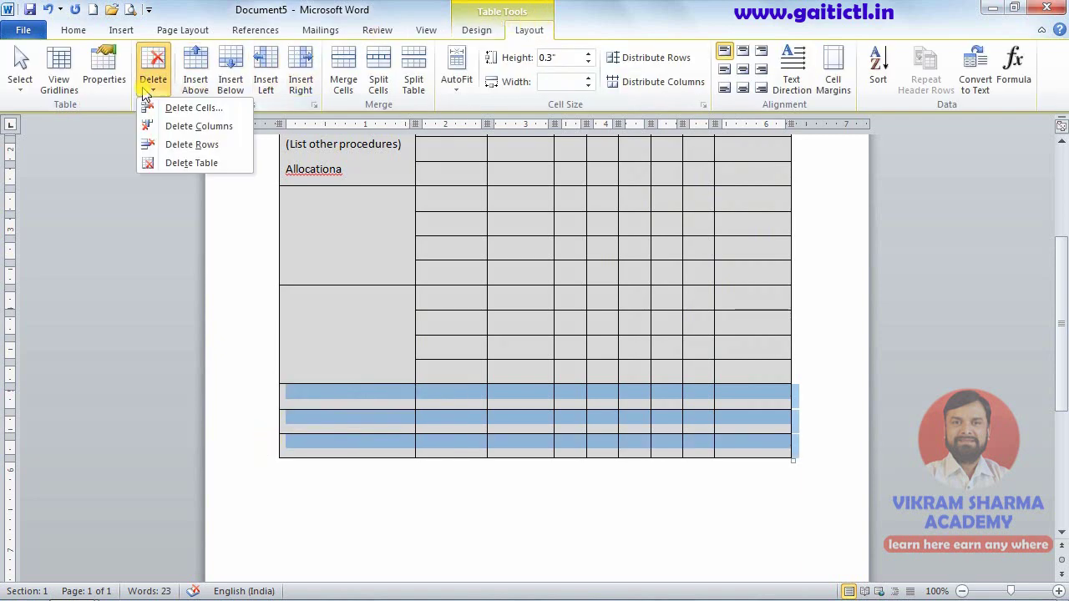
pyautogui.click(194, 144)
pyautogui.scroll(3, 729, 447)
pyautogui.scroll(1, 731, 441)
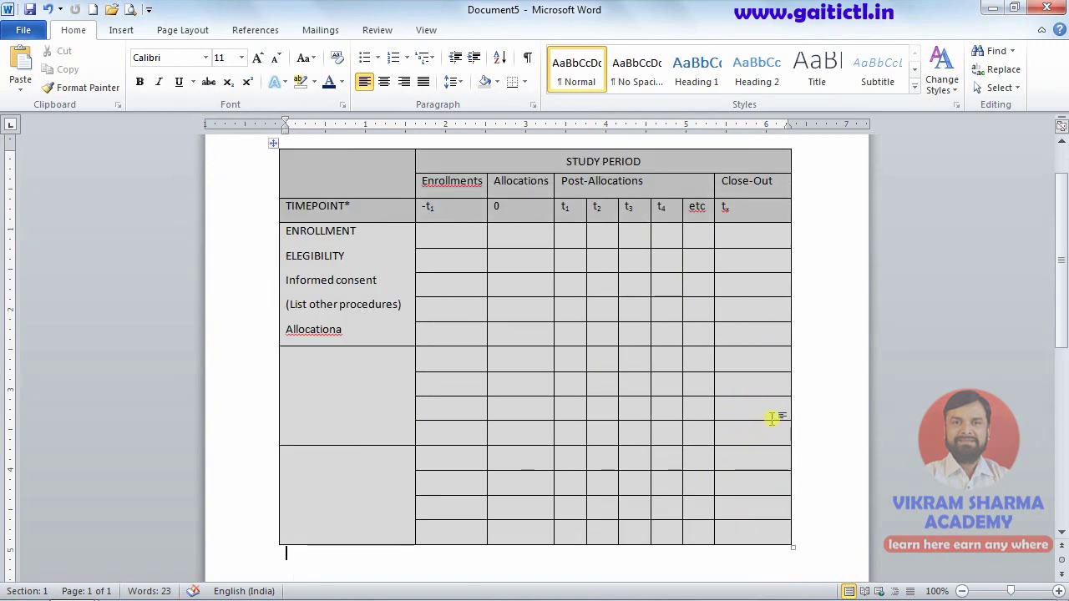
# - Compare the table in Document5 with the Document4 reference, then create a new blank document
pyautogui.hotkey('alt', 'Tab')
pyautogui.scroll(1, 522, 320)
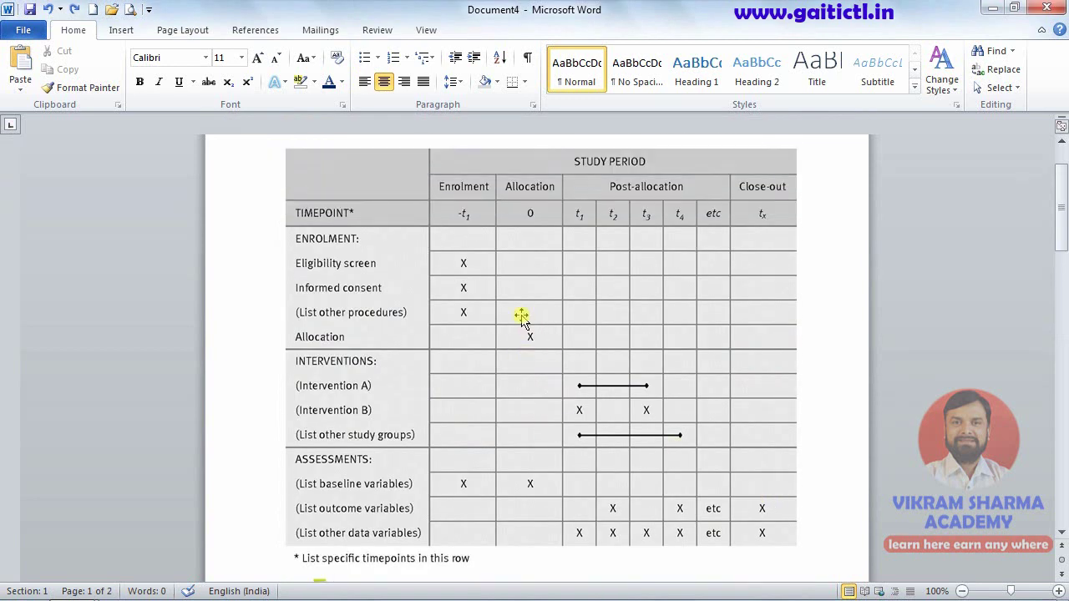
pyautogui.hotkey('alt', 'Tab')
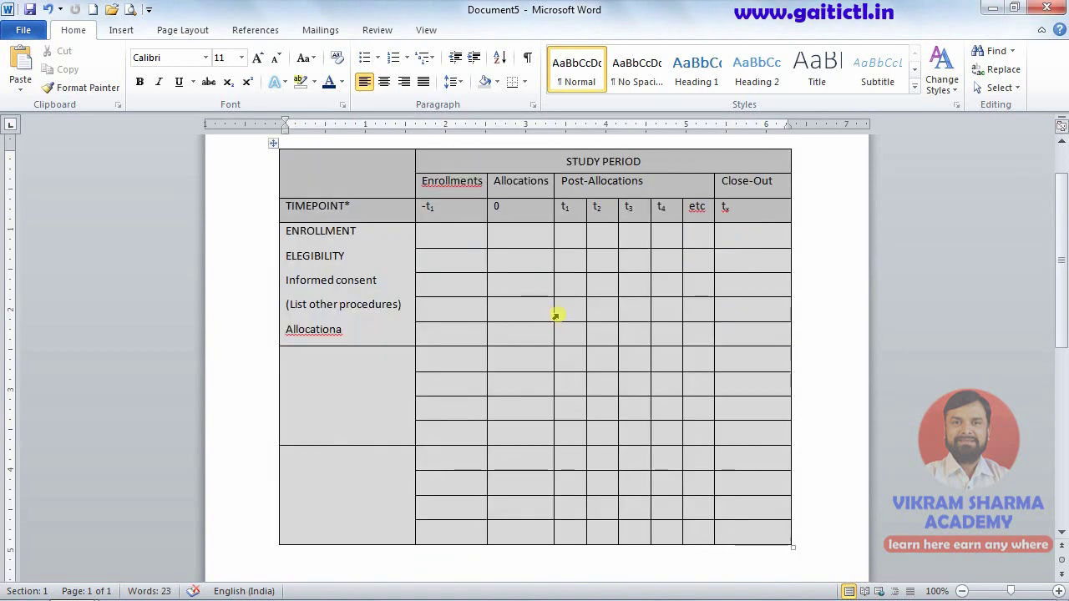
pyautogui.hotkey('alt', 'Tab')
pyautogui.scroll(-3, 563, 317)
pyautogui.scroll(-3, 570, 319)
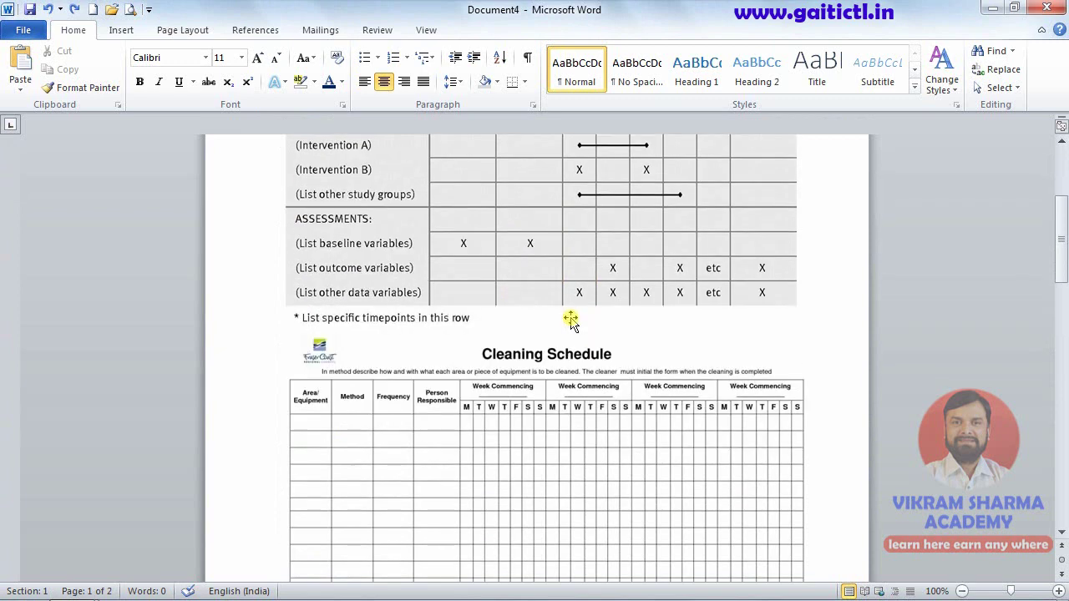
pyautogui.scroll(-6, 571, 320)
pyautogui.scroll(1, 571, 320)
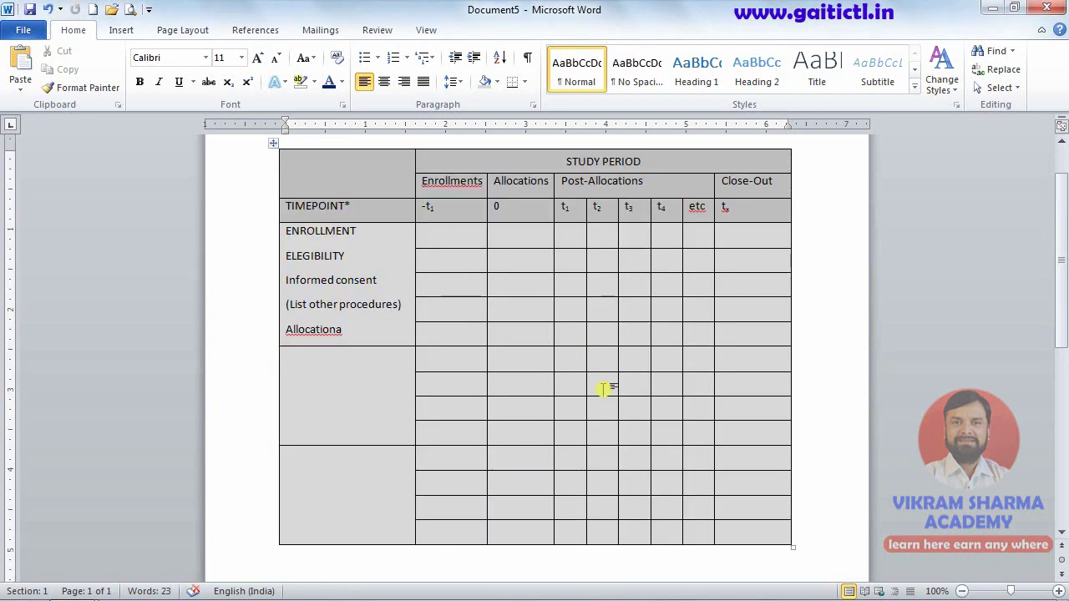
pyautogui.hotkey('ctrl', 'n')
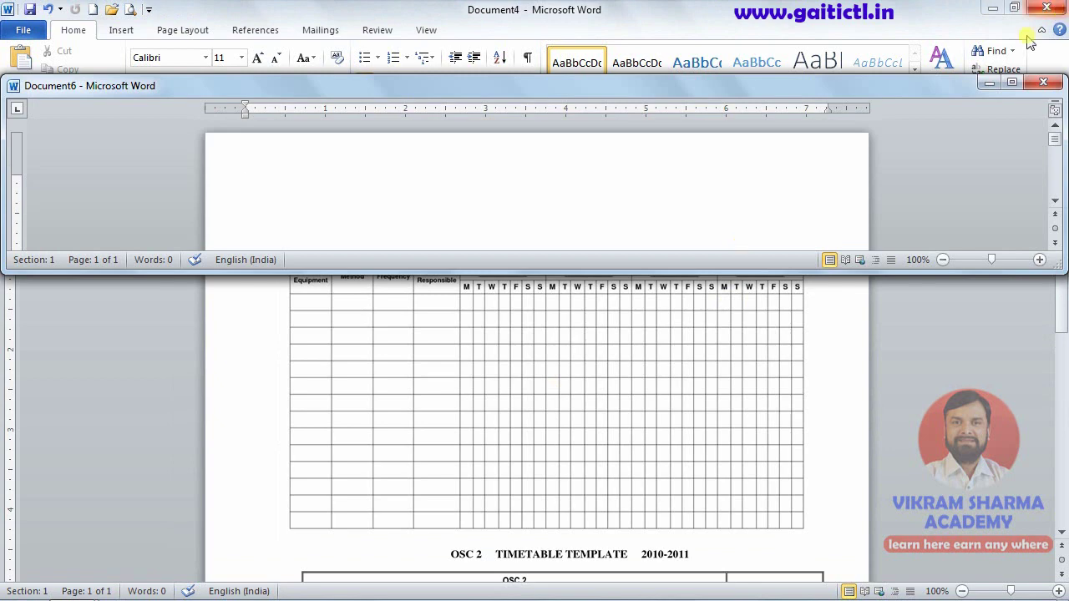
# - Maximize Document6 and insert a table of 32 columns by 25 rows
pyautogui.click(1011, 83)
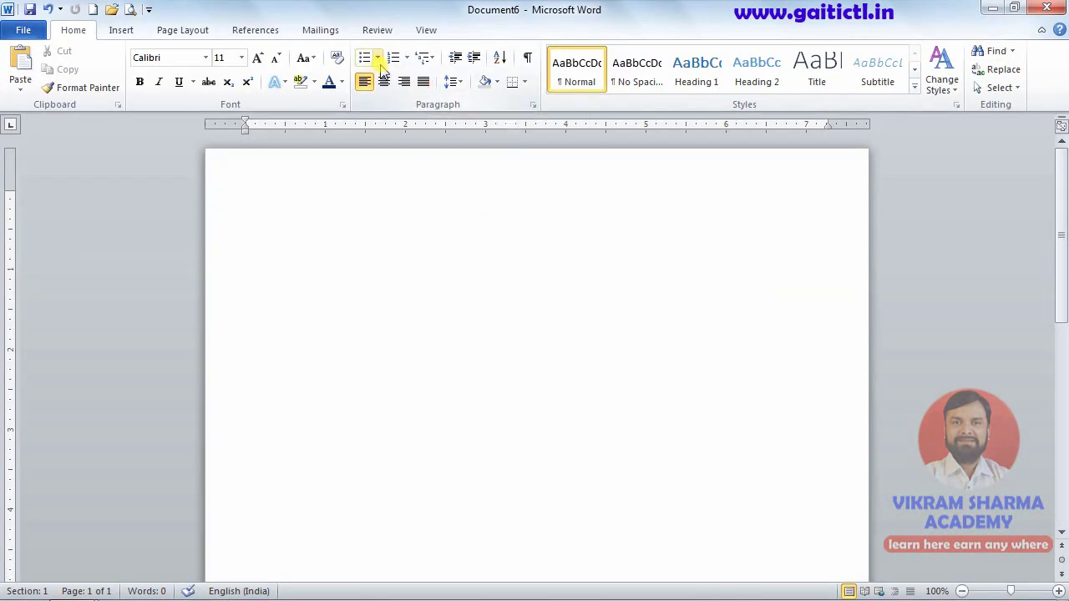
pyautogui.hotkey('ctrl', 'w')
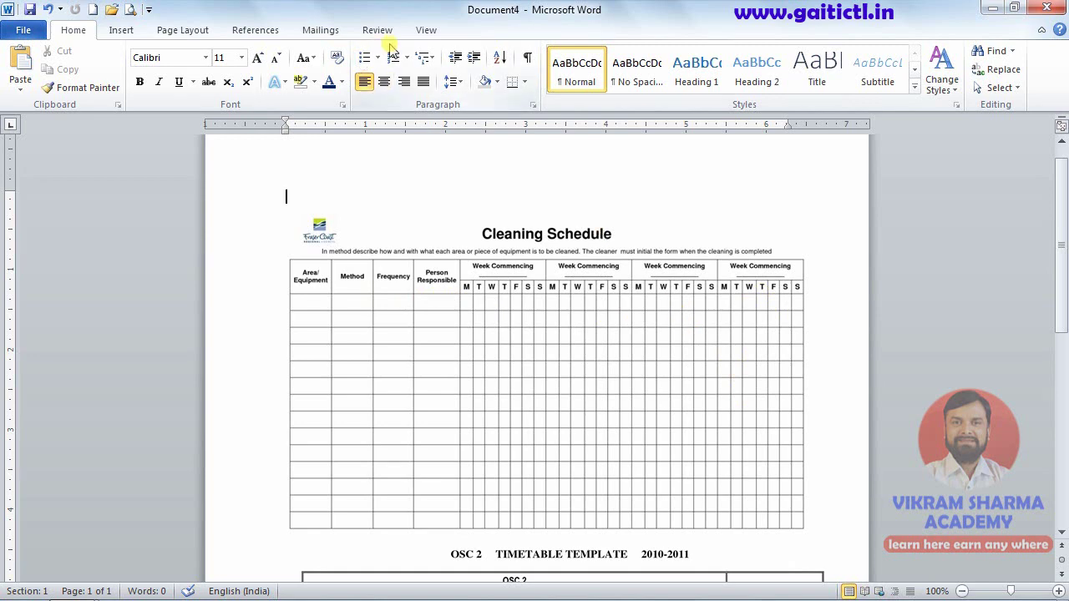
pyautogui.click(121, 30)
pyautogui.click(133, 80)
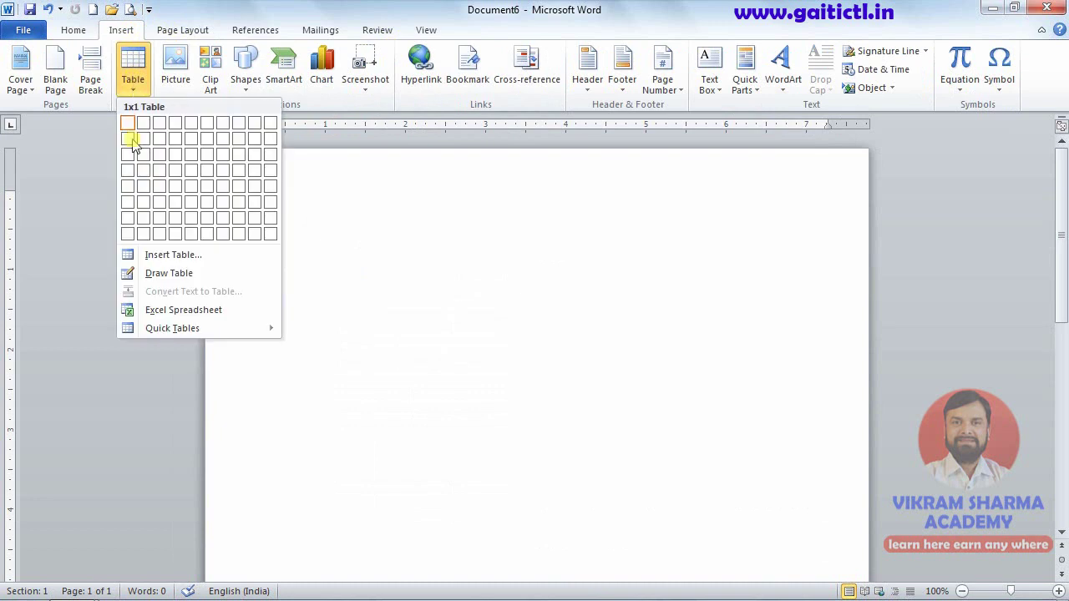
pyautogui.click(148, 255)
pyautogui.write('25')
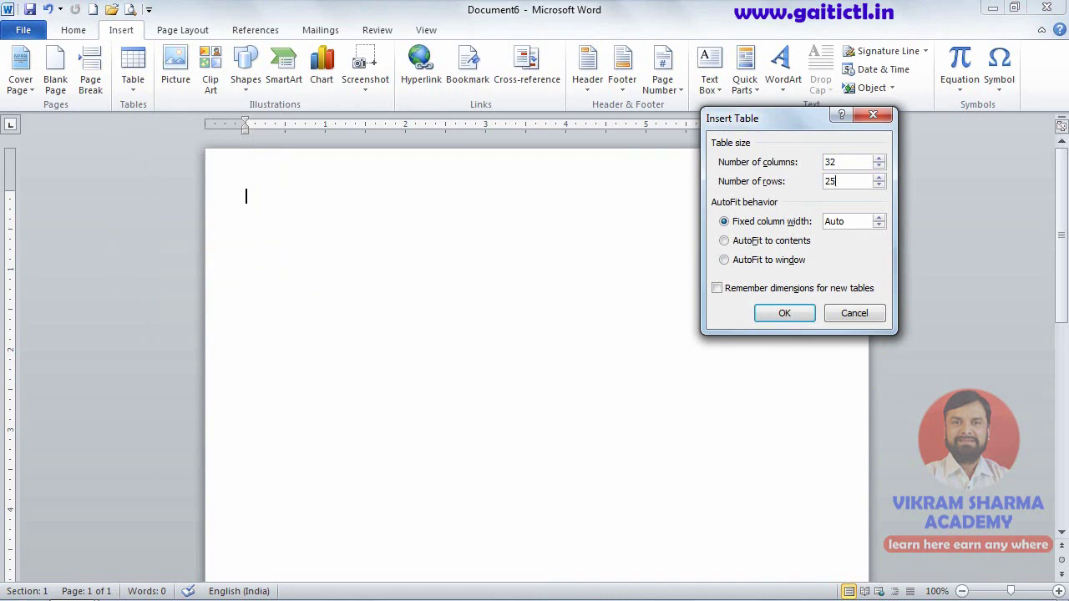
pyautogui.press('Return')
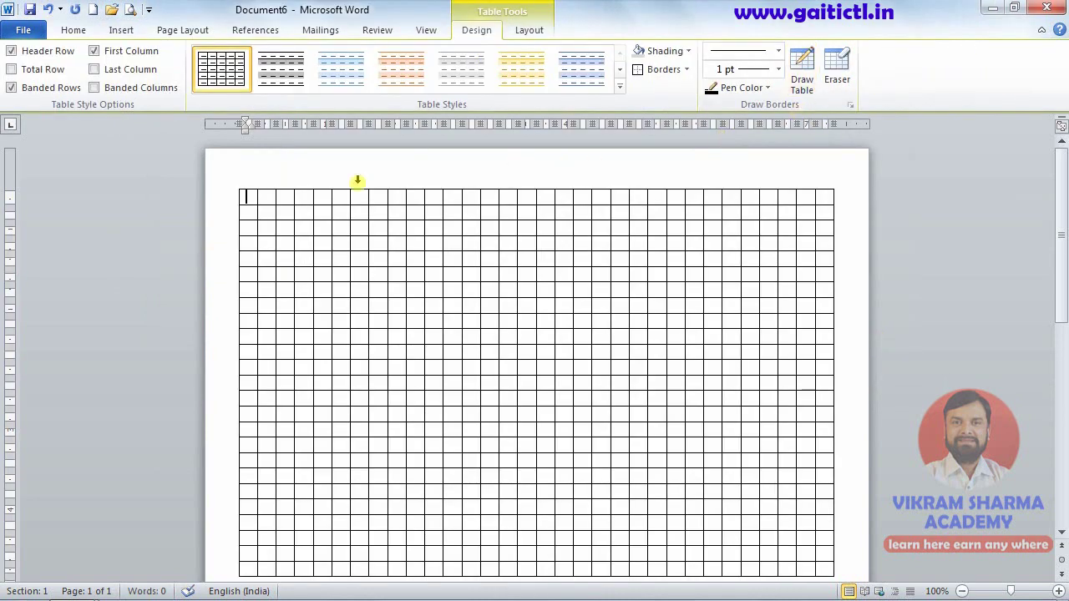
# - Set the table's left and right cell margins to 0
pyautogui.moveTo(242, 197)
pyautogui.click(233, 184)
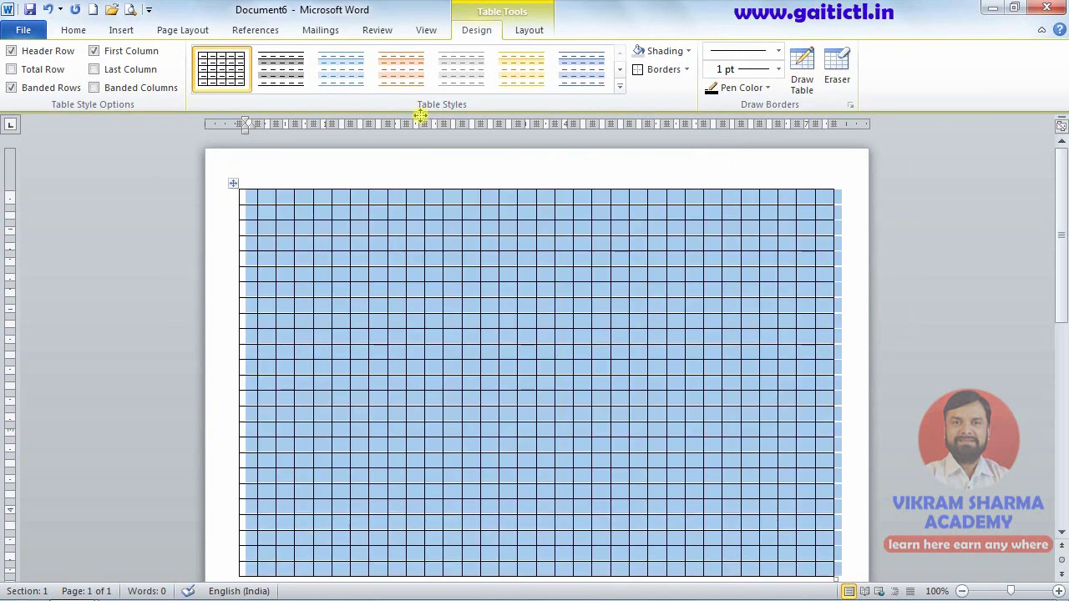
pyautogui.click(528, 32)
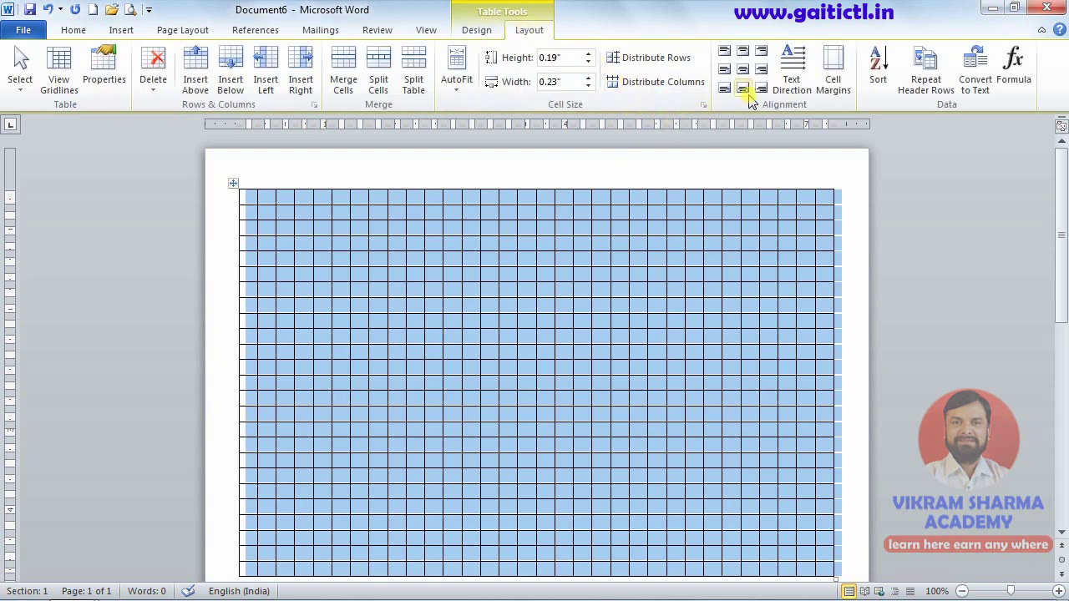
pyautogui.click(828, 83)
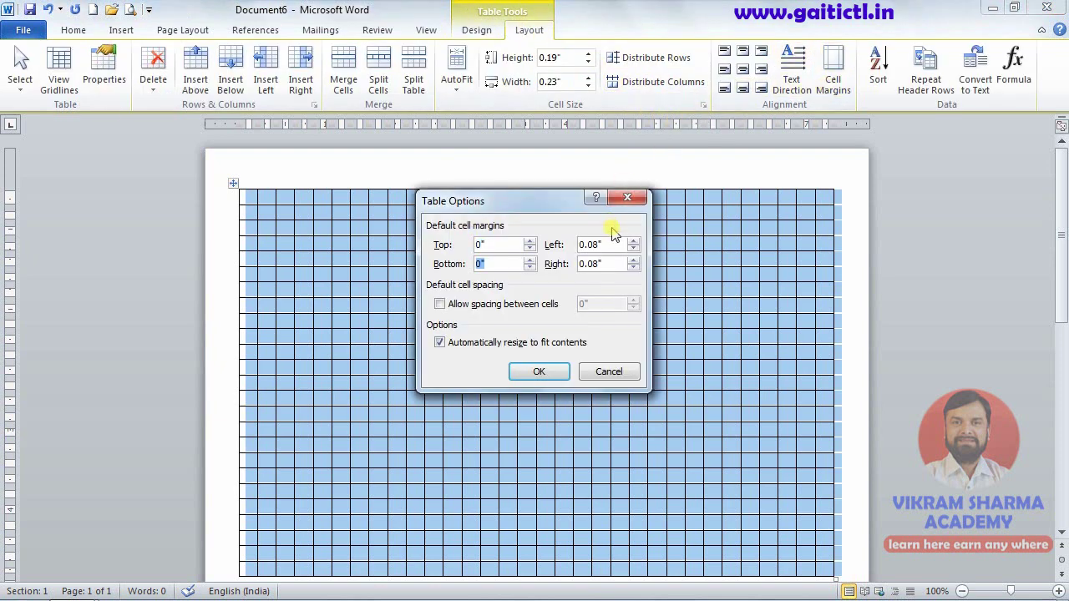
pyautogui.press('Tab')
pyautogui.write('0')
pyautogui.press('Tab')
pyautogui.write('0')
pyautogui.press('Return')
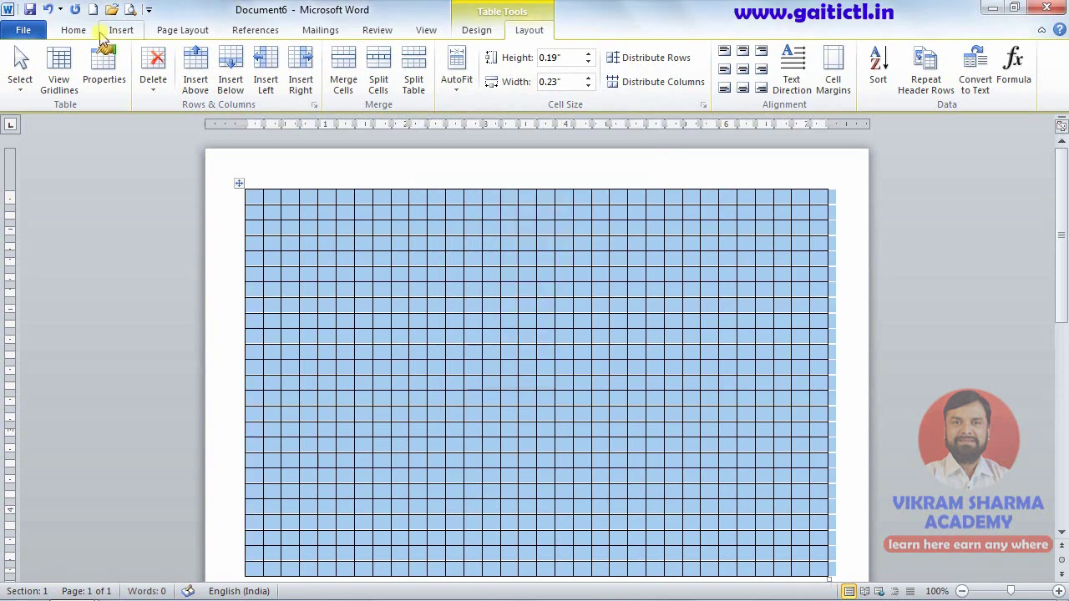
# - Make the whole table's text 6 pt so its rows shrink to about half height
pyautogui.click(73, 30)
pyautogui.click(422, 269)
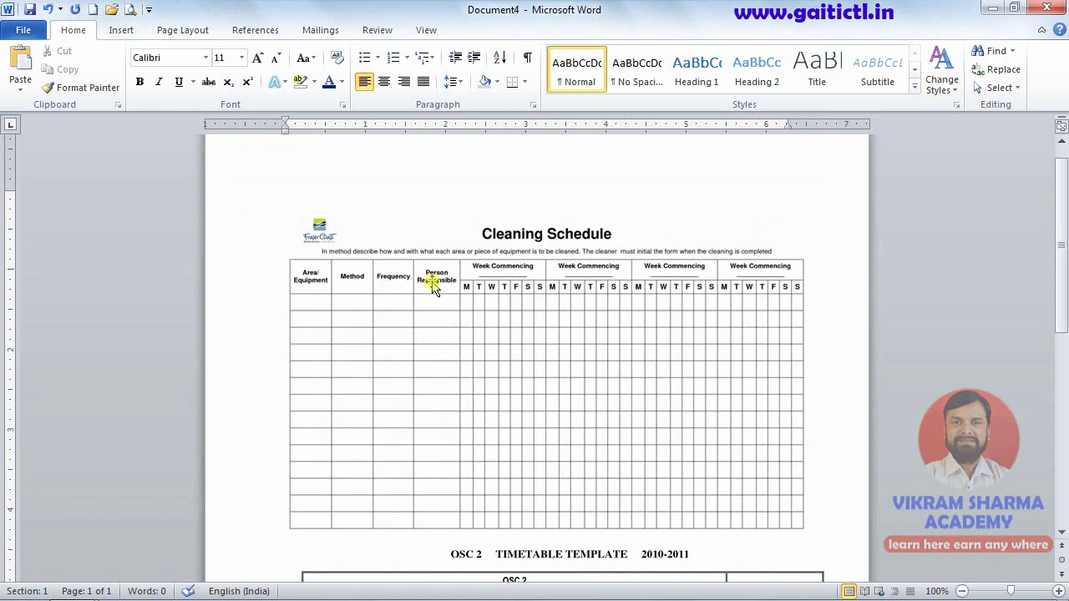
pyautogui.hotkey('alt', 'Tab')
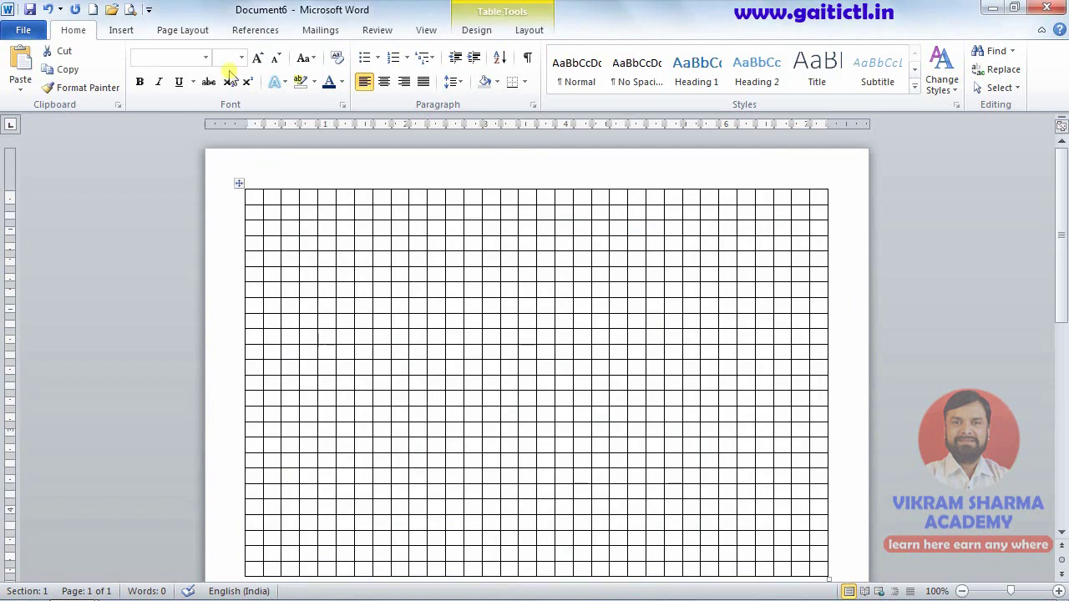
pyautogui.hotkey('ctrl', 'a')
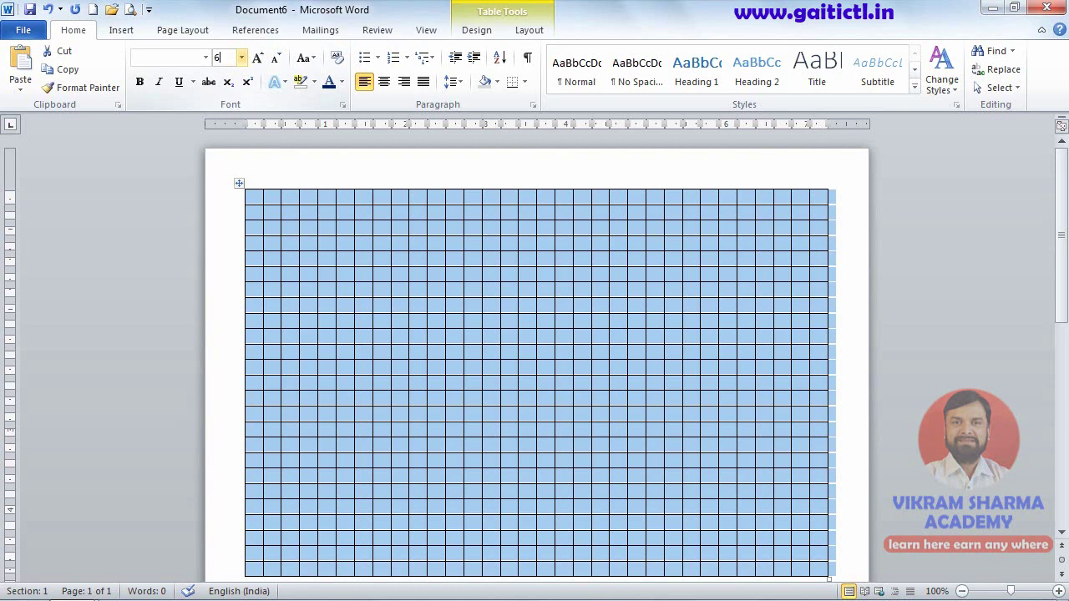
pyautogui.write('1')
pyautogui.press('Return')
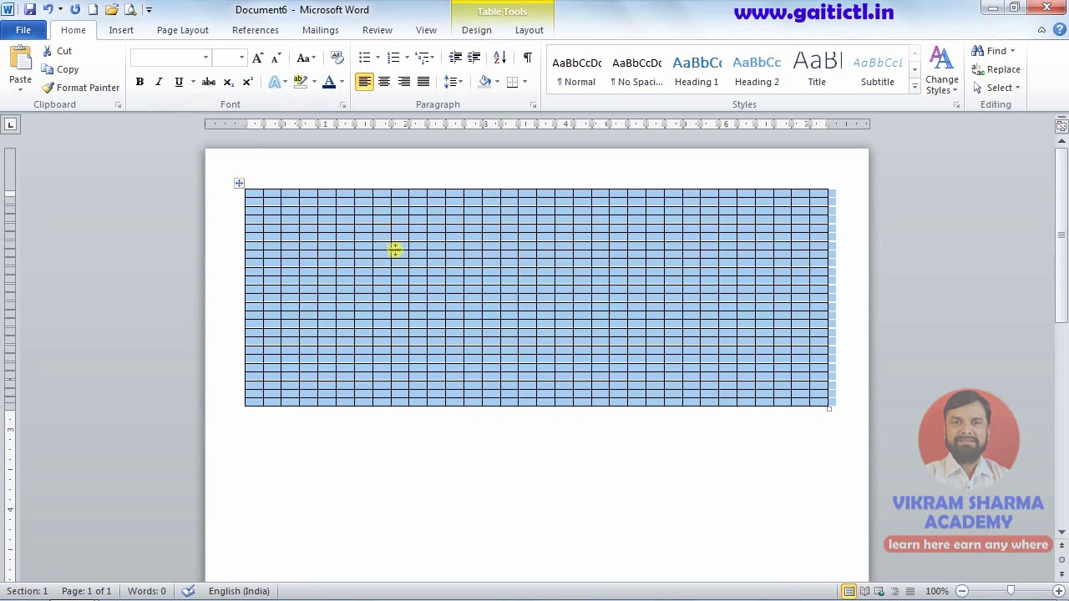
pyautogui.hotkey('alt', 'Tab')
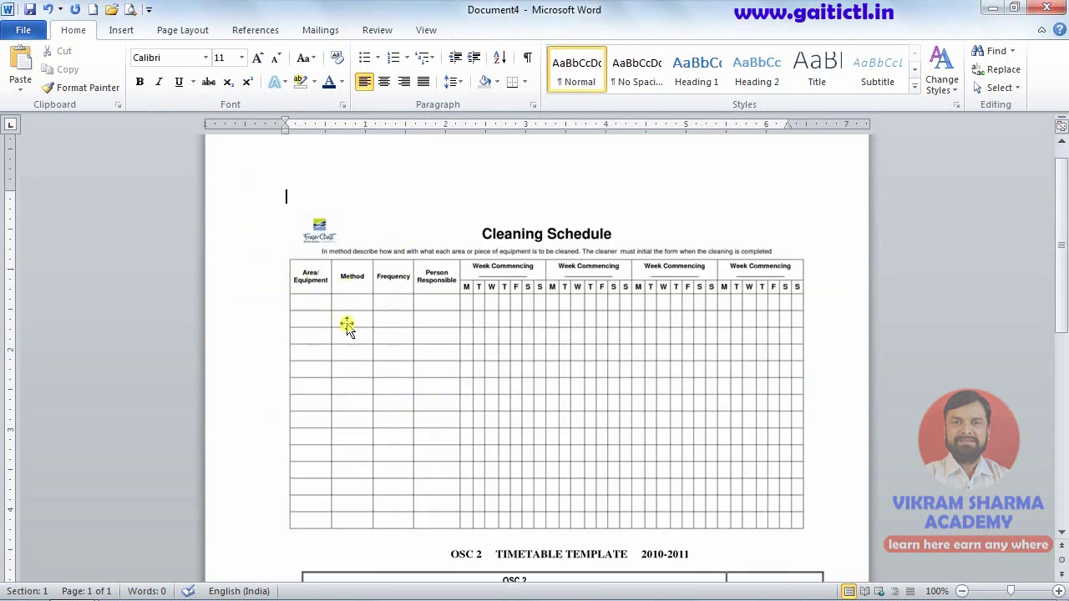
# - Widen the table's first four columns to 0.7"
pyautogui.hotkey('alt', 'Tab')
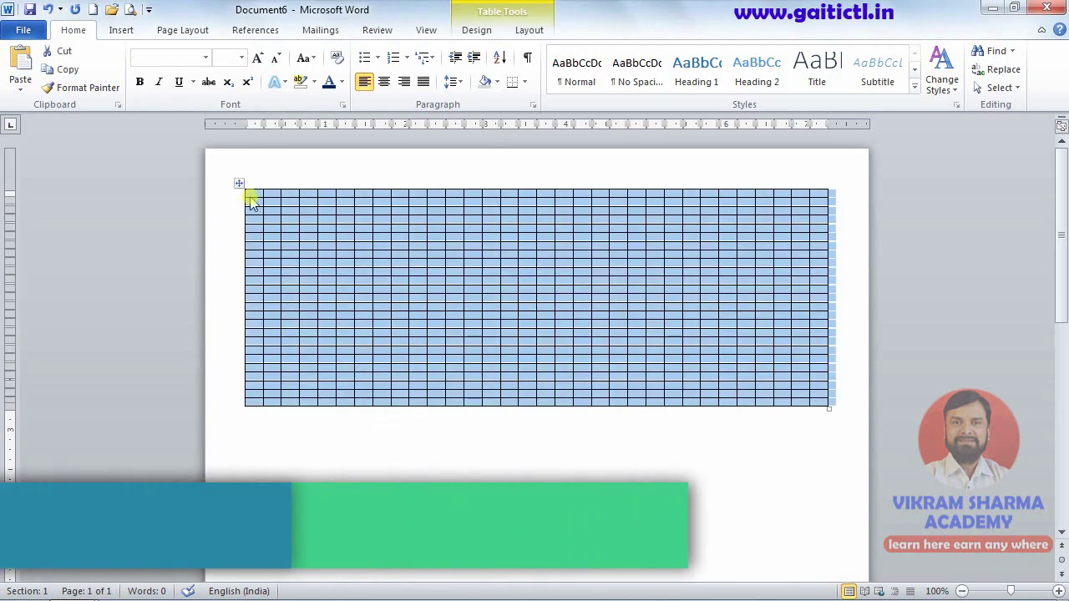
pyautogui.click(250, 184)
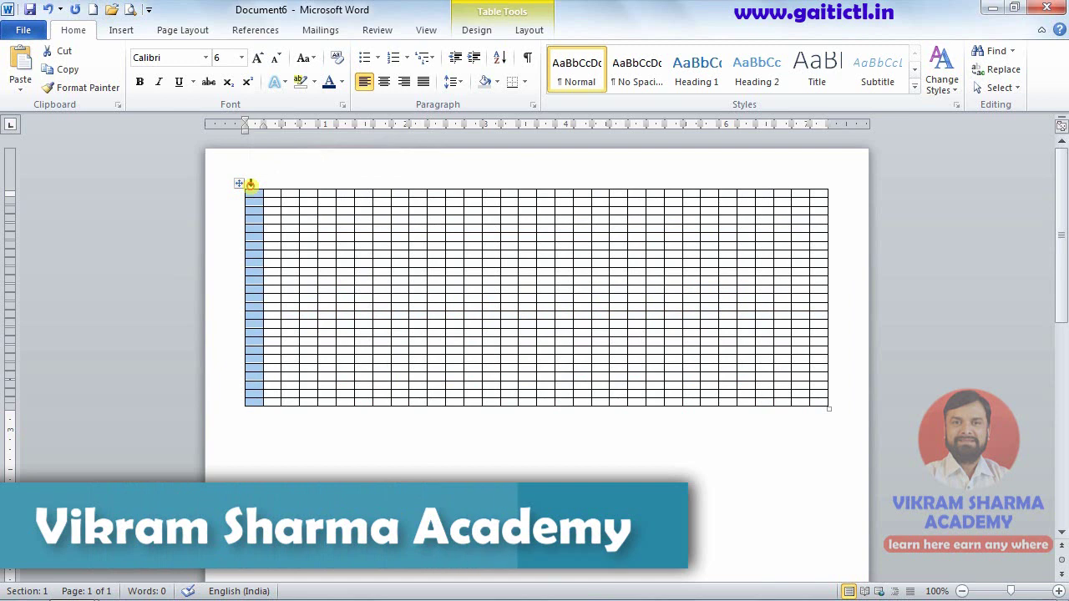
pyautogui.moveTo(251, 183); pyautogui.dragTo(309, 183)
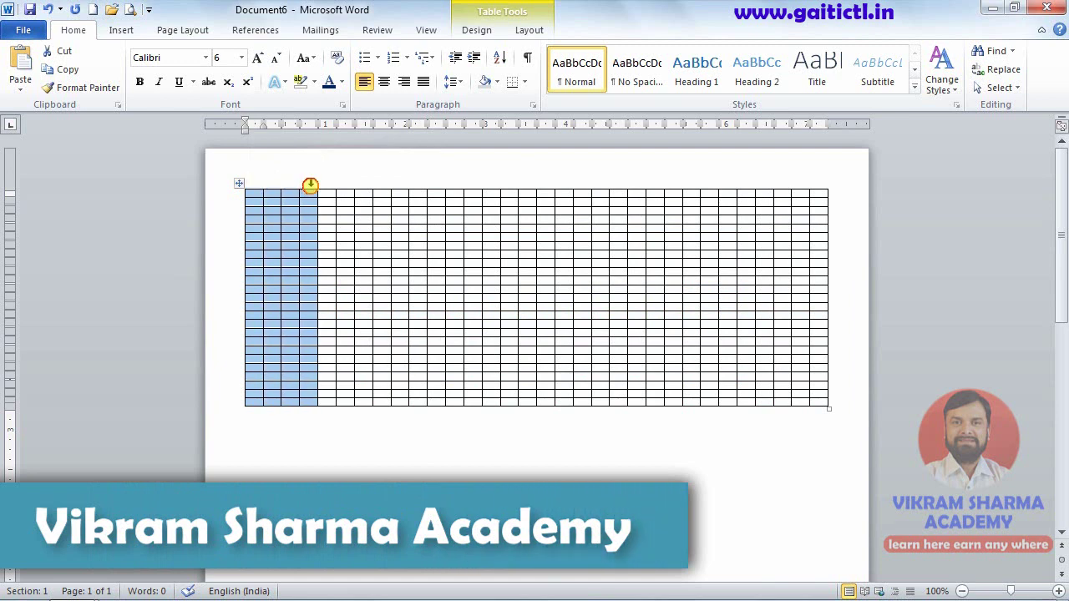
pyautogui.click(534, 32)
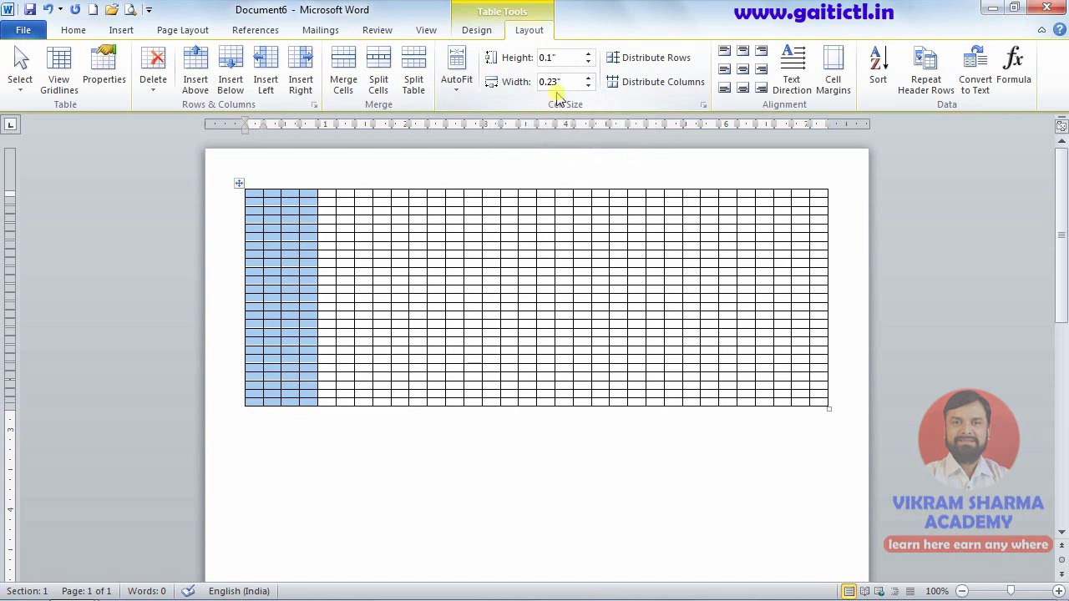
pyautogui.click(555, 83)
pyautogui.click(588, 83)
pyautogui.press('Return')
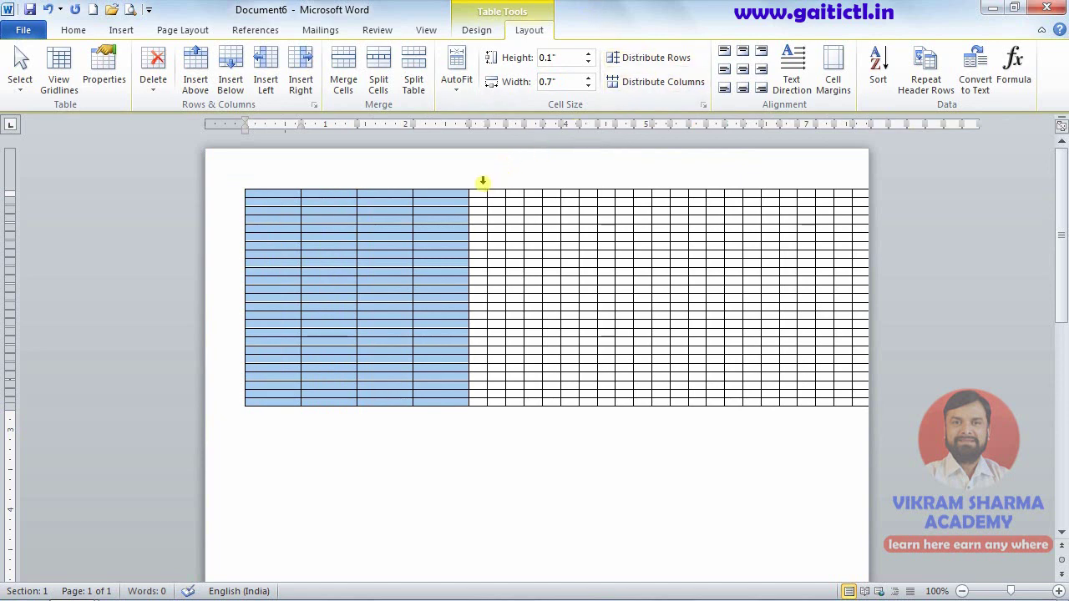
# - Narrow columns 5 onward to 0.17" and select the whole table
pyautogui.moveTo(483, 182); pyautogui.dragTo(1035, 193)
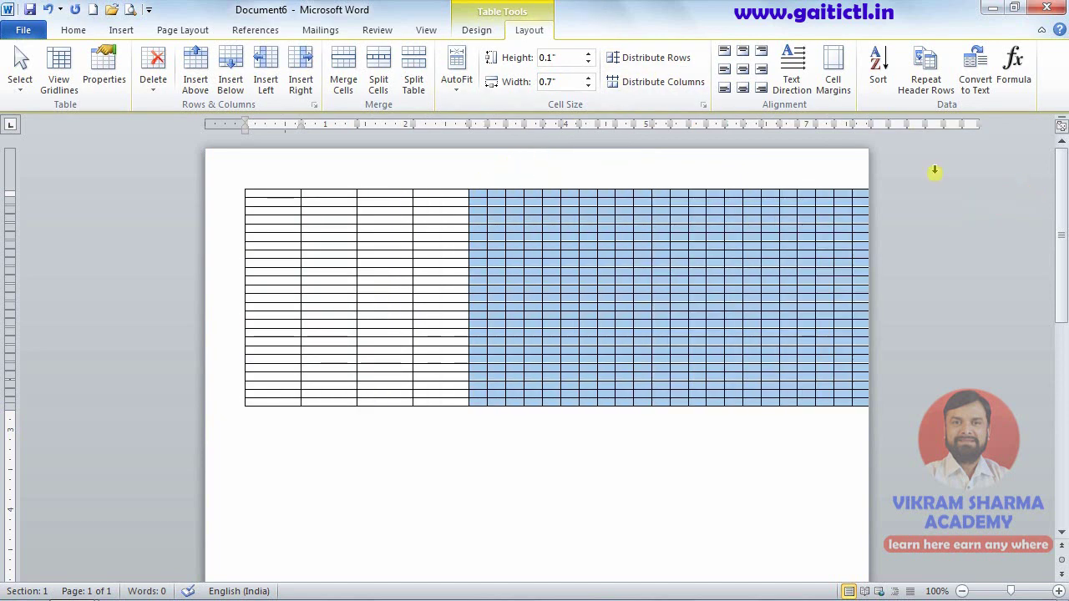
pyautogui.doubleClick(576, 82)
pyautogui.write('0.23')
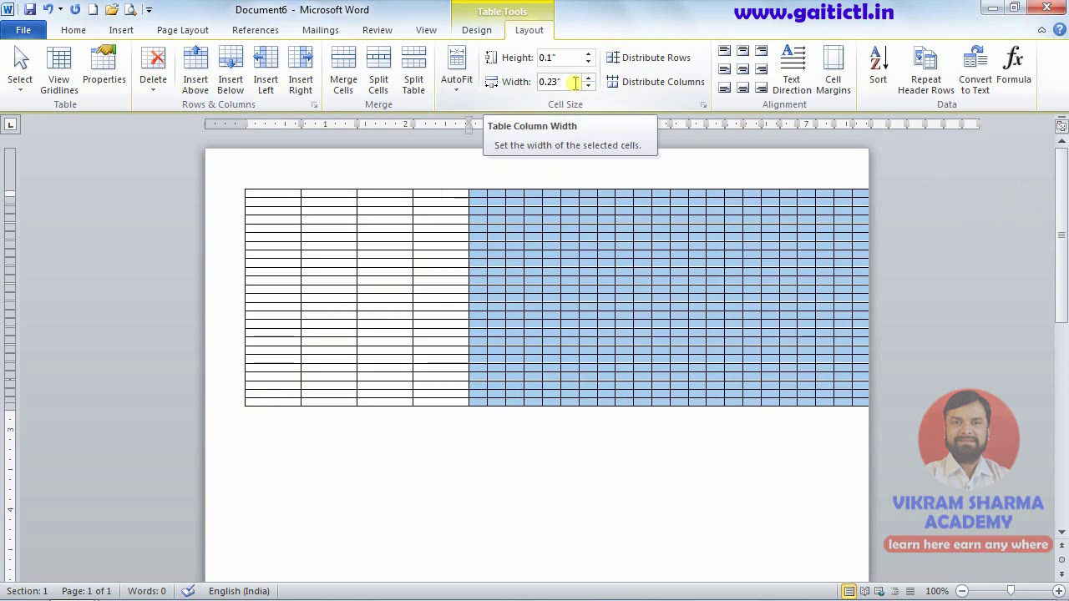
pyautogui.click(550, 82)
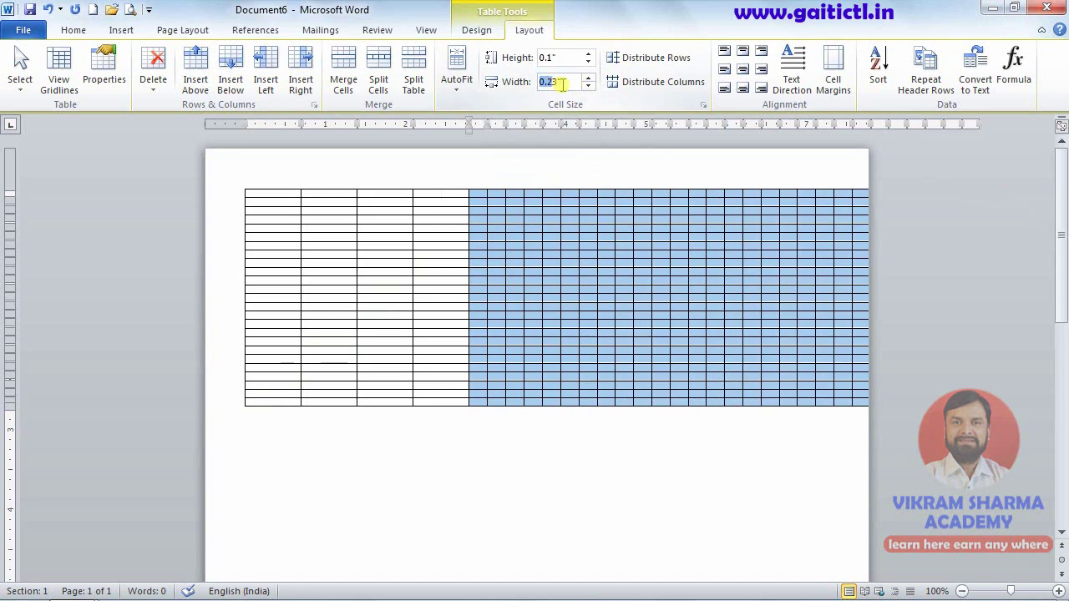
pyautogui.write('0.17')
pyautogui.click(521, 63)
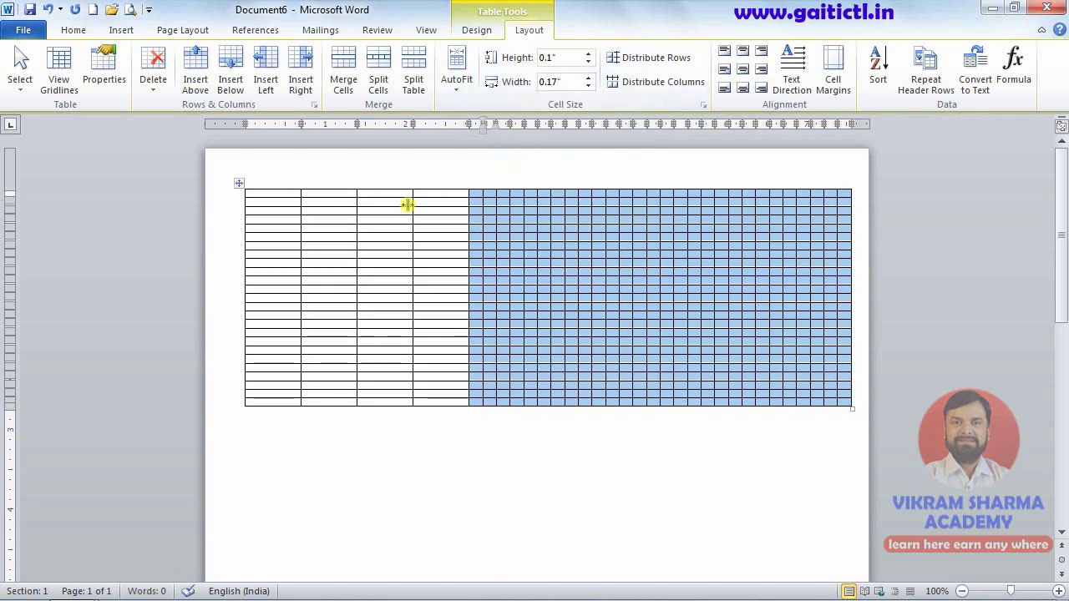
pyautogui.click(240, 184)
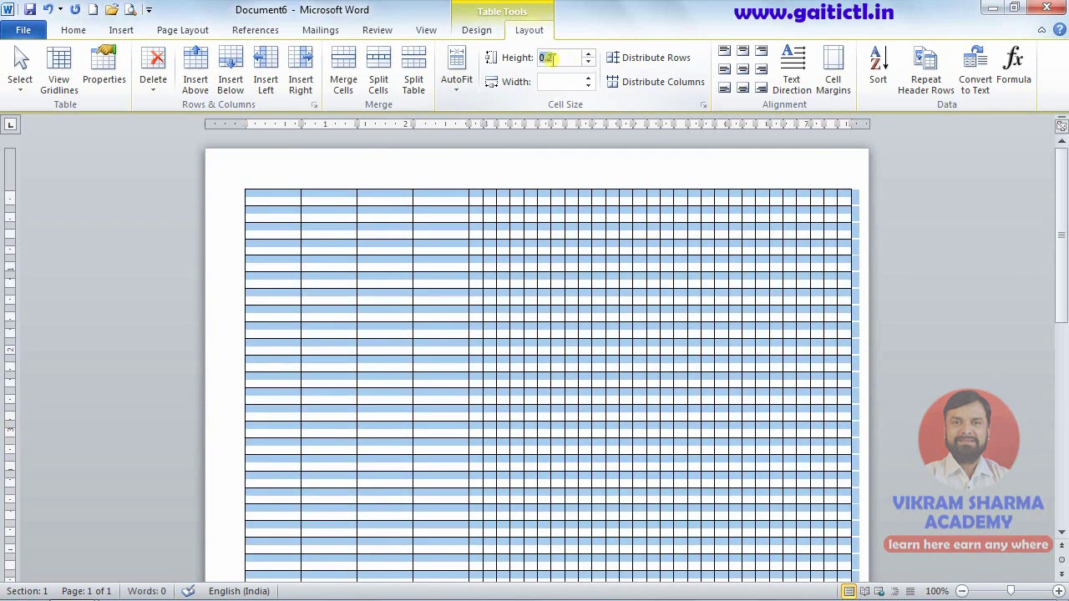
# - Set every table row height to 0.15"
pyautogui.write('0')
pyautogui.press('Return')
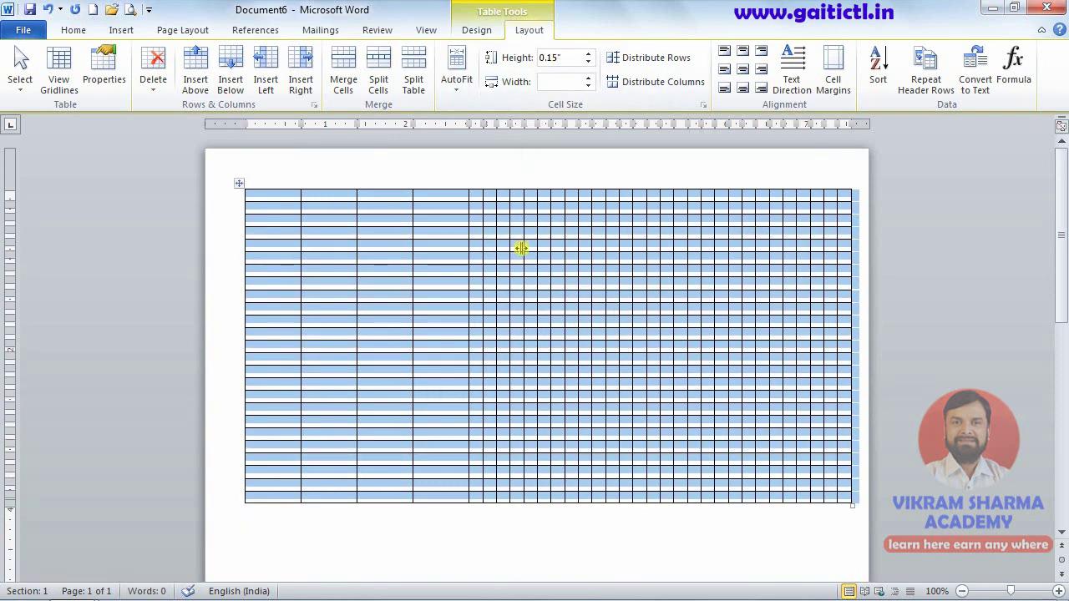
pyautogui.hotkey('alt', 'Tab')
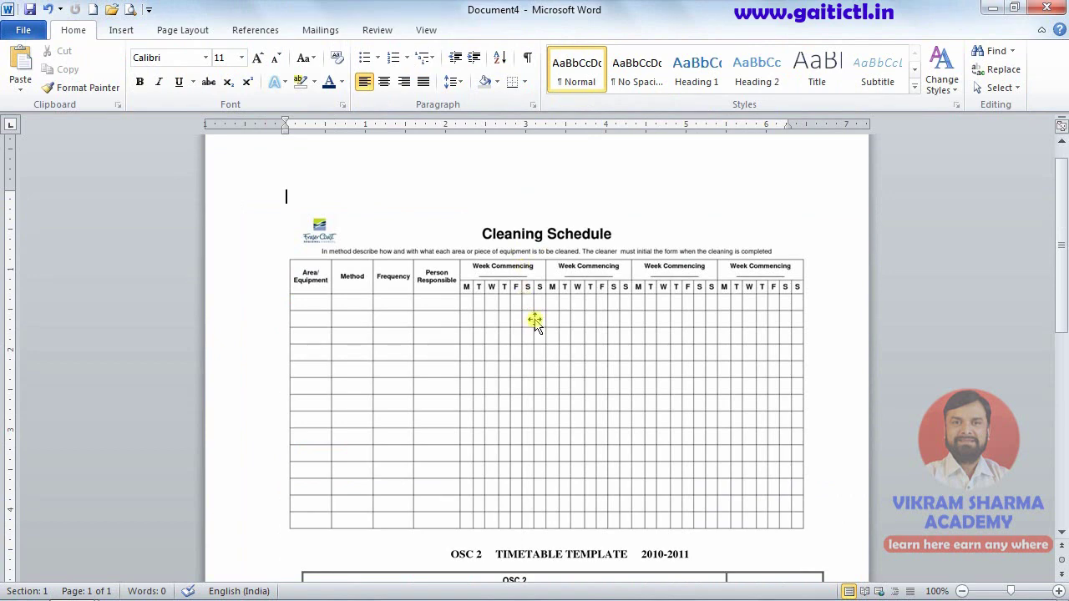
pyautogui.press('alt')
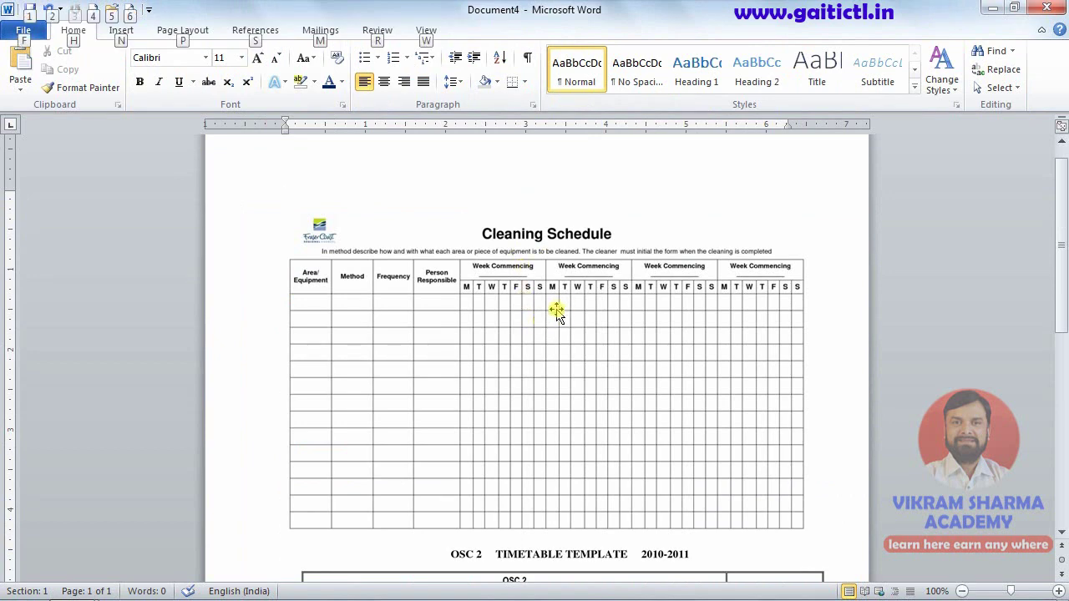
pyautogui.hotkey('alt', 'Tab')
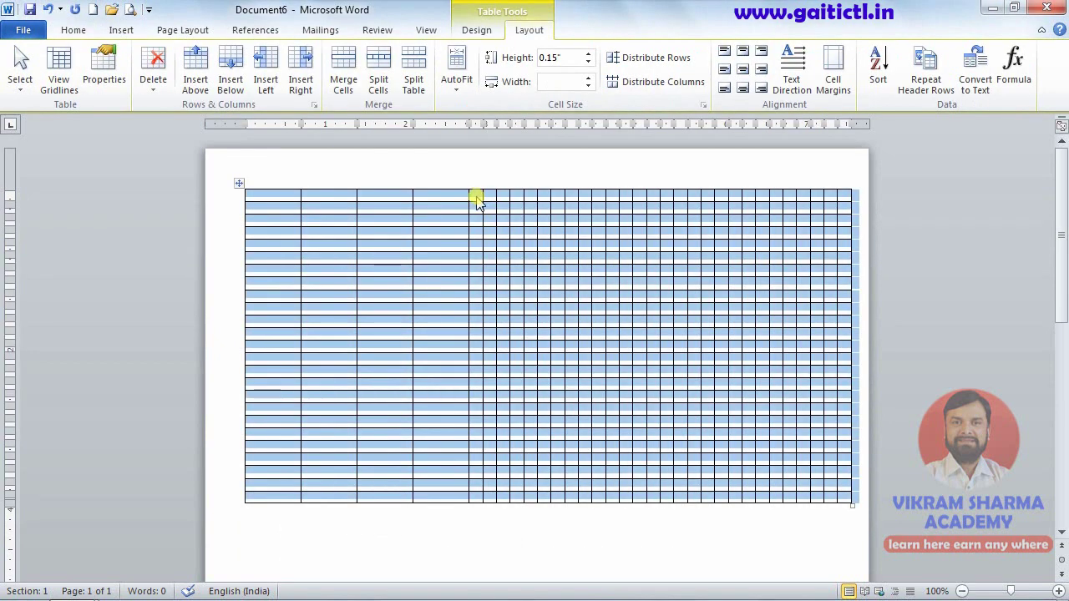
# - Merge the first table row into a single title cell
pyautogui.click(266, 198)
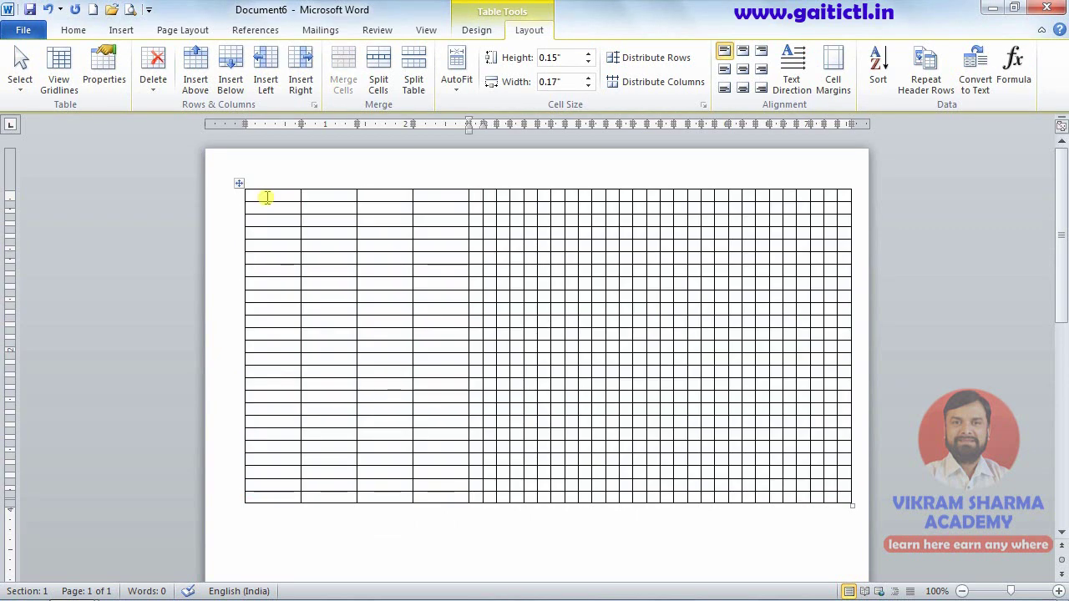
pyautogui.moveTo(265, 197); pyautogui.dragTo(833, 196)
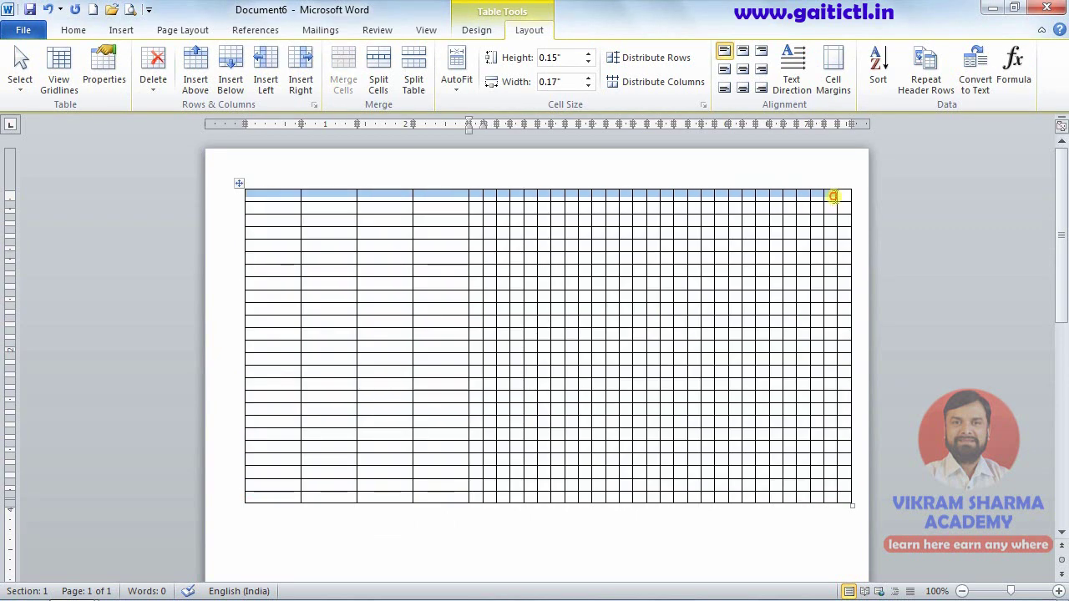
pyautogui.click(343, 79)
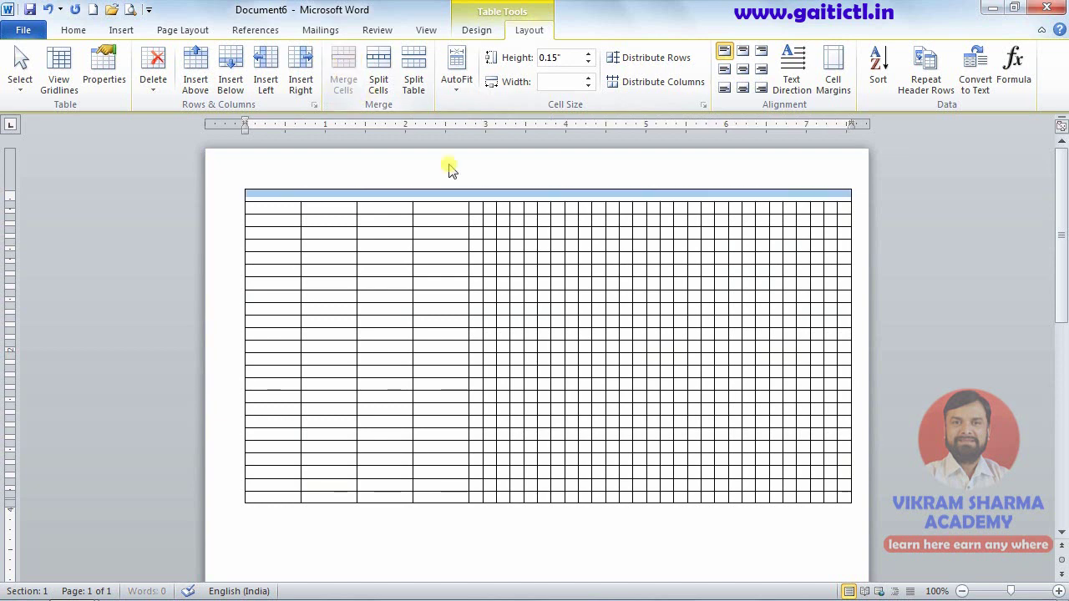
# - Merge row two's narrow cells into four seven-cell week header blocks
pyautogui.moveTo(472, 207); pyautogui.dragTo(554, 208)
pyautogui.click(343, 75)
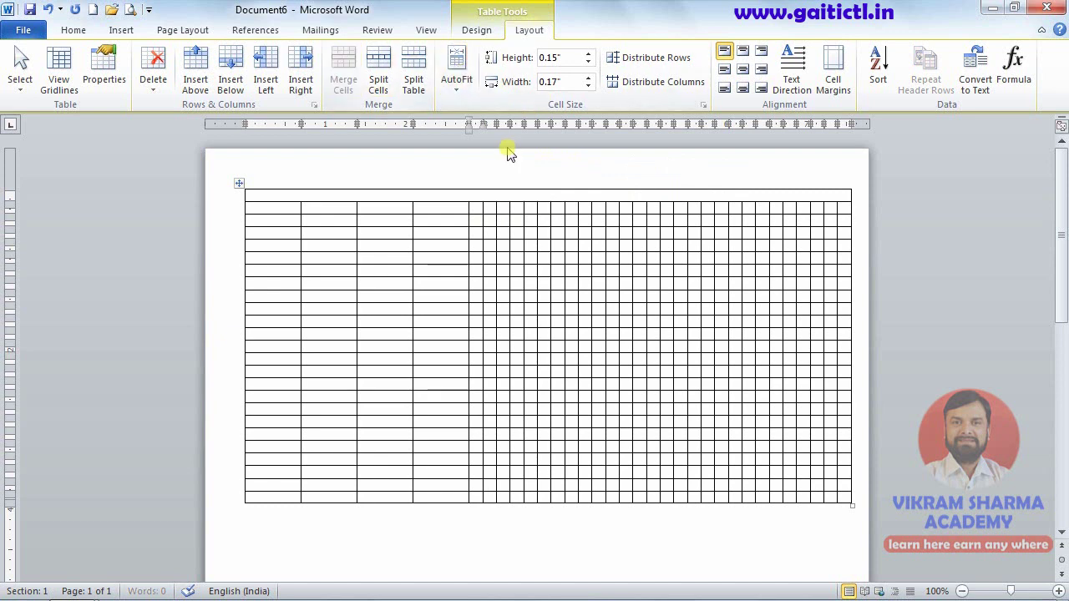
pyautogui.moveTo(575, 208); pyautogui.dragTo(653, 213)
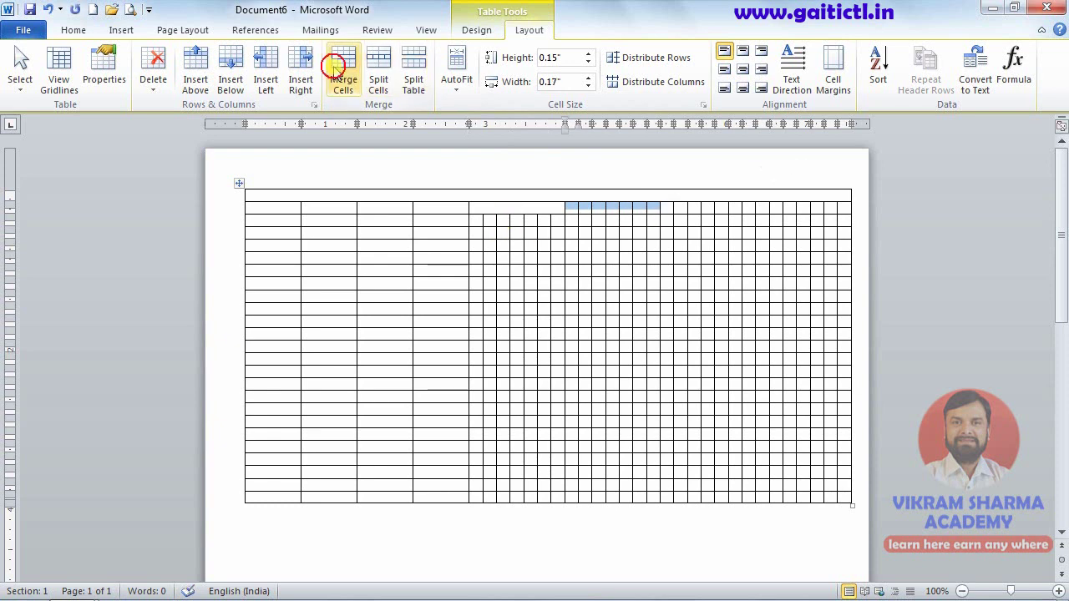
pyautogui.click(338, 71)
pyautogui.moveTo(669, 209); pyautogui.dragTo(746, 211)
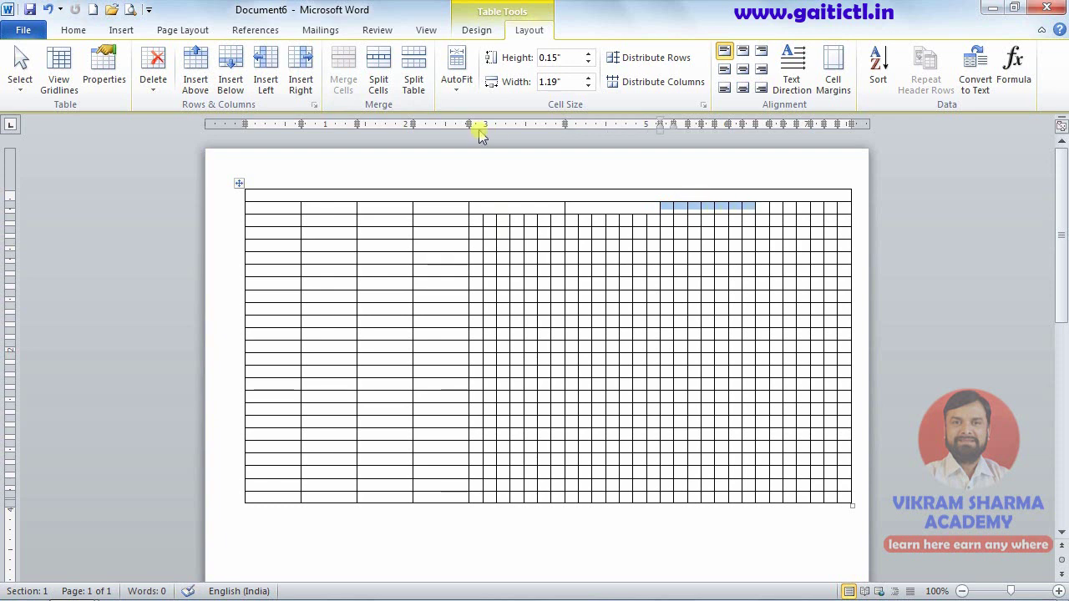
pyautogui.click(350, 76)
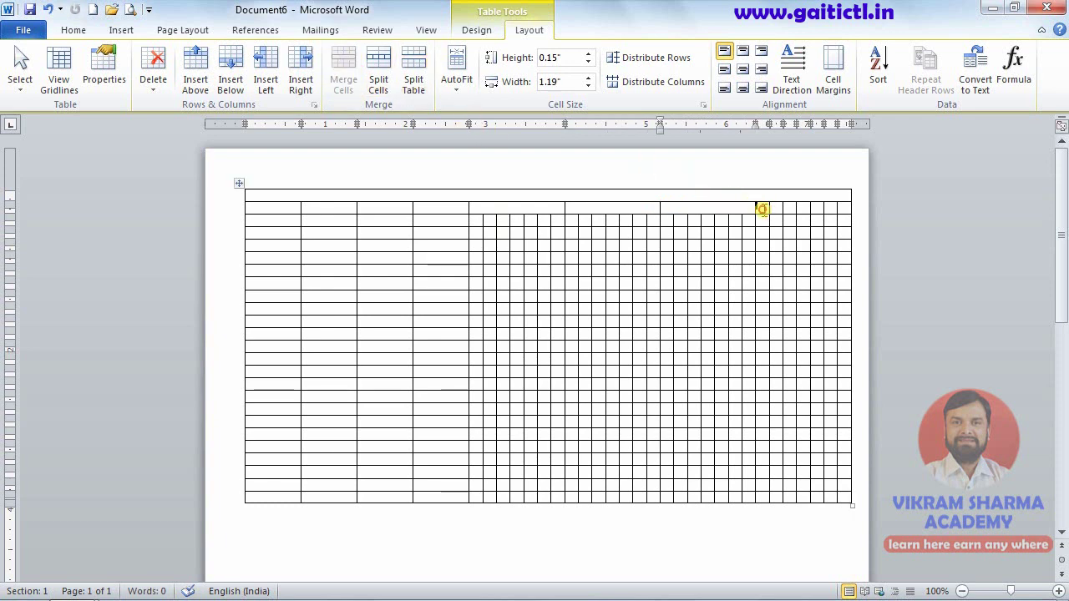
pyautogui.moveTo(758, 208); pyautogui.dragTo(843, 207)
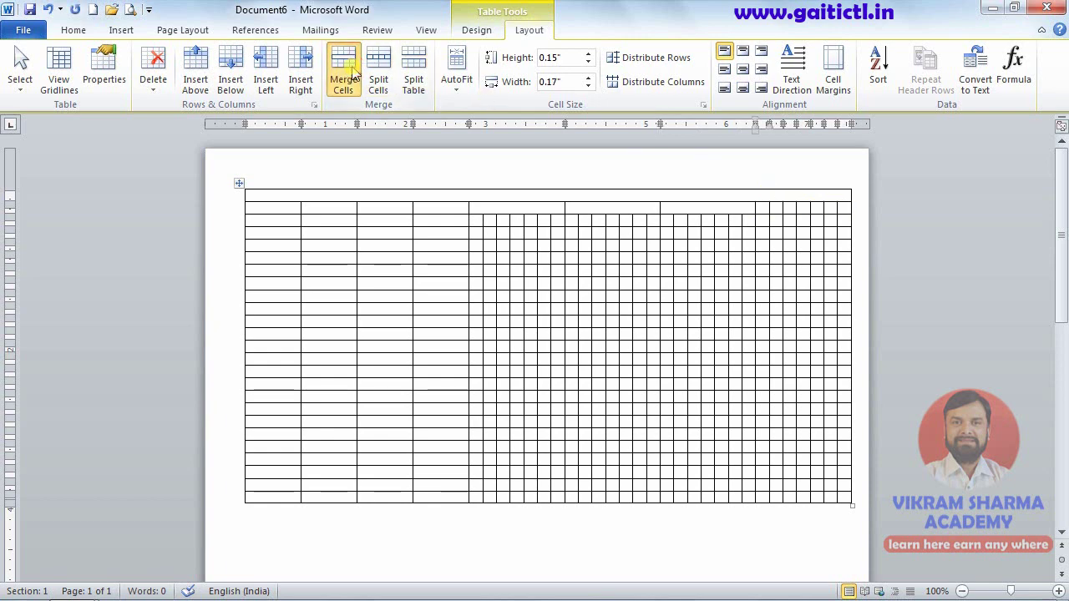
pyautogui.click(343, 73)
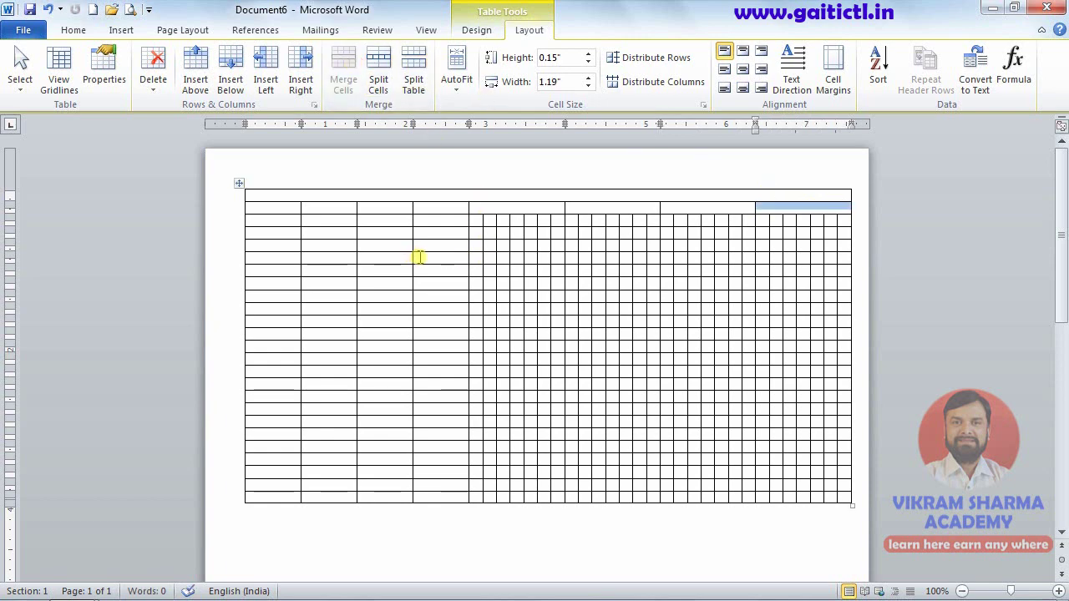
pyautogui.hotkey('alt', 'Tab')
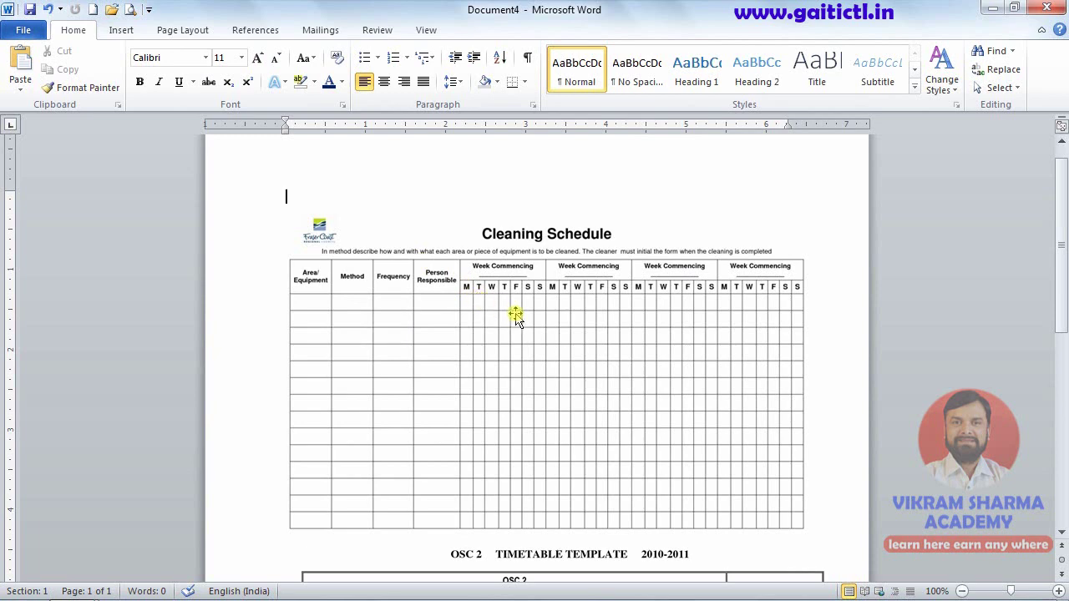
# - Type the capital day initials M T W T F S S under the first week header
pyautogui.hotkey('alt', 'Tab')
pyautogui.click(471, 219)
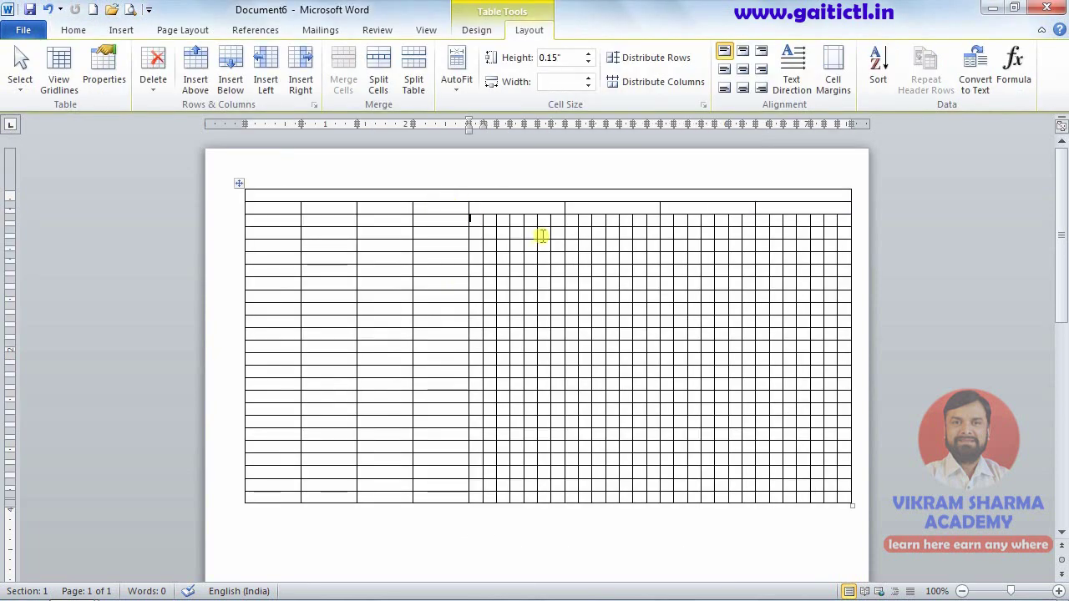
pyautogui.press('capslock')
pyautogui.write('M')
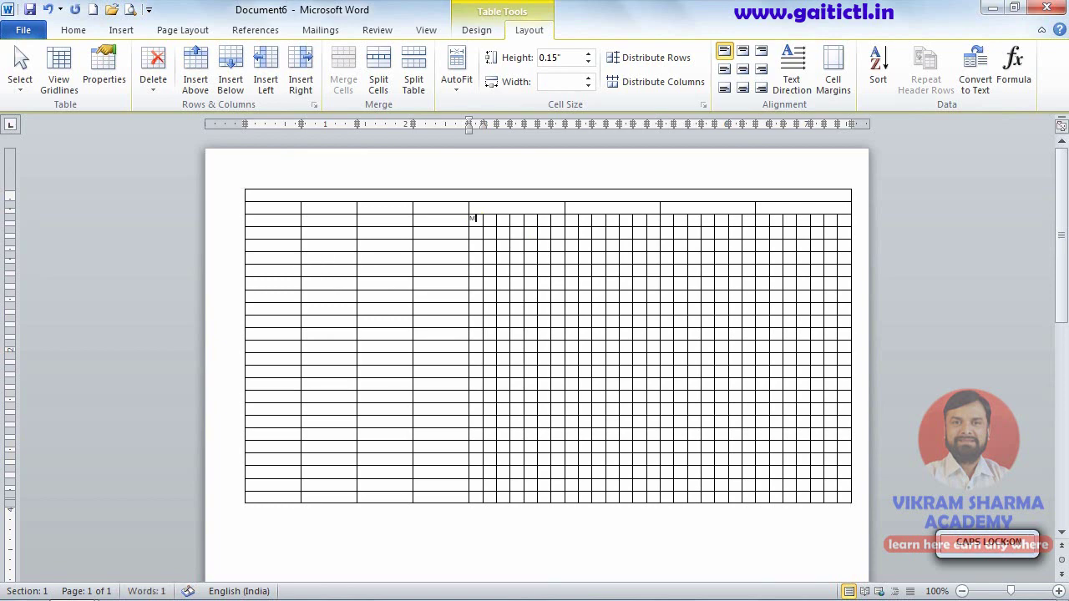
pyautogui.press('Tab')
pyautogui.write('T')
pyautogui.press('Tab')
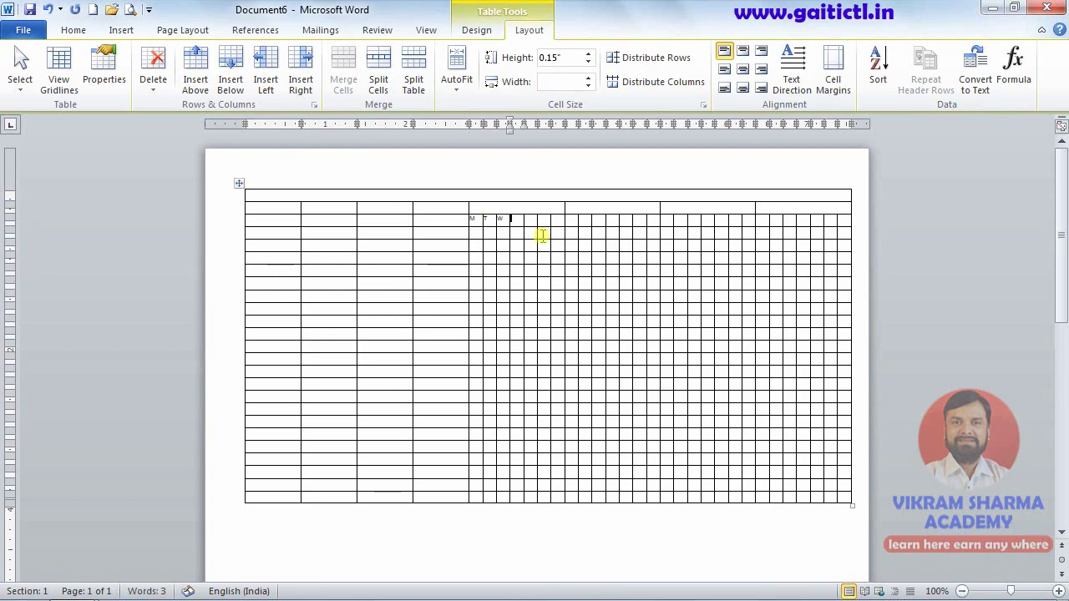
pyautogui.hotkey('alt', 'Tab')
pyautogui.hotkey('alt', 'Tab')
pyautogui.write('W')
pyautogui.press('Tab')
pyautogui.write('F')
pyautogui.press('Tab')
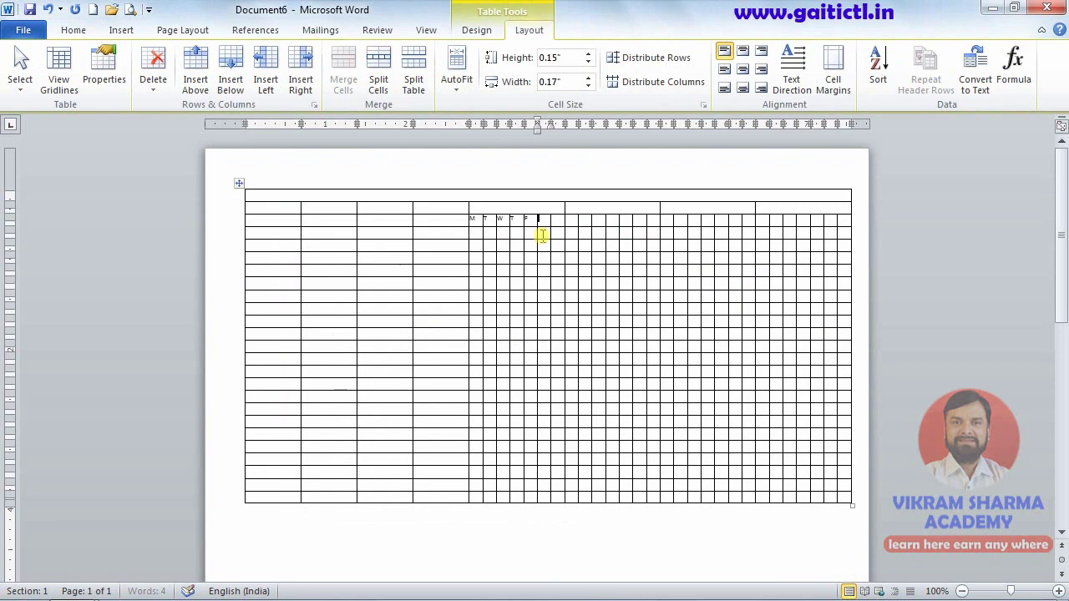
pyautogui.write('S')
pyautogui.press('Tab')
pyautogui.write('S')
pyautogui.press('Tab')
# - Copy the seven day letters and paste them under the second, third and fourth weeks
pyautogui.moveTo(560, 218); pyautogui.dragTo(474, 218)
pyautogui.hotkey('ctrl', 'c')
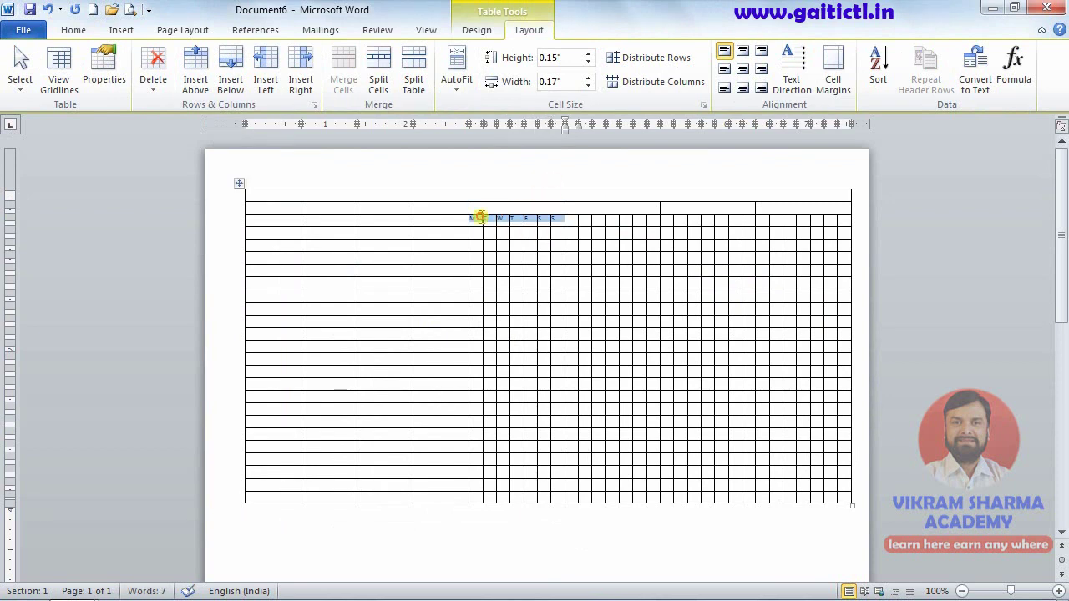
pyautogui.click(572, 218)
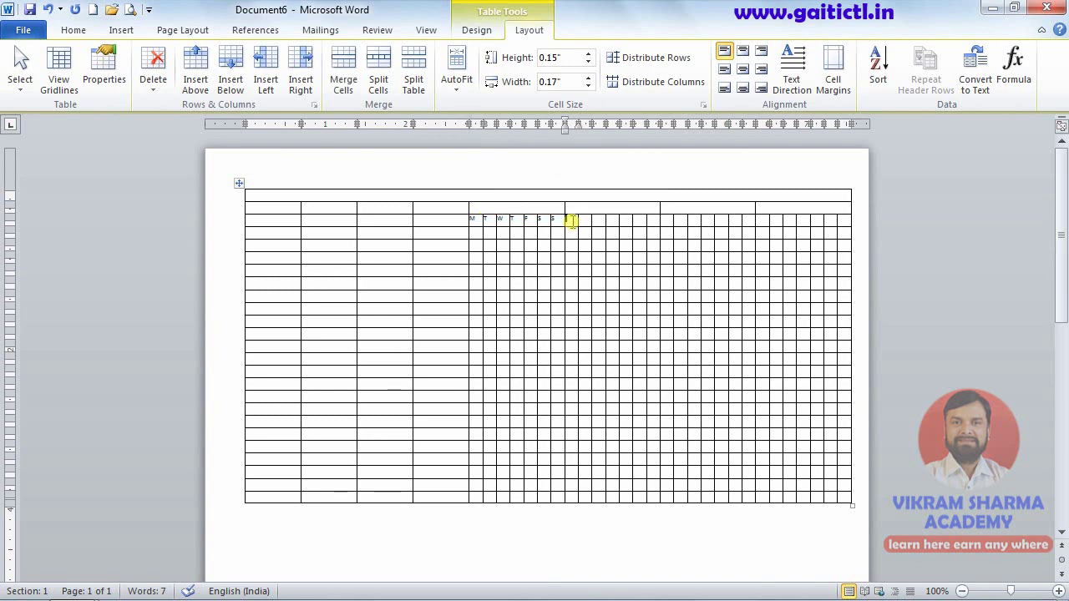
pyautogui.hotkey('ctrl', 'v')
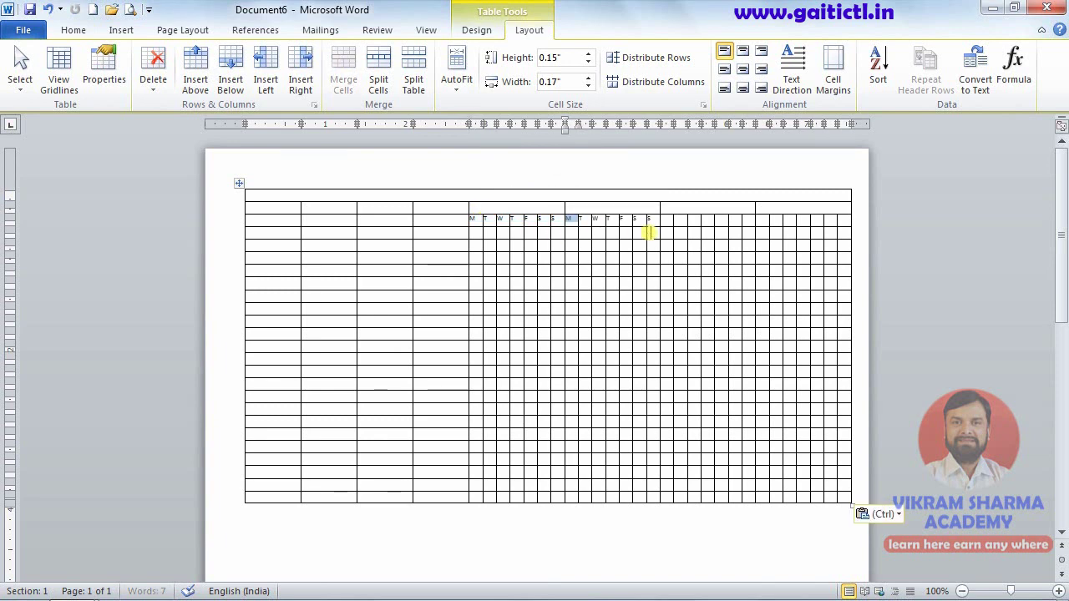
pyautogui.click(668, 223)
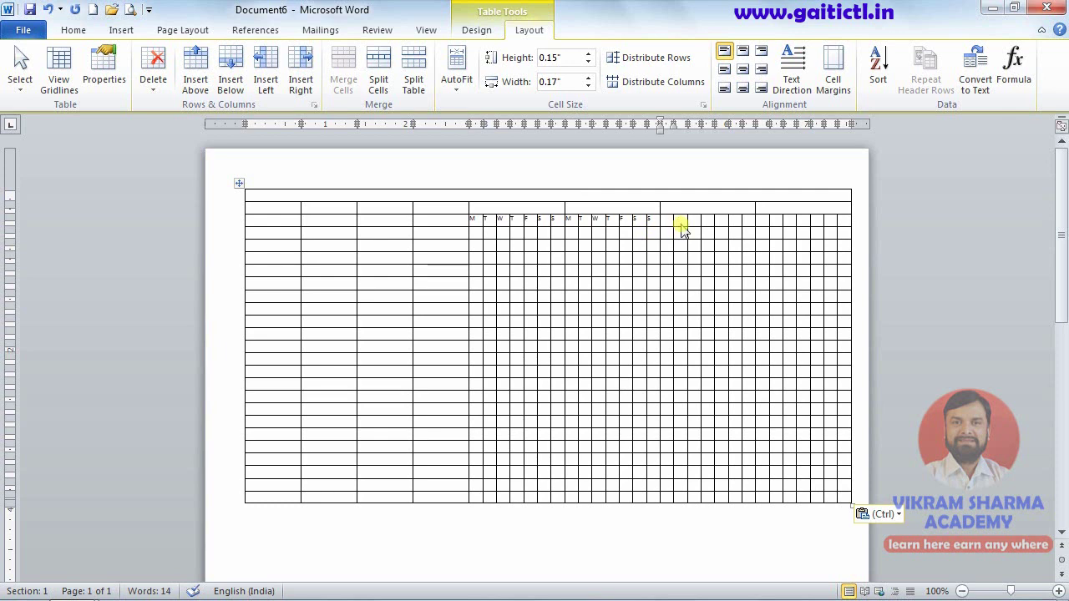
pyautogui.click(762, 220)
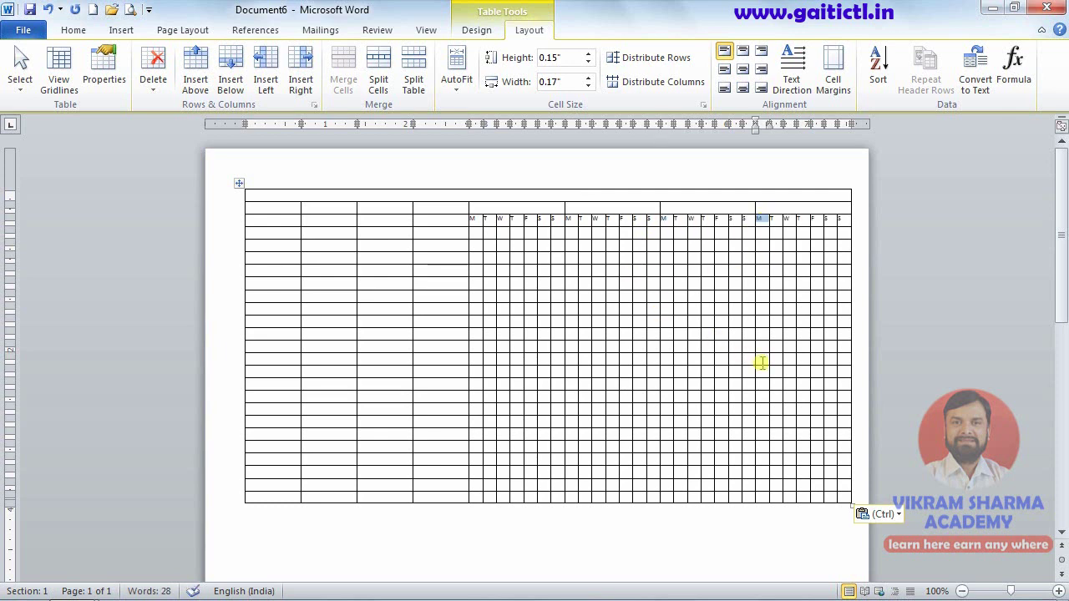
pyautogui.press('capslock')
pyautogui.hotkey('alt', 'Tab')
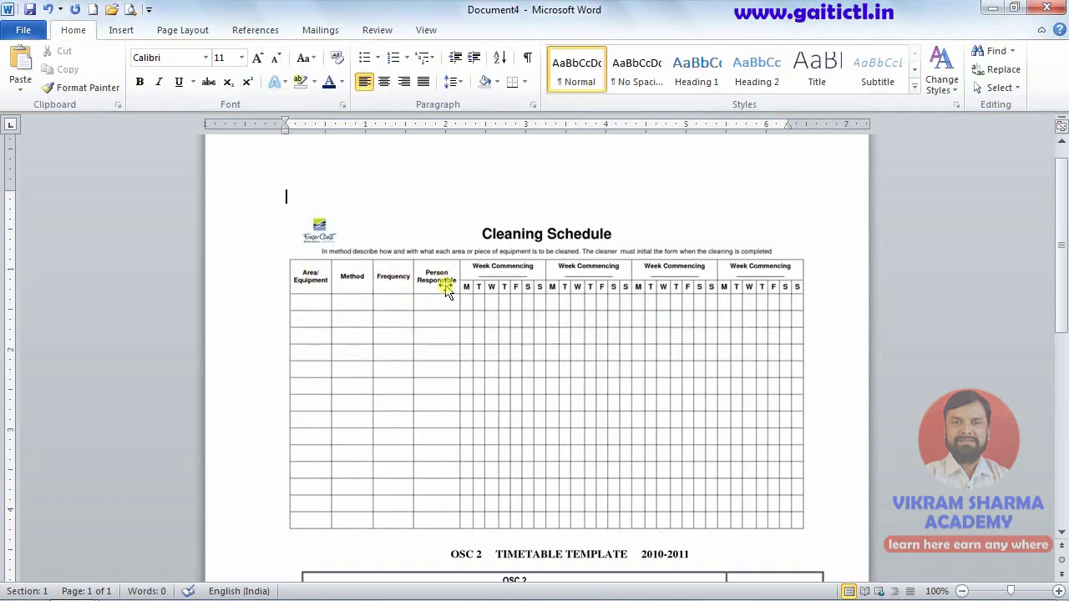
pyautogui.hotkey('alt', 'Tab')
# - Merge rows two and three of the fourth, third, second and first columns into single cells
pyautogui.moveTo(459, 206); pyautogui.dragTo(460, 218)
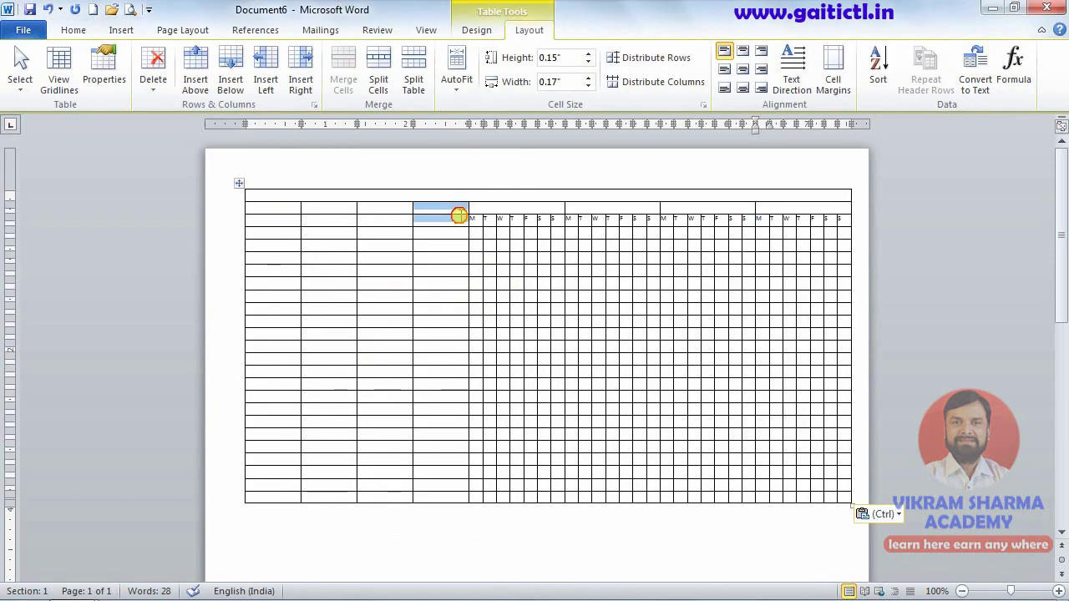
pyautogui.click(343, 79)
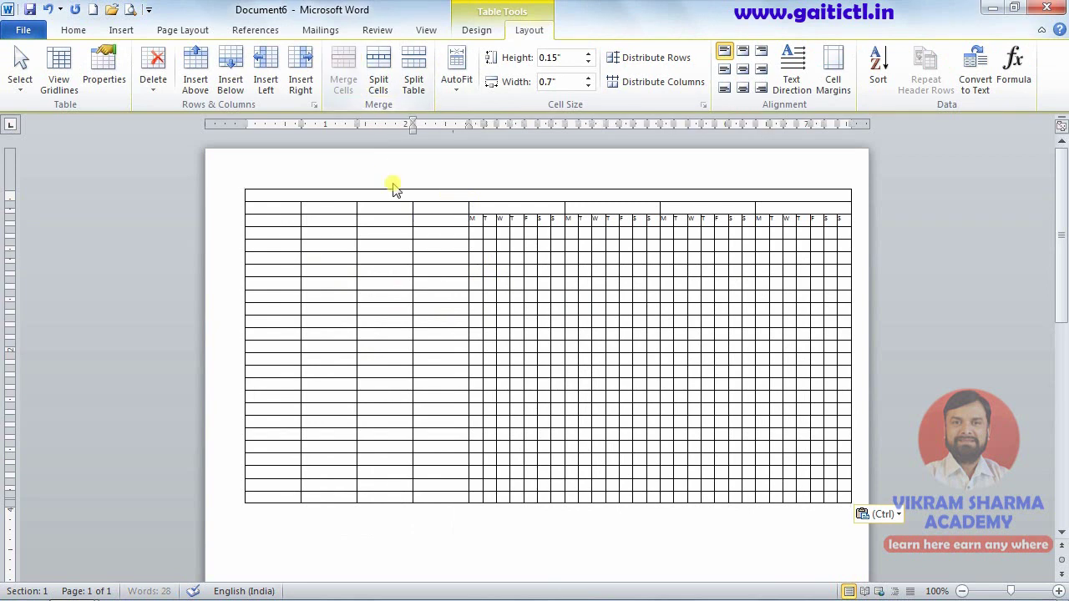
pyautogui.moveTo(399, 206)
pyautogui.mouseDown()
pyautogui.moveTo(399, 217)
pyautogui.moveTo(351, 218)
pyautogui.mouseUp()
pyautogui.click(343, 80)
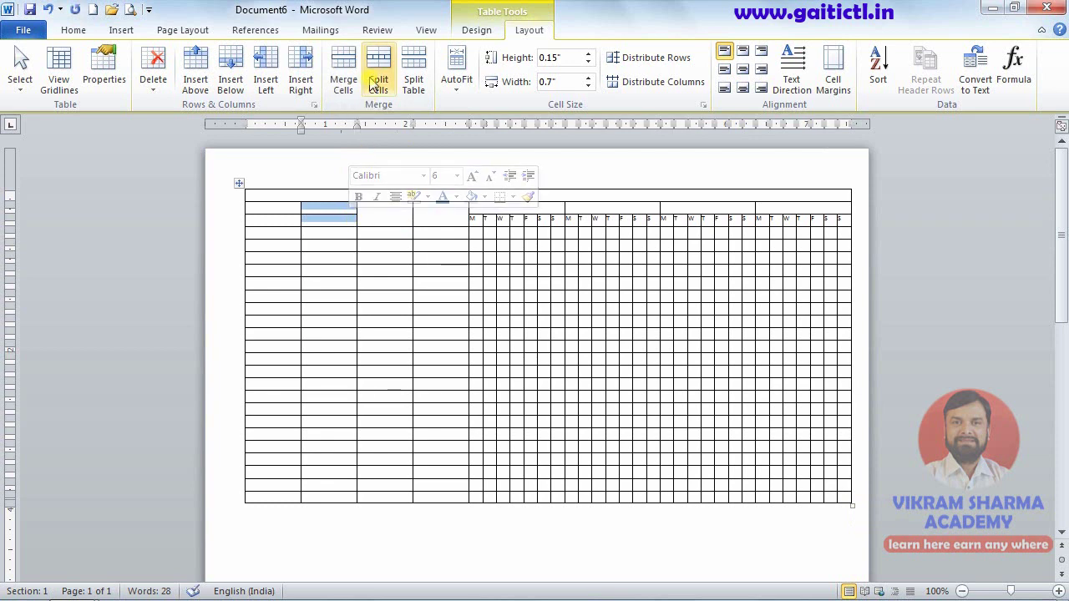
pyautogui.click(343, 80)
pyautogui.moveTo(284, 203); pyautogui.dragTo(291, 222)
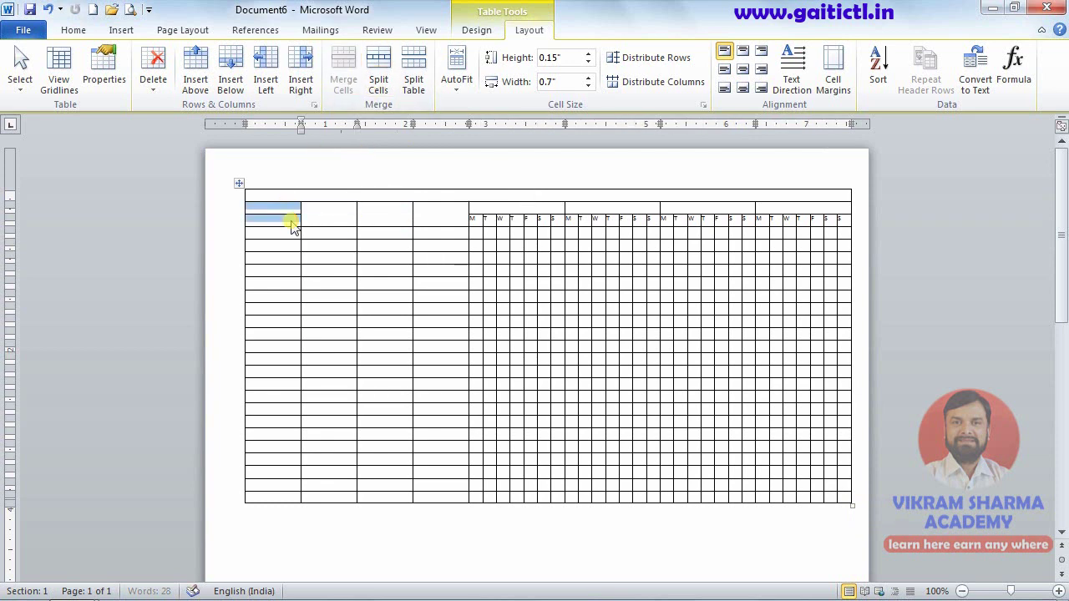
pyautogui.click(343, 79)
pyautogui.click(343, 79)
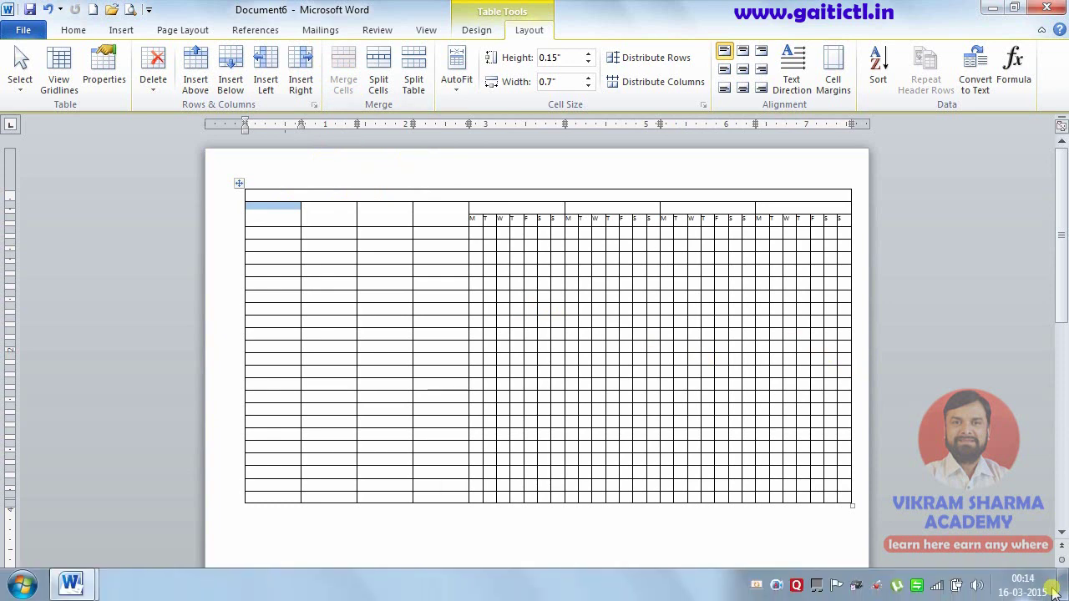
# - Zoom the page view in to 130%
pyautogui.click(1058, 591)
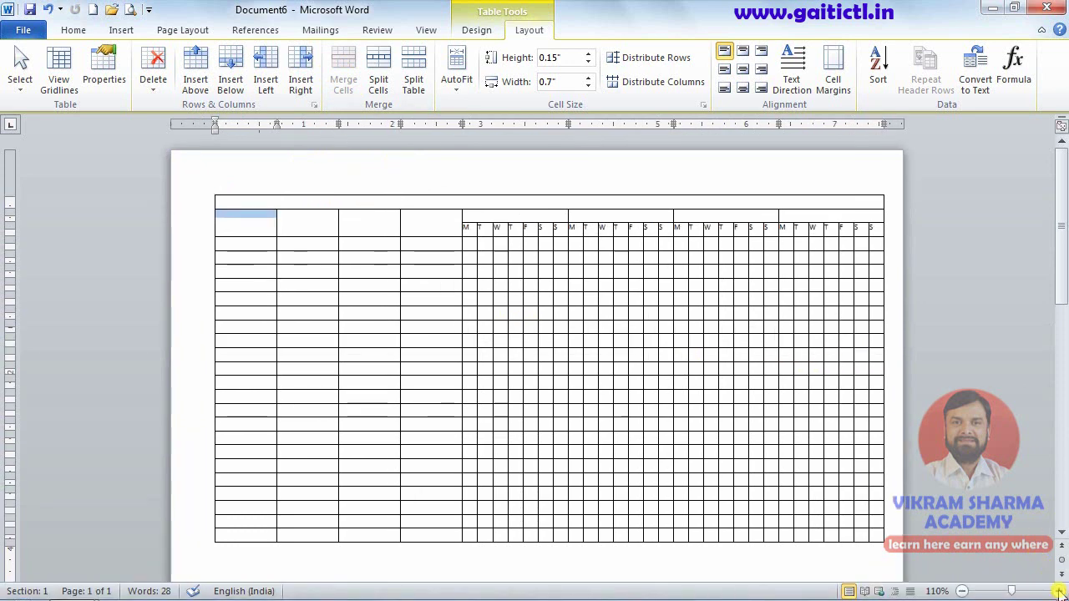
pyautogui.click(1058, 591)
pyautogui.click(1057, 591)
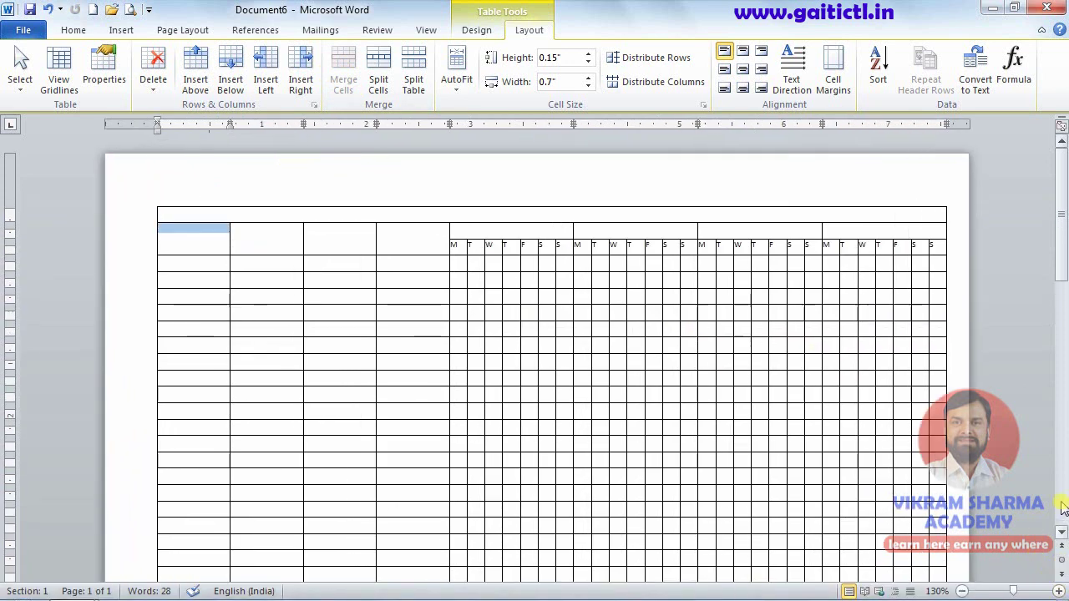
pyautogui.hotkey('alt', 'Tab')
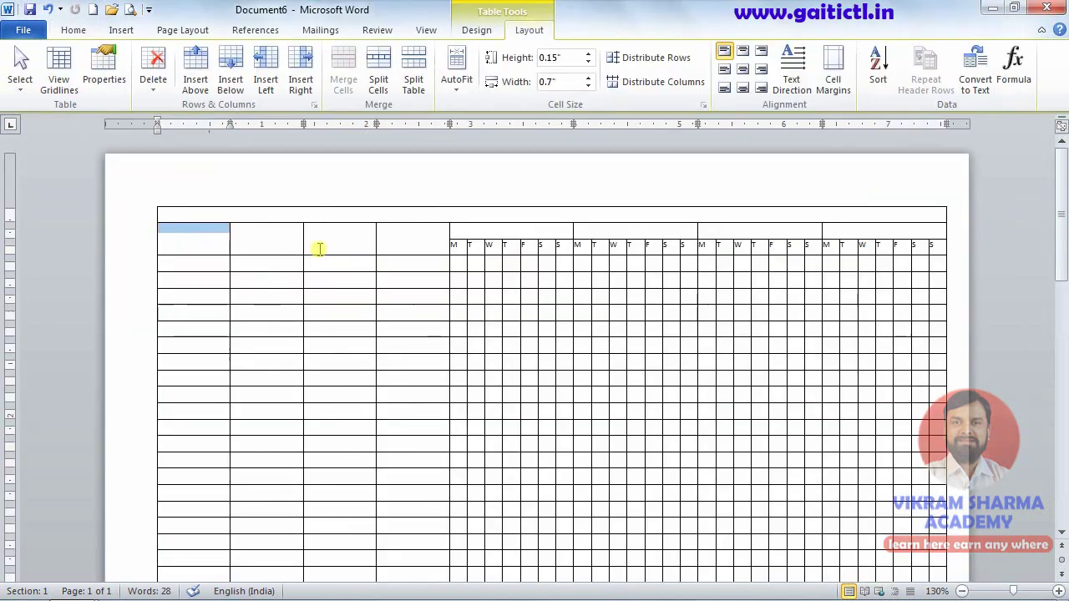
# - Enter 'Area/' and 'Equipment's' on two lines in the first heading cell, fixing the spelling
pyautogui.click(212, 241)
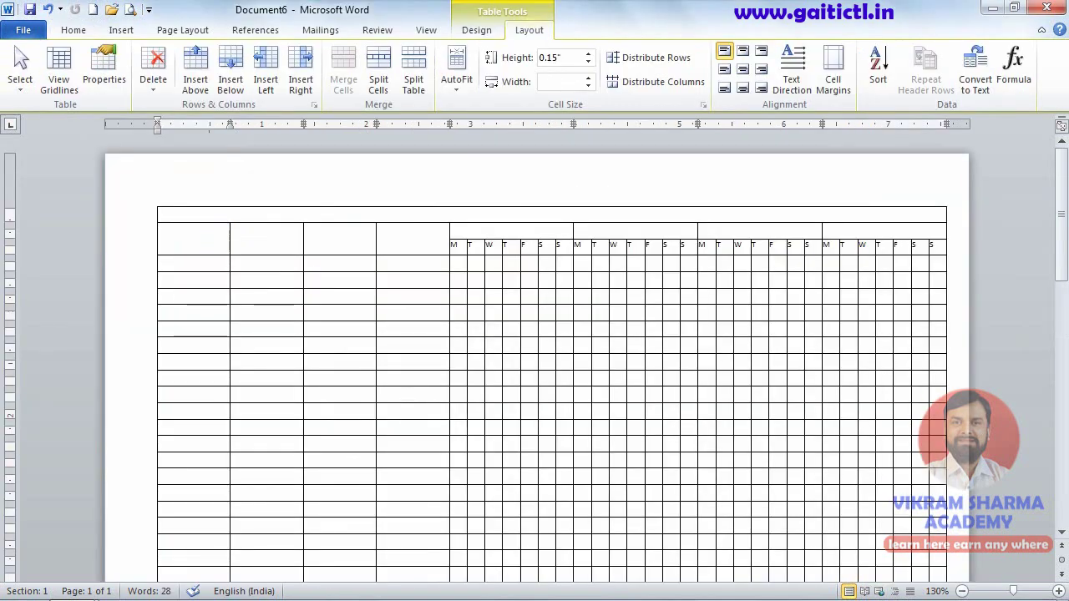
pyautogui.write('Area')
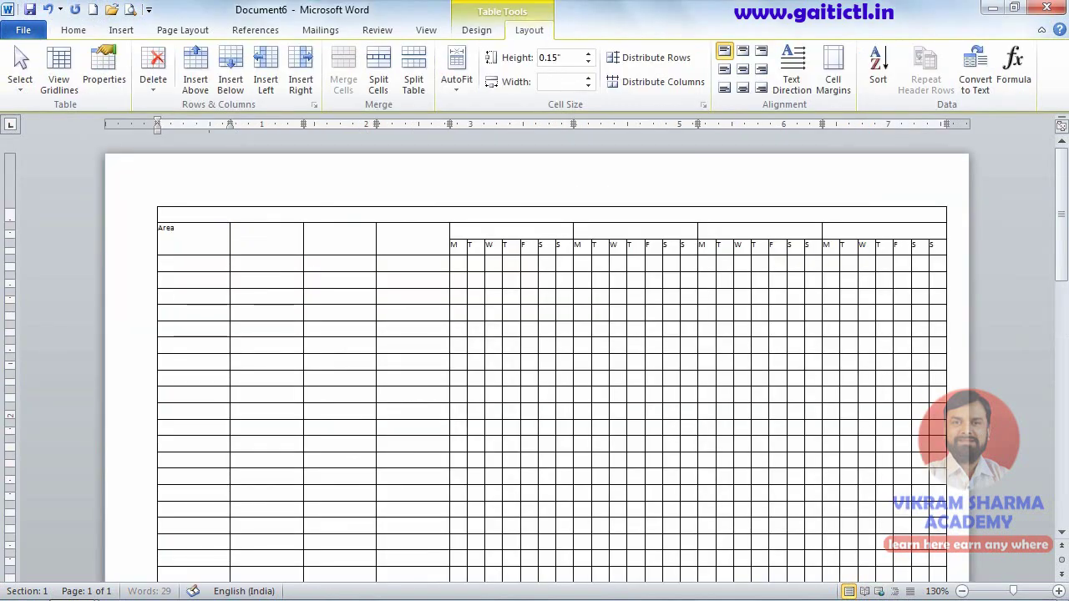
pyautogui.write('/')
pyautogui.press('Return')
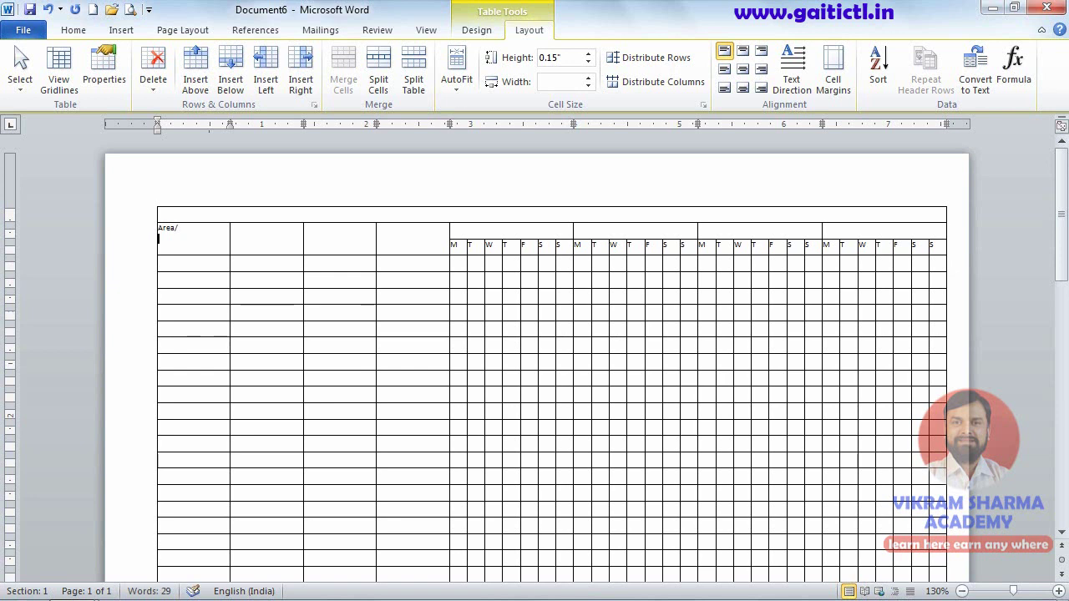
pyautogui.write('Equ')
pyautogui.write('ipme')
pyautogui.write('nts')
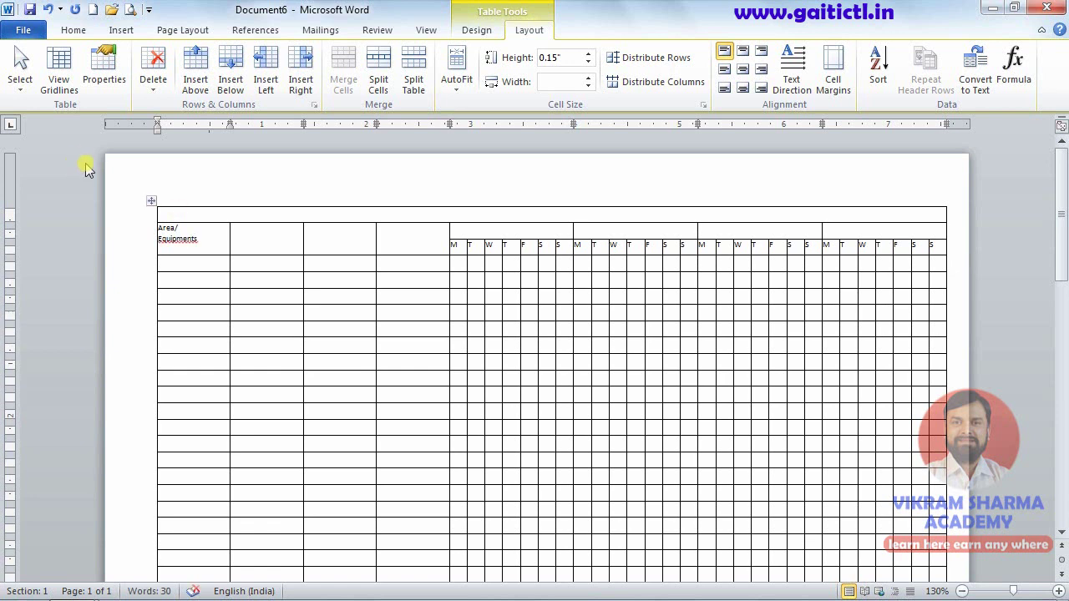
pyautogui.rightClick(194, 241)
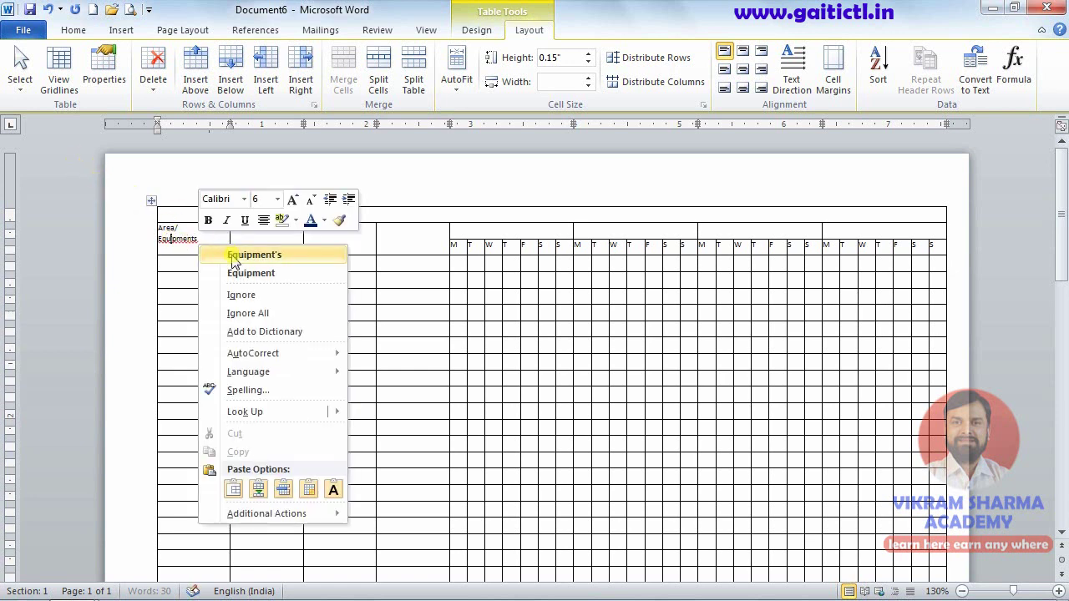
pyautogui.click(234, 255)
# - Put a placeholder x in the second header cell and undo its auto-capitalization
pyautogui.click(240, 235)
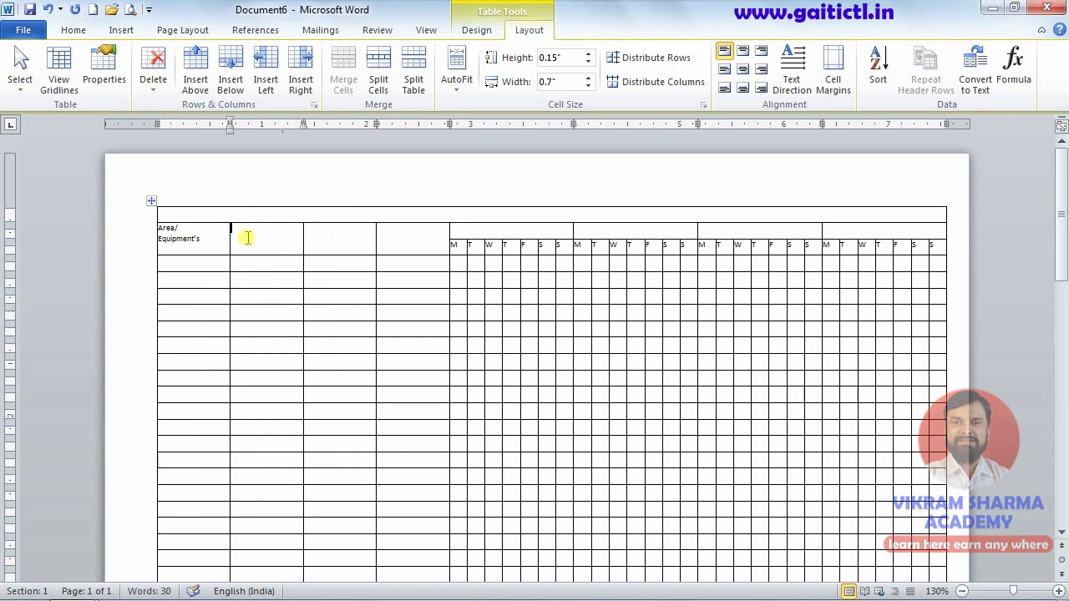
pyautogui.write('xxxx')
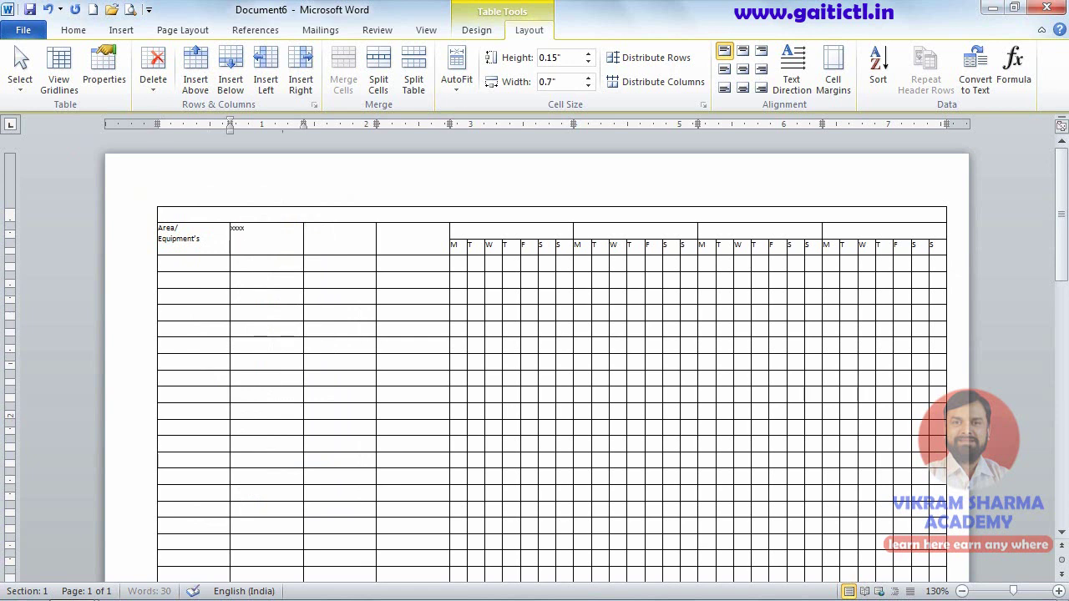
pyautogui.press('Tab')
pyautogui.hotkey('ctrl', 'z')
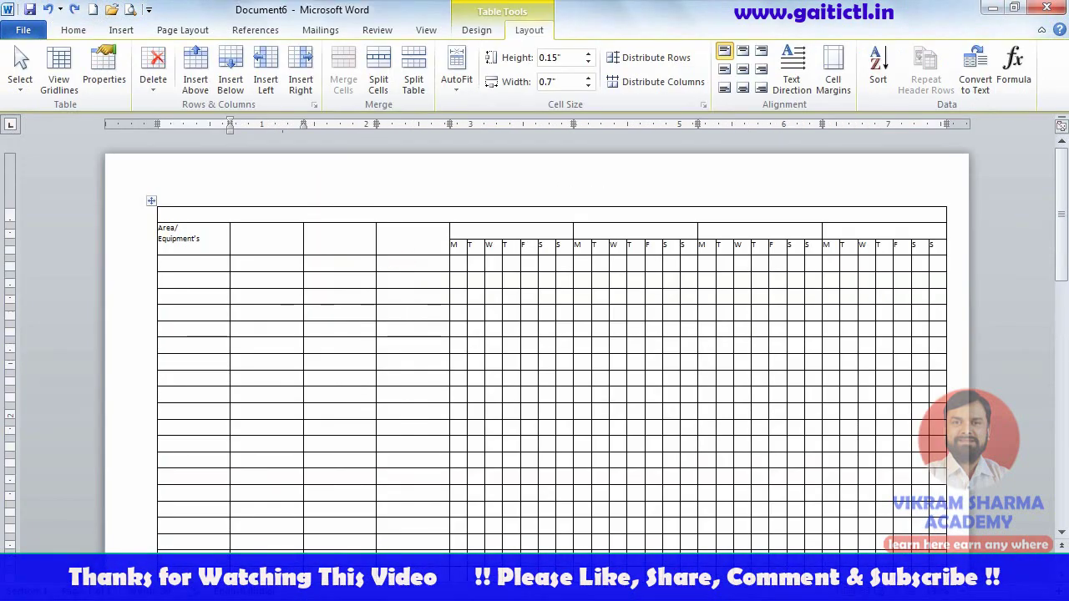
# - Enter the Method, Frequency and Person Responsible headings in the next header cells
pyautogui.write('Method')
pyautogui.press('Tab')
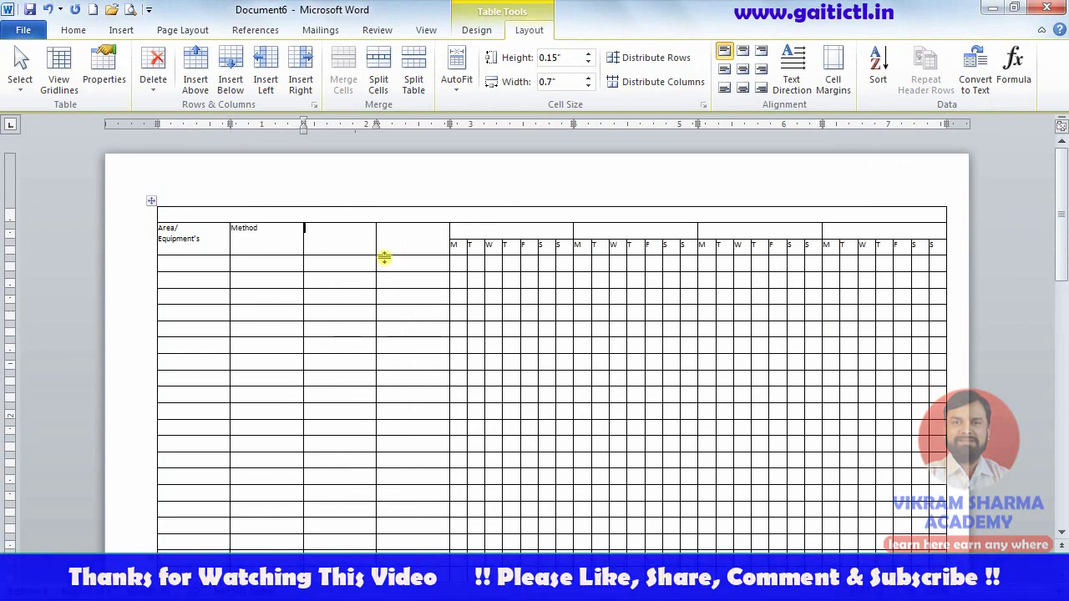
pyautogui.write('Freque')
pyautogui.write('ncy')
pyautogui.press('Tab')
pyautogui.hotkey('alt', 'Tab')
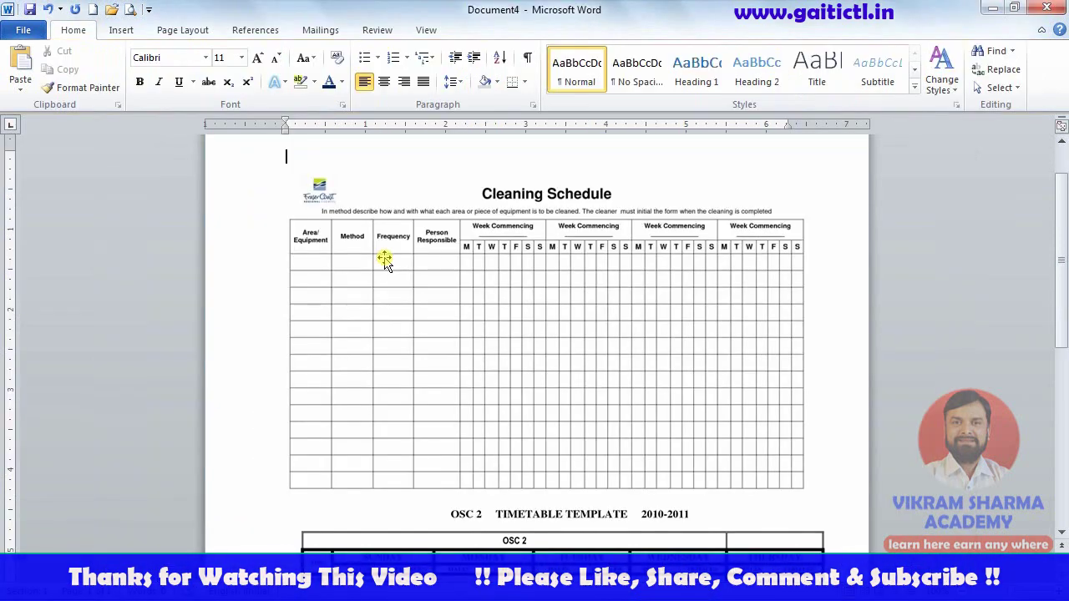
pyautogui.hotkey('alt', 'Tab')
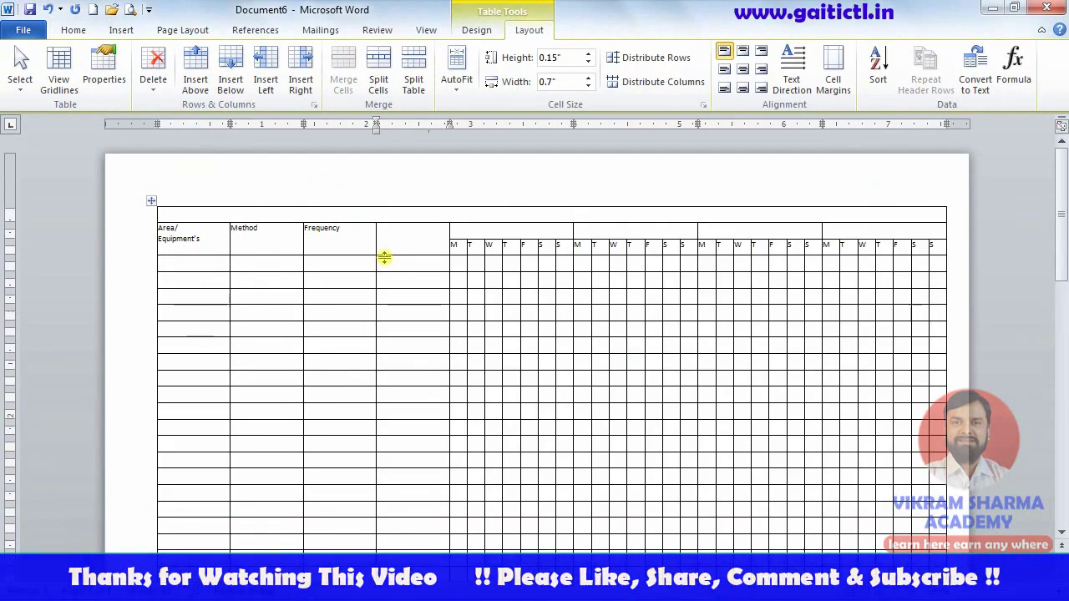
pyautogui.write('Pers')
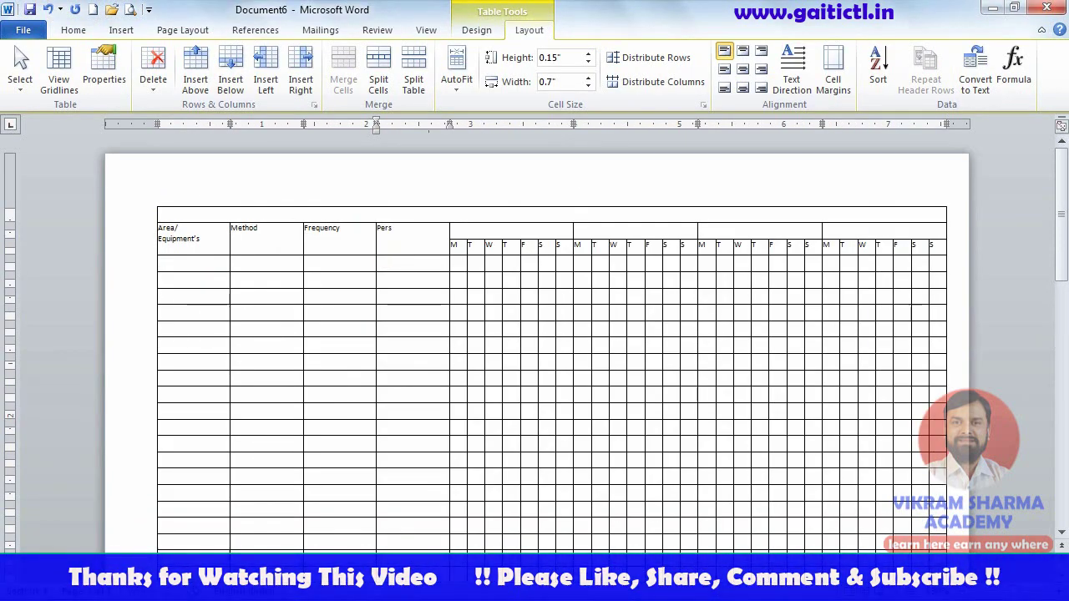
pyautogui.write('on Resp')
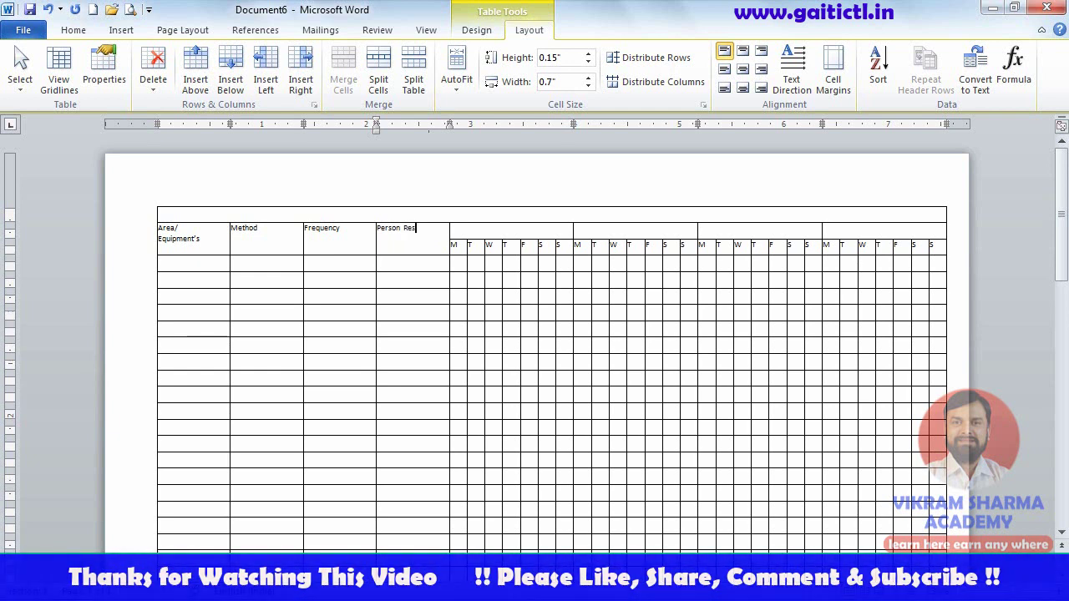
pyautogui.write('ons')
pyautogui.write('ible')
pyautogui.press('Tab')
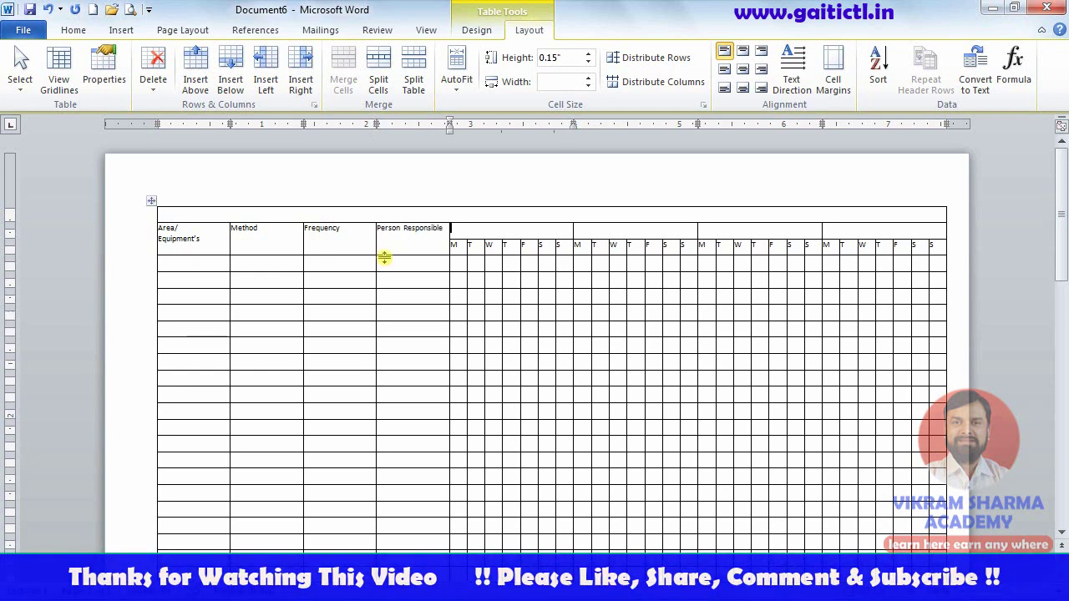
pyautogui.hotkey('alt', 'Tab')
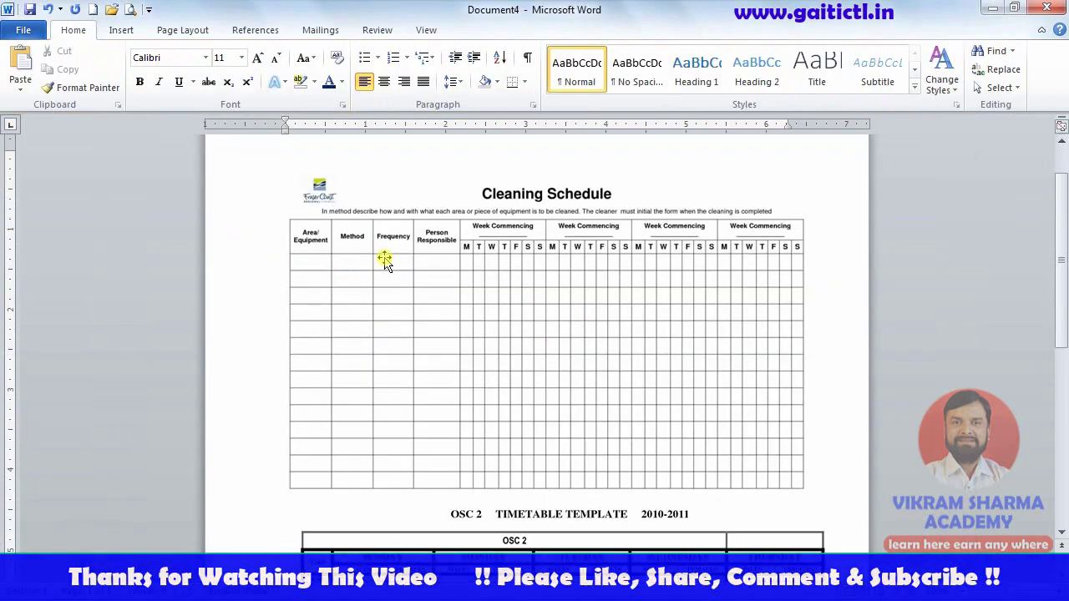
pyautogui.hotkey('alt', 'Tab')
# - Add the Week Commencing heading, correcting the misspelled 'Commensing' to 'Commencing'
pyautogui.write('Week')
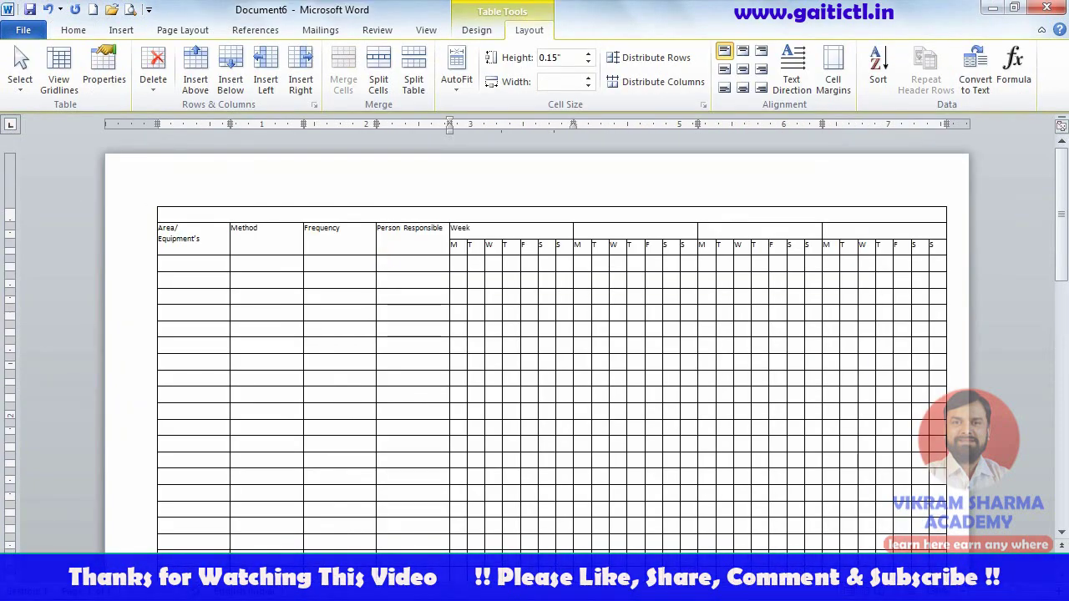
pyautogui.write(' Commen')
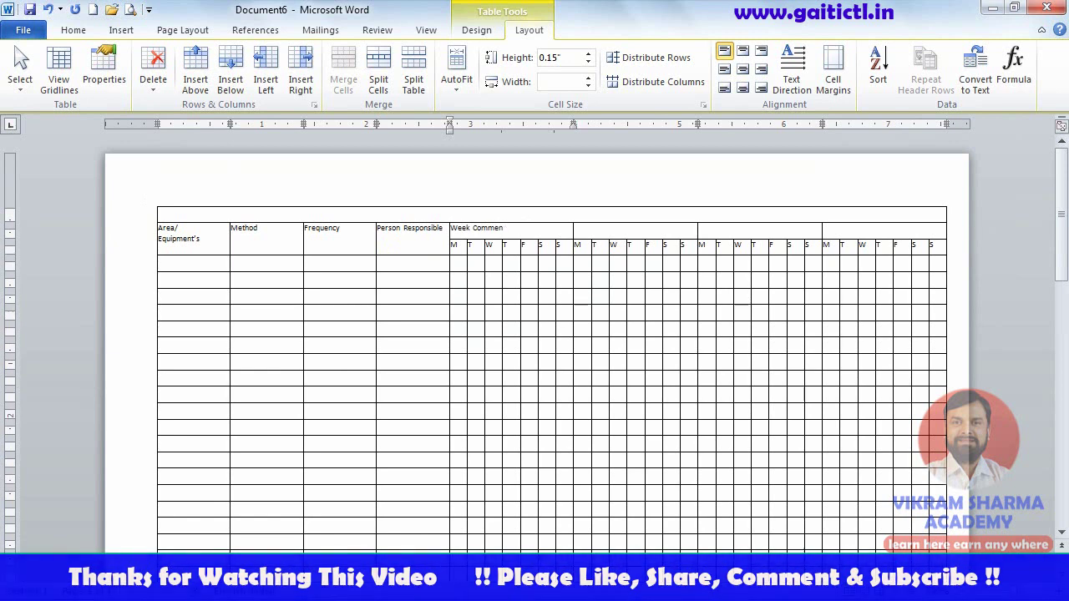
pyautogui.write('sing')
pyautogui.keyDown('alt'); pyautogui.click(488, 227); pyautogui.keyUp('alt')
pyautogui.rightClick(489, 228)
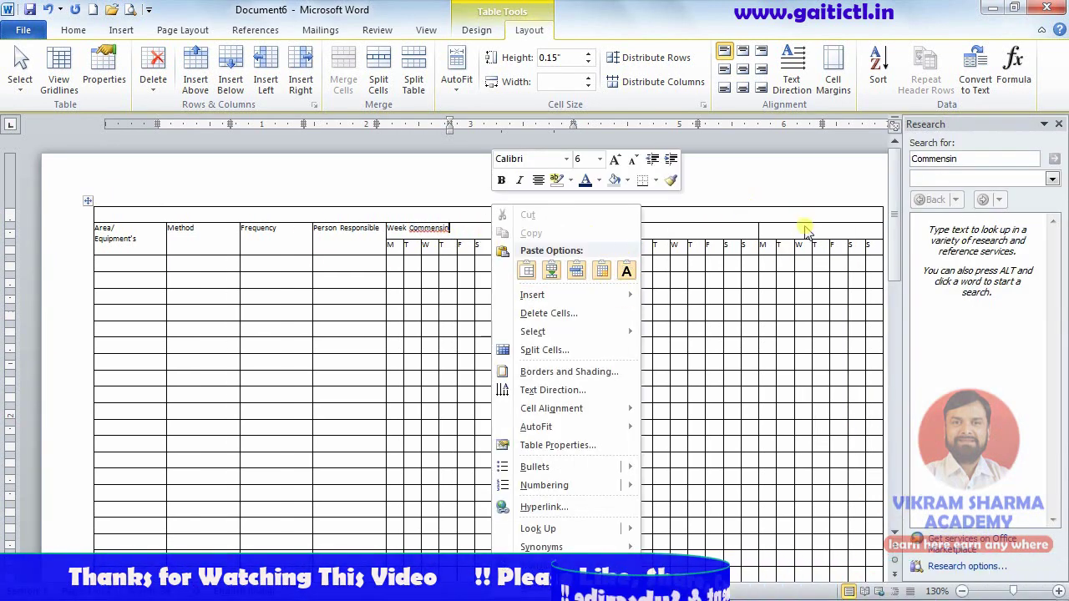
pyautogui.click(918, 121)
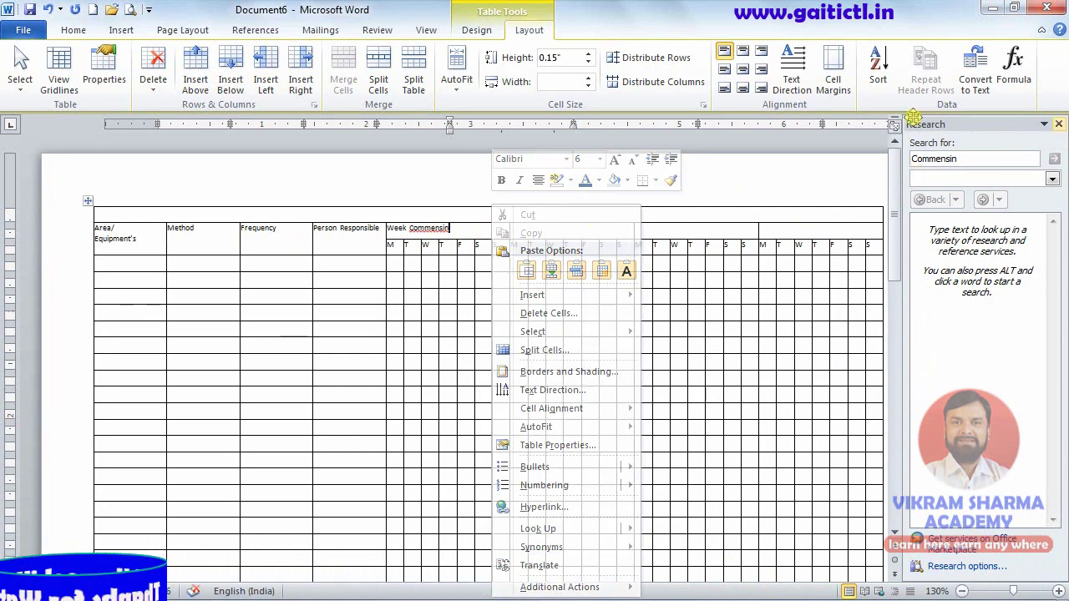
pyautogui.rightClick(431, 229)
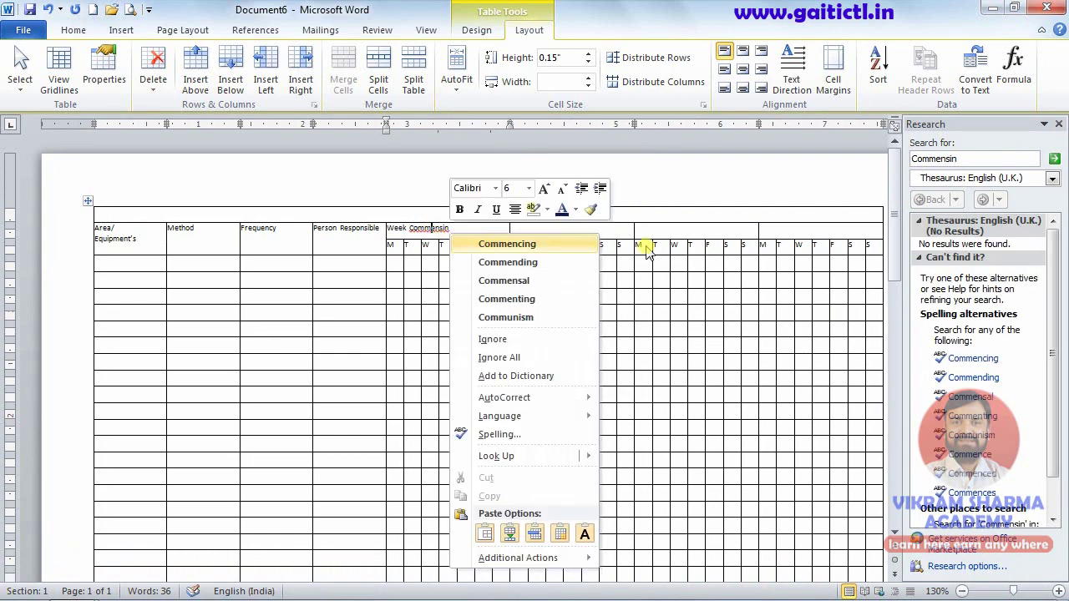
pyautogui.press('Escape')
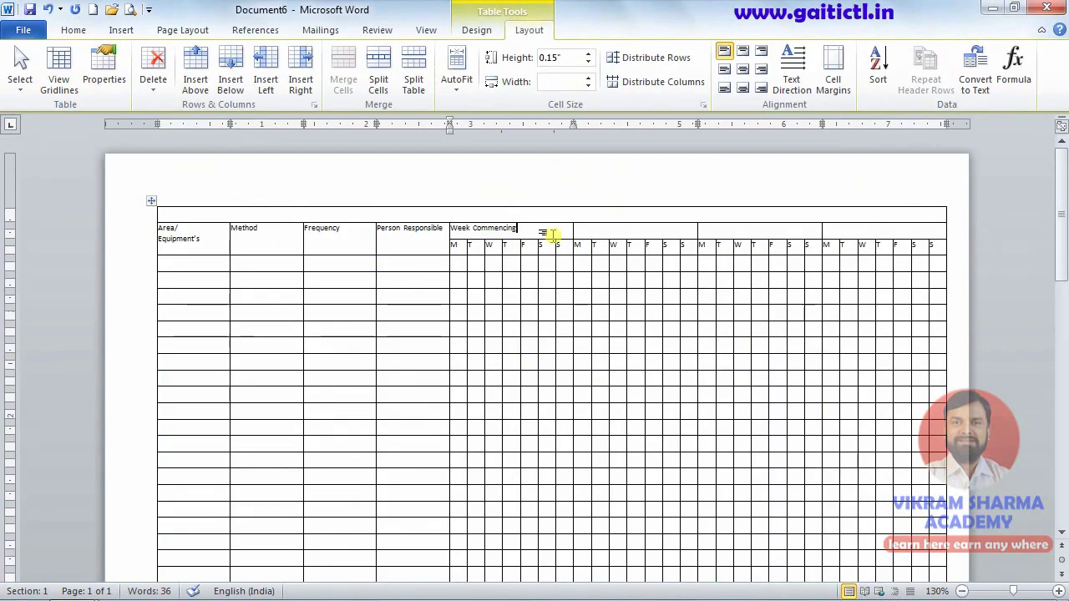
pyautogui.moveTo(528, 228); pyautogui.dragTo(165, 226)
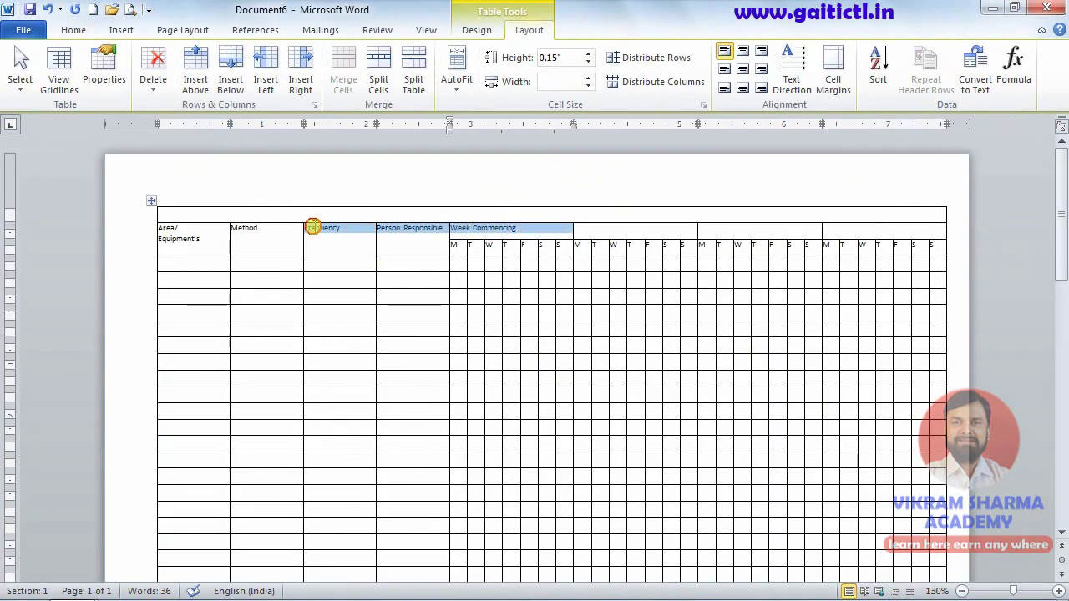
# - Centre the table on the page and align all cell text centre horizontally and vertically
pyautogui.click(151, 202)
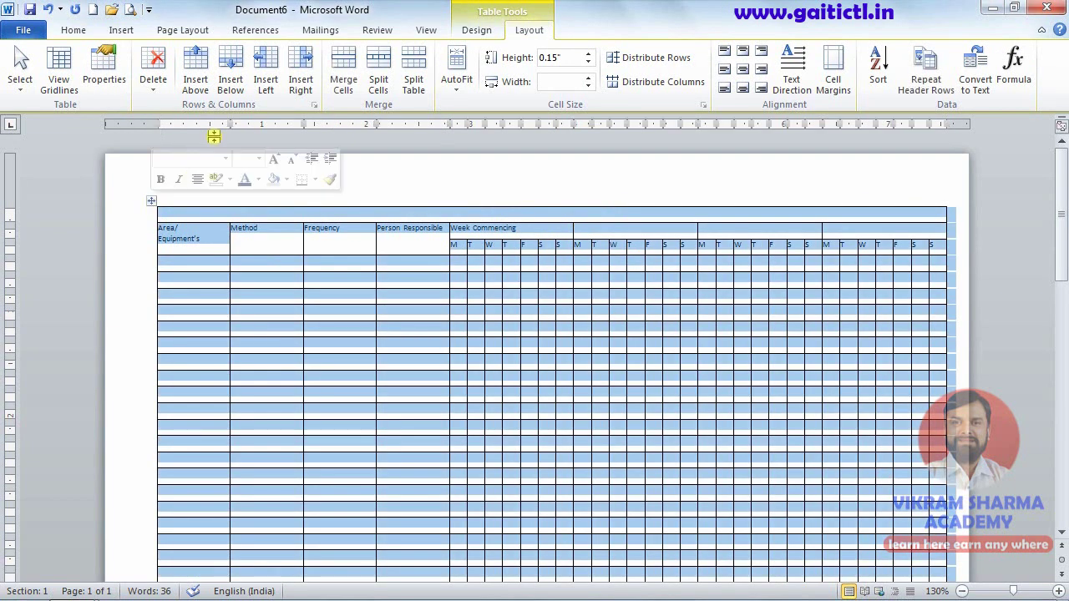
pyautogui.click(73, 30)
pyautogui.click(383, 82)
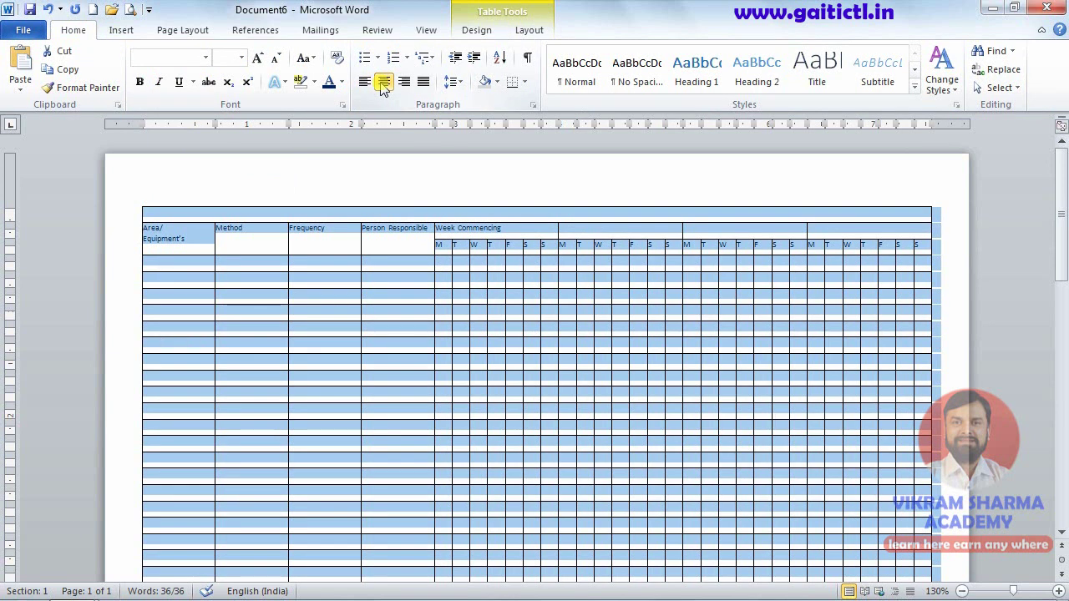
pyautogui.click(524, 34)
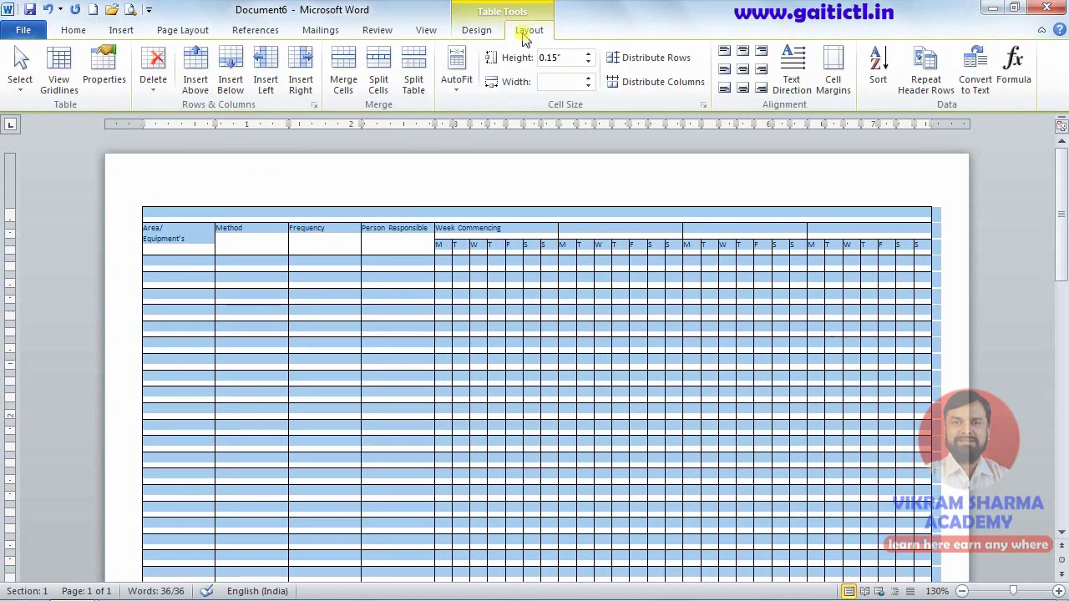
pyautogui.click(742, 71)
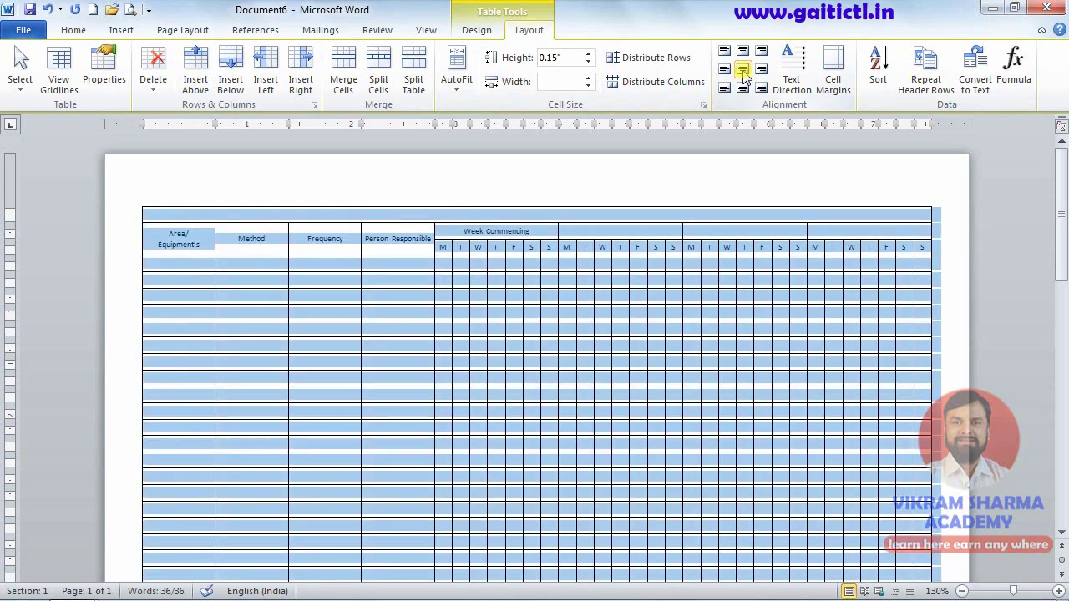
pyautogui.moveTo(542, 234)
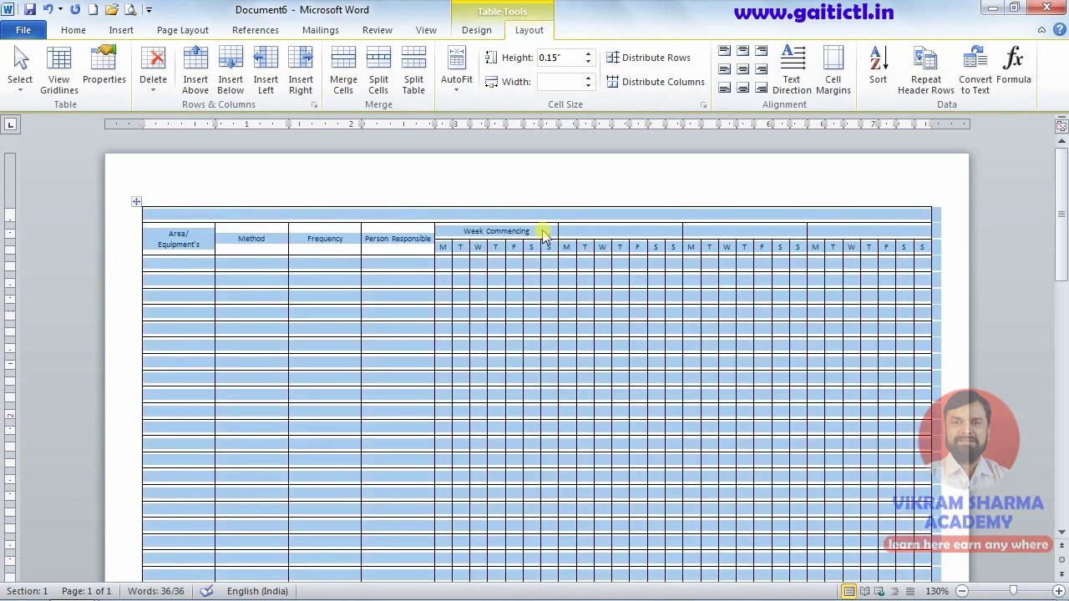
pyautogui.click(561, 232)
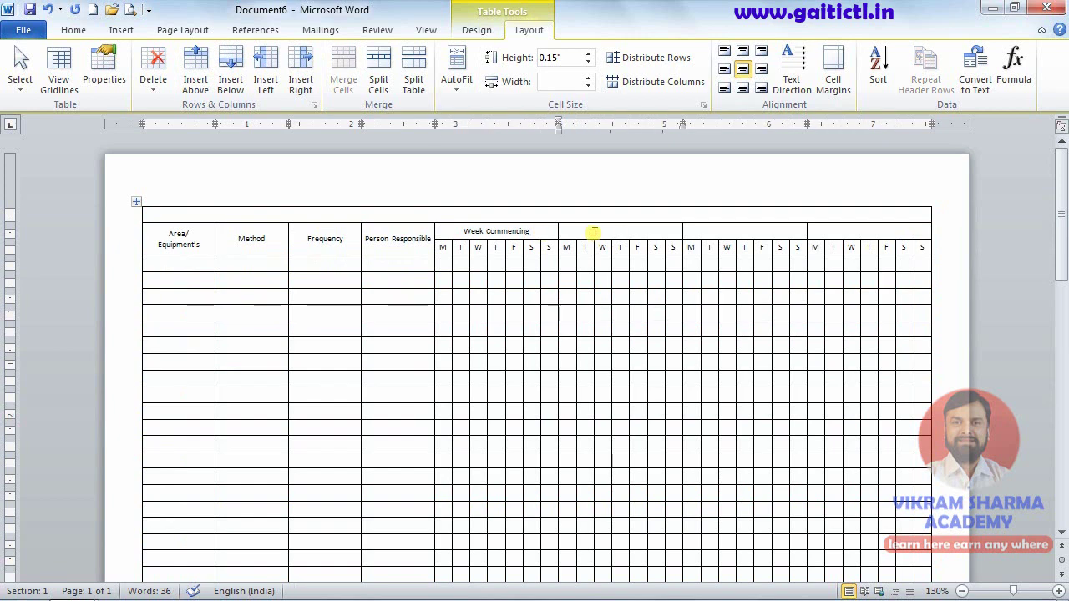
pyautogui.hotkey('alt', 'Tab')
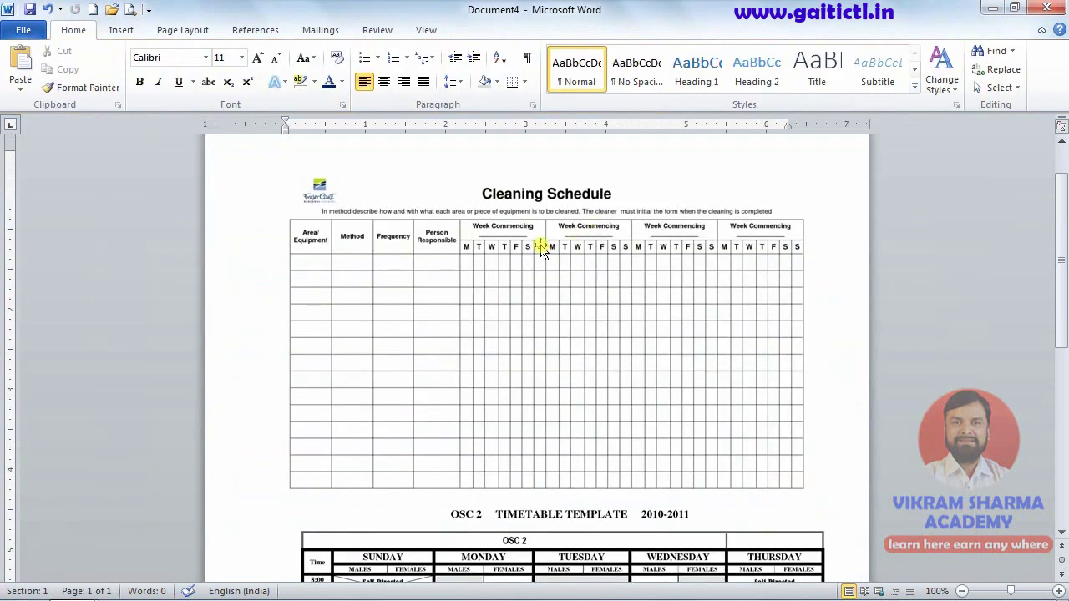
pyautogui.hotkey('alt', 'Tab')
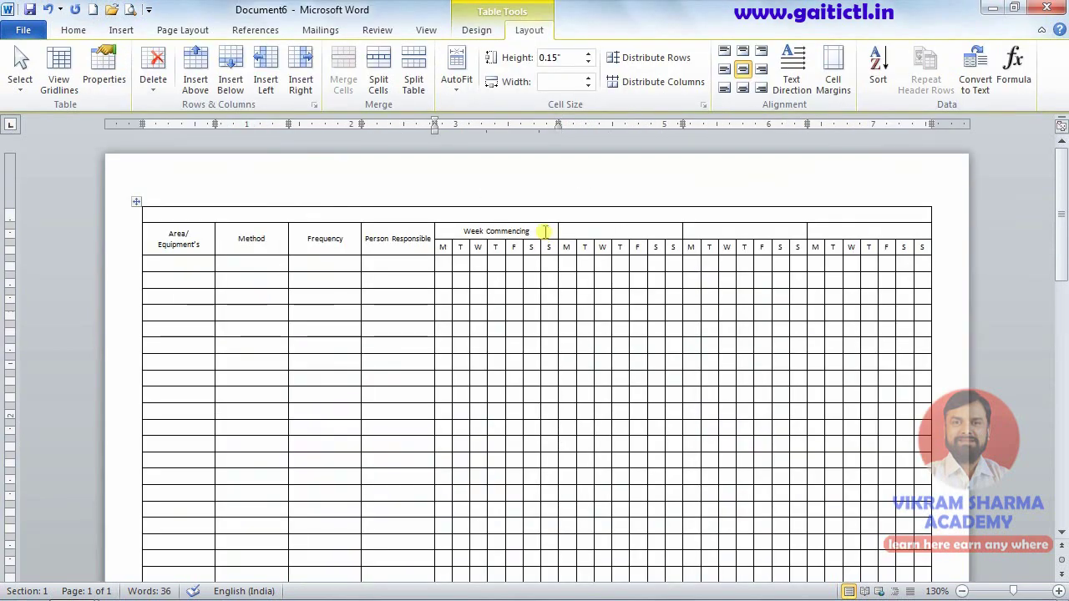
pyautogui.press('Return')
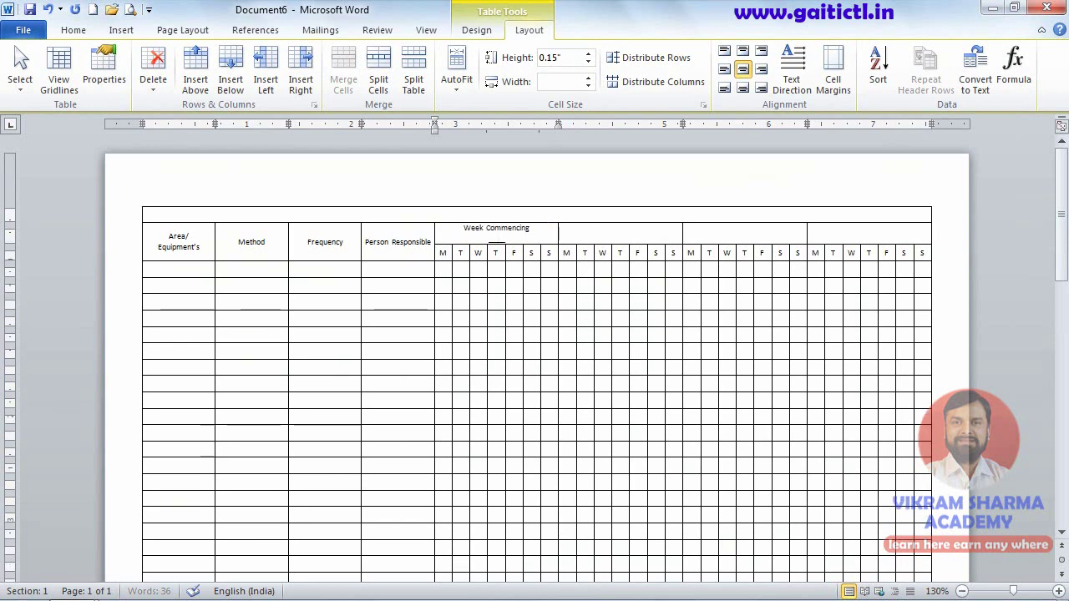
# - Add a '---' dotted line under Week Commencing and paste that heading into the other three week cells
pyautogui.press('BackSpace')
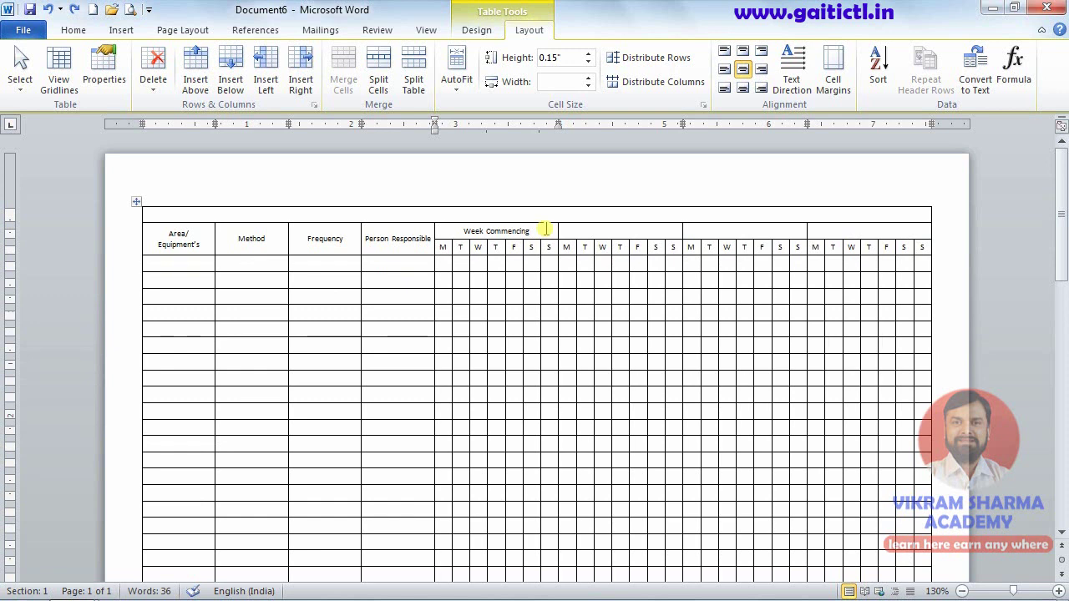
pyautogui.press('Return')
pyautogui.write('-')
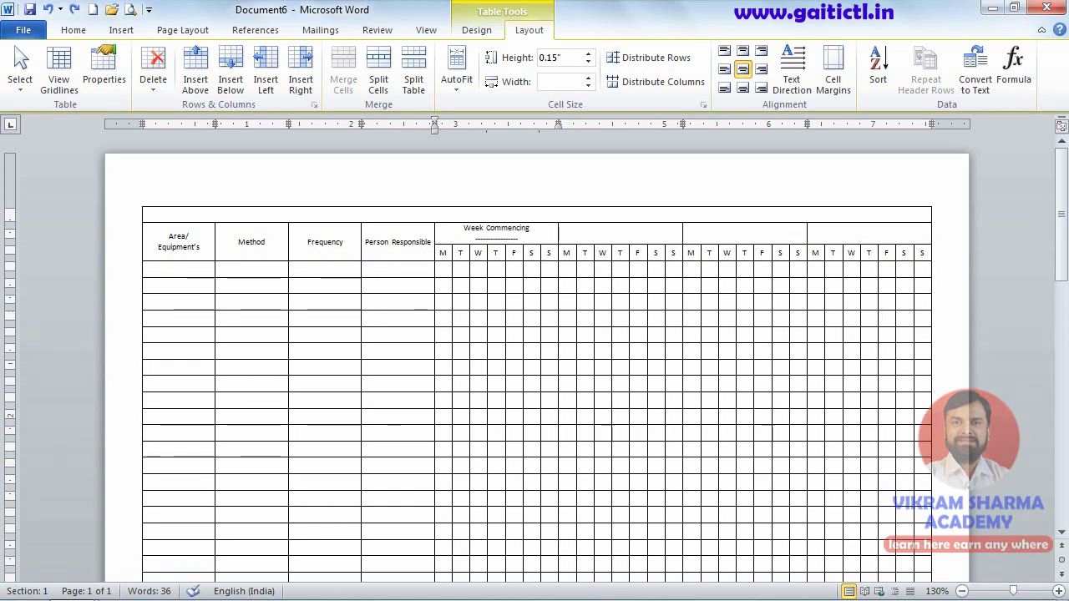
pyautogui.write('--')
pyautogui.moveTo(543, 238); pyautogui.dragTo(471, 227)
pyautogui.hotkey('ctrl', 'c')
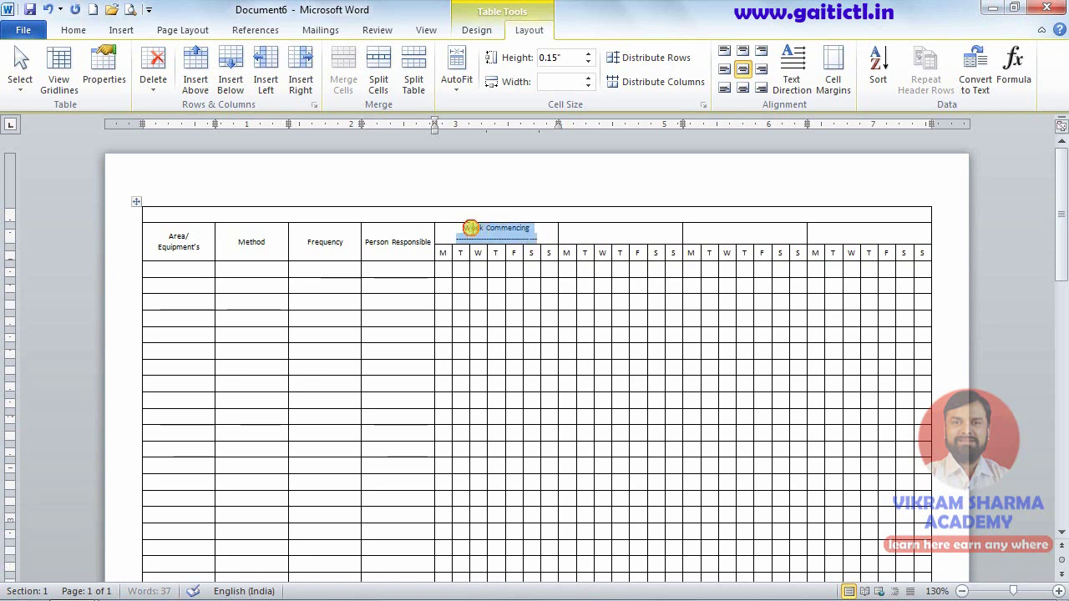
pyautogui.click(577, 234)
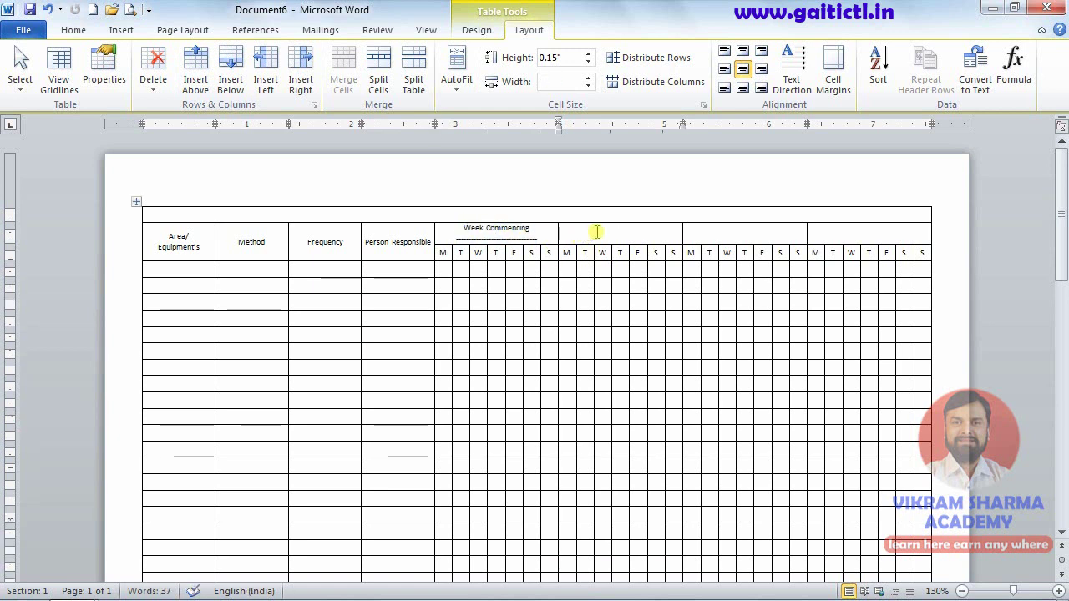
pyautogui.hotkey('ctrl', 'v')
pyautogui.press('Tab')
pyautogui.hotkey('ctrl', 'v')
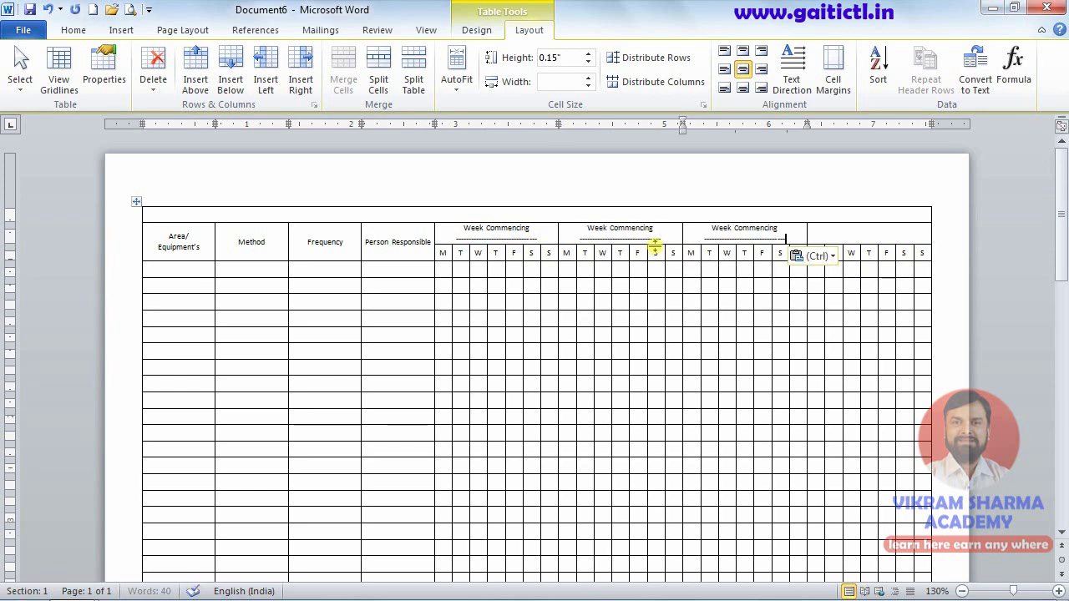
pyautogui.press('Tab')
pyautogui.hotkey('ctrl', 'v')
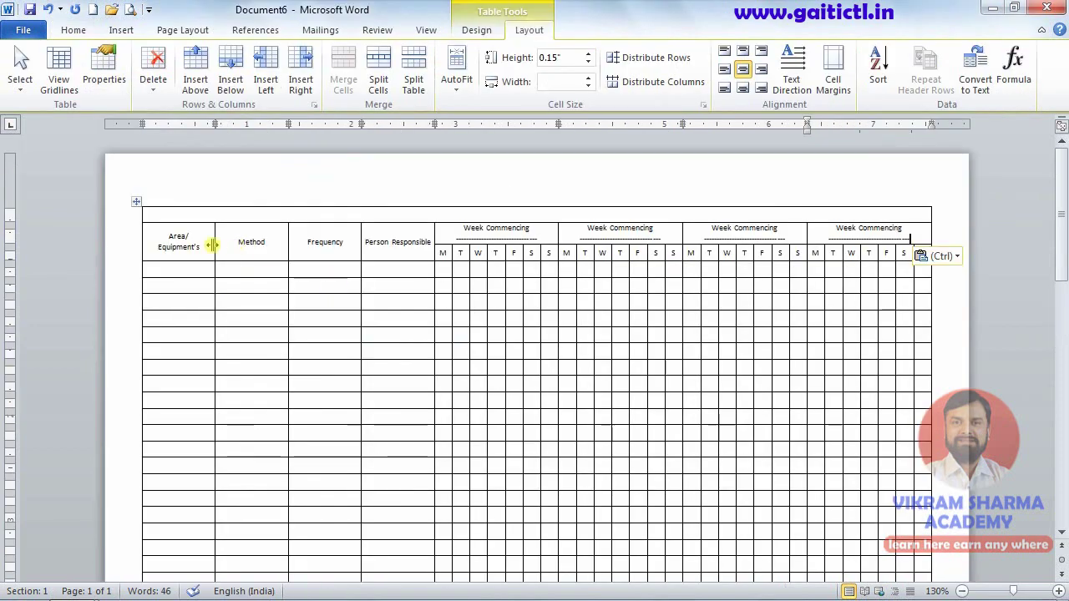
# - Make the column heading row bold and select the day-letter row across all four weeks
pyautogui.click(115, 248)
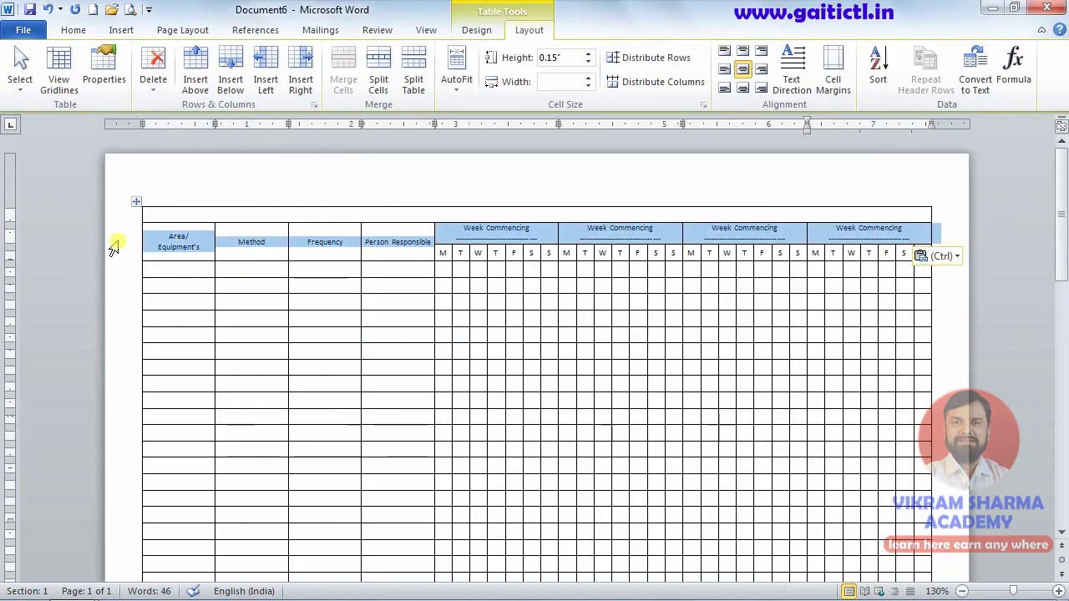
pyautogui.click(72, 30)
pyautogui.click(138, 82)
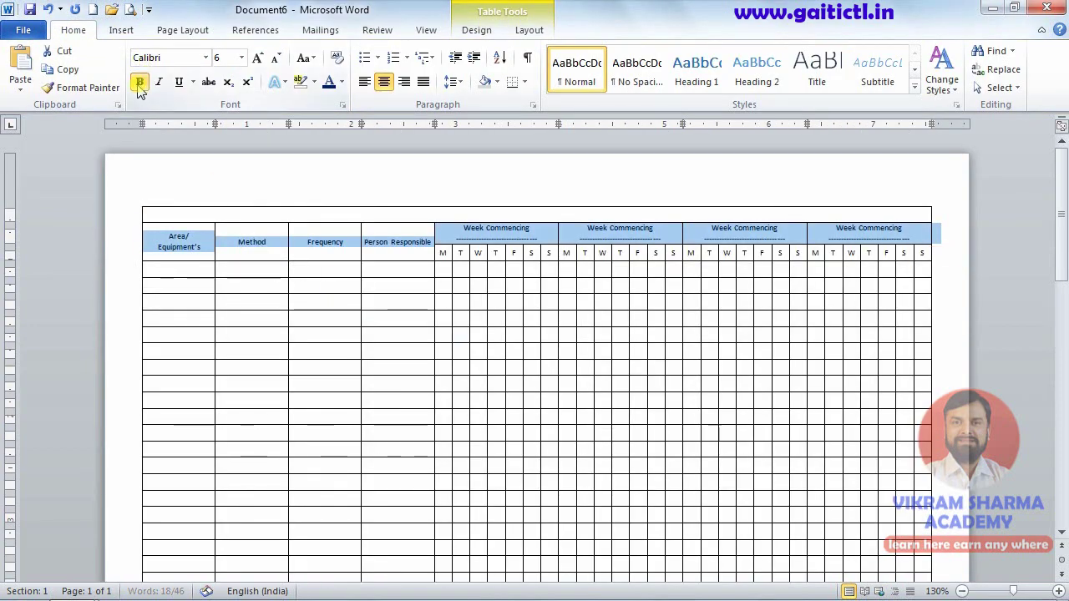
pyautogui.hotkey('alt', 'Tab')
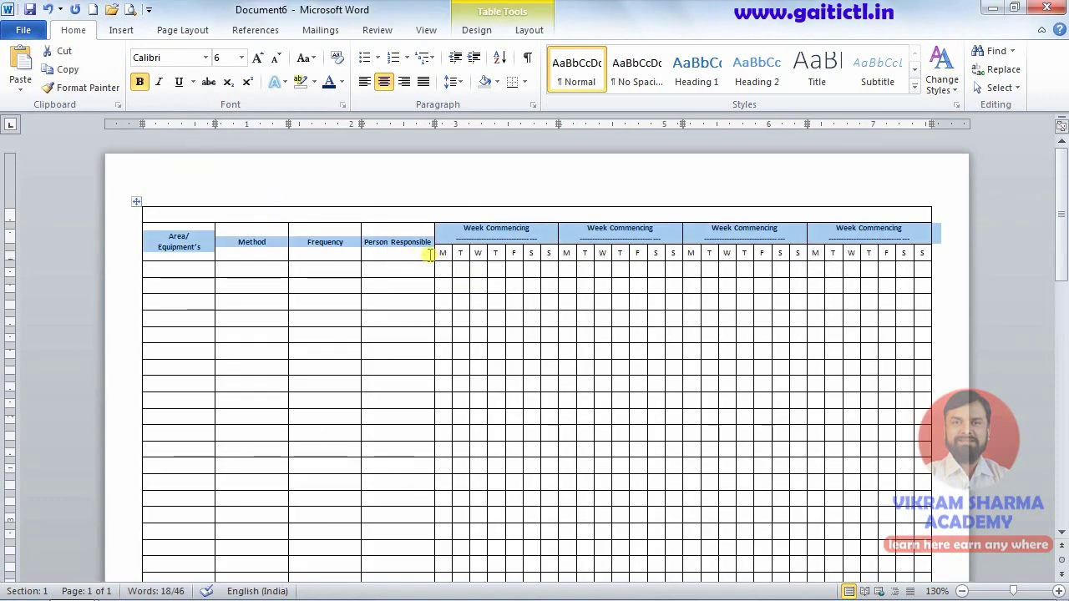
pyautogui.click(428, 254)
pyautogui.moveTo(439, 253)
pyautogui.mouseDown()
pyautogui.moveTo(889, 246)
pyautogui.moveTo(923, 259)
pyautogui.mouseUp()
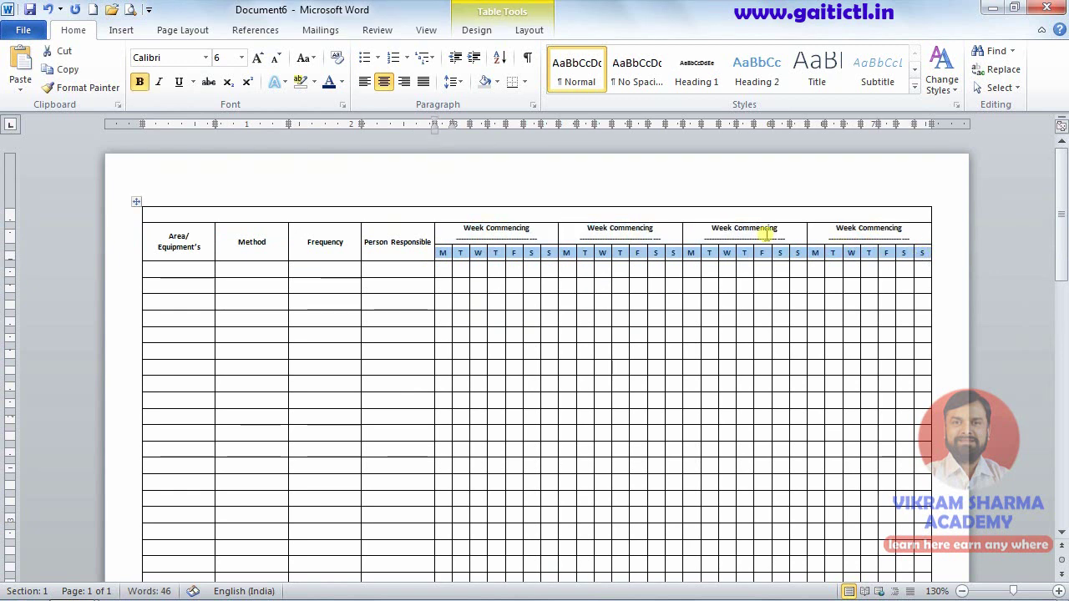
pyautogui.click(610, 217)
pyautogui.hotkey('alt', 'Tab')
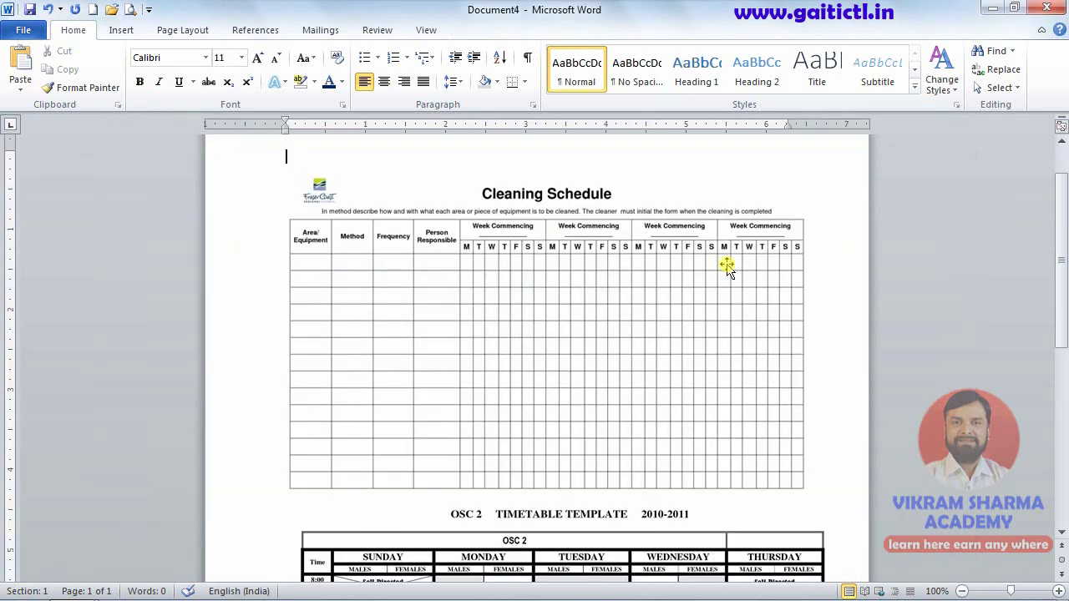
pyautogui.hotkey('alt', 'Tab')
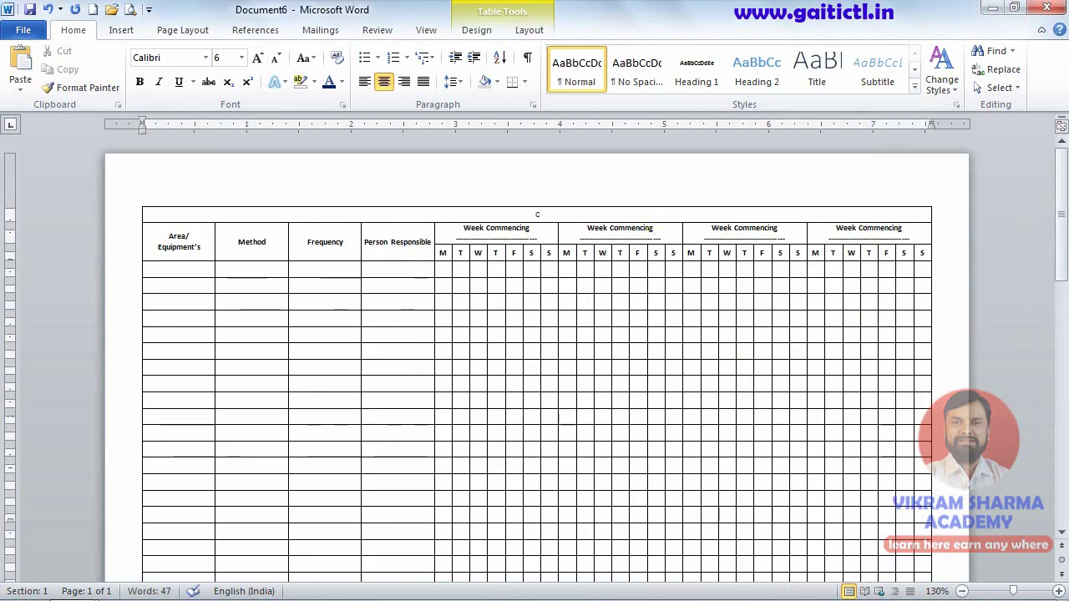
# - Type 'Cleaning Schedule' in the top row, with a second line 'In method' followed by filler text
pyautogui.write('leanin')
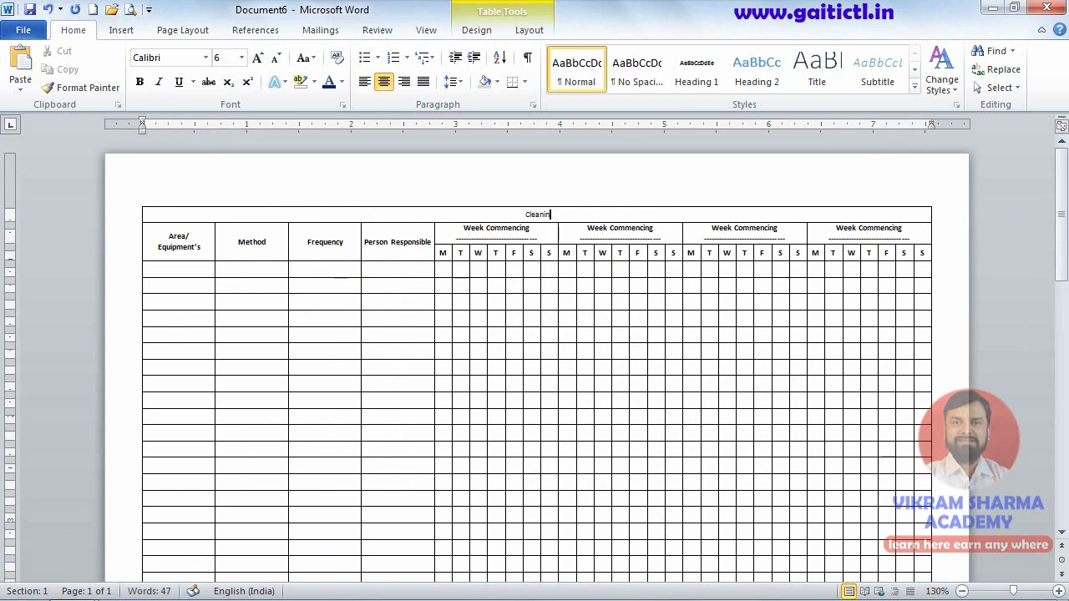
pyautogui.write('g Sc')
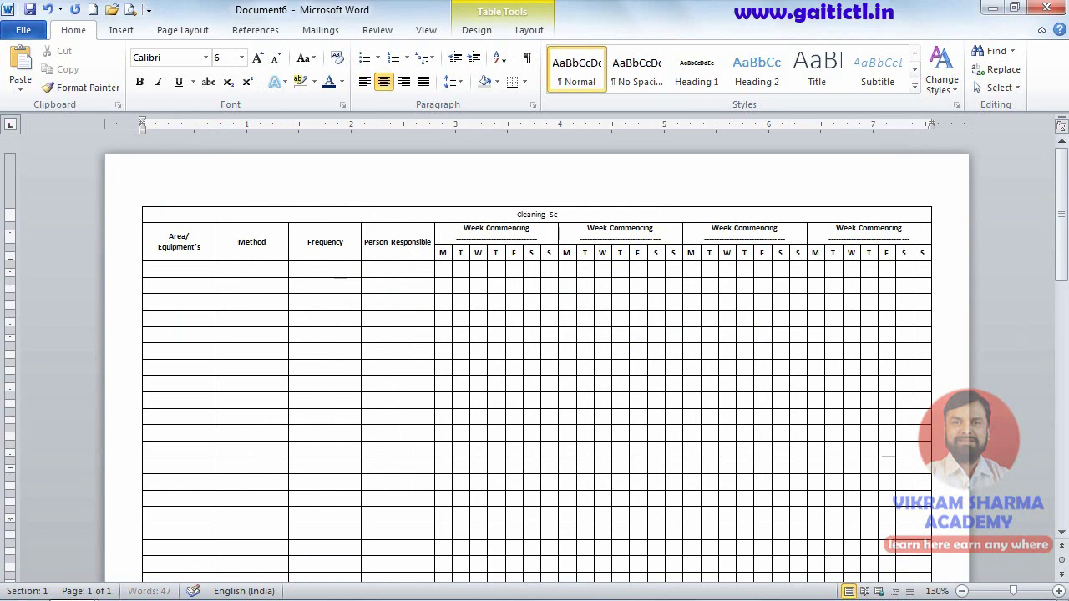
pyautogui.write('hedu')
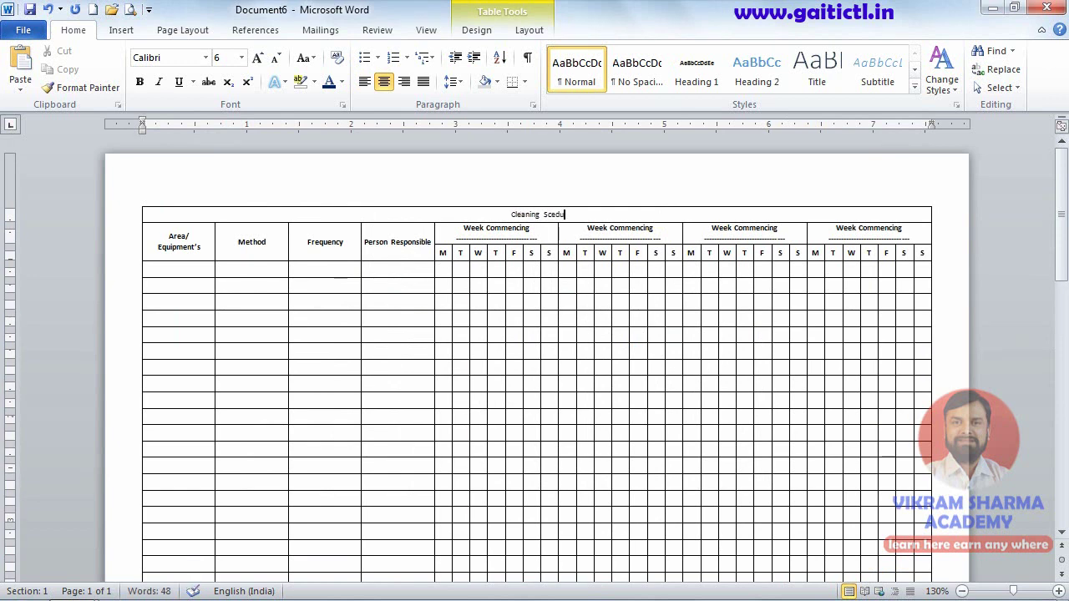
pyautogui.write('le')
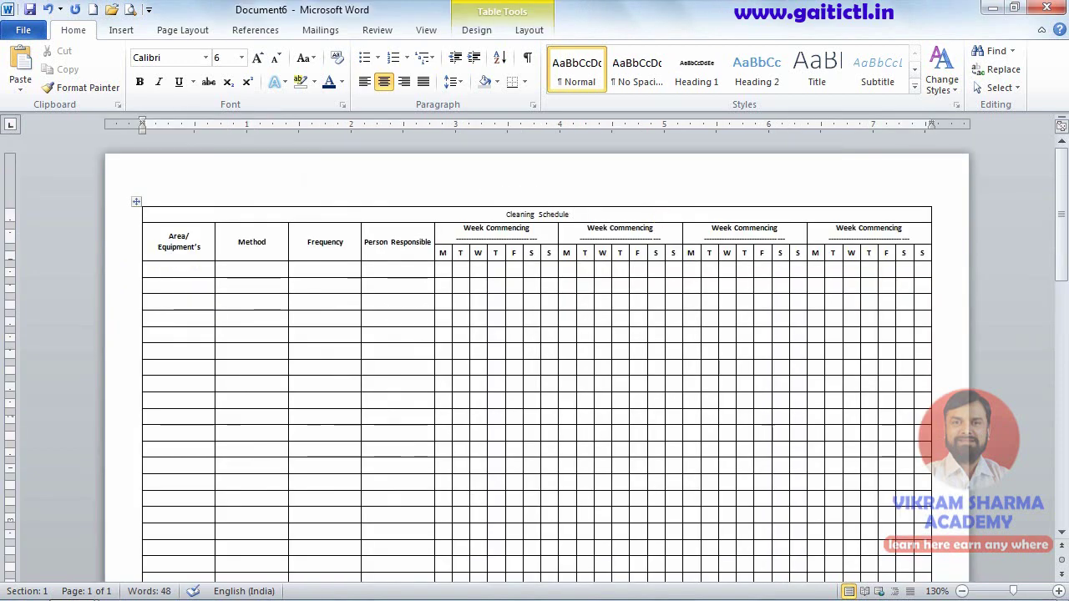
pyautogui.press('Return')
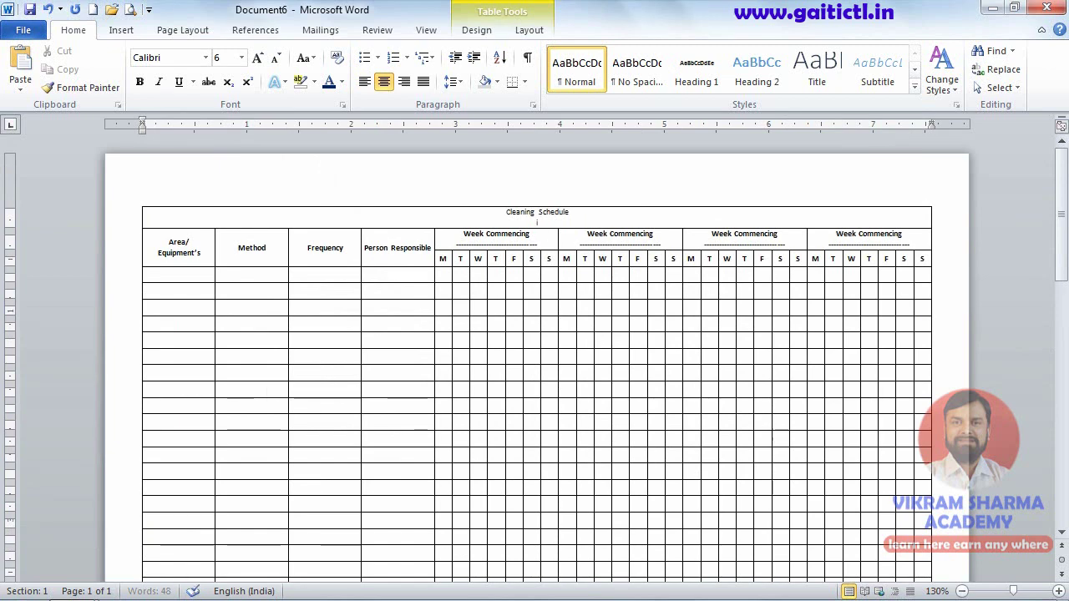
pyautogui.write('In met')
pyautogui.write('hod .........')
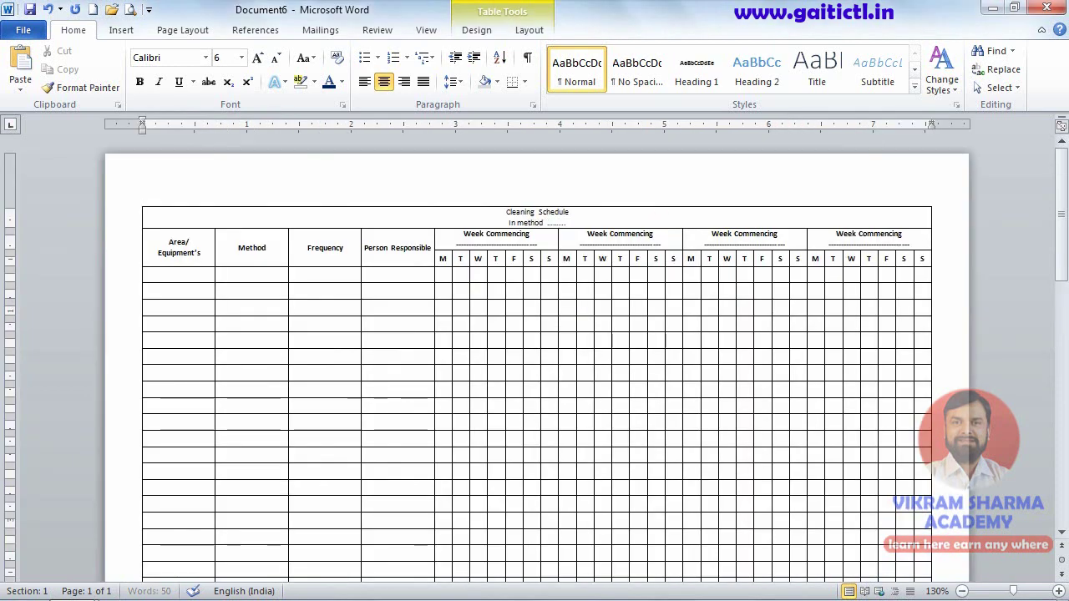
pyautogui.write('lkkdjlskdjfklsdjflksdjflk  sjdlkfjsdlk')
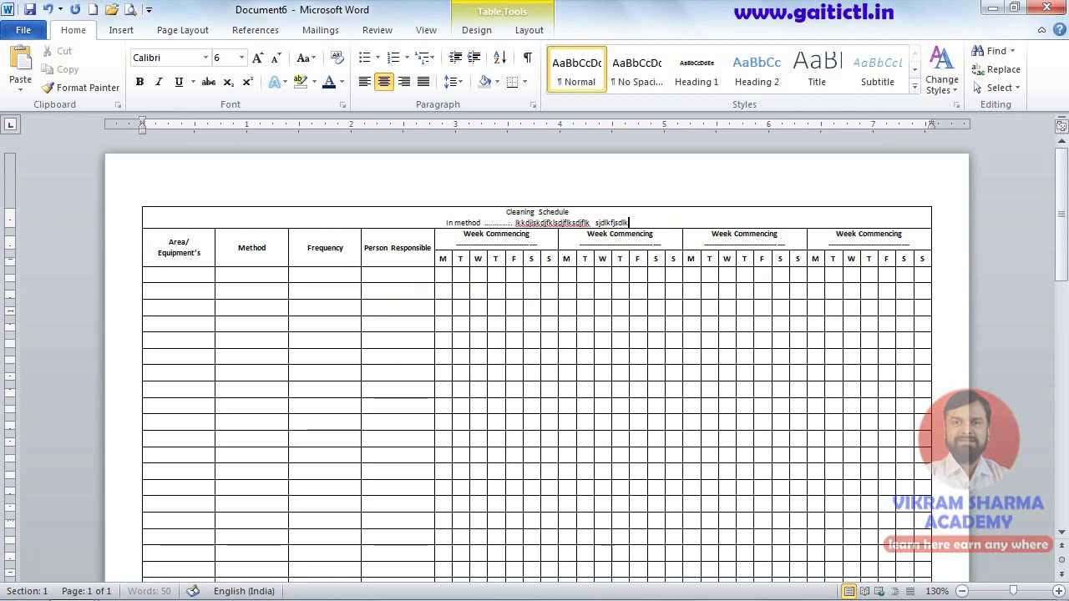
pyautogui.write('jflksdjflksj  flksdjflk  sdlkfjsdklfj  ksldjflkdsjflksjdlfk')
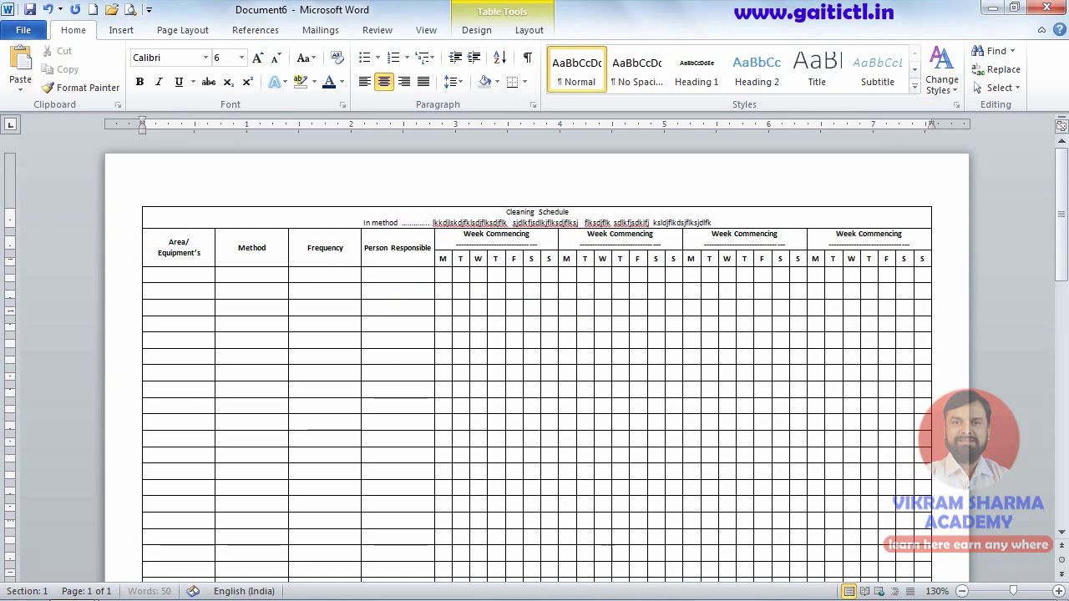
pyautogui.write('dlkfjsldkfjsdlkjflksj')
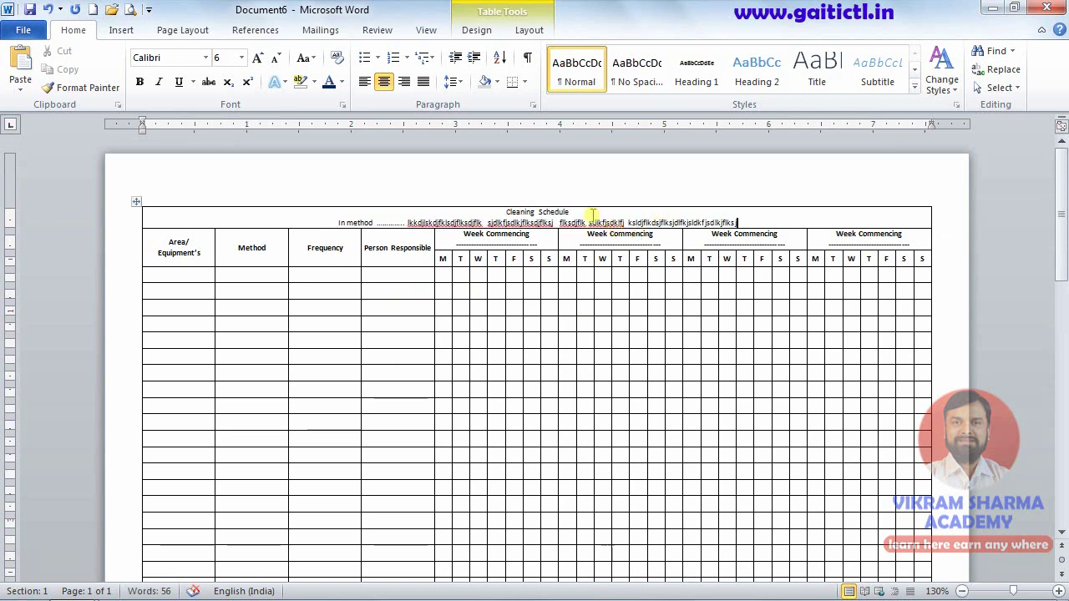
pyautogui.click(577, 207)
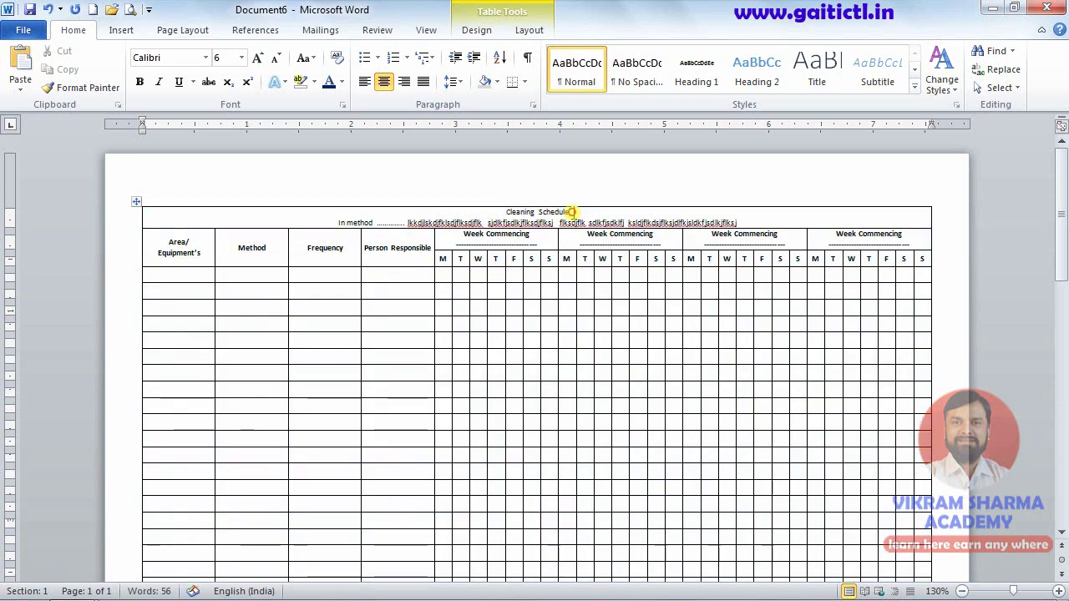
# - Grow the Cleaning Schedule title twice to 12 pt and make it bold
pyautogui.moveTo(575, 219); pyautogui.dragTo(506, 212)
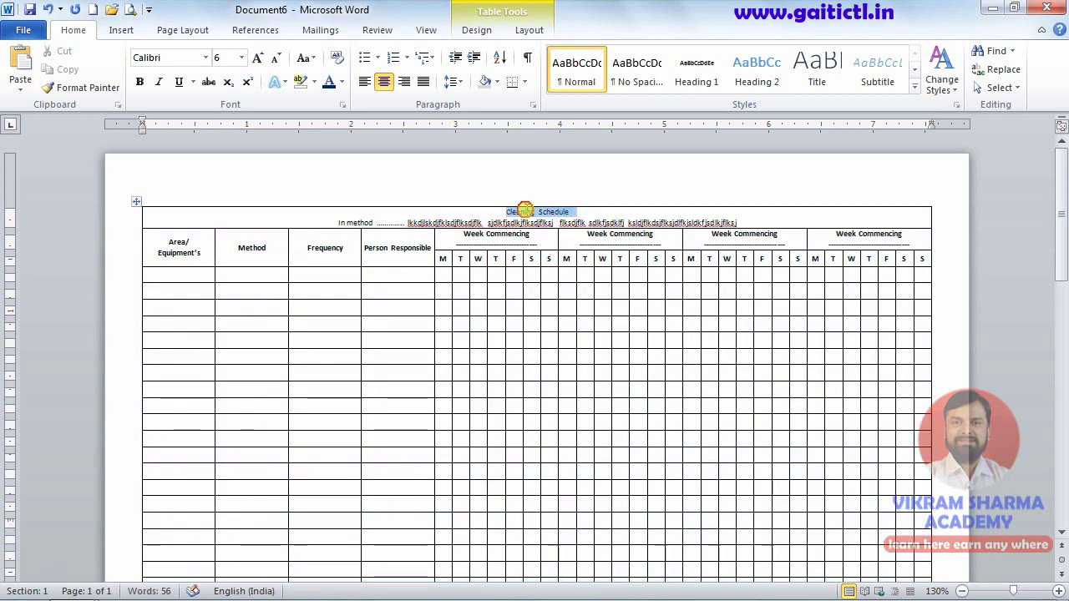
pyautogui.click(258, 58)
pyautogui.click(258, 58)
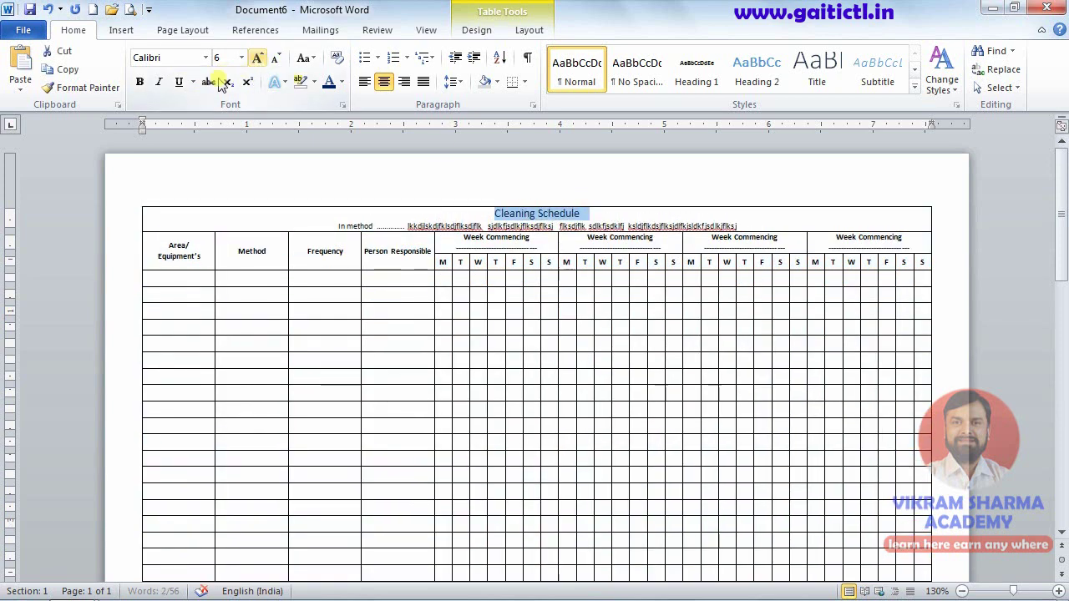
pyautogui.click(140, 81)
pyautogui.click(203, 220)
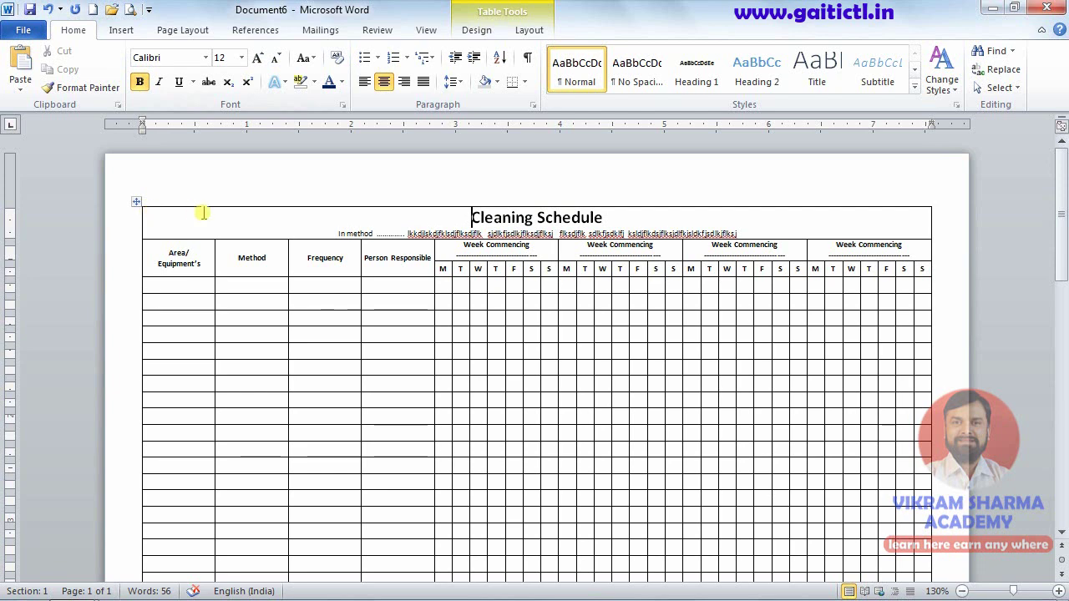
# - Scroll through Document4 to the OSC 2 TIMETABLE TEMPLATE 2010-2011 table
pyautogui.scroll(-5, 323, 267)
pyautogui.scroll(-5, 561, 401)
pyautogui.scroll(5, 596, 389)
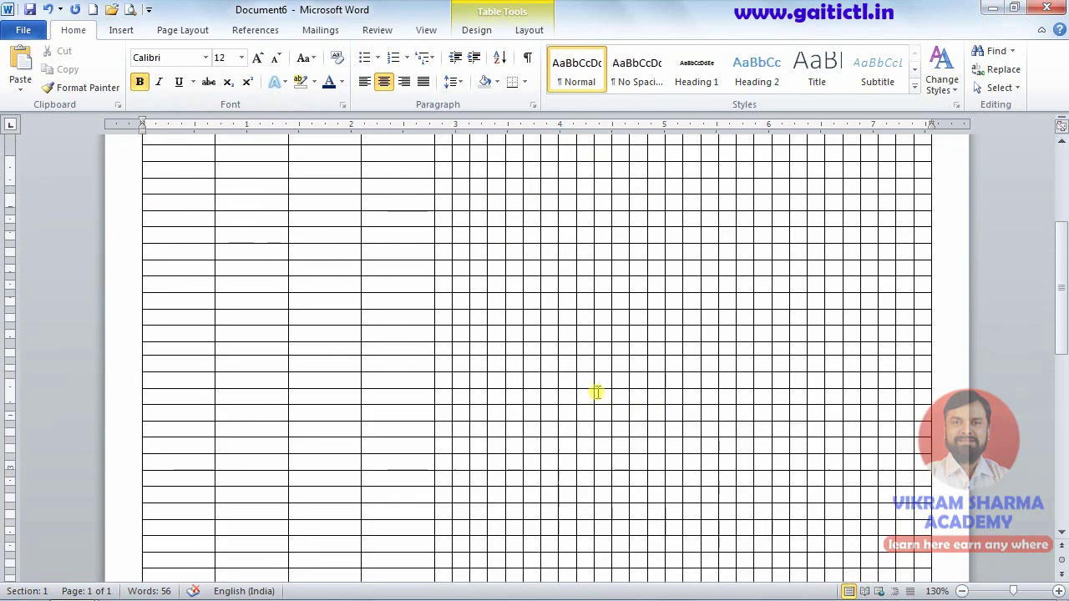
pyautogui.scroll(5, 619, 398)
pyautogui.scroll(-1, 624, 395)
pyautogui.scroll(-4, 627, 392)
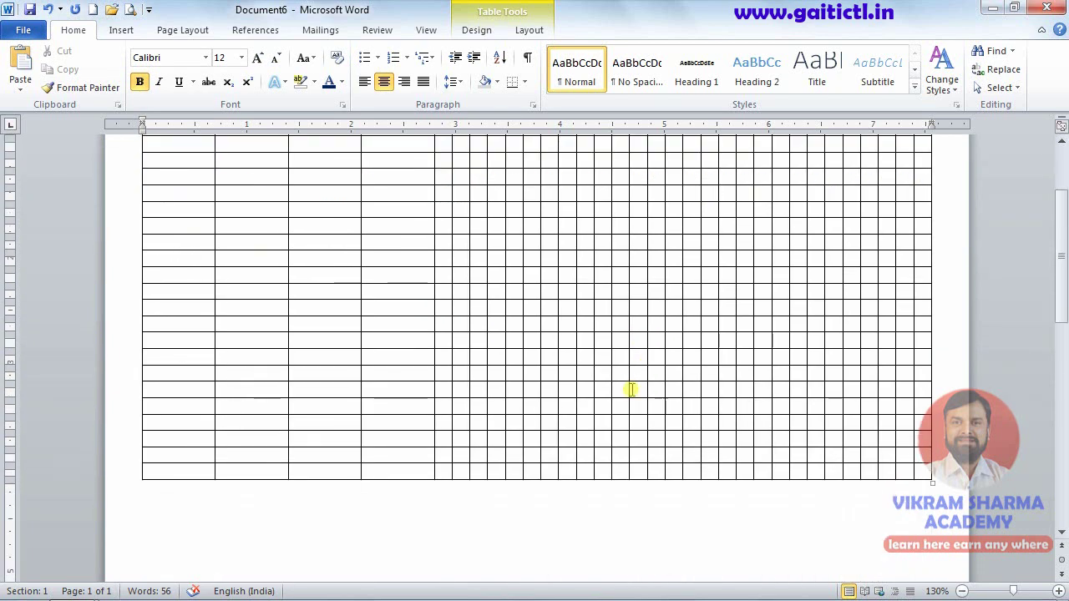
pyautogui.scroll(5, 630, 389)
pyautogui.scroll(-5, 639, 387)
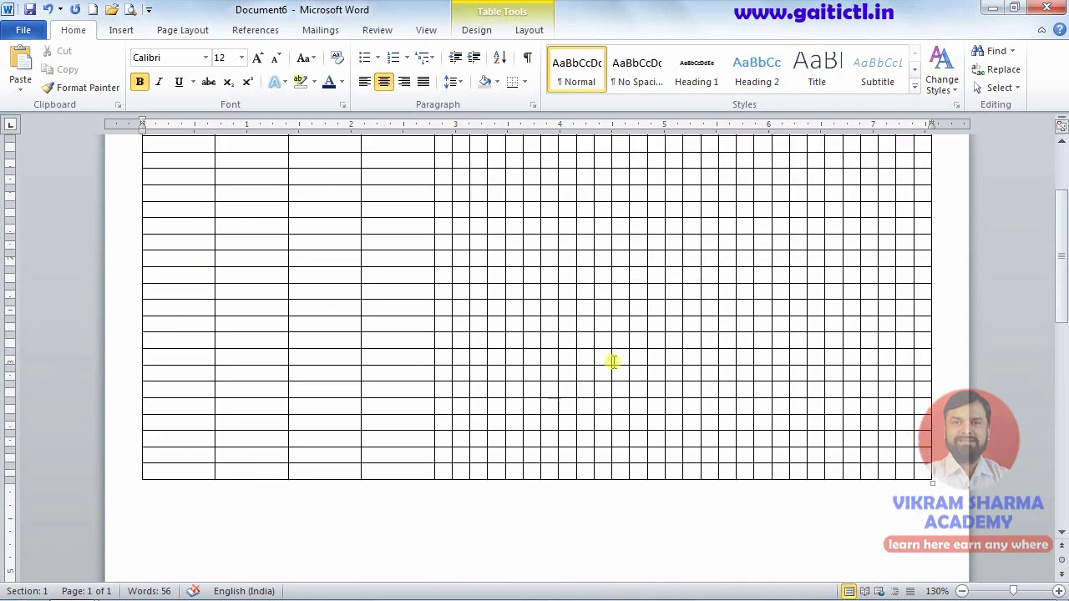
pyautogui.scroll(-3, 594, 362)
pyautogui.scroll(-3, 626, 498)
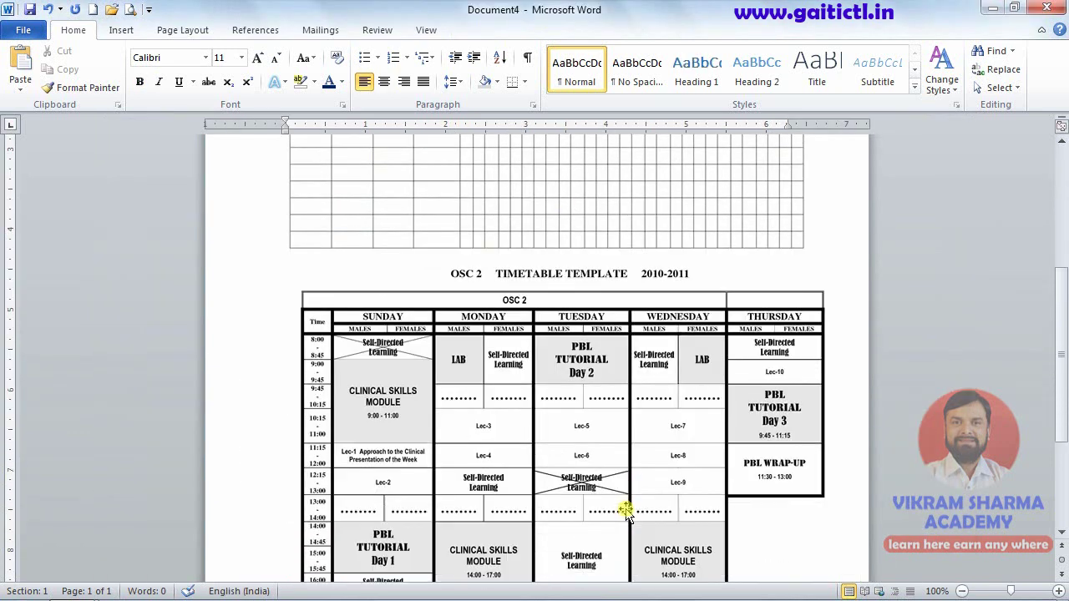
pyautogui.scroll(-1, 625, 506)
pyautogui.scroll(-1, 625, 511)
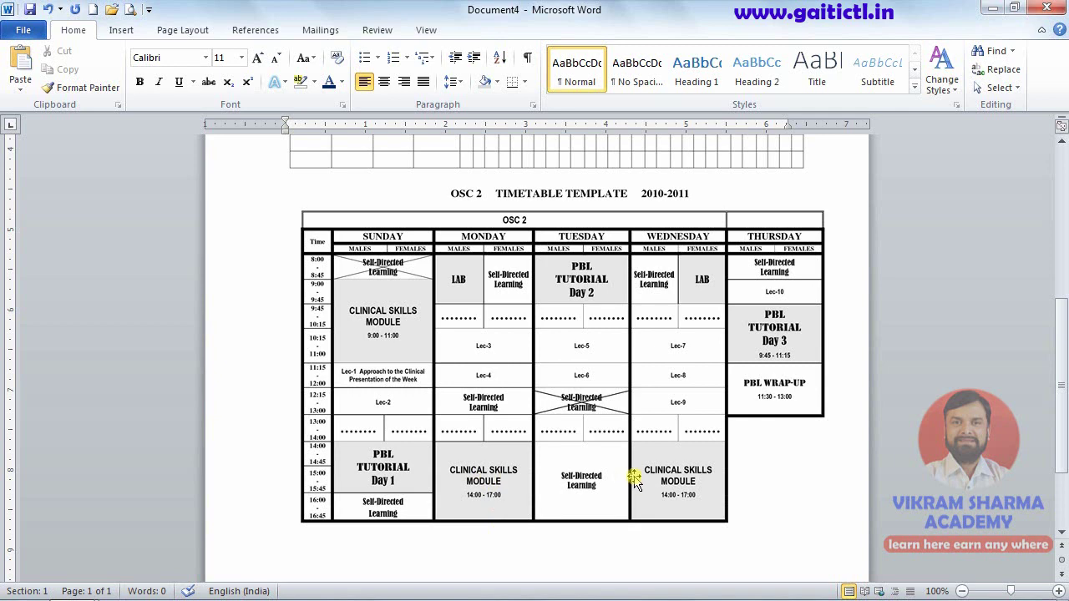
# - Leave the earlier table documents and start a new blank document, Document7
pyautogui.hotkey('alt', 'Tab')
pyautogui.scroll(3, 576, 413)
pyautogui.scroll(-3, 568, 426)
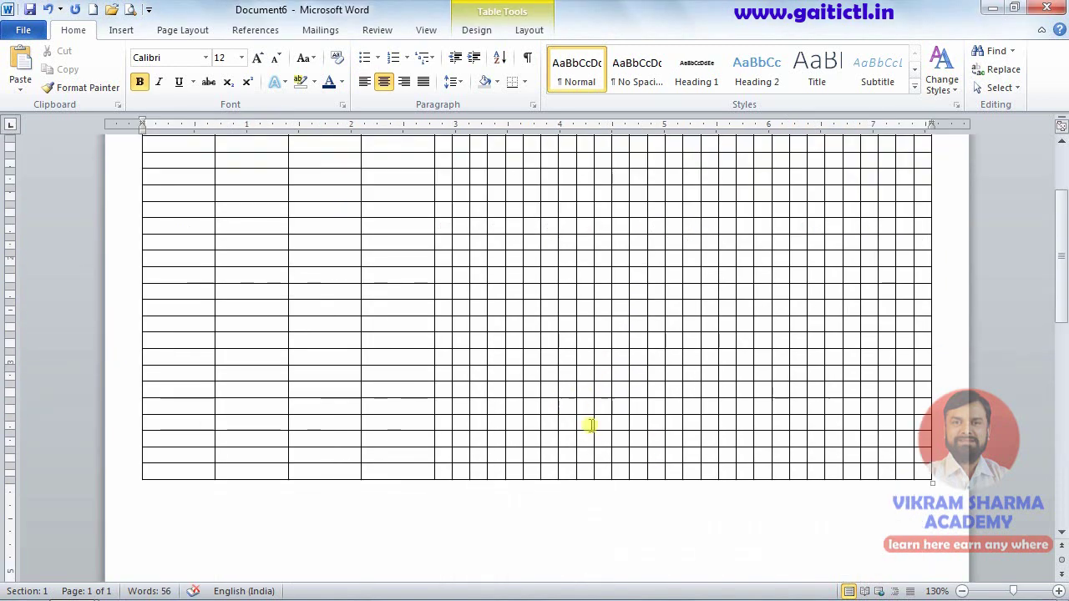
pyautogui.hotkey('ctrl', 'n')
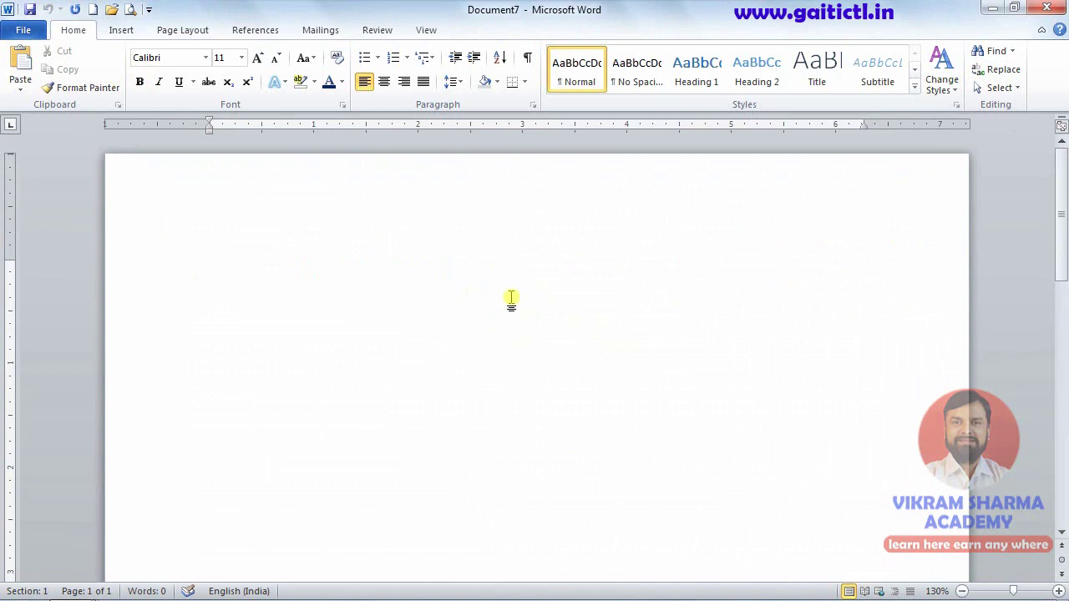
# - Insert a 3-column, 8-row table and merge its first row into one cell
pyautogui.click(121, 30)
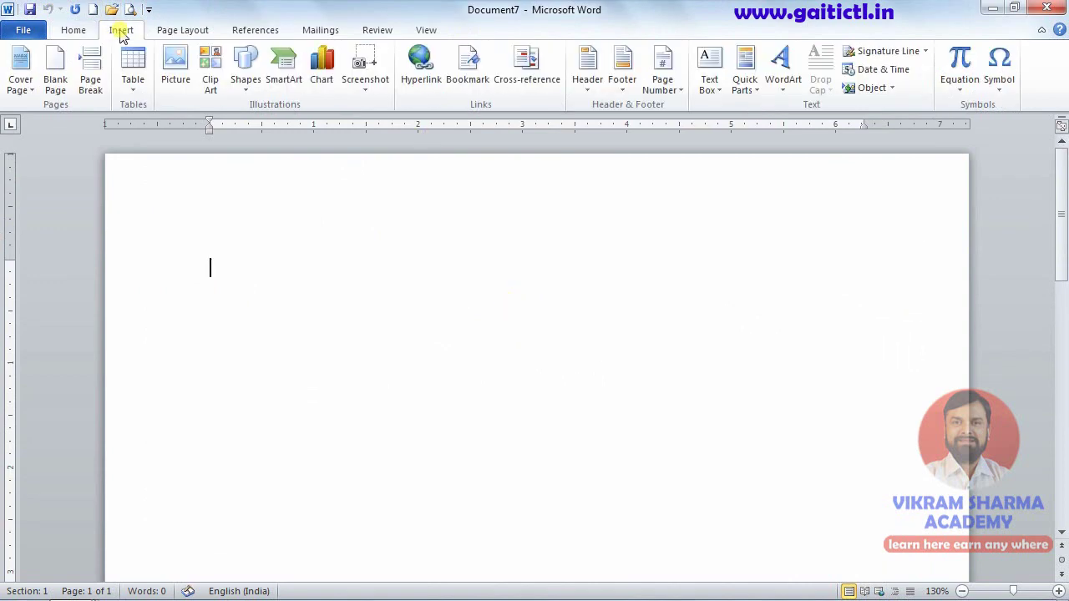
pyautogui.click(135, 86)
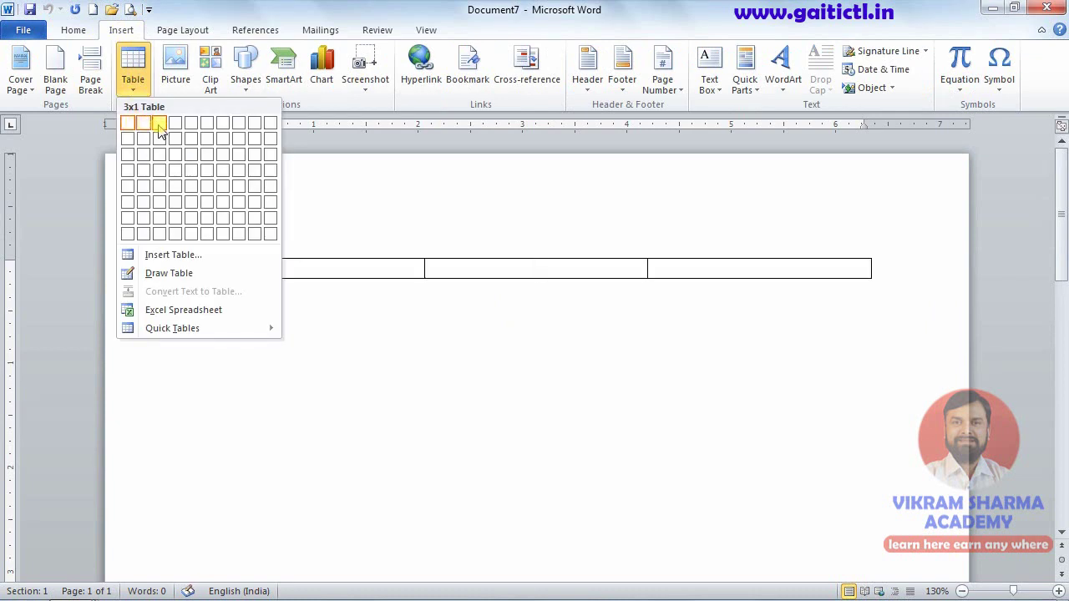
pyautogui.click(162, 233)
pyautogui.moveTo(375, 268); pyautogui.dragTo(677, 279)
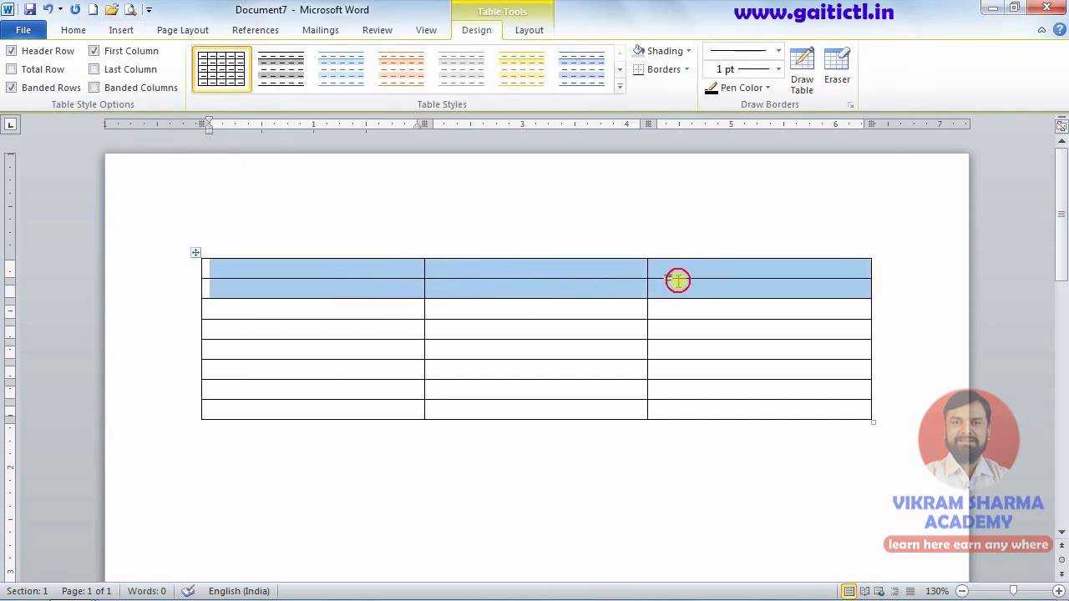
pyautogui.click(529, 30)
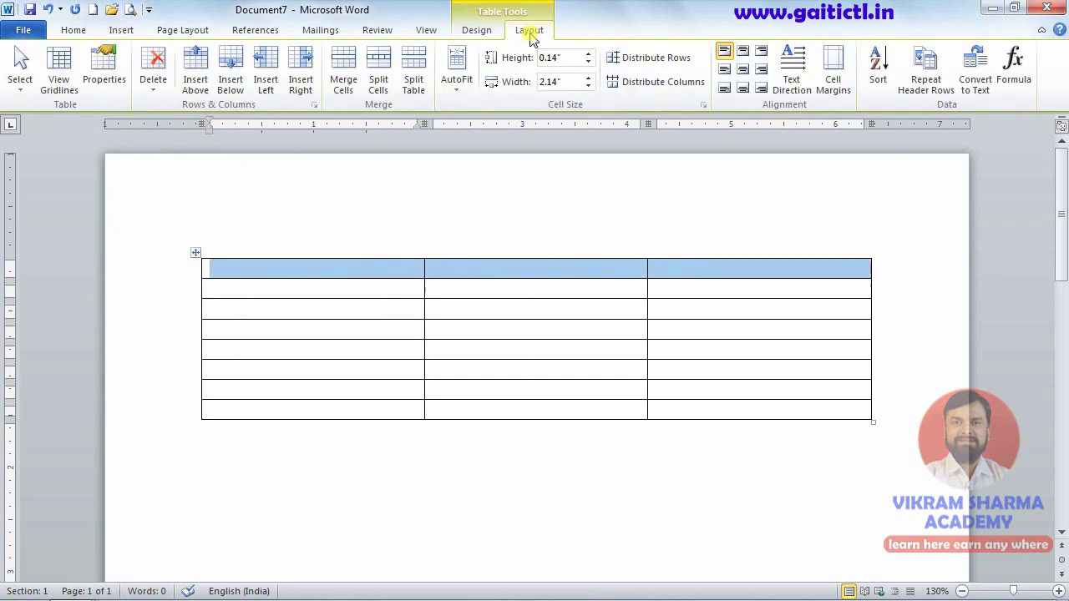
pyautogui.click(342, 79)
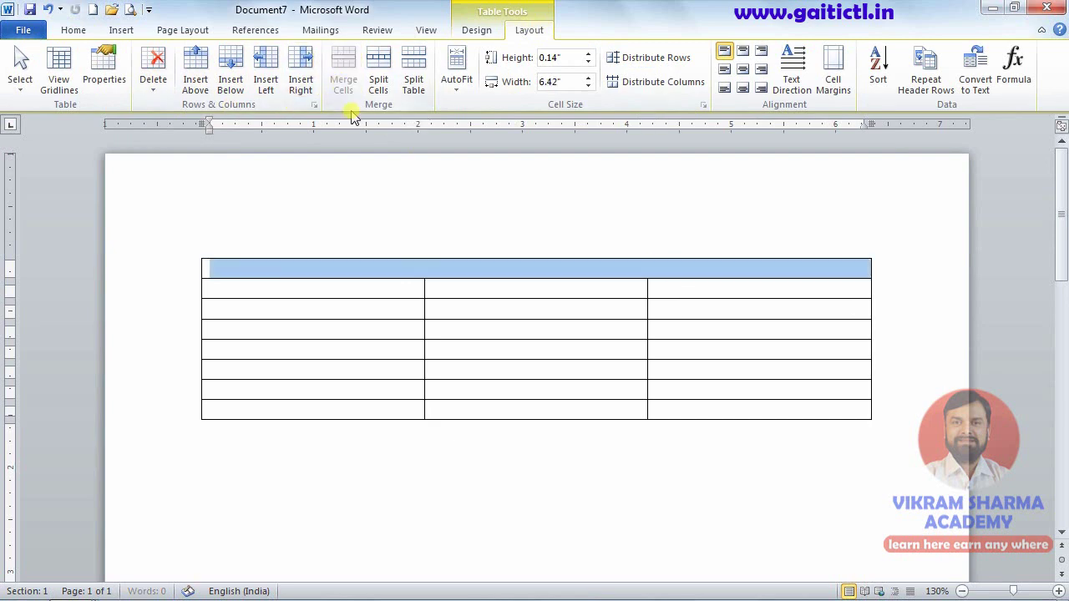
pyautogui.click(440, 290)
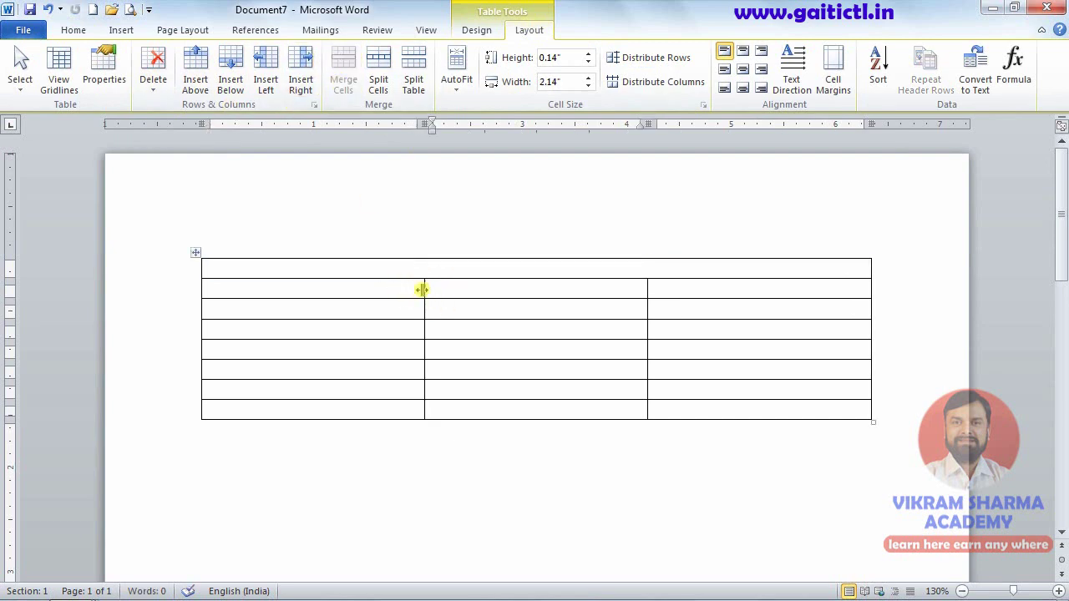
# - Widen the first column, narrow the middle column, and centre the merged top row
pyautogui.moveTo(423, 289); pyautogui.dragTo(528, 304)
pyautogui.click(648, 290)
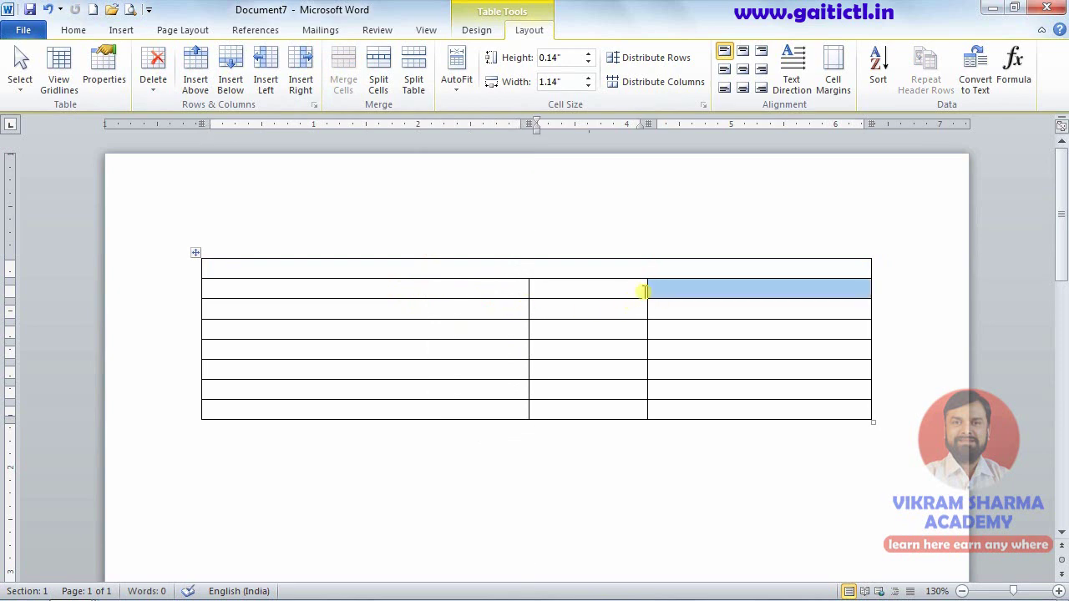
pyautogui.click(646, 290)
pyautogui.moveTo(646, 289); pyautogui.dragTo(555, 291)
pyautogui.click(515, 271)
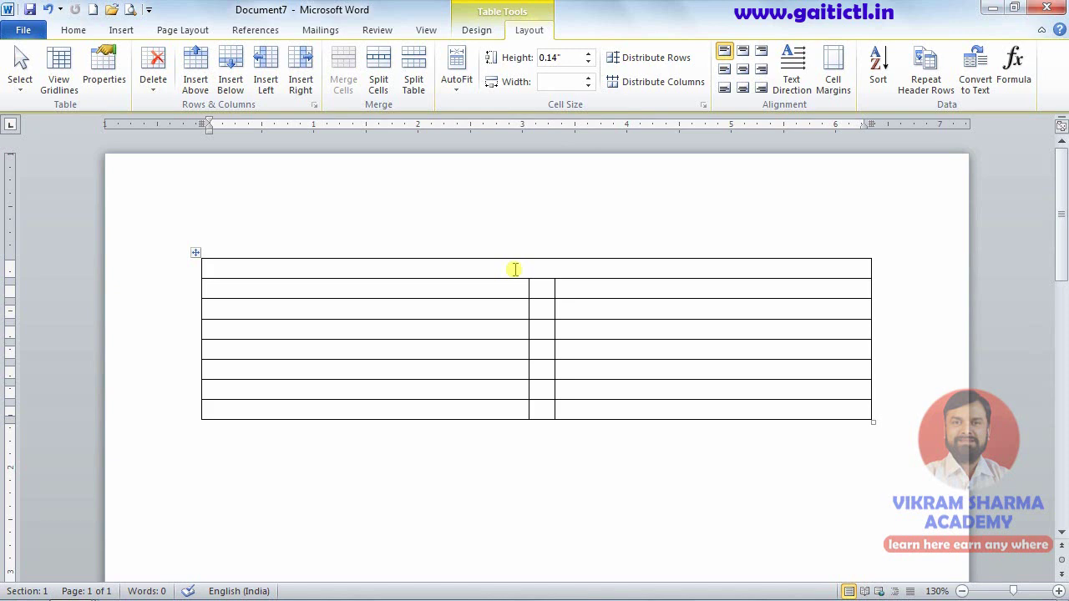
pyautogui.click(742, 69)
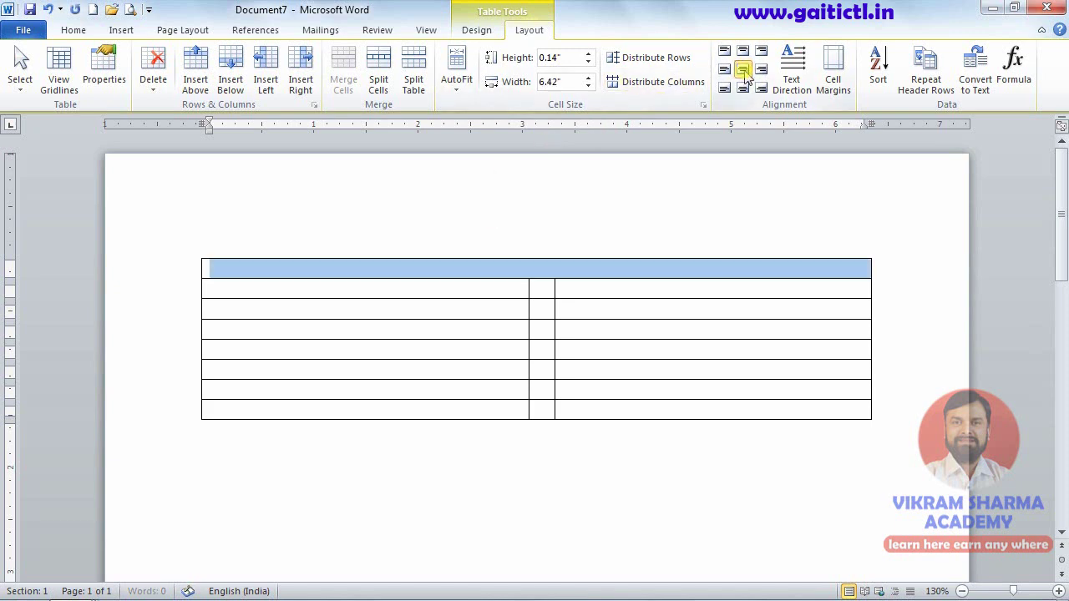
# - Add the capitalised BIODATA heading and a NAME row with '-' and XYZ, slightly widening the dash column
pyautogui.click(538, 269)
pyautogui.press('capslock')
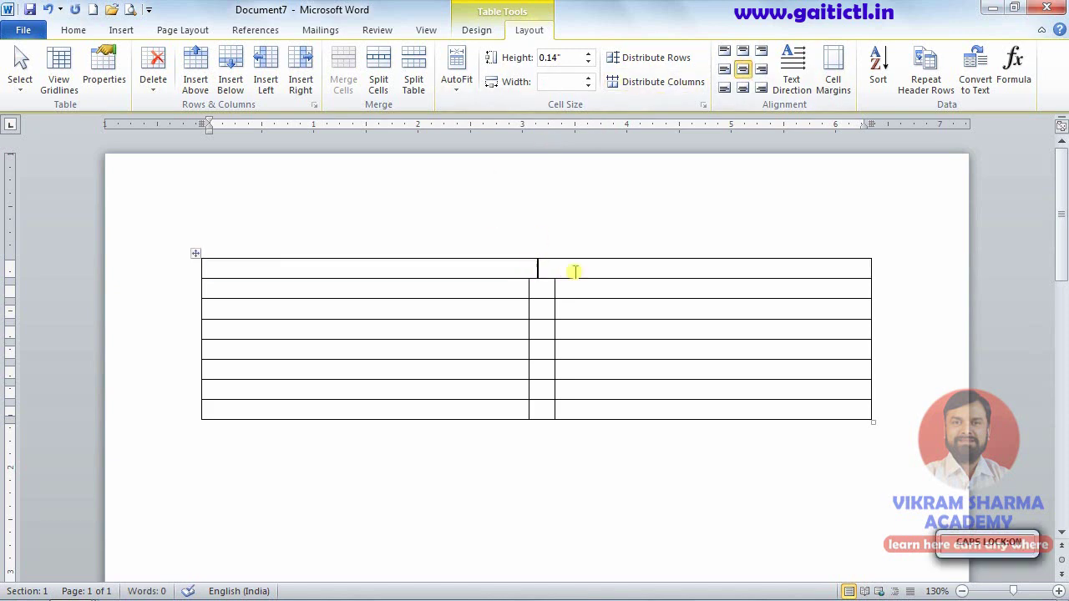
pyautogui.write('BIODAT')
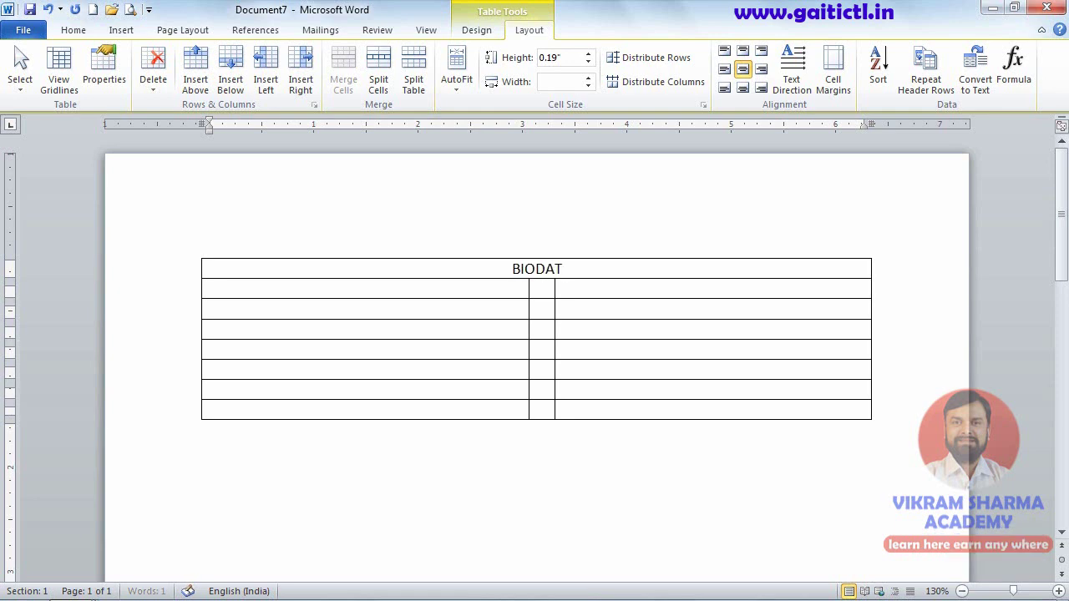
pyautogui.write('A')
pyautogui.press('Down')
pyautogui.press('Left')
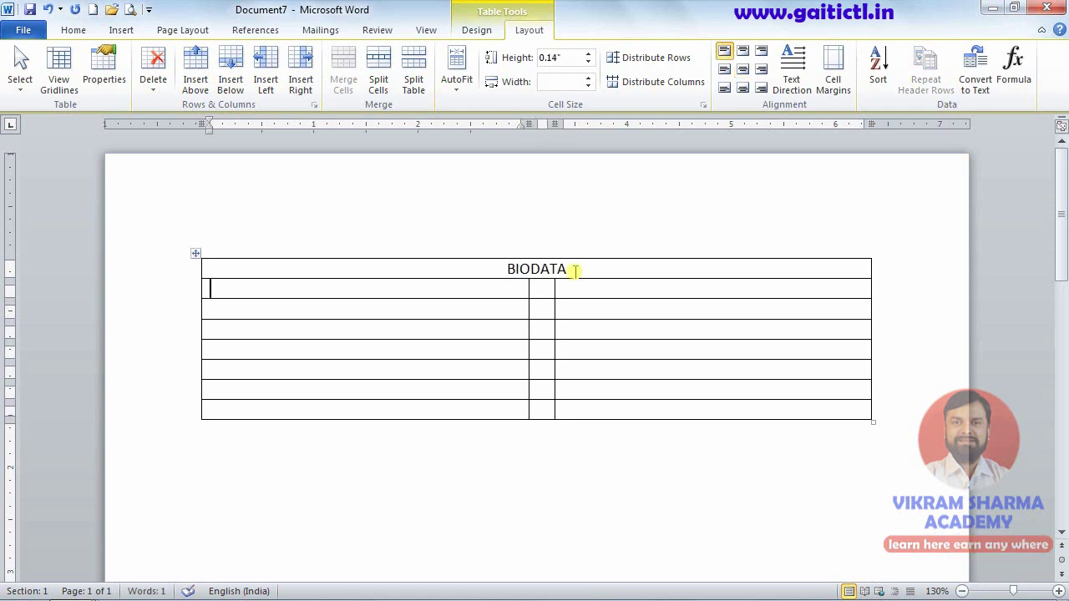
pyautogui.write('NAME')
pyautogui.press('Tab')
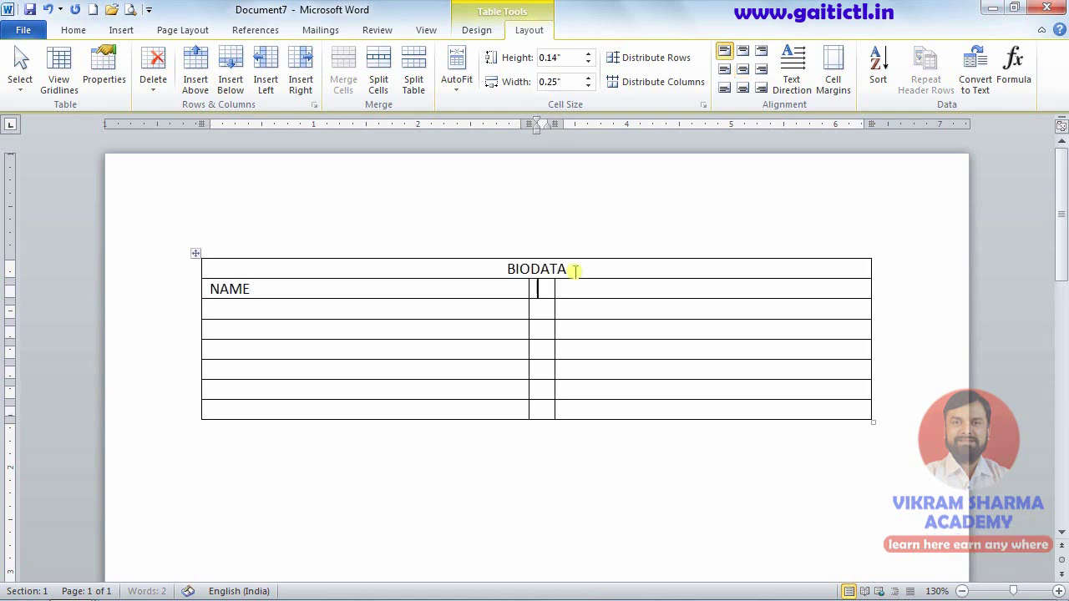
pyautogui.write('-')
pyautogui.press('Tab')
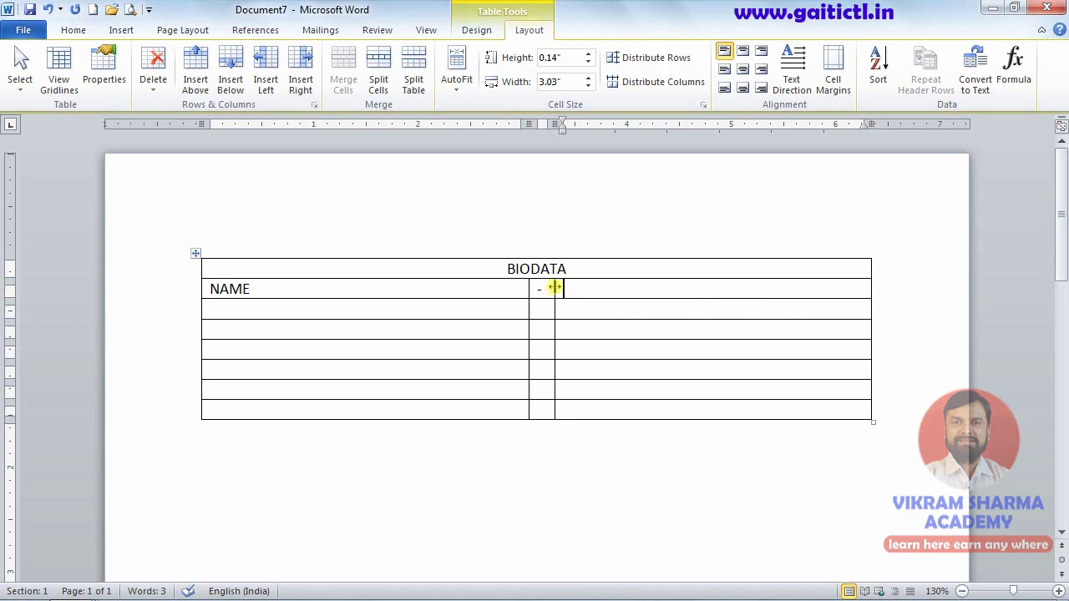
pyautogui.moveTo(554, 287); pyautogui.dragTo(587, 288)
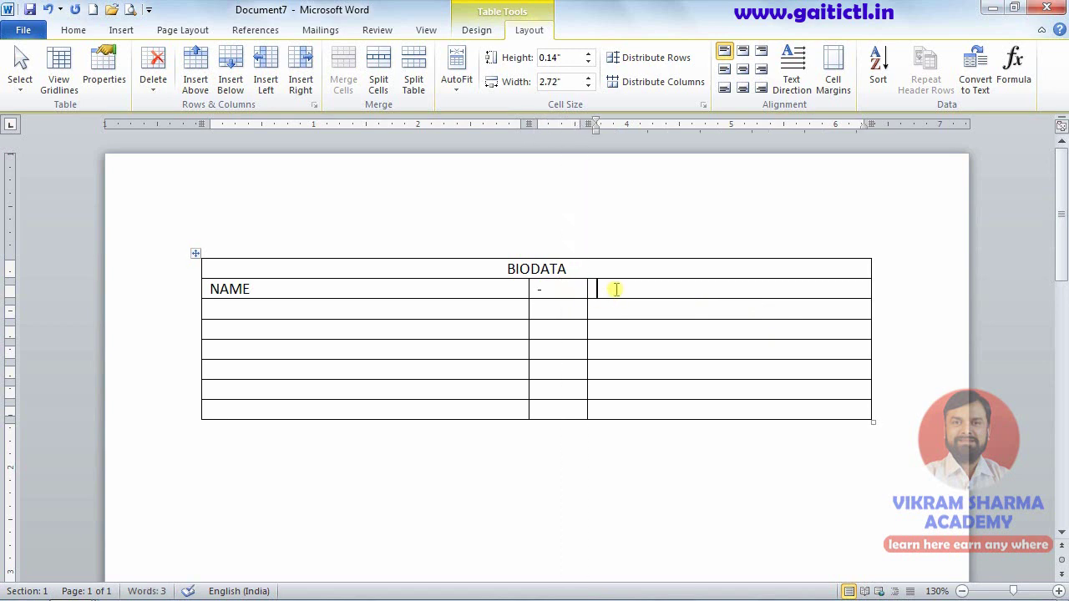
pyautogui.write('XYZ')
# - Fill the FATHER'S NAME row with '-' and ABC, and the DOB row with '-' and XX/XX/XX
pyautogui.press('Tab')
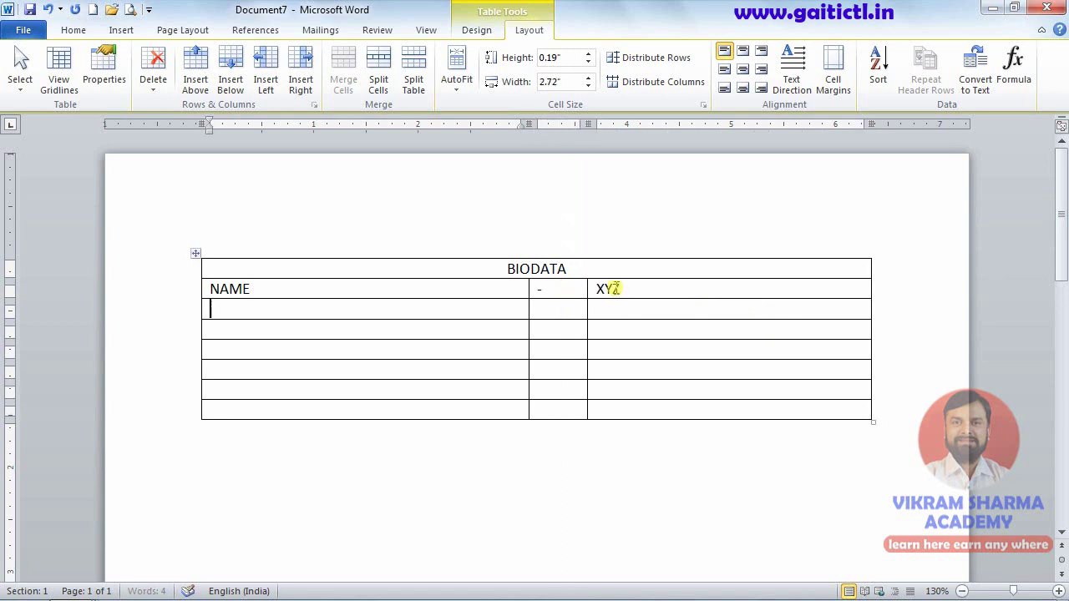
pyautogui.write('FAT')
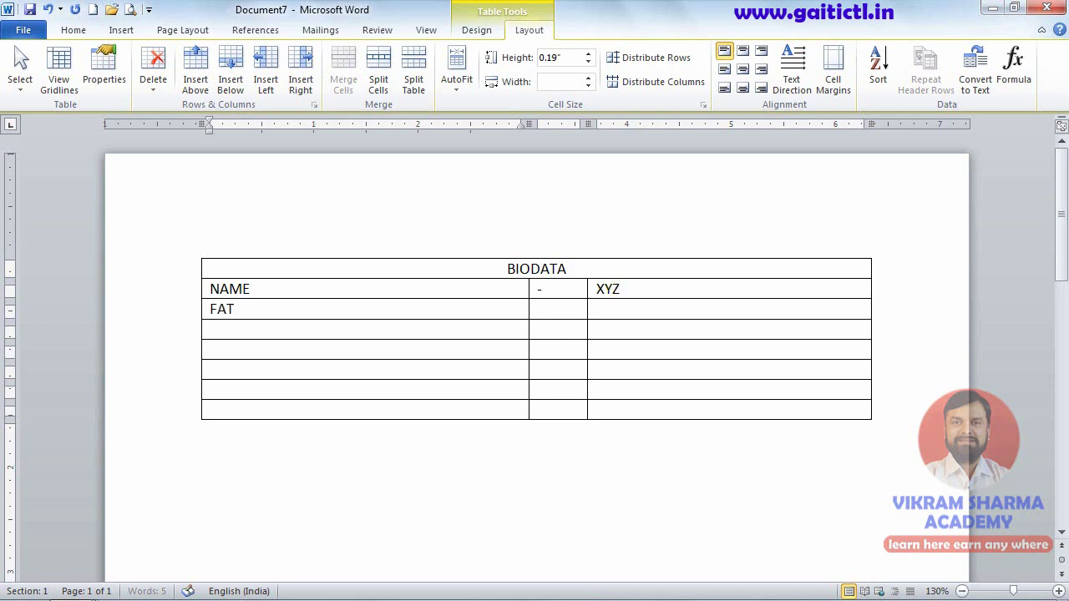
pyautogui.write("HER'S NA")
pyautogui.write('ME')
pyautogui.press('Tab')
pyautogui.write('-')
pyautogui.press('Tab')
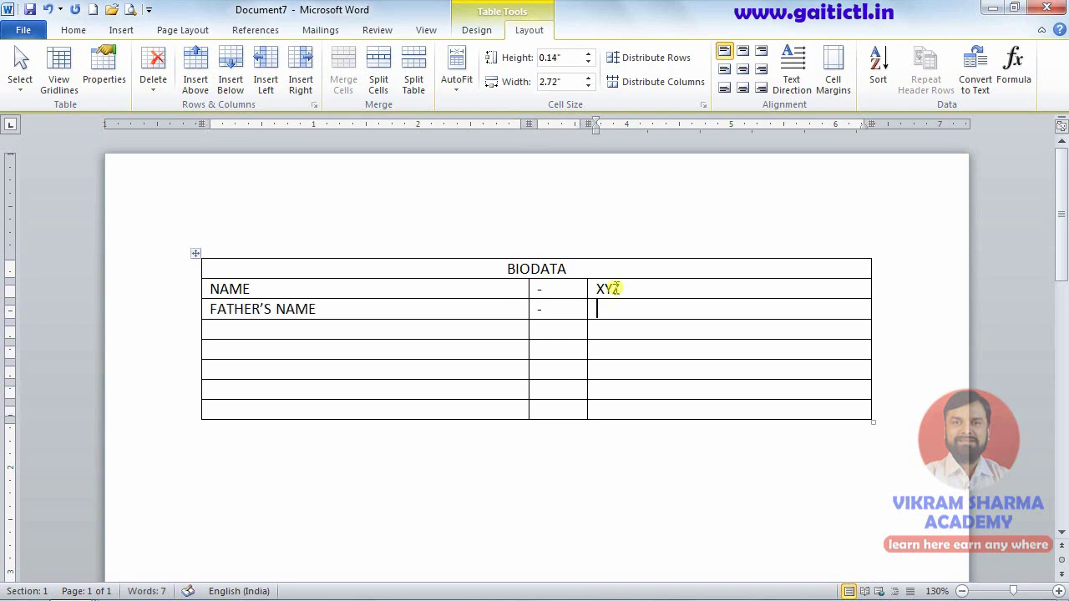
pyautogui.write('ABC')
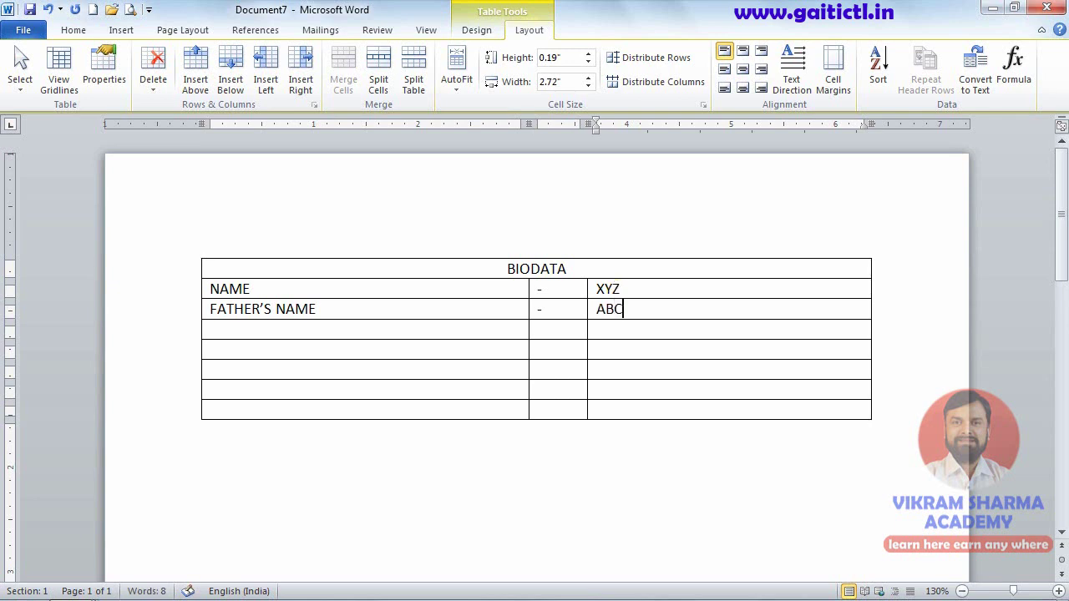
pyautogui.press('Tab')
pyautogui.write('DO')
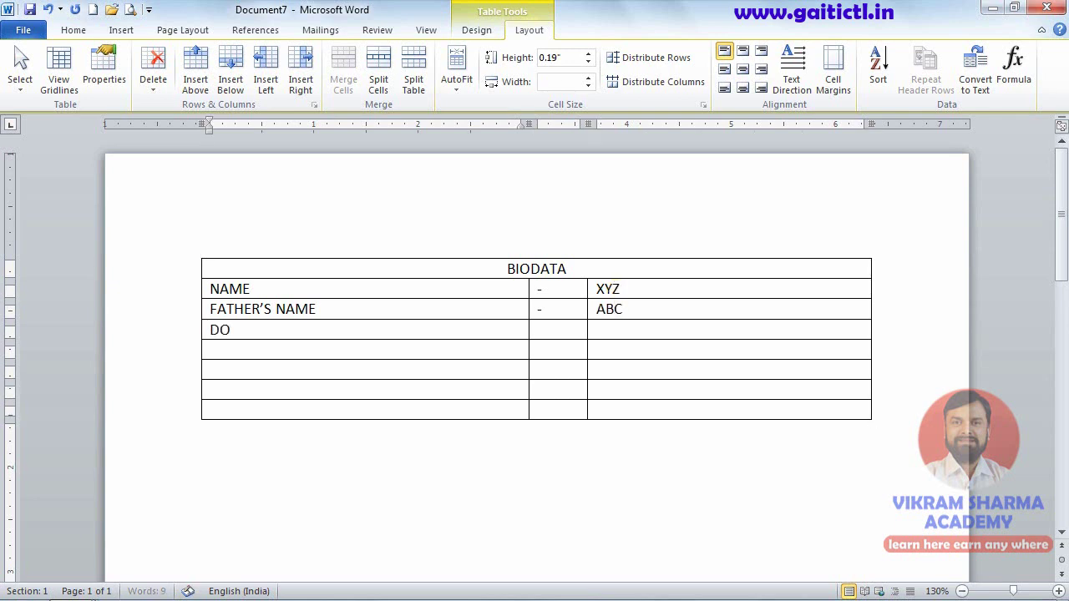
pyautogui.write('B')
pyautogui.press('Tab')
pyautogui.write('-')
pyautogui.press('Tab')
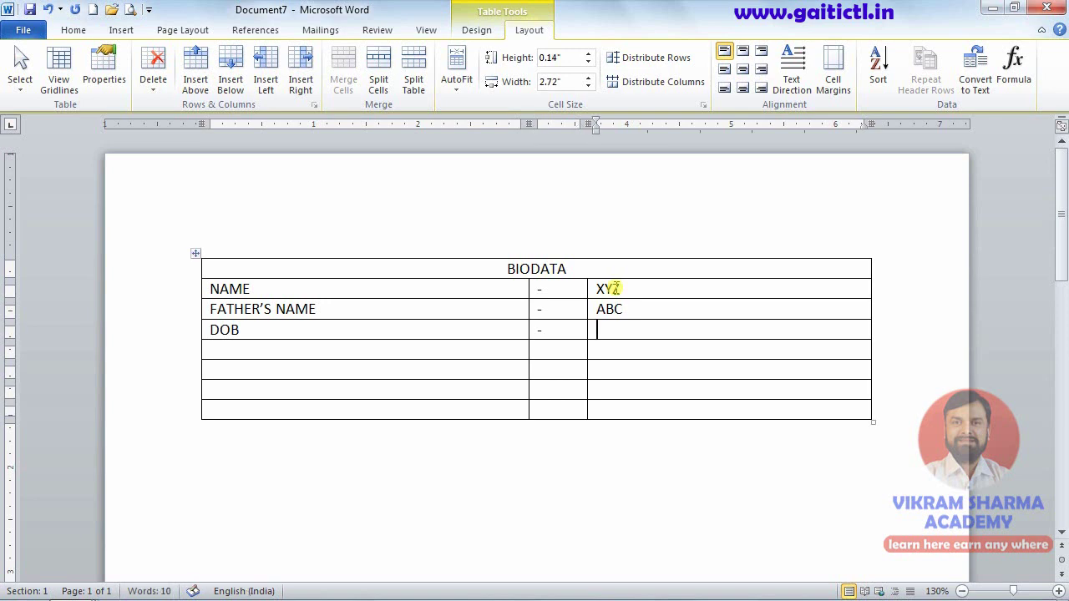
pyautogui.write('XX')
pyautogui.write('/XX/XXXX')
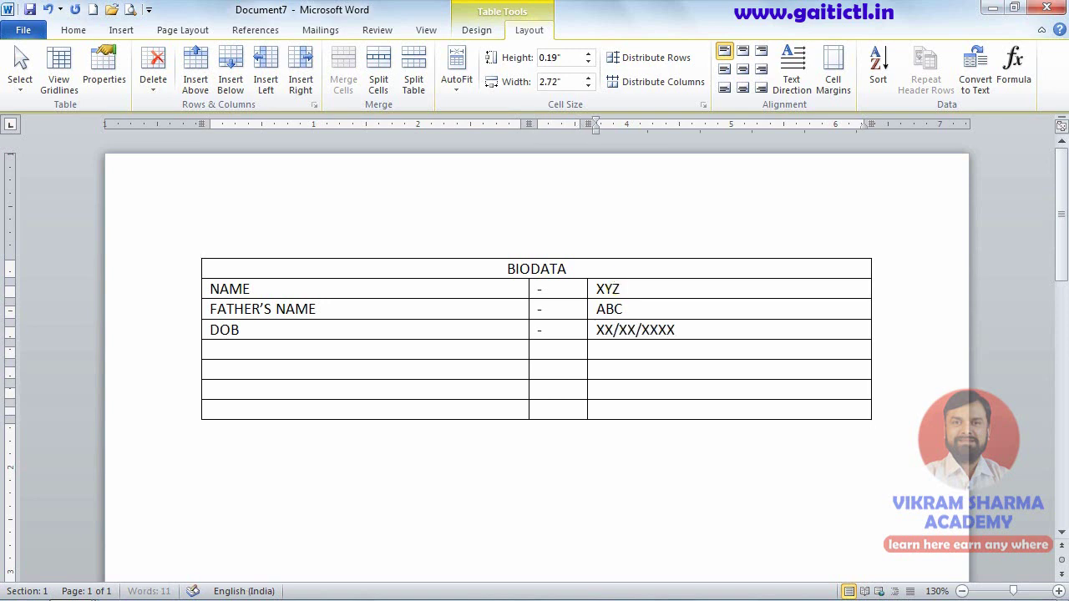
# - Fill the MOB row with '-' and XXXXXXXXX, and the CITY row with '-' and placeholder X's
pyautogui.press('Tab')
pyautogui.write('M')
pyautogui.write('OB')
pyautogui.press('Tab')
pyautogui.write('-')
pyautogui.press('Tab')
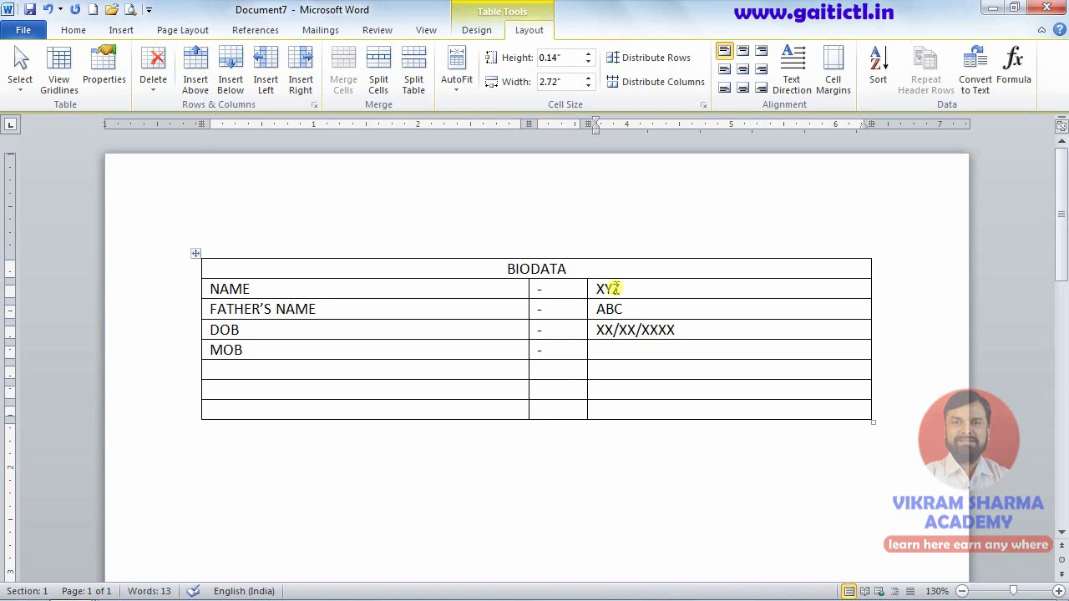
pyautogui.write('XX')
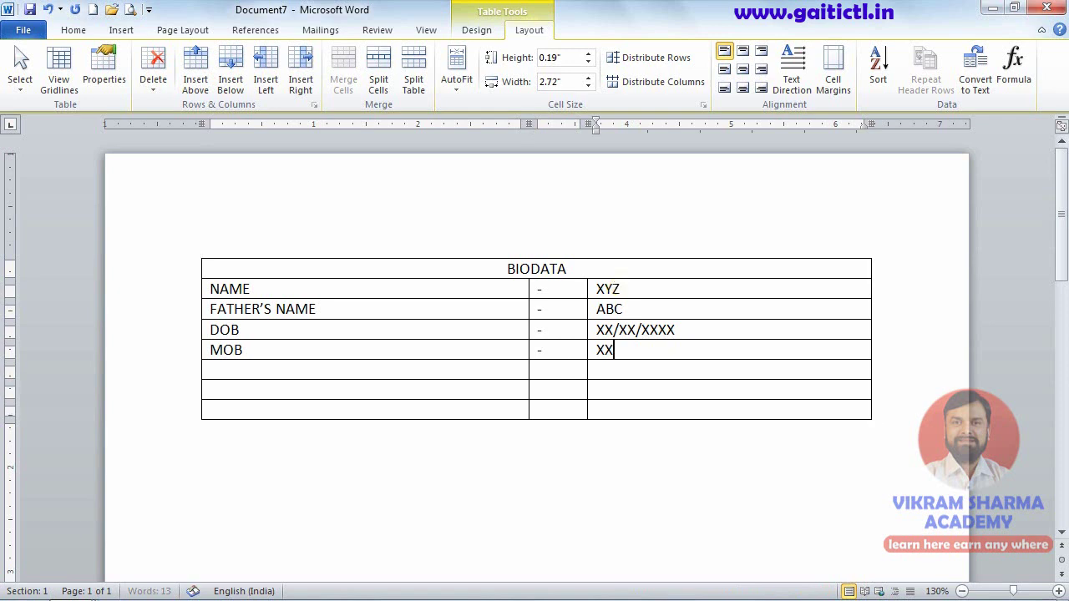
pyautogui.write('XXXXXXX')
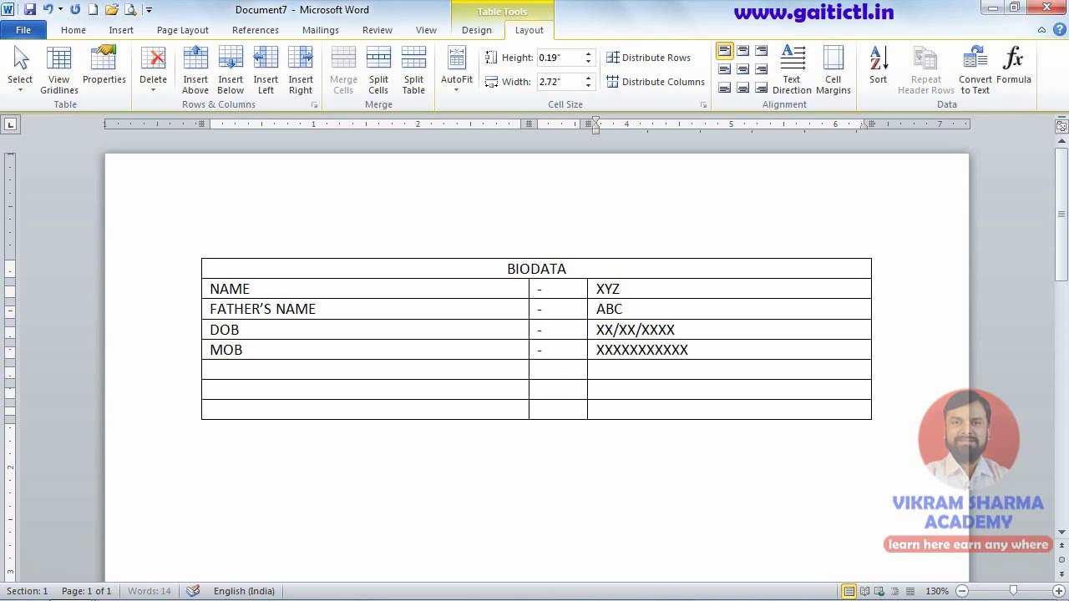
pyautogui.press('Tab')
pyautogui.write('CIT')
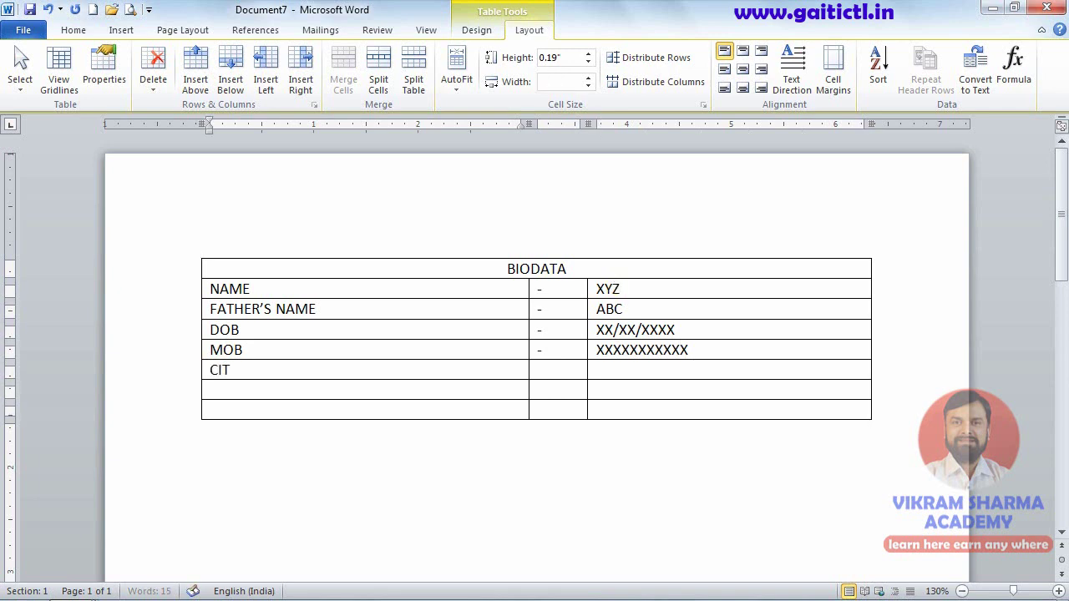
pyautogui.write('Y')
pyautogui.press('Tab')
pyautogui.write('-')
pyautogui.press('Tab')
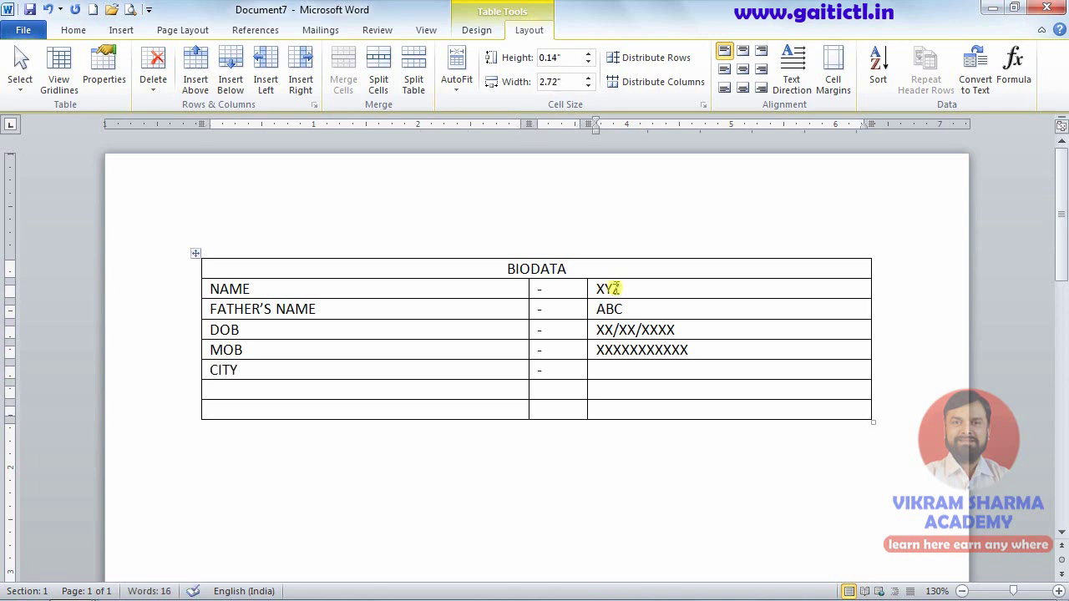
pyautogui.write('X')
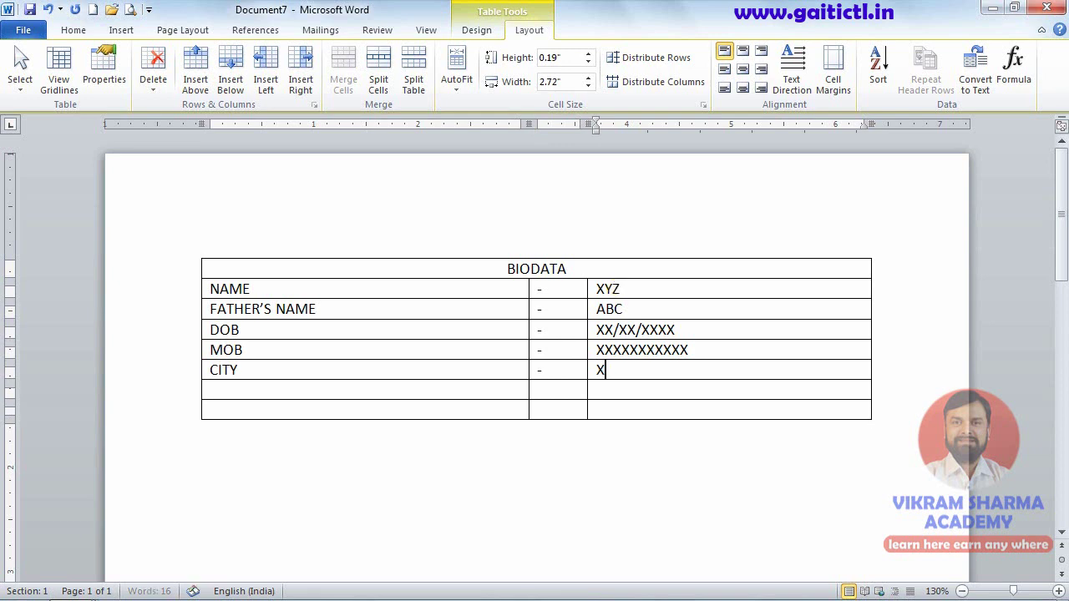
pyautogui.write('XXXXXXXXXXXXXXXX')
pyautogui.press('Tab')
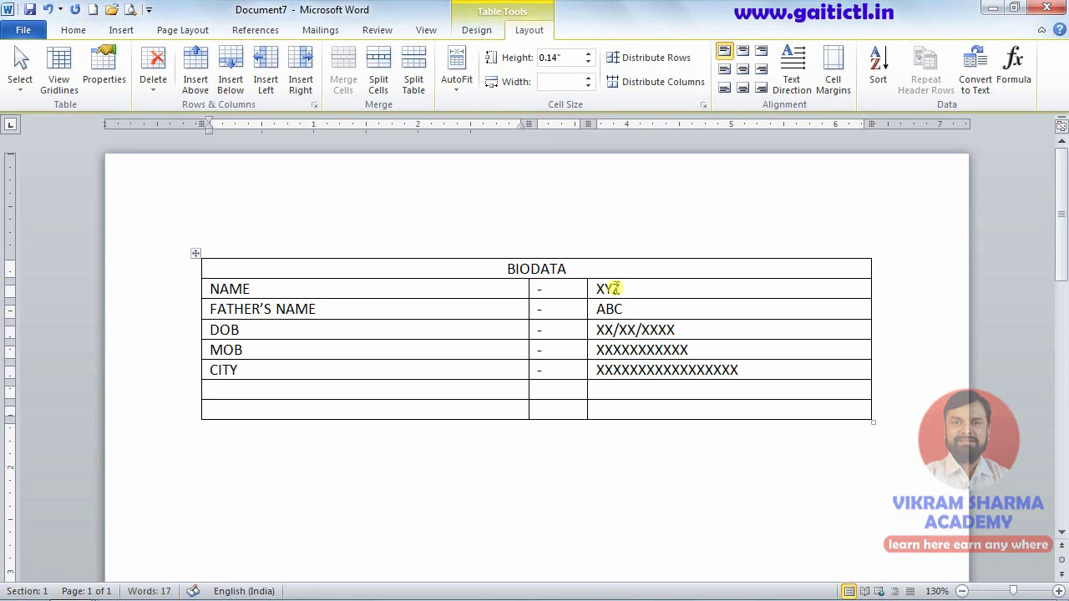
# - Label the row ADDRESS and give it a '-' and three ruled writing lines made from dashes
pyautogui.write('ADDRESS')
pyautogui.press('Tab')
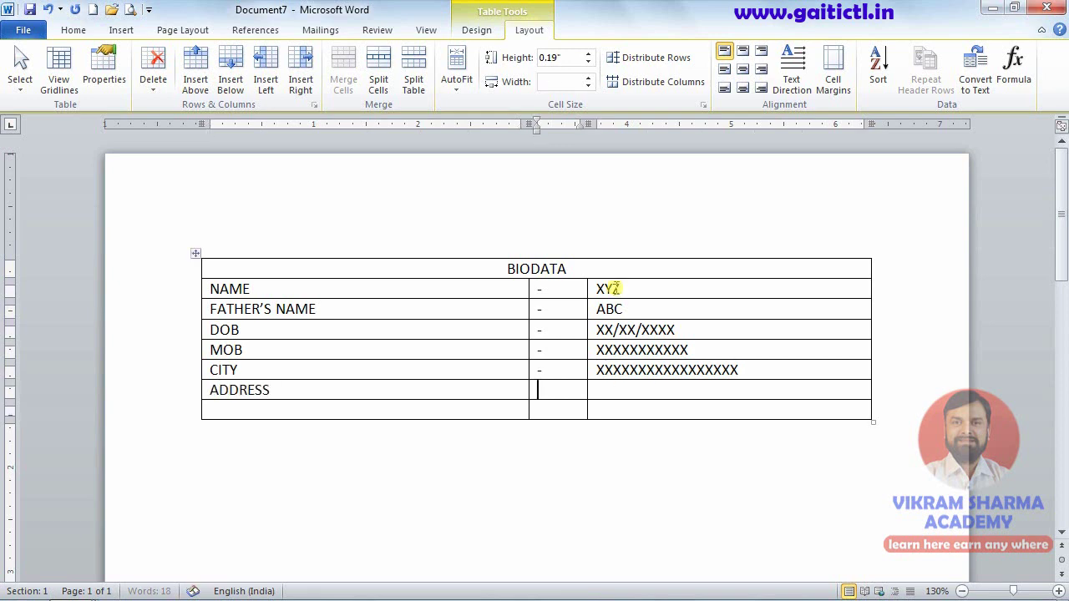
pyautogui.write('-')
pyautogui.press('Tab')
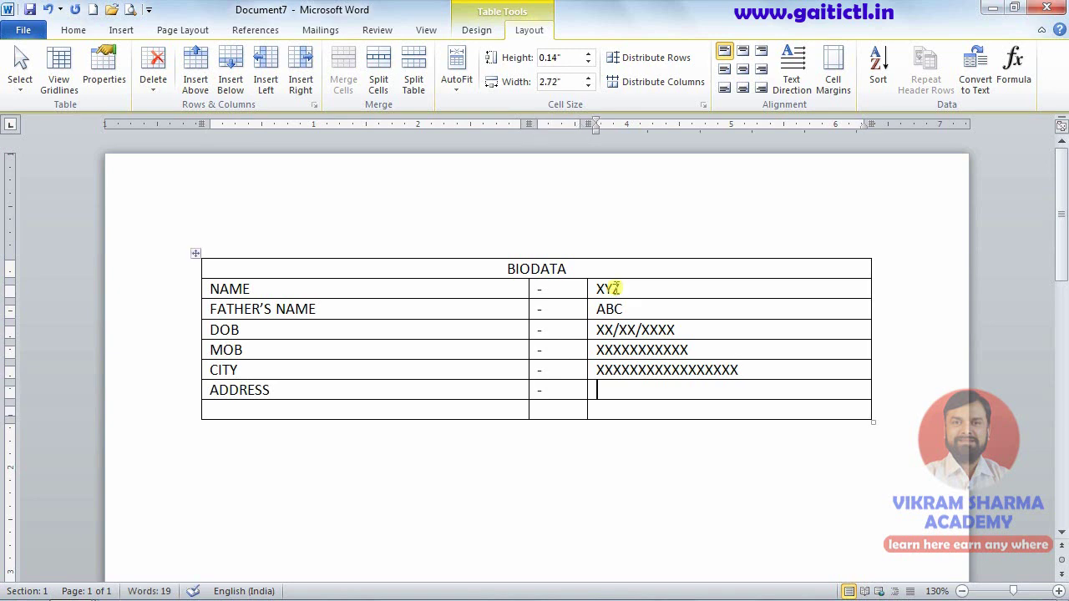
pyautogui.write('------------------------')
pyautogui.press('Return')
pyautogui.write('-')
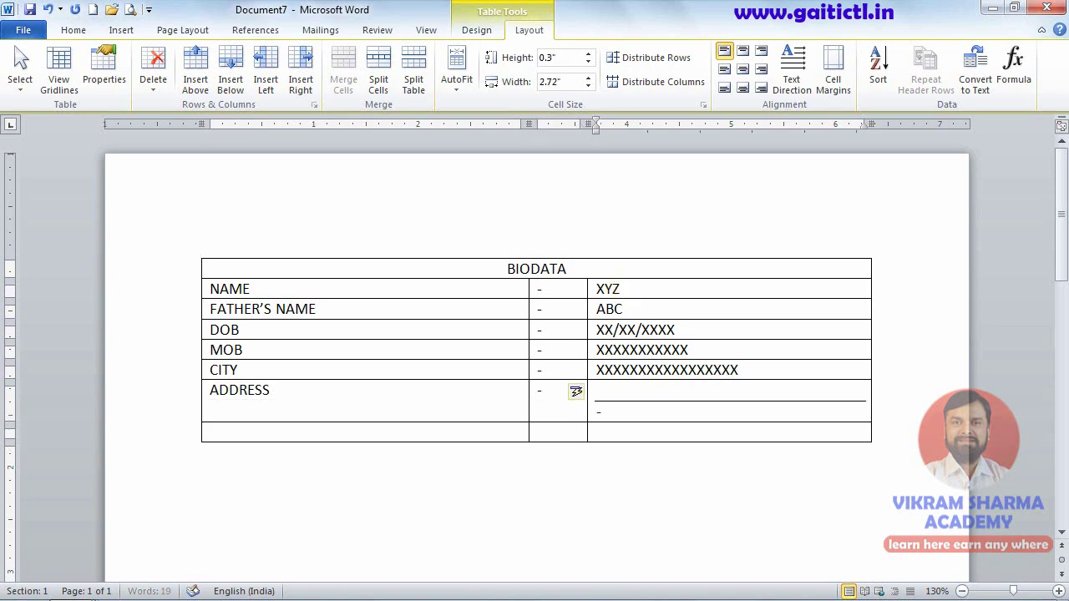
pyautogui.write('-')
pyautogui.press('Return')
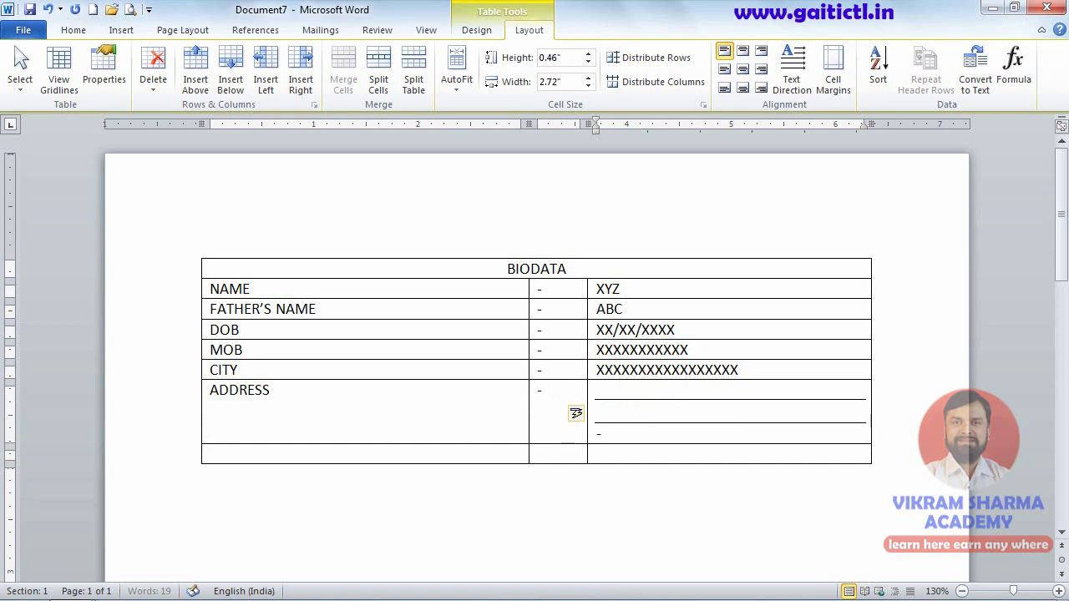
pyautogui.write('-------------------------')
pyautogui.press('Return')
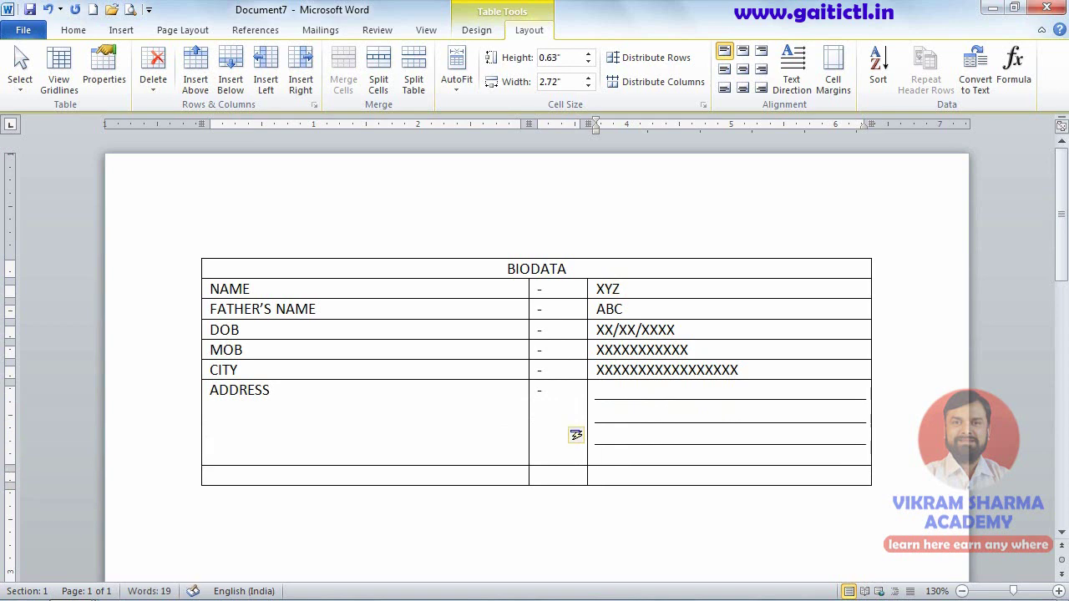
# - Add a QUALIFICATION row with a '-' and several ruled writing lines
pyautogui.press('Tab')
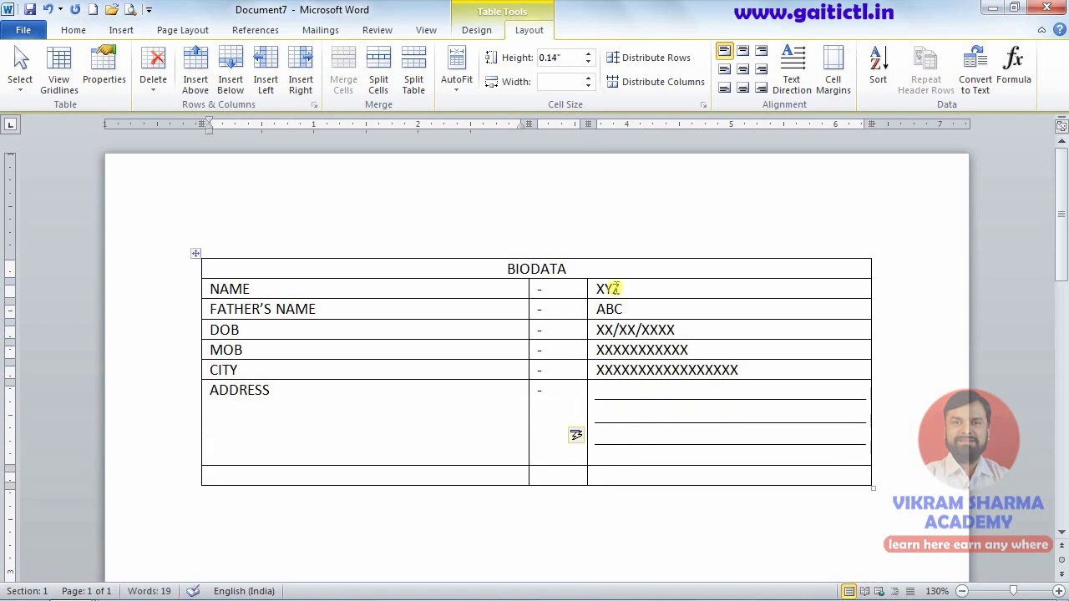
pyautogui.write('QU')
pyautogui.write('ALIFI')
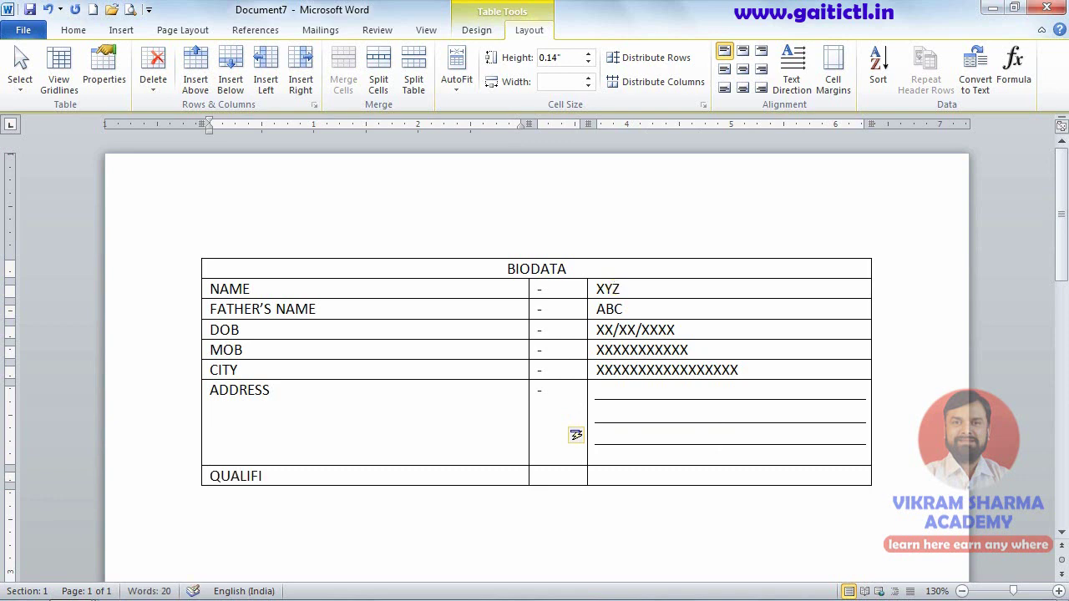
pyautogui.write('CATION')
pyautogui.press('Tab')
pyautogui.write('-')
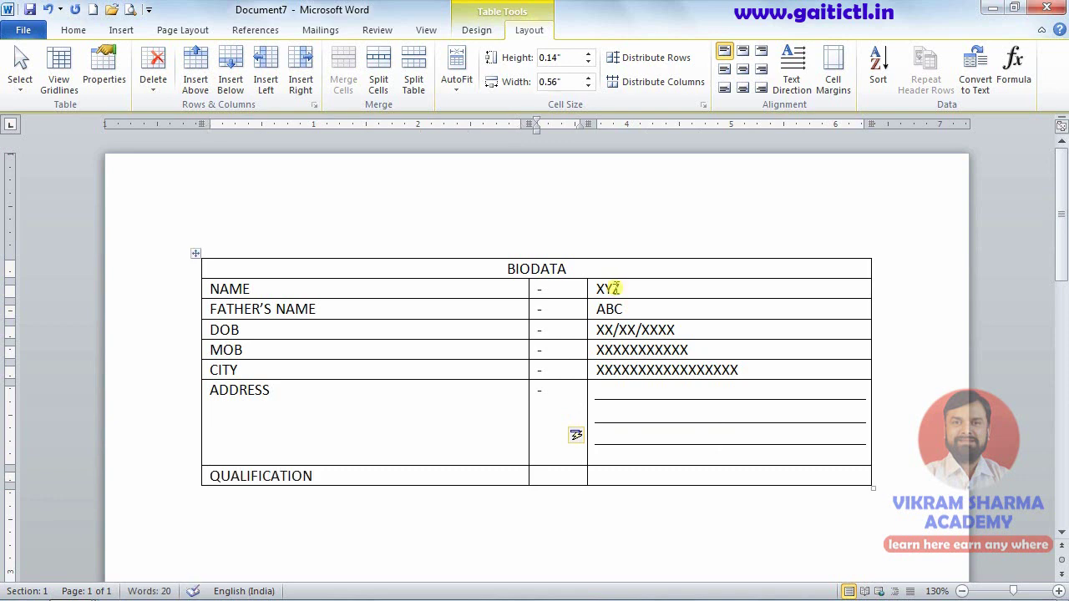
pyautogui.press('Tab')
pyautogui.write('---')
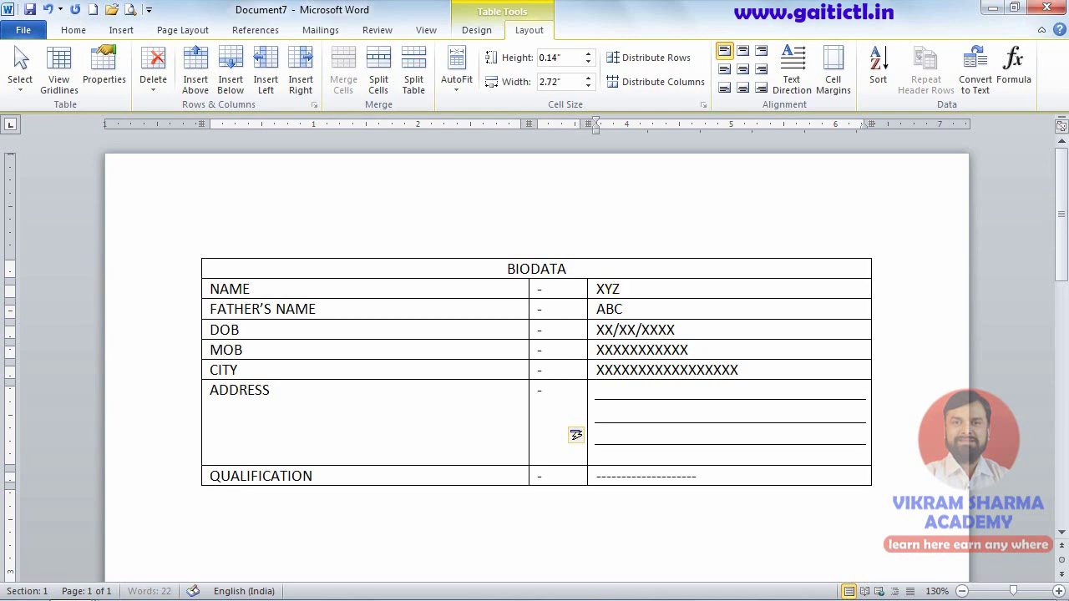
pyautogui.press('Return')
pyautogui.write('----------------')
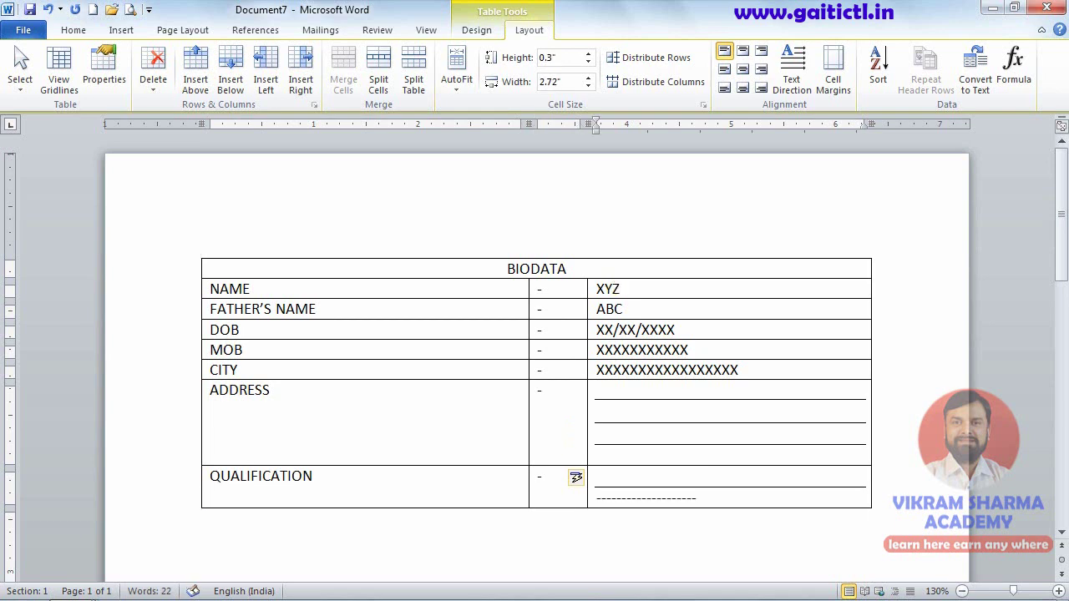
pyautogui.press('Return')
pyautogui.write('----------------')
pyautogui.press('Return')
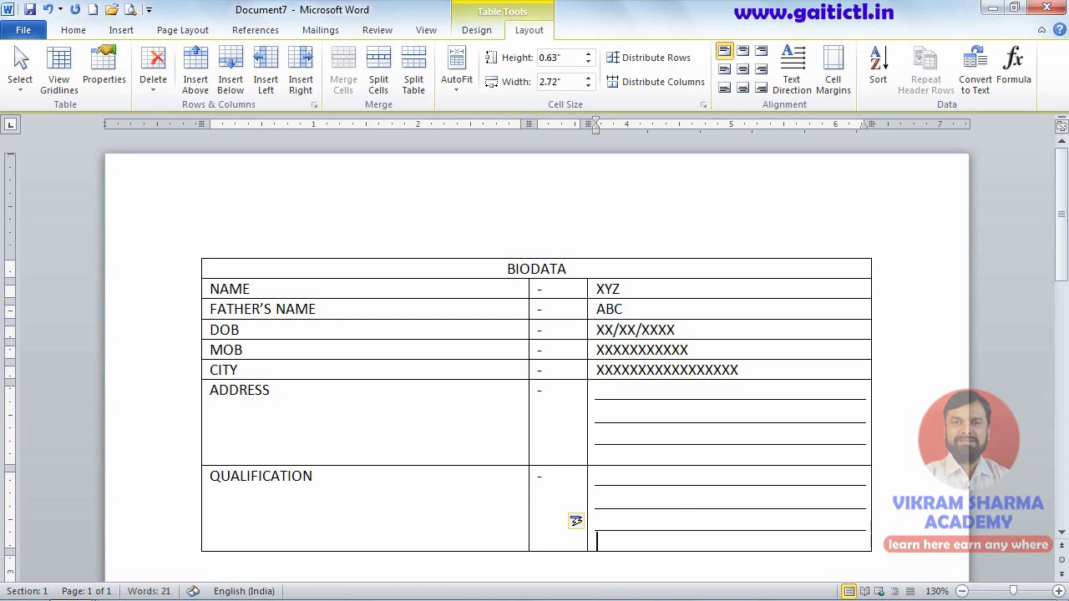
pyautogui.write('----------')
pyautogui.press('Return')
# - Add an Experience row with a '-' and five ruled writing lines
pyautogui.press('Tab')
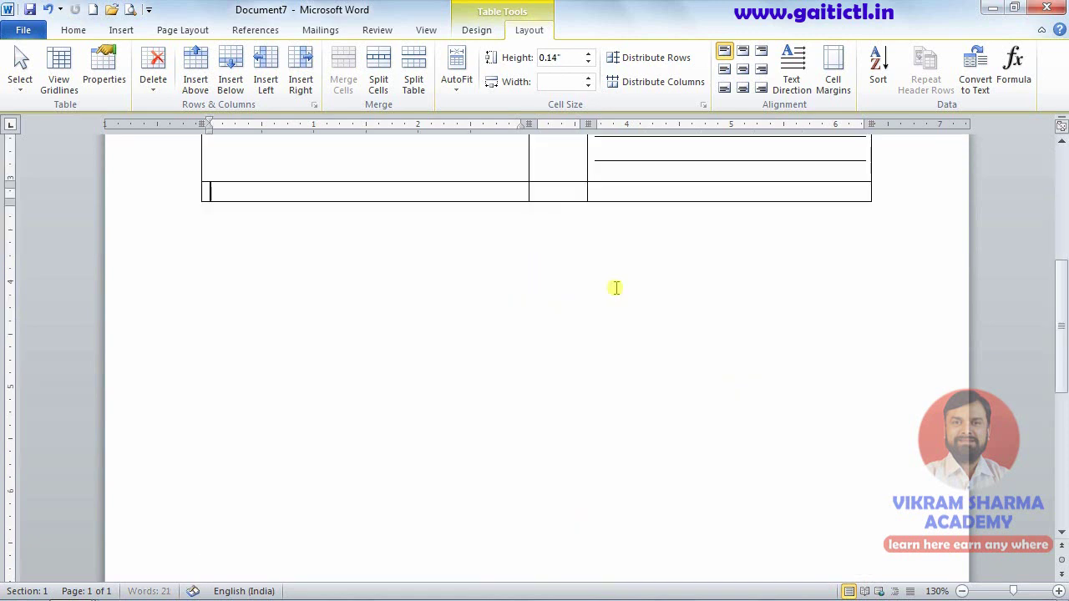
pyautogui.write('eXPERI')
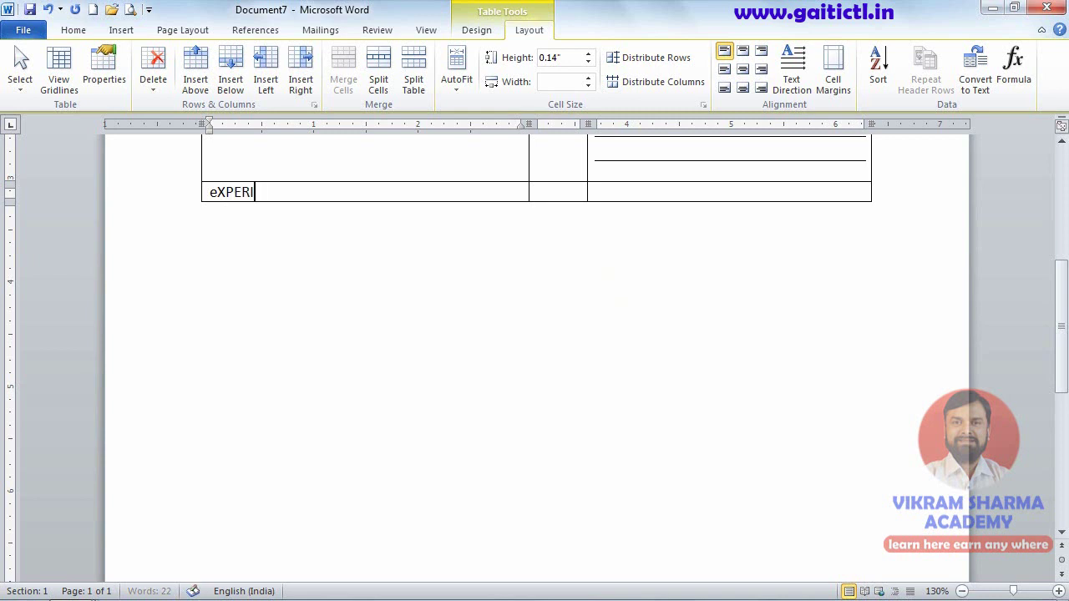
pyautogui.write('CE')
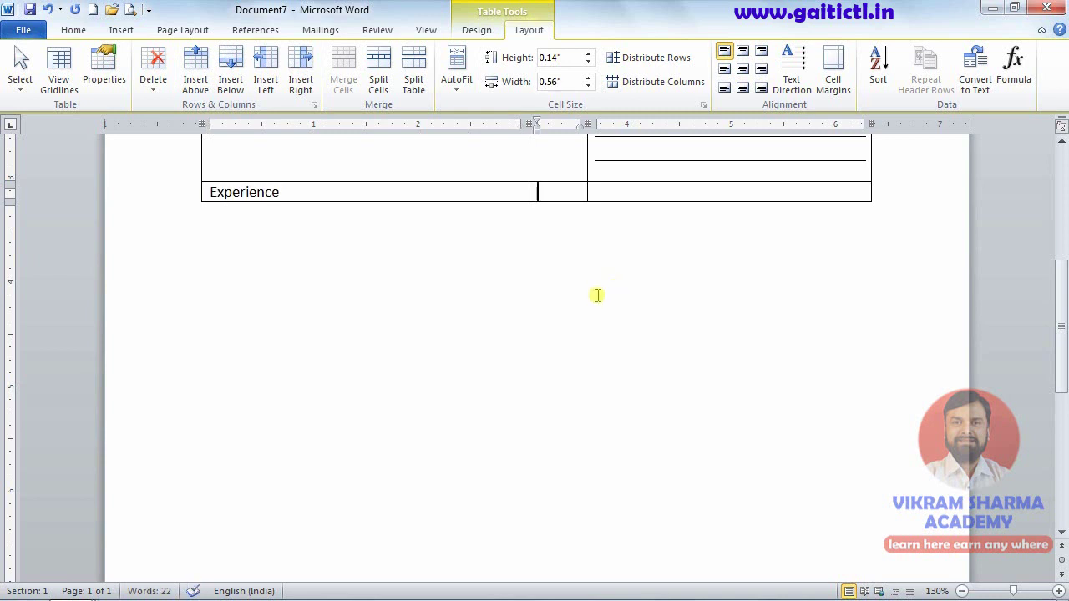
pyautogui.scroll(4, 596, 284)
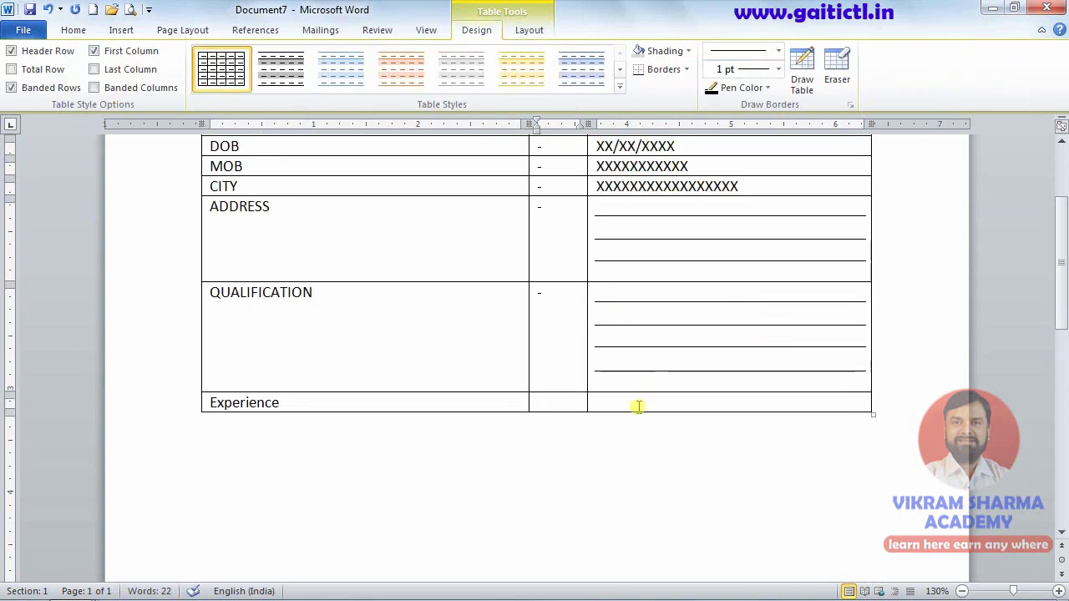
pyautogui.write('-')
pyautogui.press('Tab')
pyautogui.write('-')
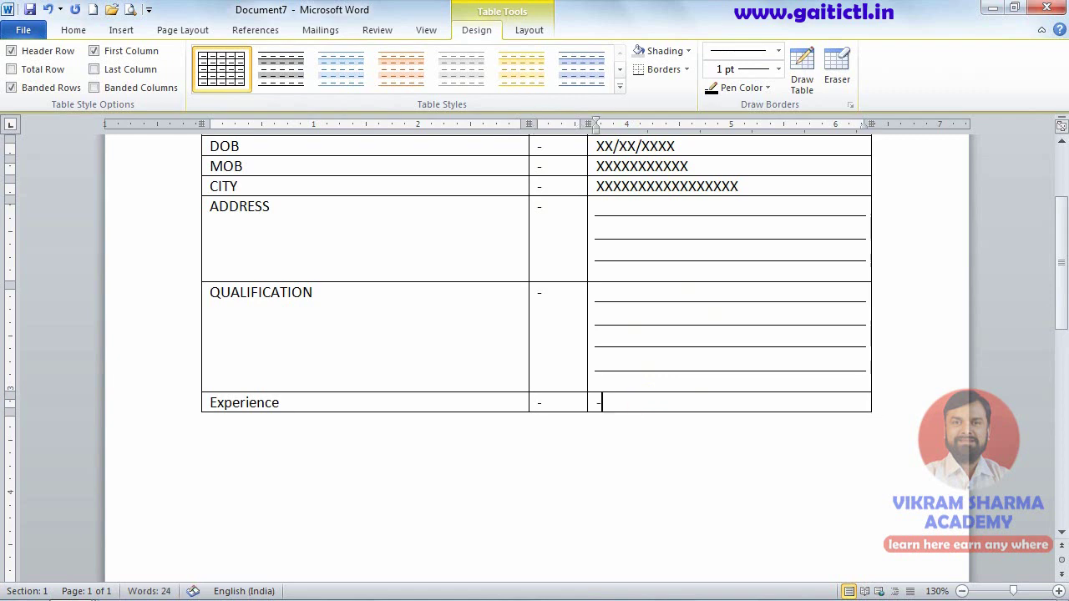
pyautogui.press('Return')
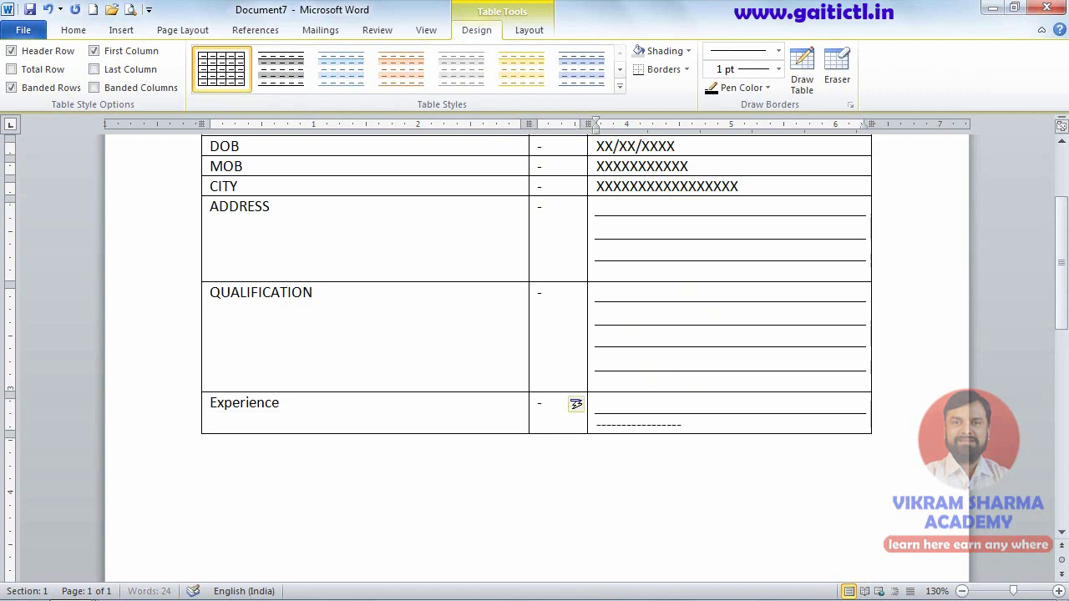
pyautogui.press('Return')
pyautogui.write('-------------------')
pyautogui.press('Return')
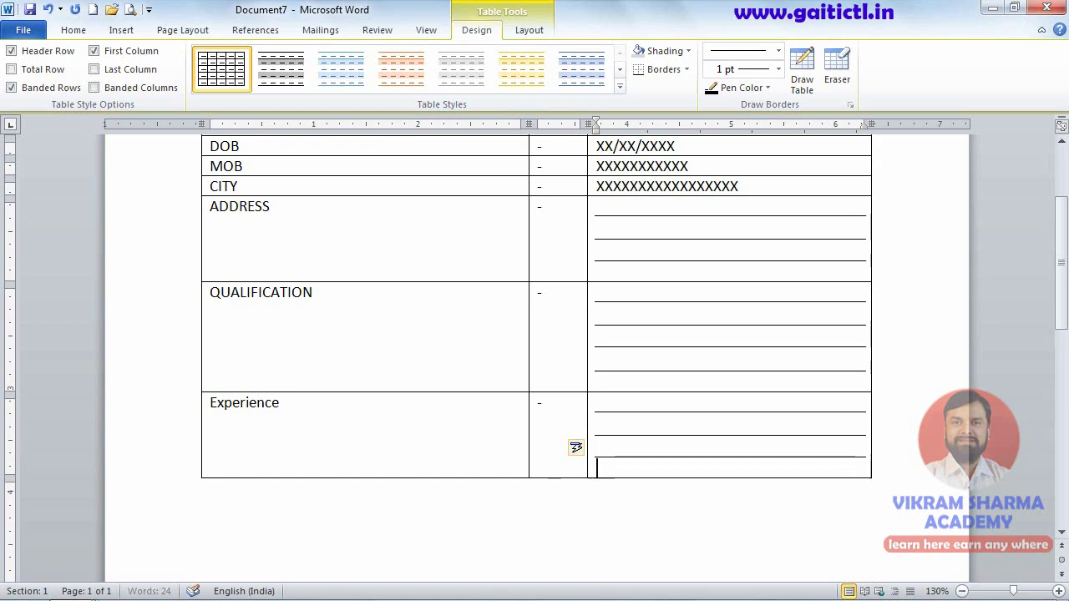
pyautogui.write('---------')
pyautogui.press('Return')
pyautogui.write('-')
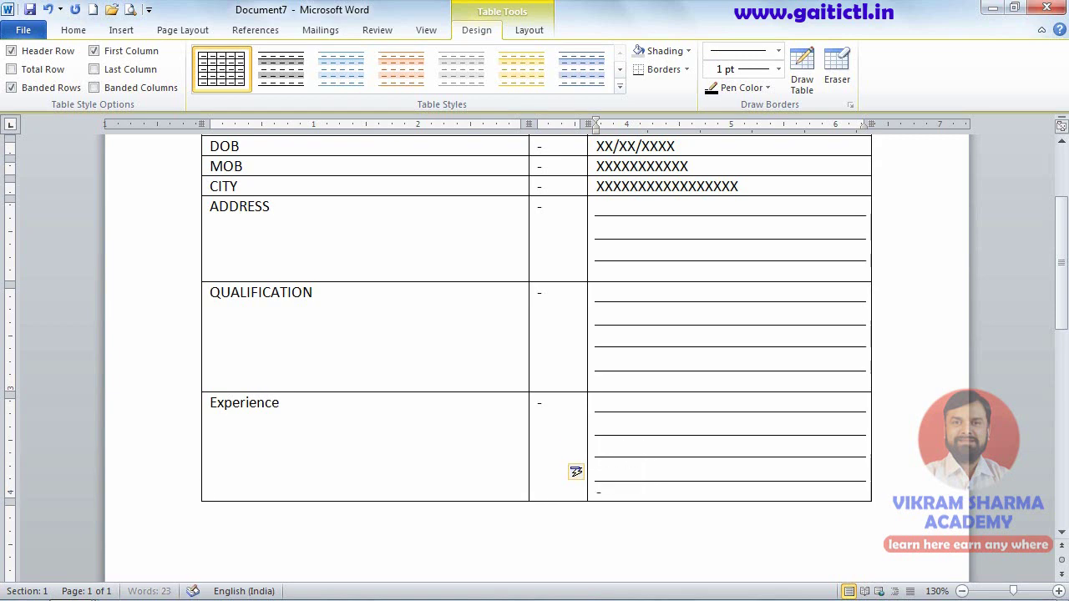
pyautogui.write('--------------')
pyautogui.press('Return')
# - Add Languages Known and Marital Status rows, each with a '-' in the middle cell
pyautogui.press('Tab')
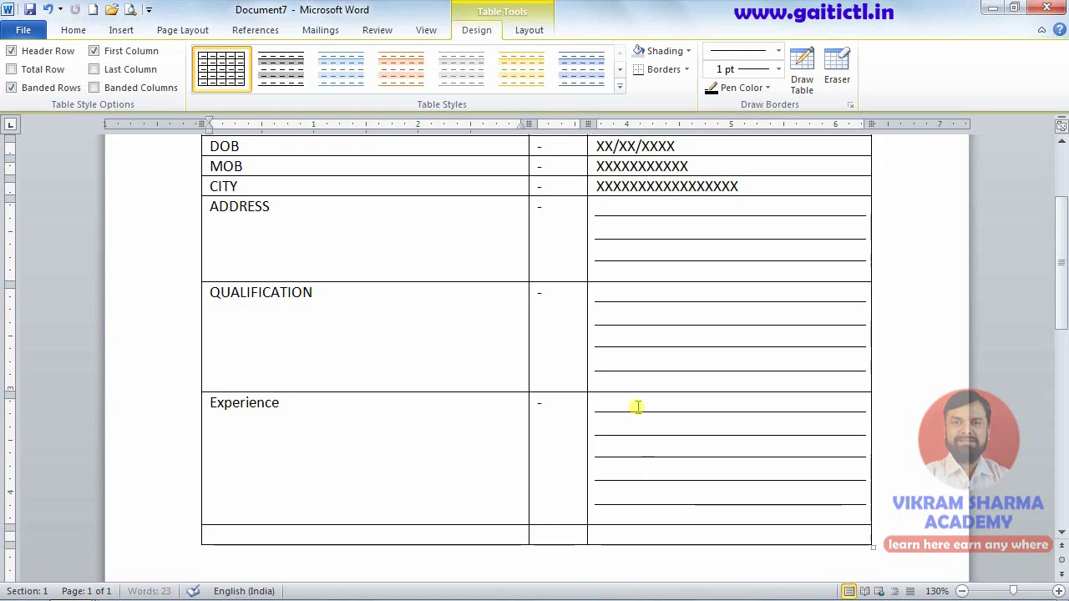
pyautogui.write('Lan')
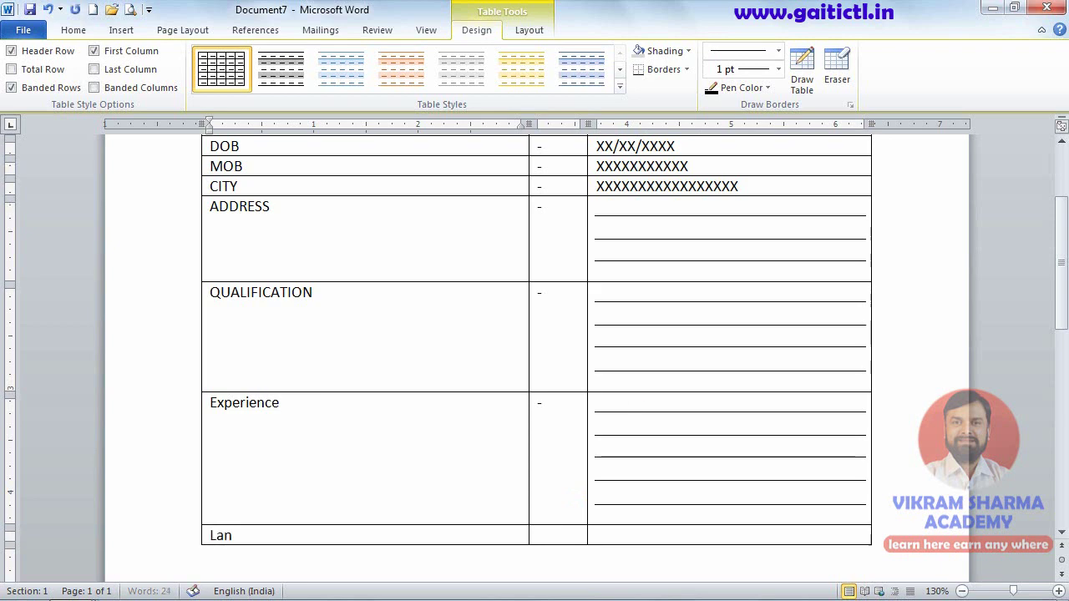
pyautogui.write('guages')
pyautogui.write(' Know')
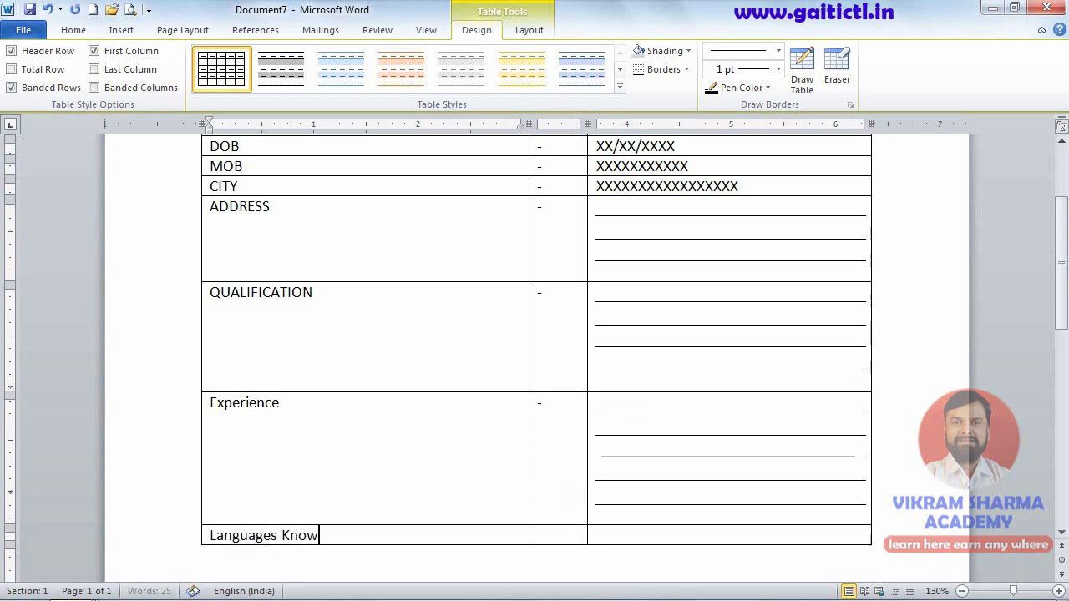
pyautogui.write('n')
pyautogui.press('Tab')
pyautogui.write('-')
pyautogui.press('Tab')
pyautogui.press('Tab')
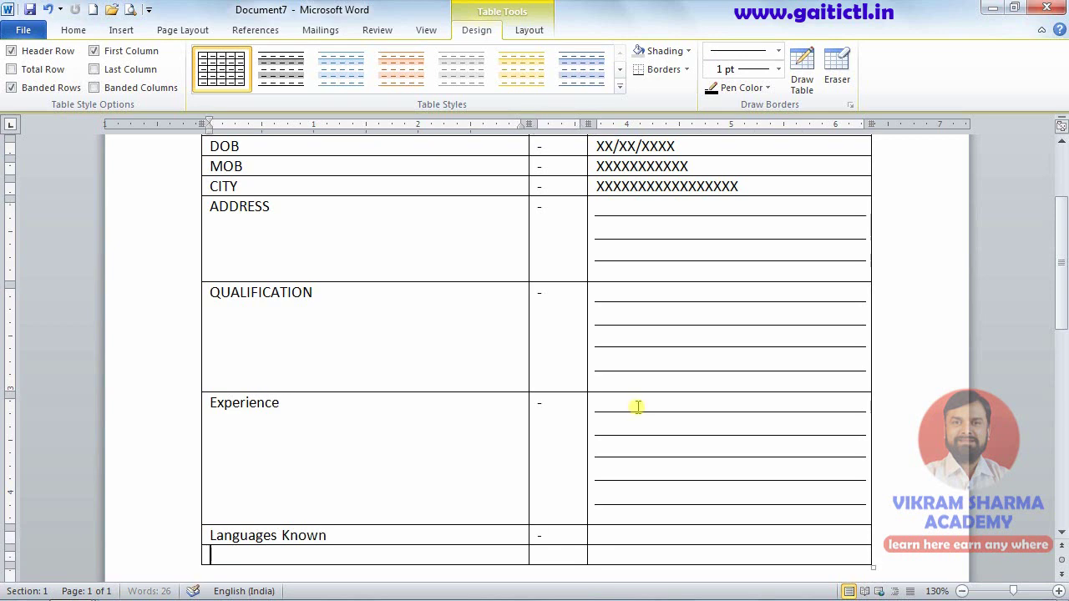
pyautogui.write('Marital')
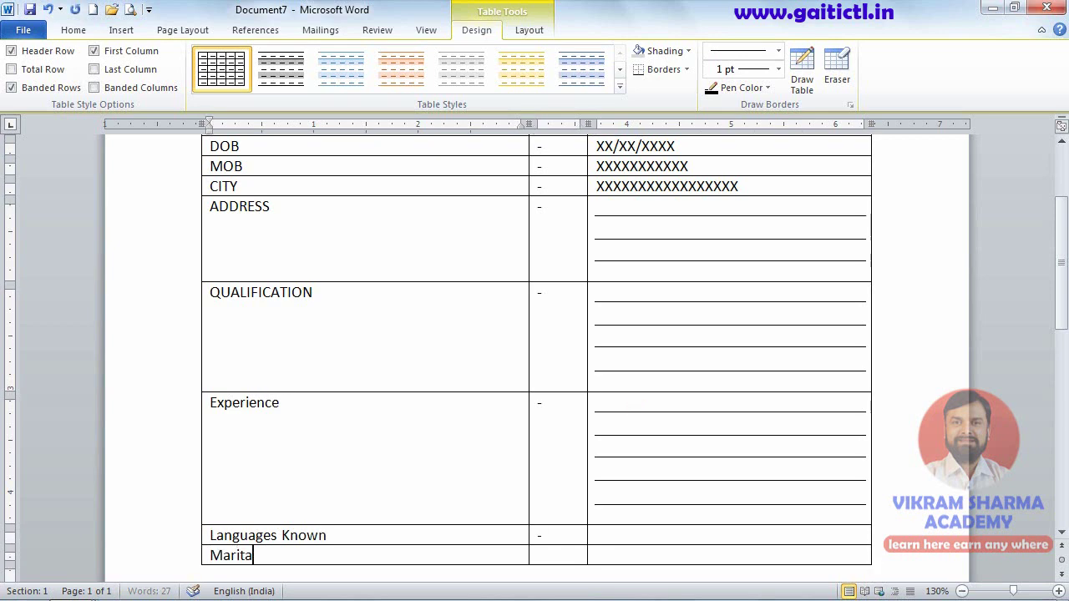
pyautogui.write(' Sta')
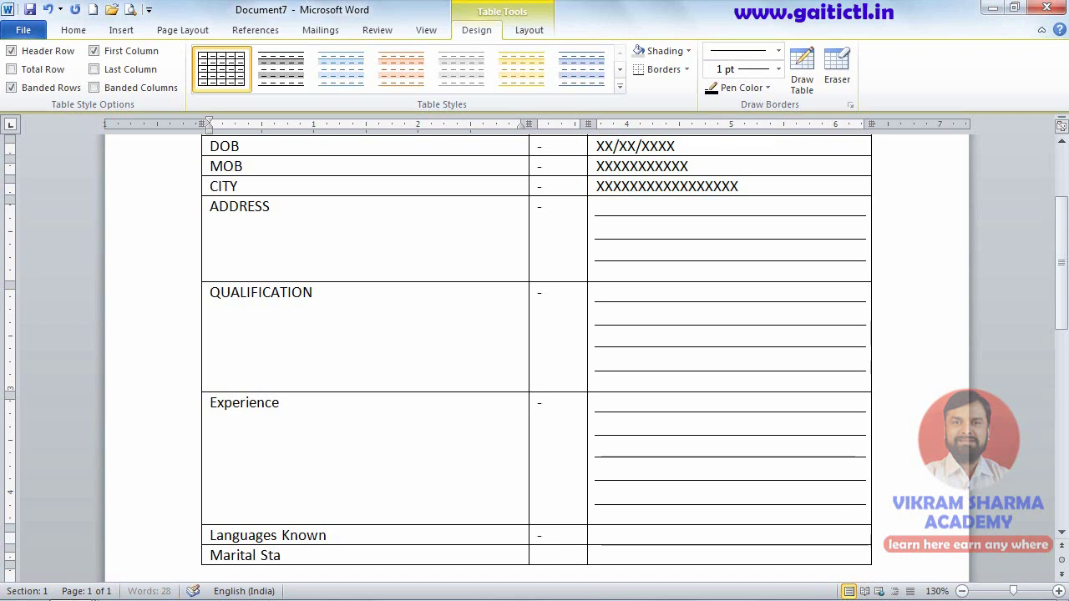
pyautogui.write('tus')
pyautogui.press('Tab')
pyautogui.write('-')
pyautogui.press('Tab')
pyautogui.press('Tab')
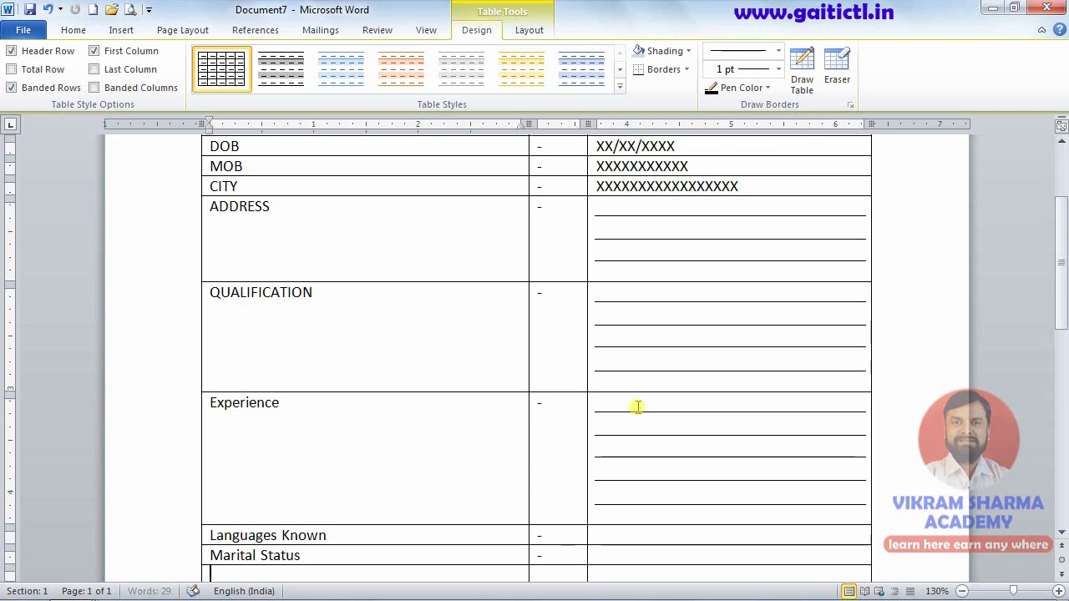
# - Add Professional Skills and Hobbies rows with dashes in the middle cells
pyautogui.write('E')
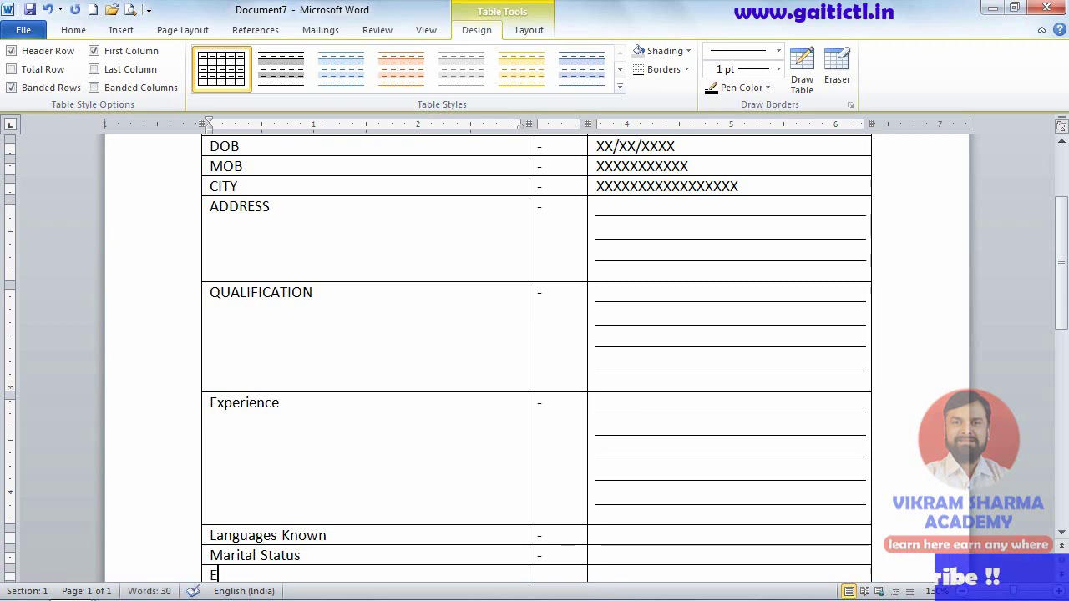
pyautogui.press('BackSpace')
pyautogui.write('P')
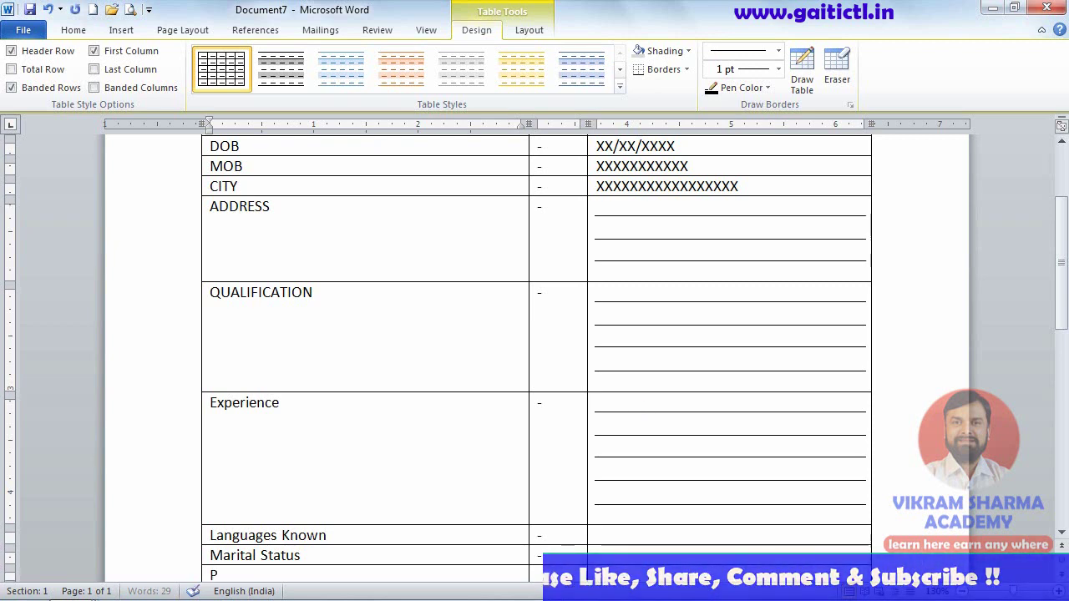
pyautogui.write('rofe')
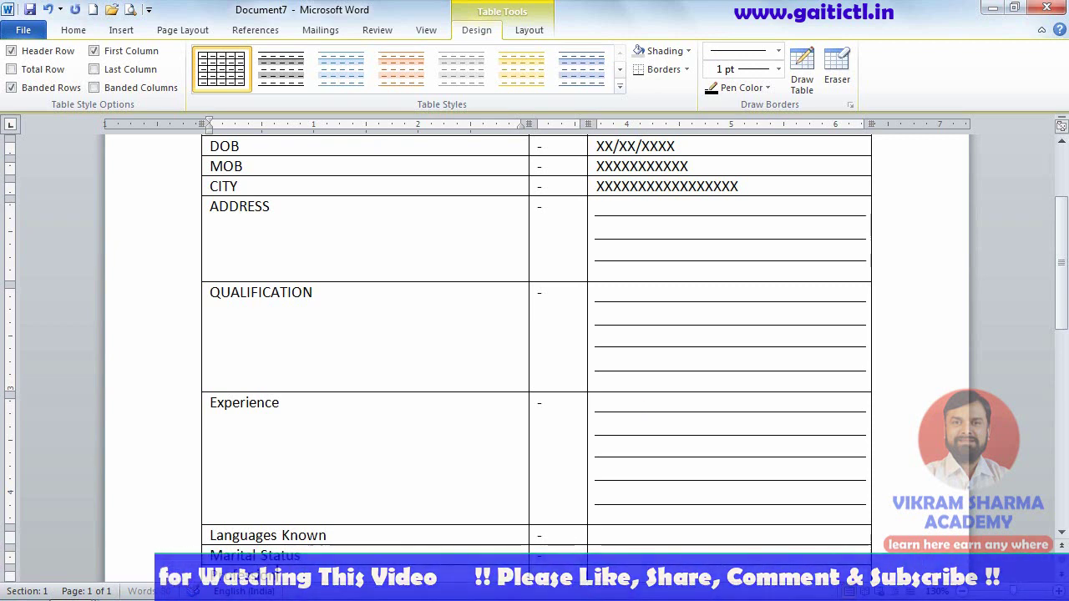
pyautogui.write('ssional Skills')
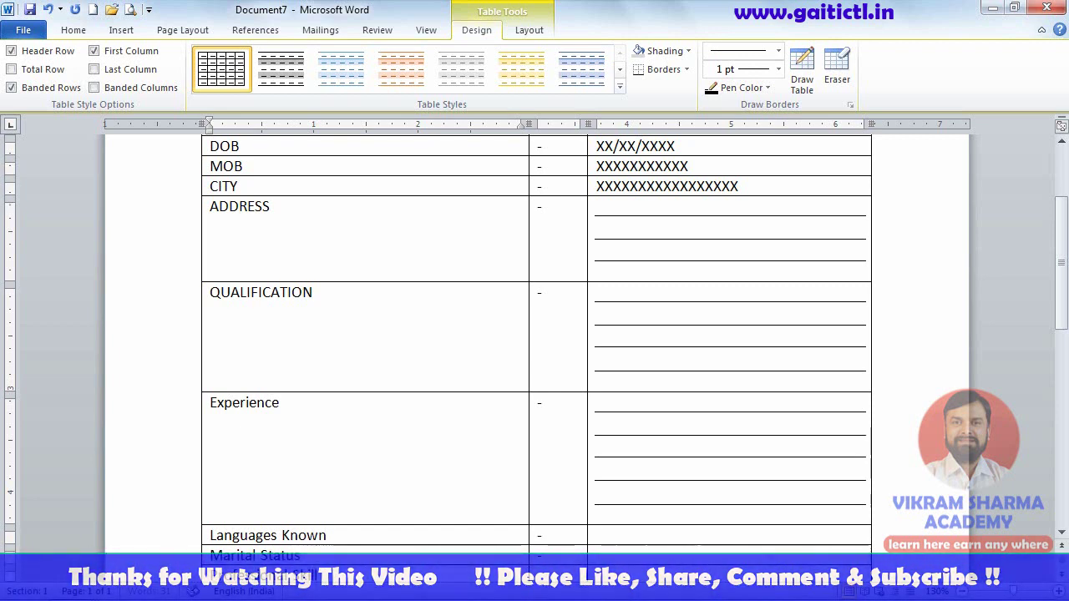
pyautogui.press('Tab')
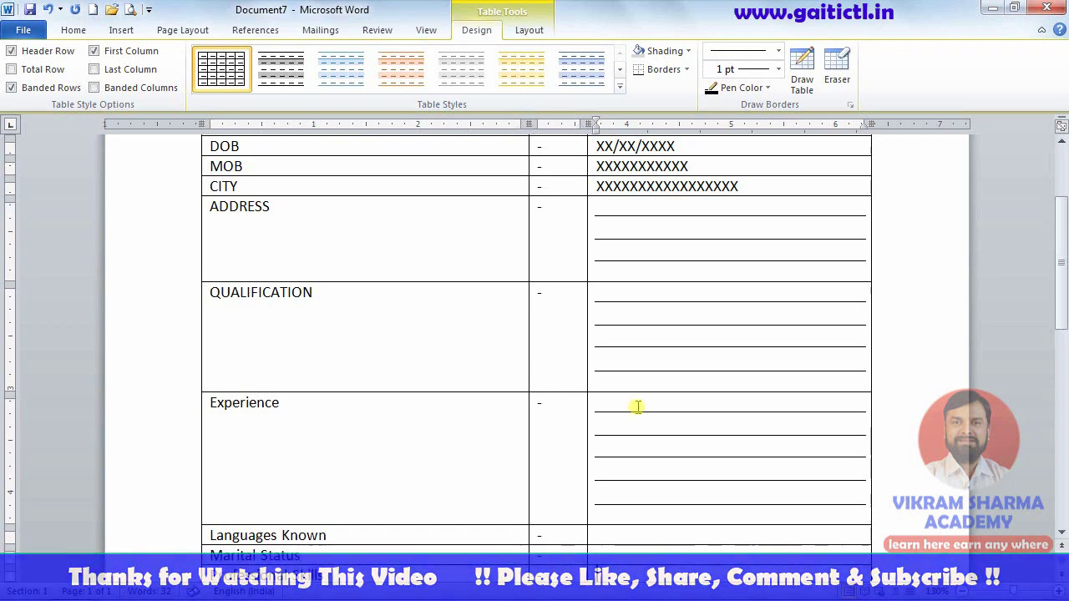
pyautogui.press('Tab')
pyautogui.press('Tab')
pyautogui.write('Ho')
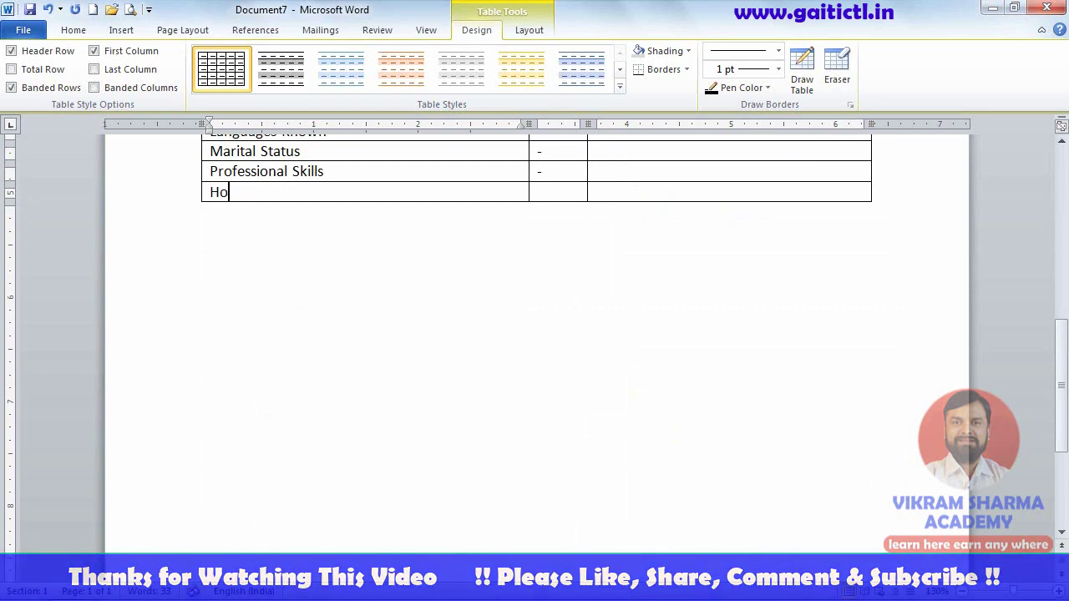
pyautogui.write('bbies')
pyautogui.press('Tab')
pyautogui.write('-')
pyautogui.press('Tab')
pyautogui.press('Tab')
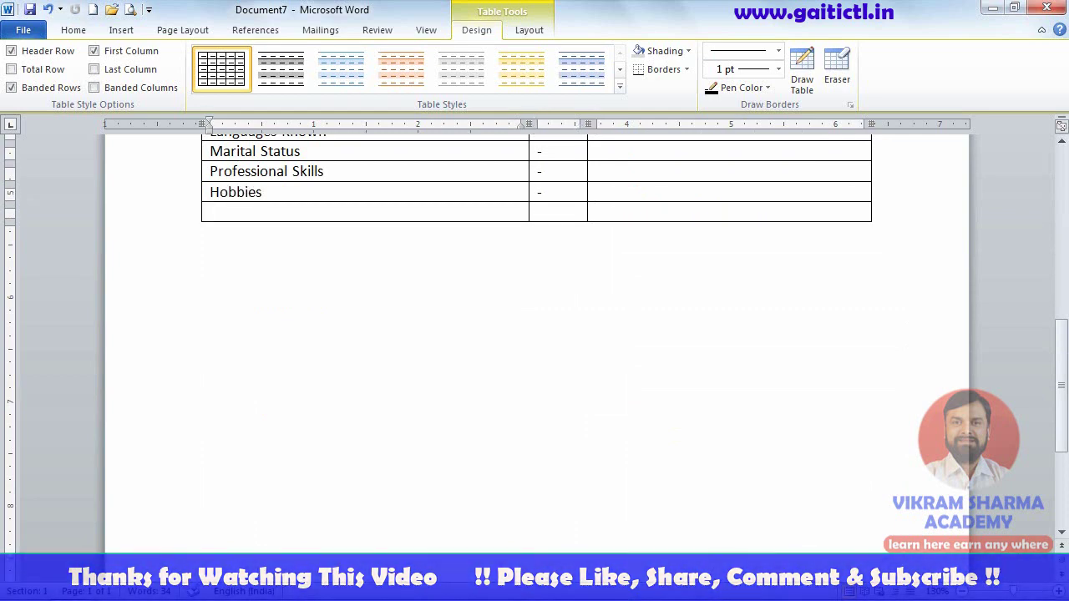
# - Add an Extracurricular Activities row, correcting its spelling, then an empty row below
pyautogui.write('Extracu')
pyautogui.write('ricy')
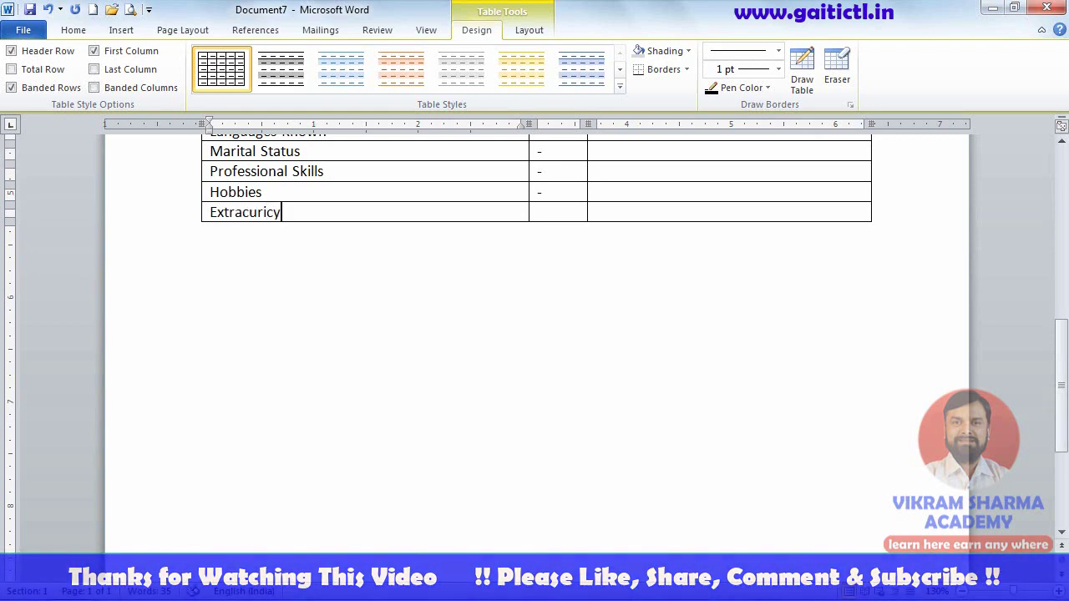
pyautogui.press('BackSpace')
pyautogui.write('ular')
pyautogui.rightClick(296, 217)
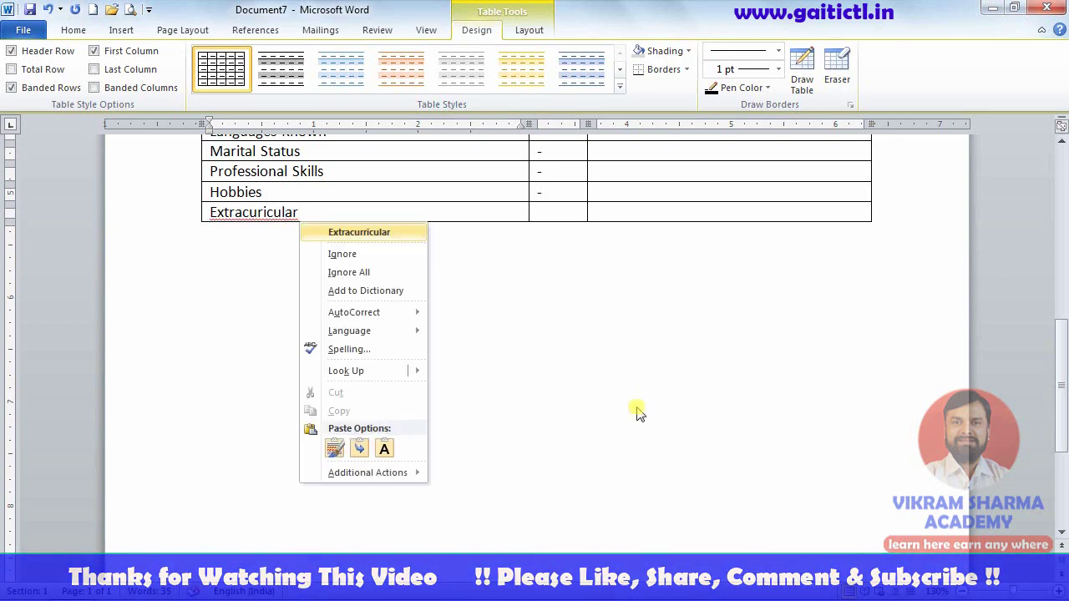
pyautogui.press('Return')
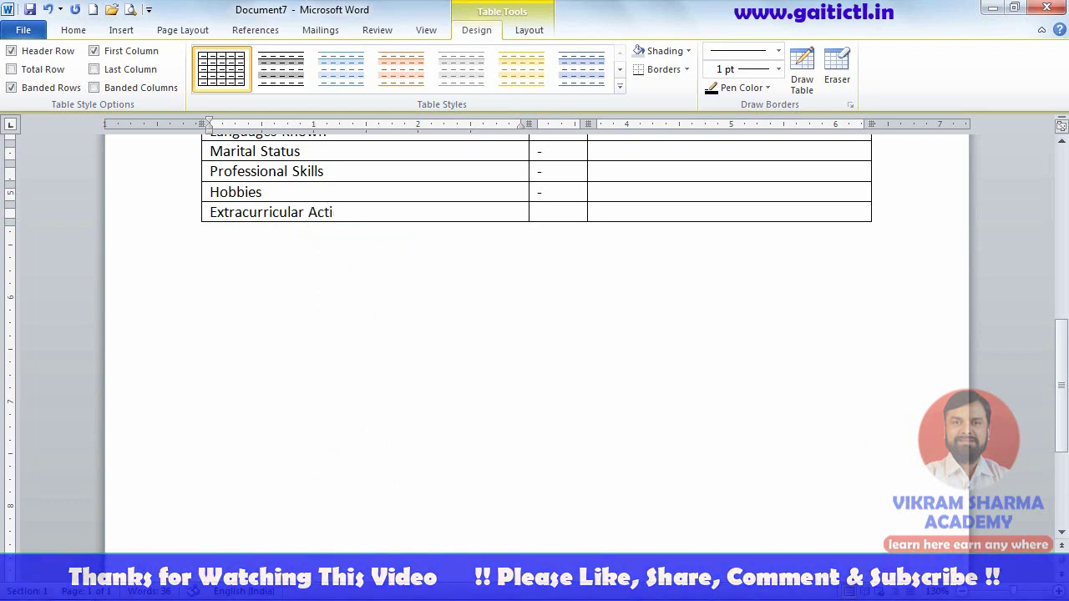
pyautogui.write('vities')
pyautogui.press('Tab')
pyautogui.press('Tab')
pyautogui.press('Tab')
pyautogui.press('Tab')
pyautogui.press('Tab')
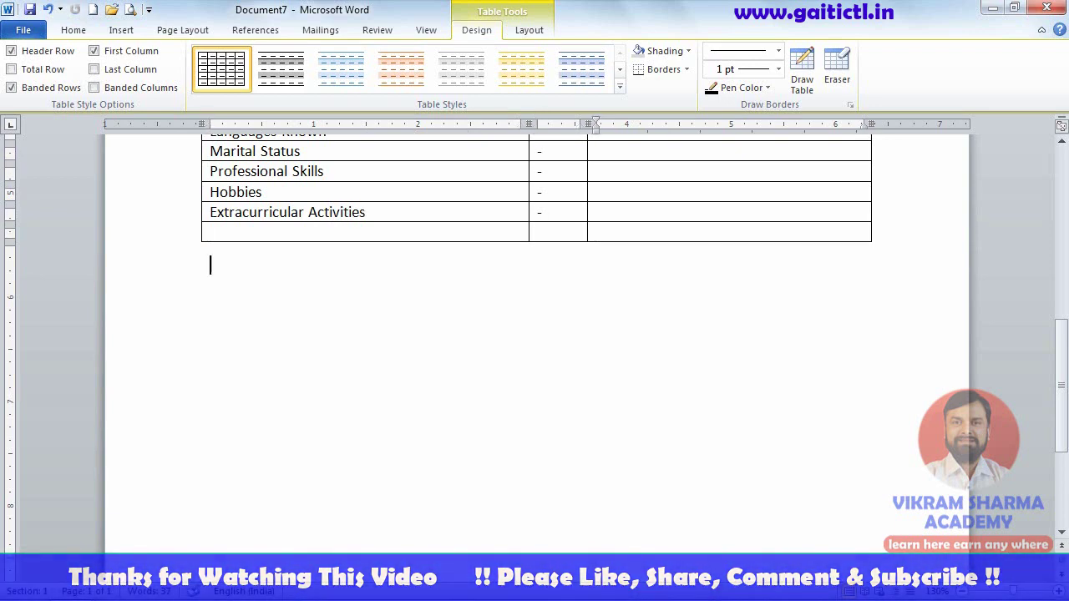
pyautogui.press('Tab')
pyautogui.press('Tab')
pyautogui.press('Tab')
pyautogui.press('Tab')
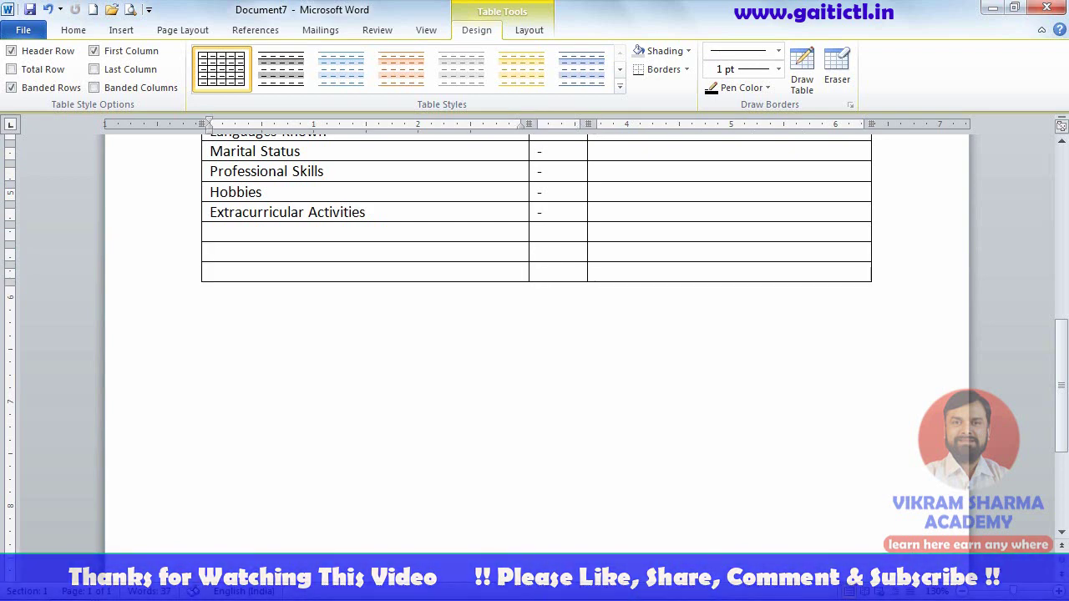
# - Enter Date: and Place: on two lines at left and (Name & Signature) in the right cell
pyautogui.write('Date')
pyautogui.write(':')
pyautogui.press('Return')
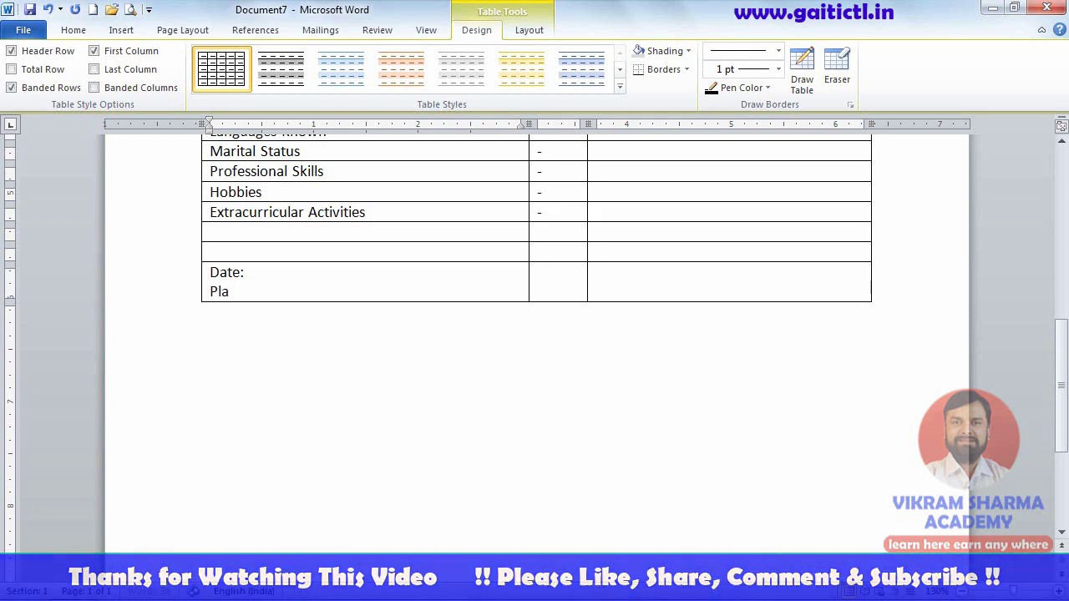
pyautogui.press('Tab')
pyautogui.hotkey('shift', 'Tab')
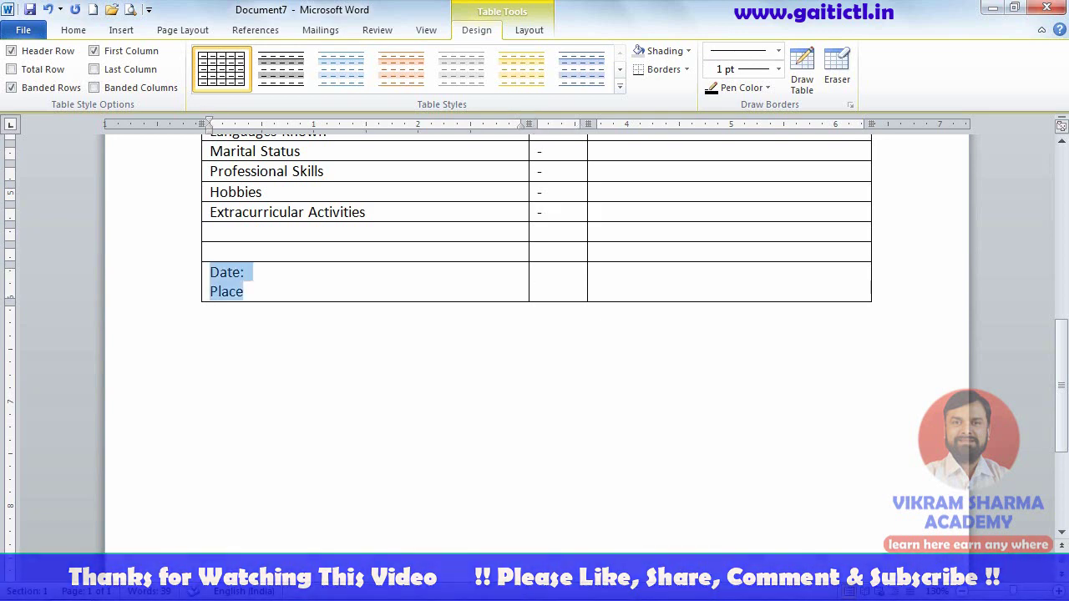
pyautogui.click(244, 291)
pyautogui.write(':')
pyautogui.press('Tab')
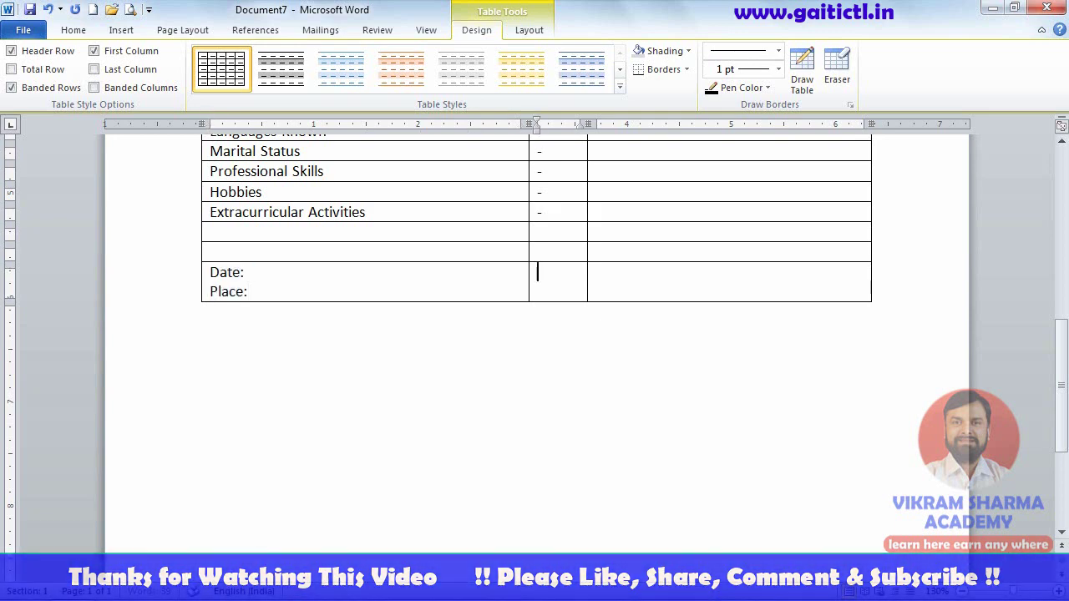
pyautogui.press('Tab')
pyautogui.write('(Name)')
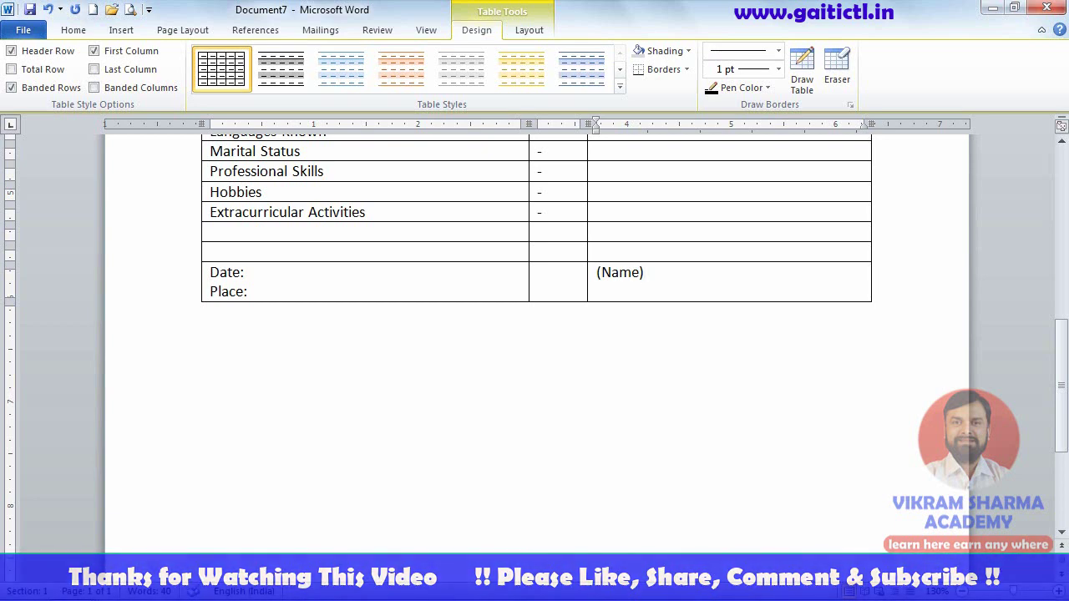
pyautogui.press('Left')
pyautogui.write('& Sign')
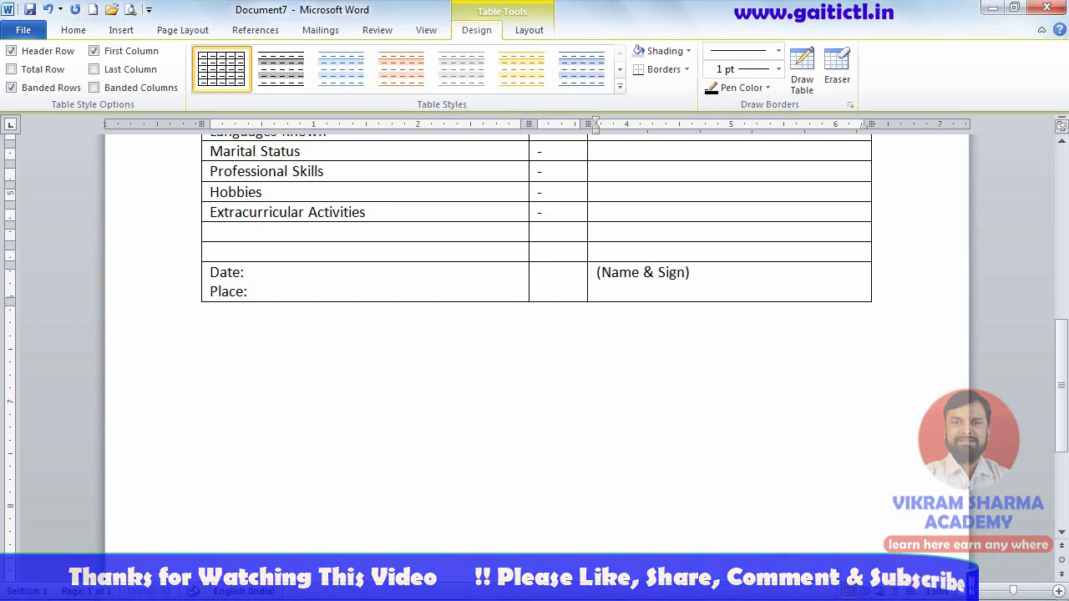
pyautogui.write('ature')
# - Set the biodata table text to 12 pt and remove all of its borders
pyautogui.scroll(10, 559, 363)
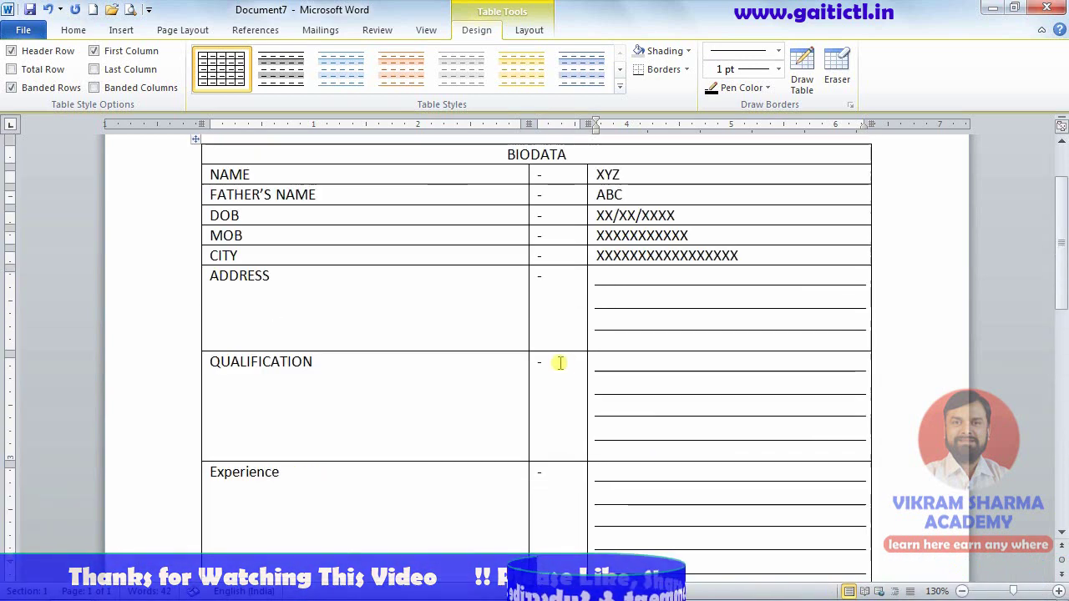
pyautogui.scroll(3, 553, 351)
pyautogui.click(196, 255)
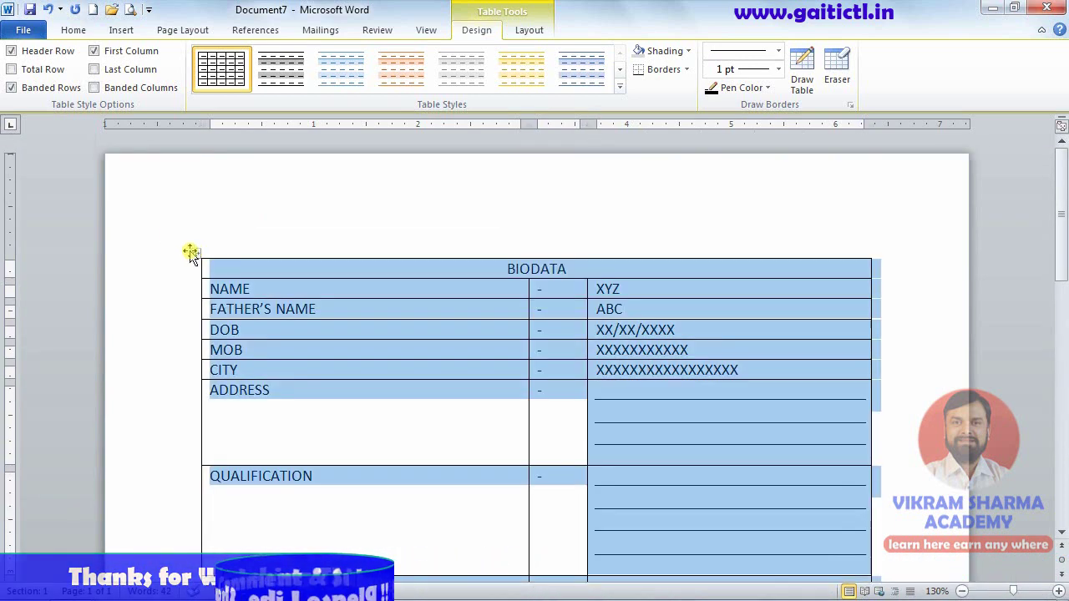
pyautogui.click(89, 33)
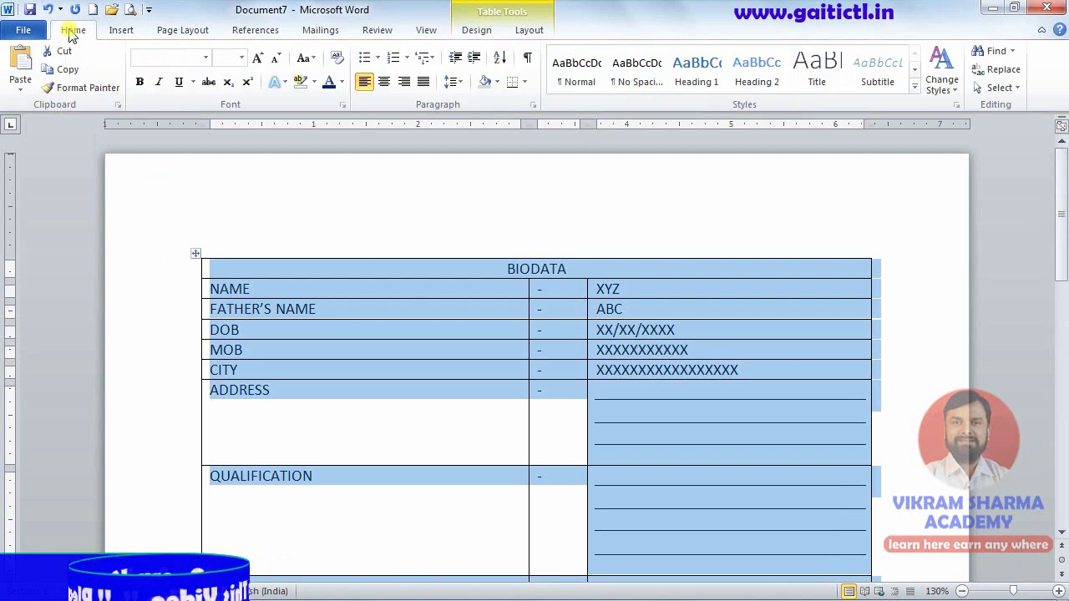
pyautogui.click(241, 56)
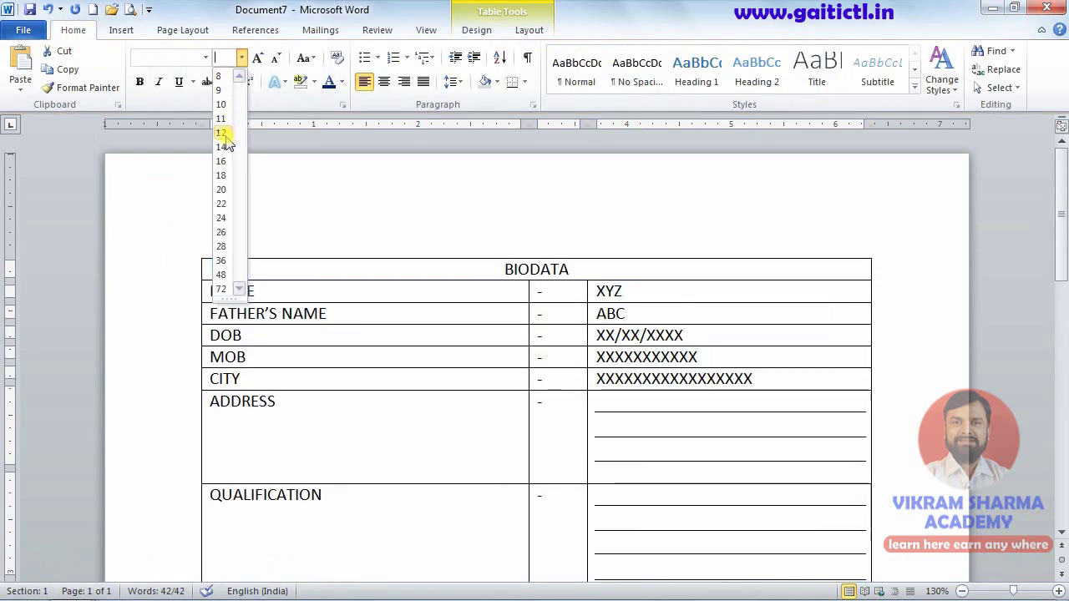
pyautogui.click(224, 134)
pyautogui.click(528, 34)
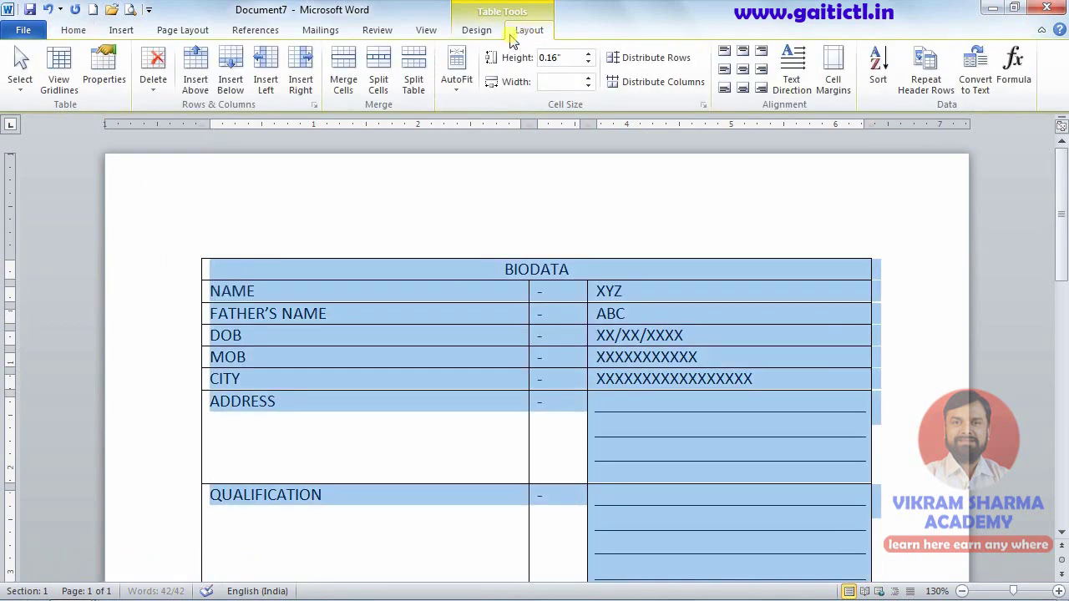
pyautogui.click(476, 31)
pyautogui.click(686, 70)
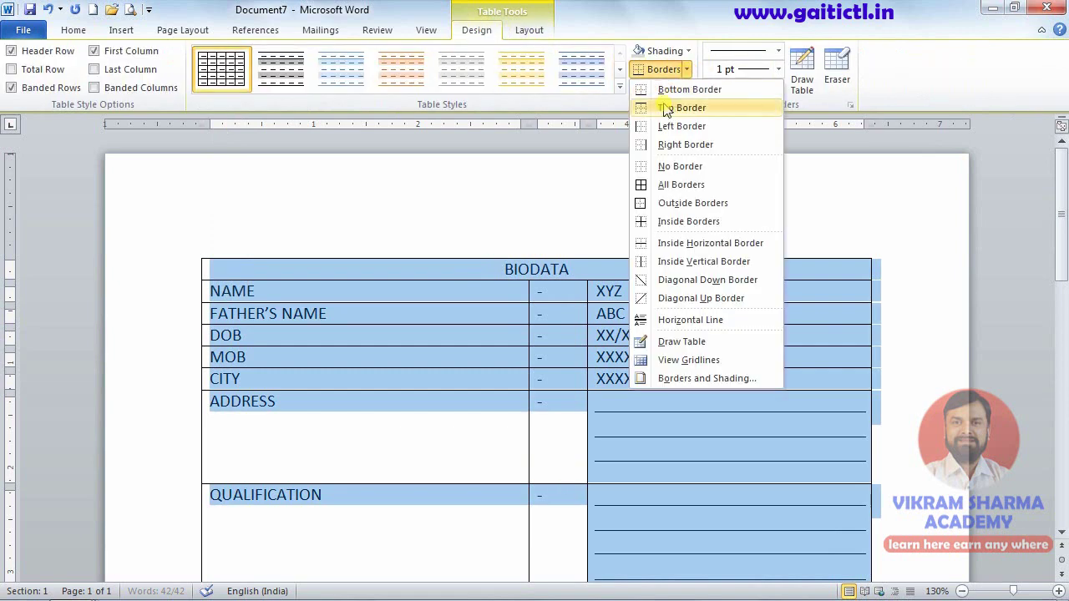
pyautogui.click(649, 164)
pyautogui.click(709, 357)
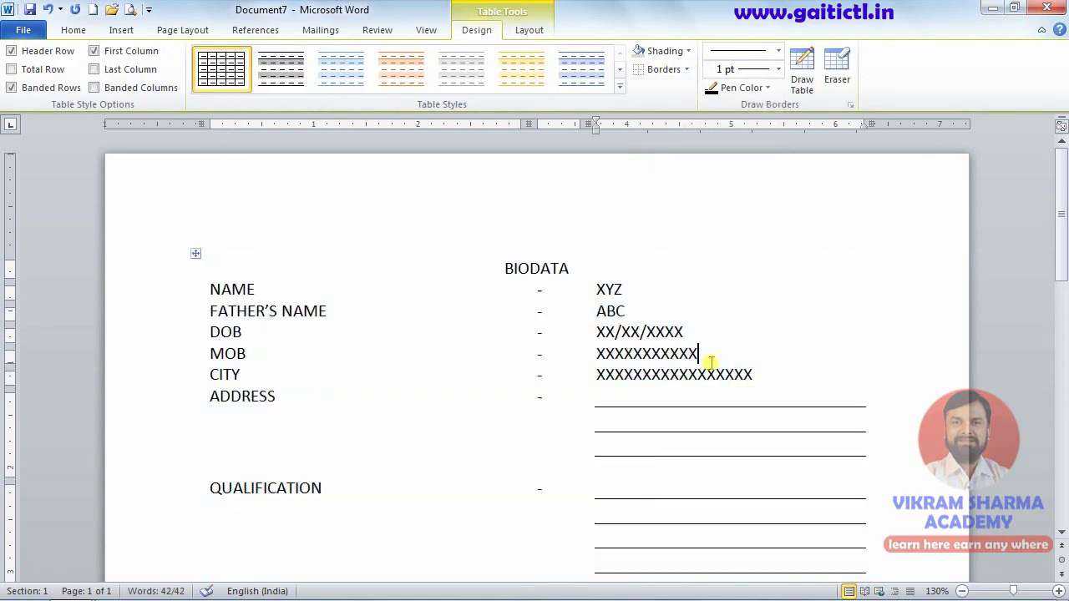
# - Increase the biodata table's row height to 0.4 inches
pyautogui.scroll(-4, 714, 363)
pyautogui.scroll(-6, 720, 368)
pyautogui.scroll(-1, 724, 370)
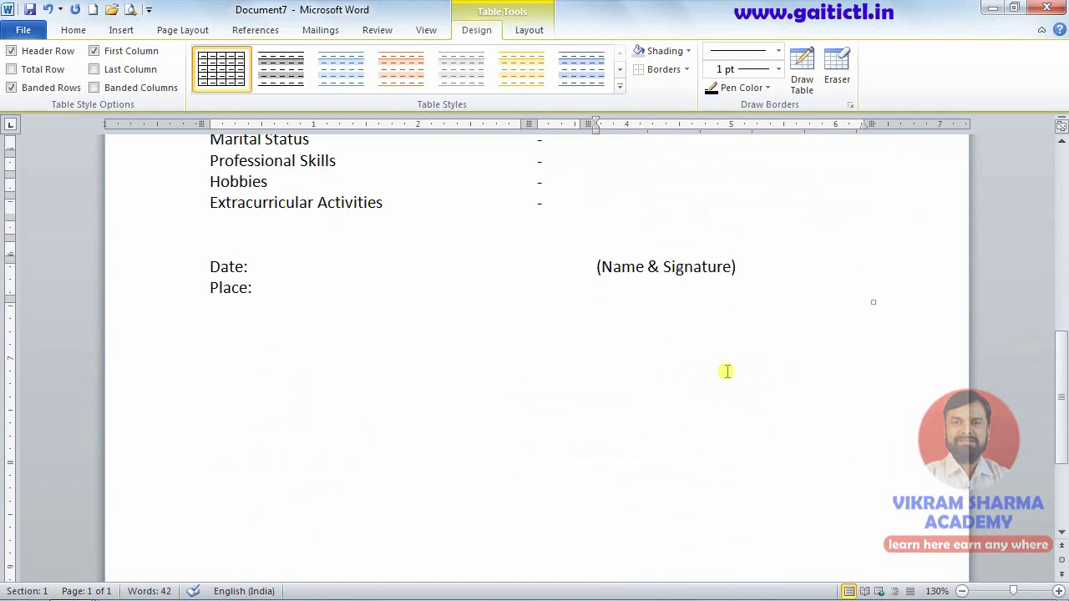
pyautogui.scroll(3, 726, 370)
pyautogui.scroll(5, 726, 370)
pyautogui.scroll(2, 728, 367)
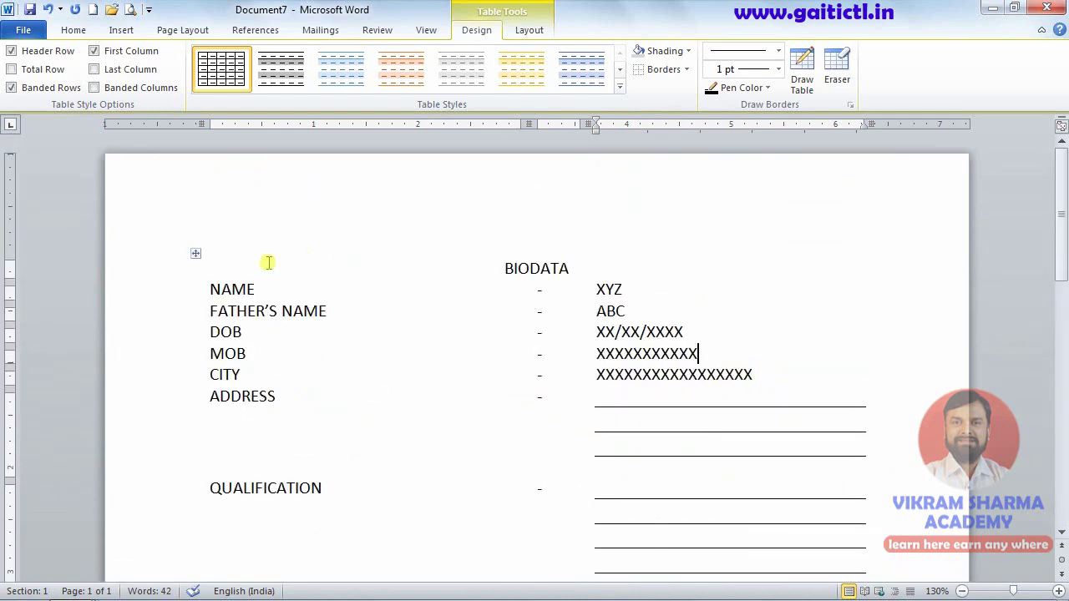
pyautogui.click(186, 255)
pyautogui.click(196, 253)
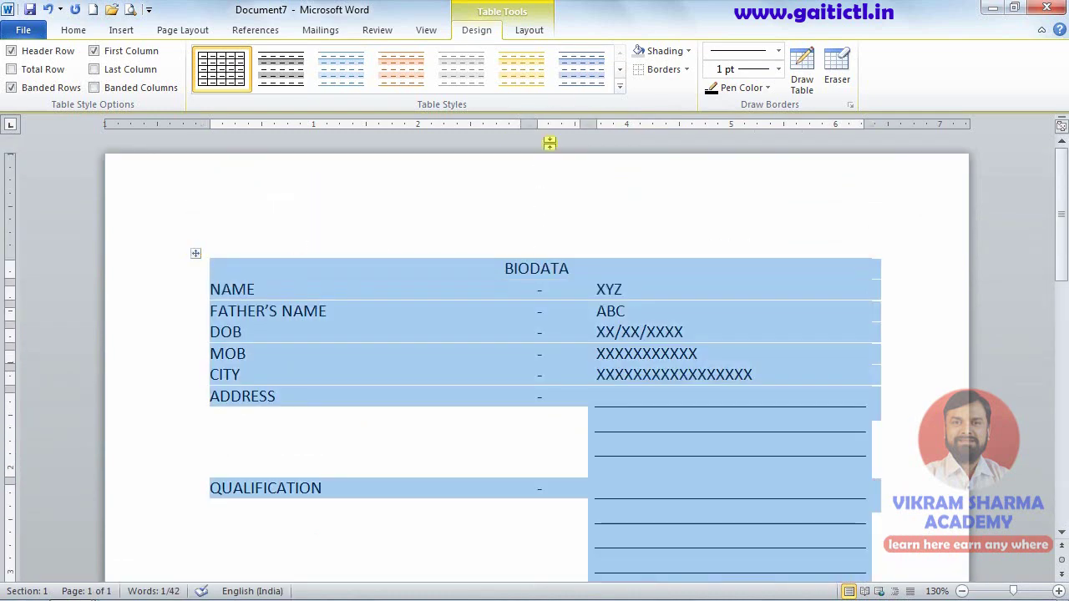
pyautogui.click(529, 30)
pyautogui.click(587, 54)
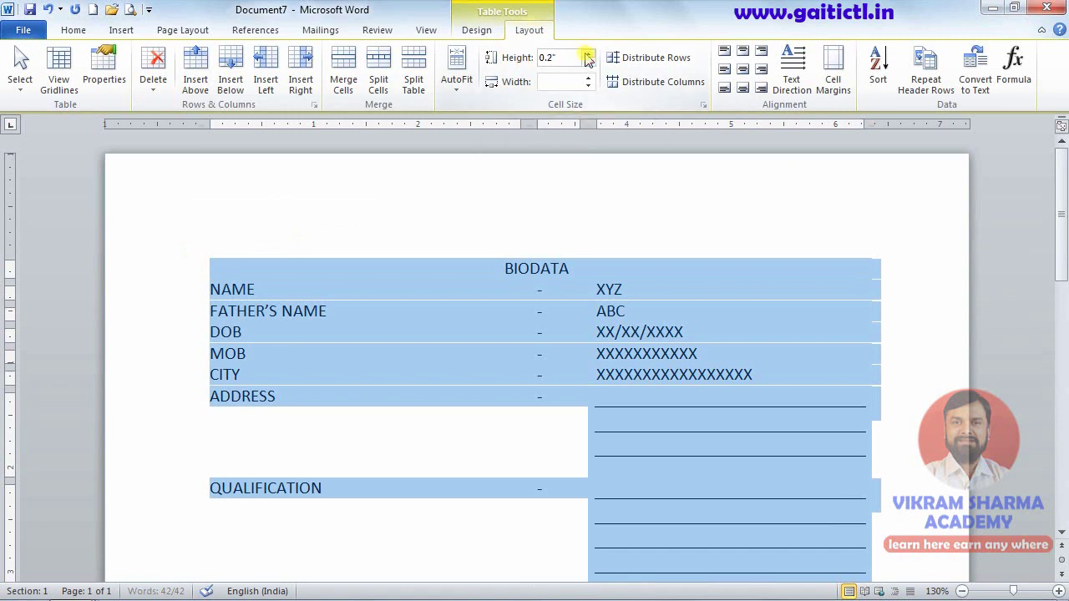
pyautogui.click(588, 53)
pyautogui.click(588, 53)
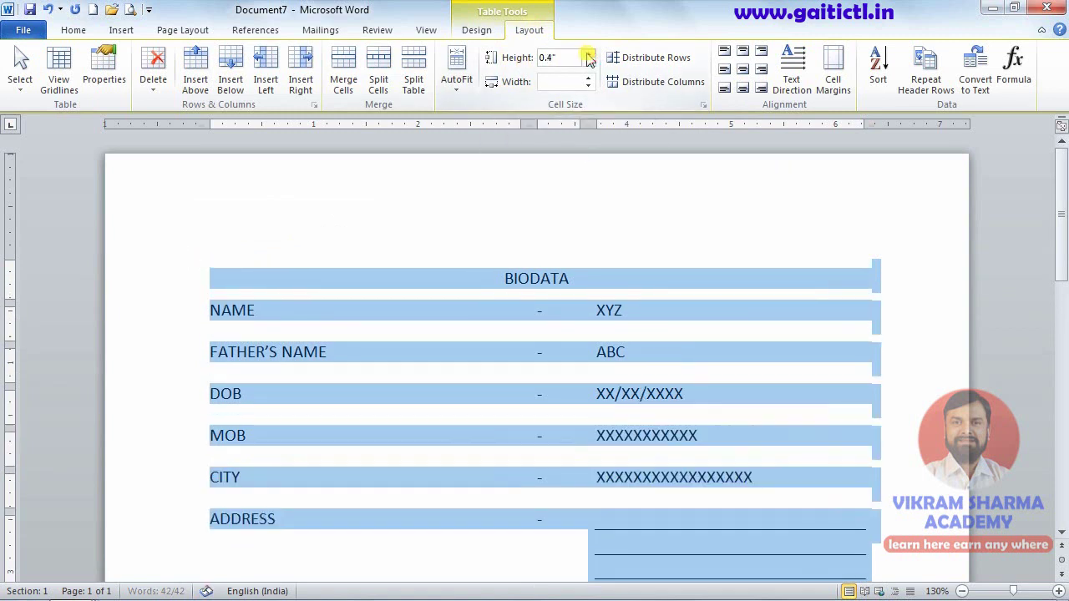
# - Check the print preview, then insert a page break below the Place line
pyautogui.click(127, 11)
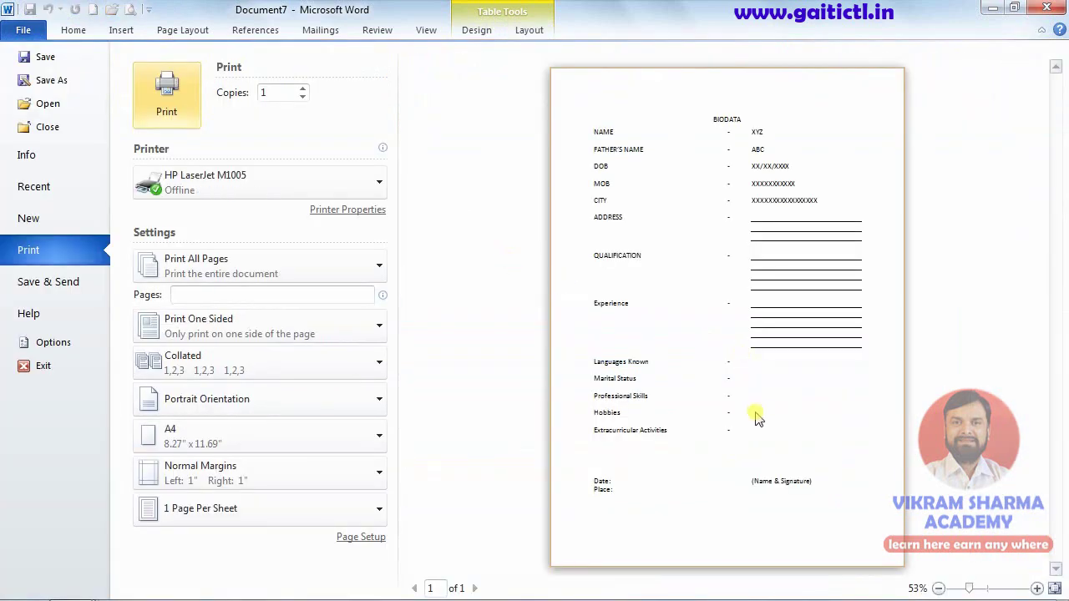
pyautogui.press('Escape')
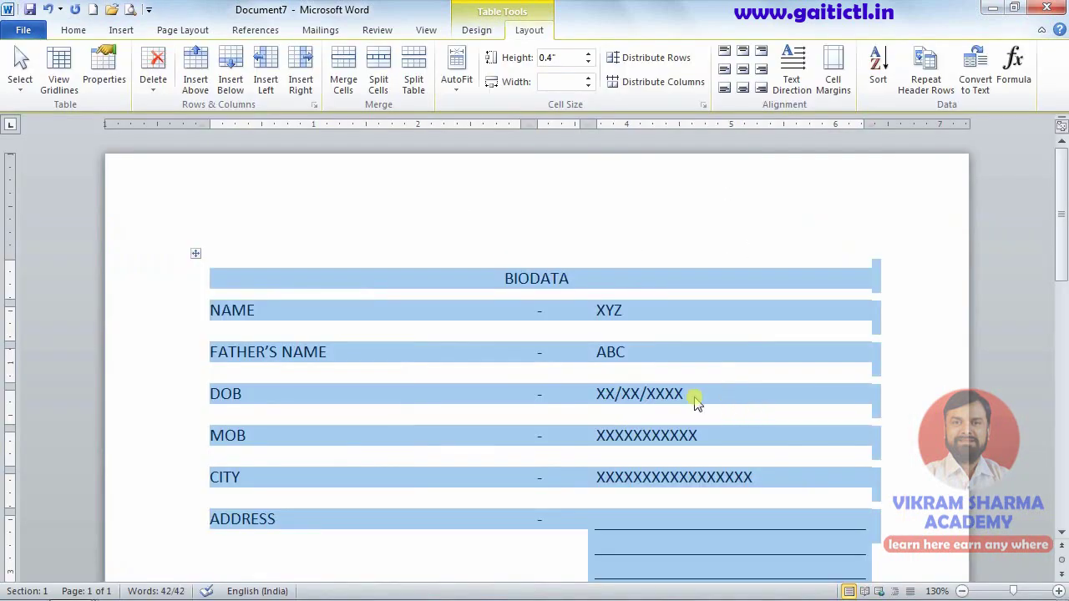
pyautogui.scroll(-3, 692, 401)
pyautogui.scroll(-3, 663, 375)
pyautogui.scroll(-4, 661, 367)
pyautogui.scroll(-5, 661, 367)
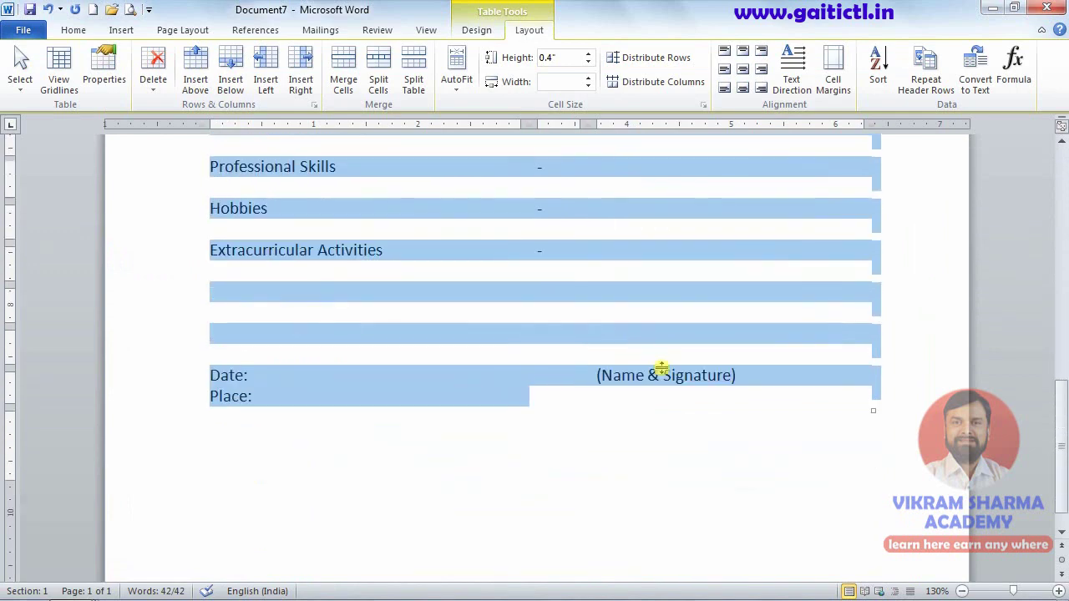
pyautogui.click(681, 426)
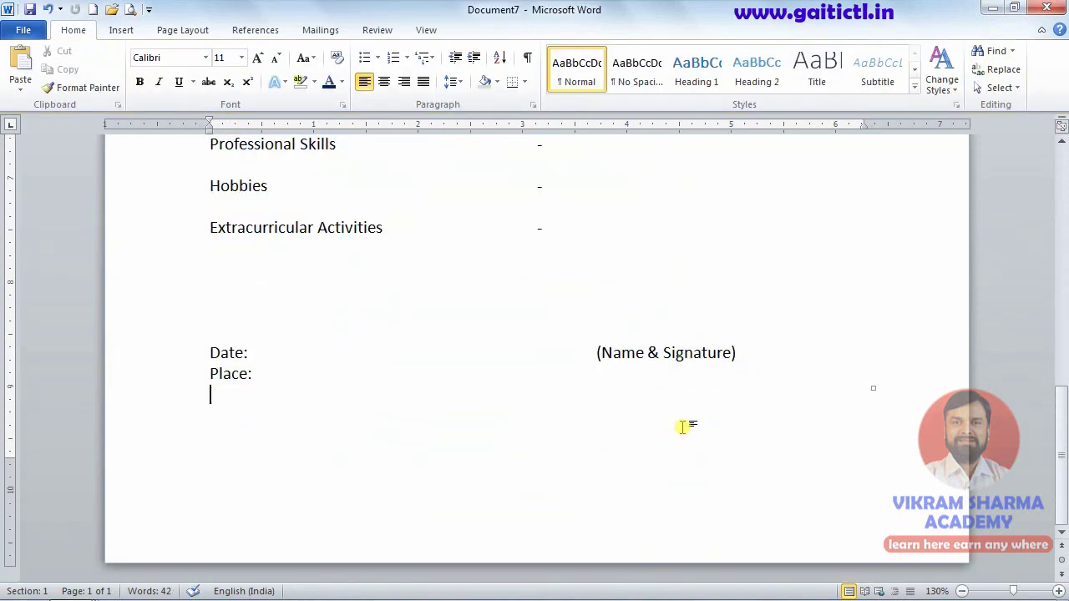
pyautogui.hotkey('ctrl', 'Return')
# - Type the 'Registration form' heading and a 'Name' label on page 2
pyautogui.scroll(-2, 683, 428)
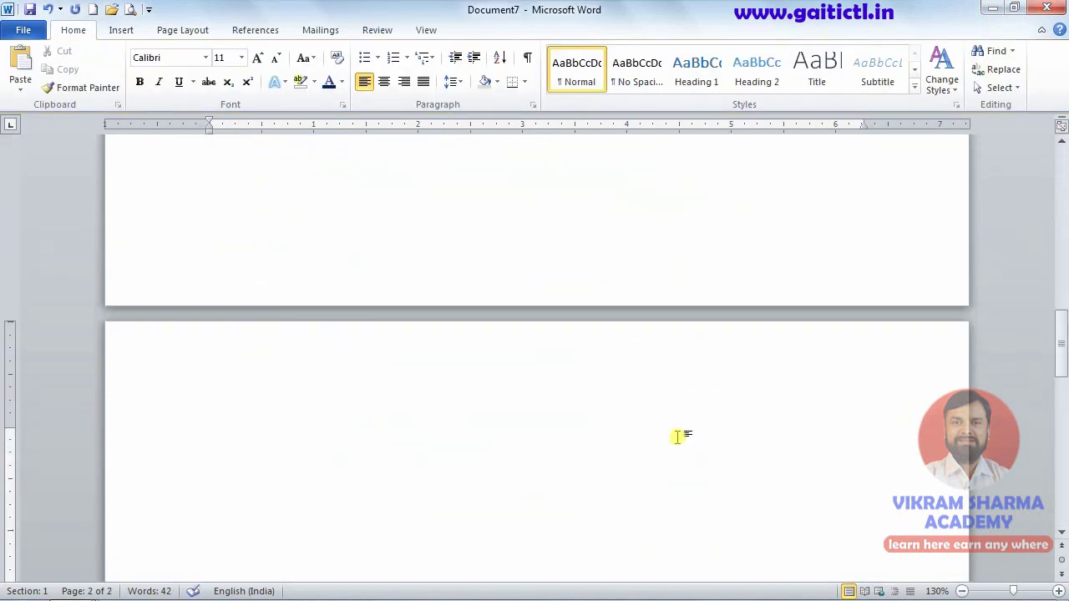
pyautogui.write('re')
pyautogui.write('gistr')
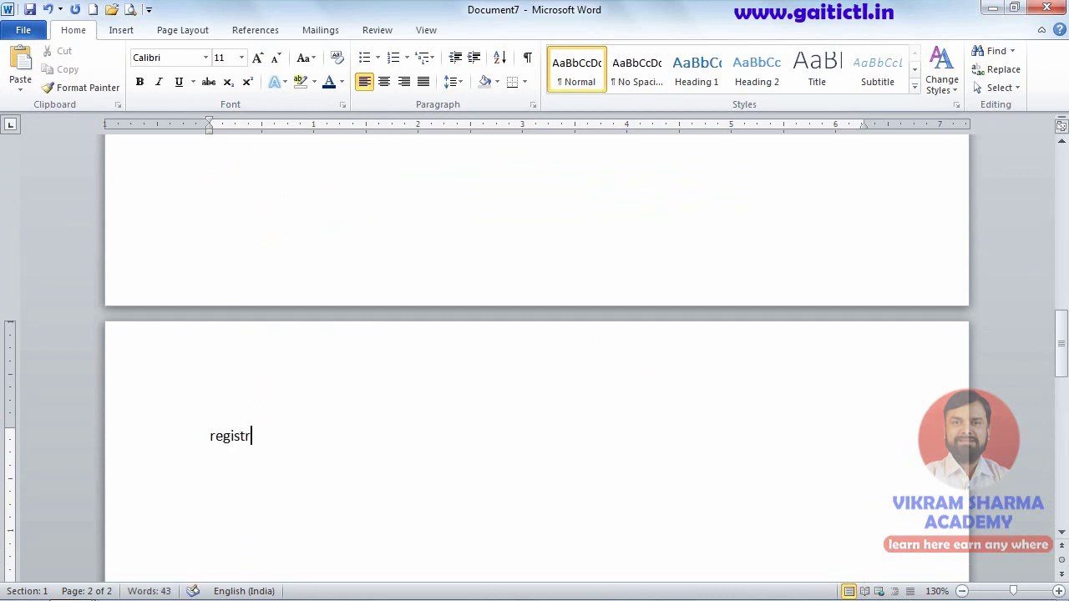
pyautogui.write('ation form')
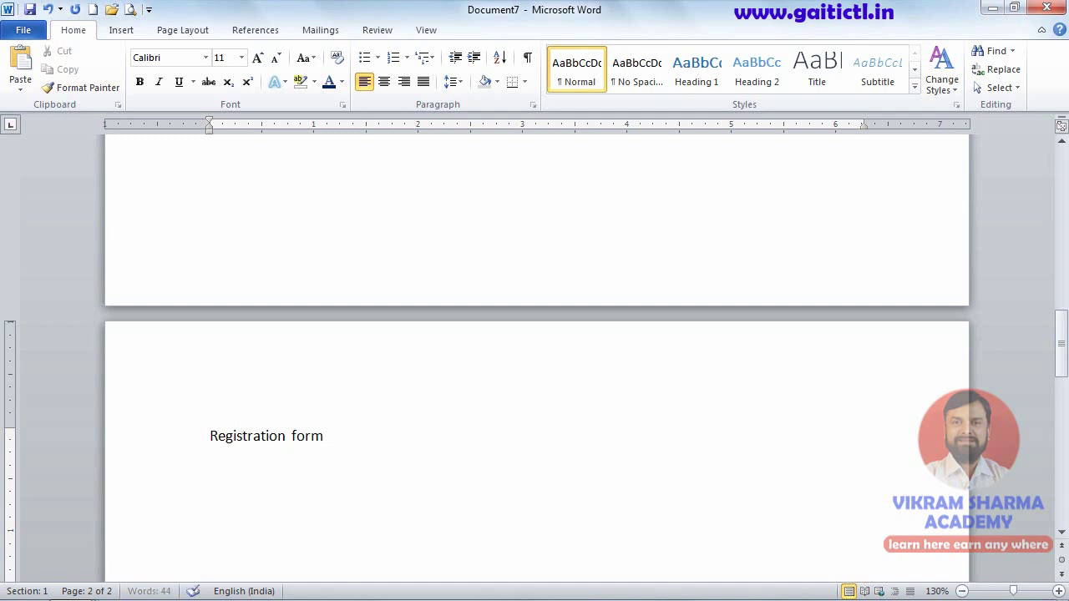
pyautogui.press('Return')
pyautogui.write('Name')
# - Insert a one-row table of 25 columns below the Name label
pyautogui.click(118, 27)
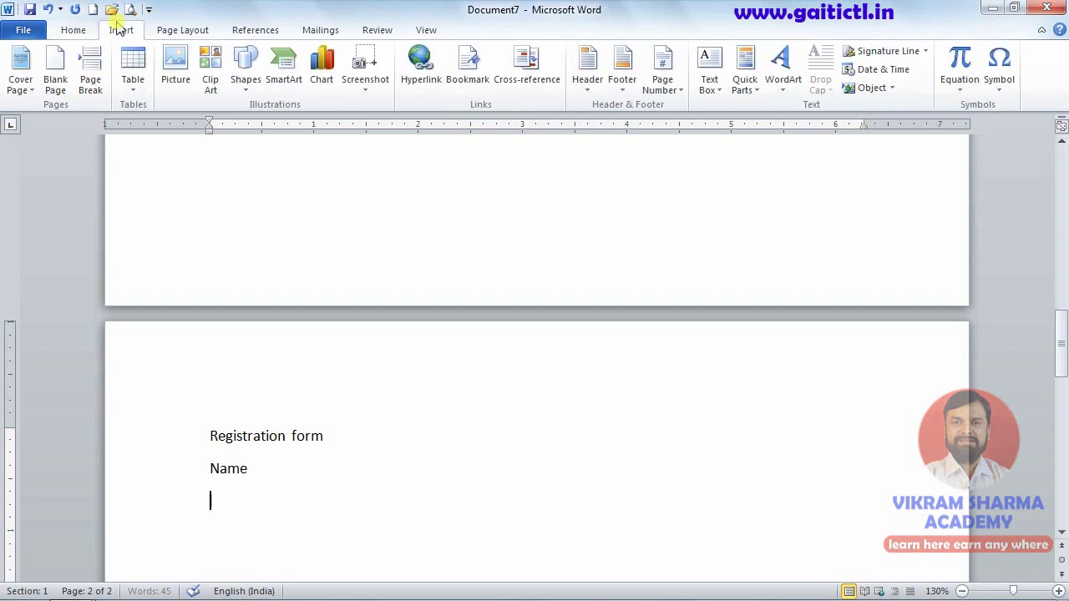
pyautogui.click(132, 71)
pyautogui.click(159, 254)
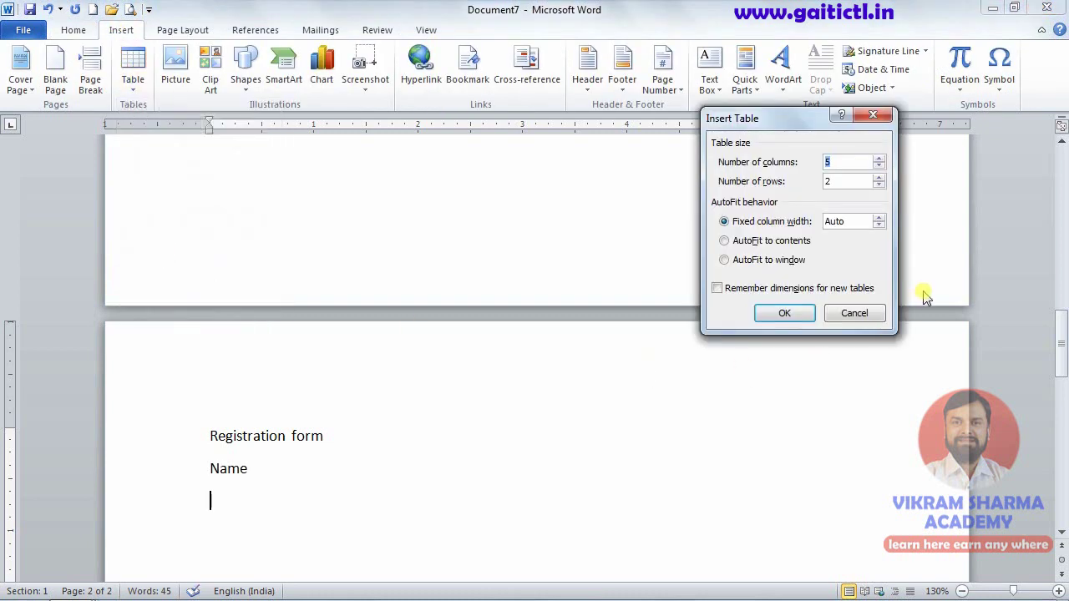
pyautogui.write('25')
pyautogui.press('Return')
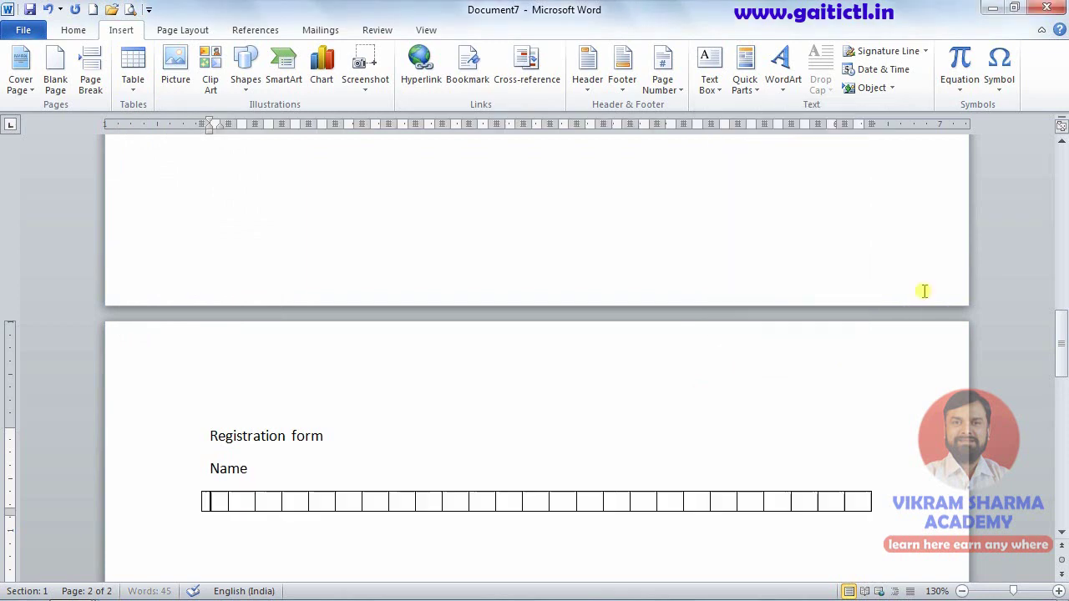
pyautogui.scroll(-3, 673, 463)
# - Add a Father's Name label followed by a one-row, 25-column table
pyautogui.click(317, 410)
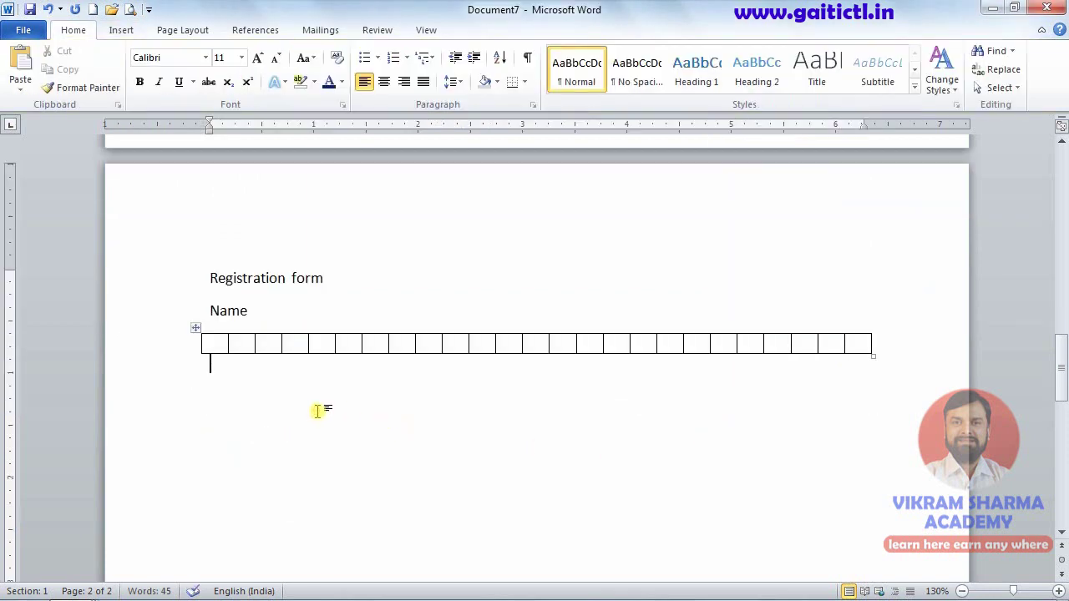
pyautogui.press('Return')
pyautogui.write('Father’s')
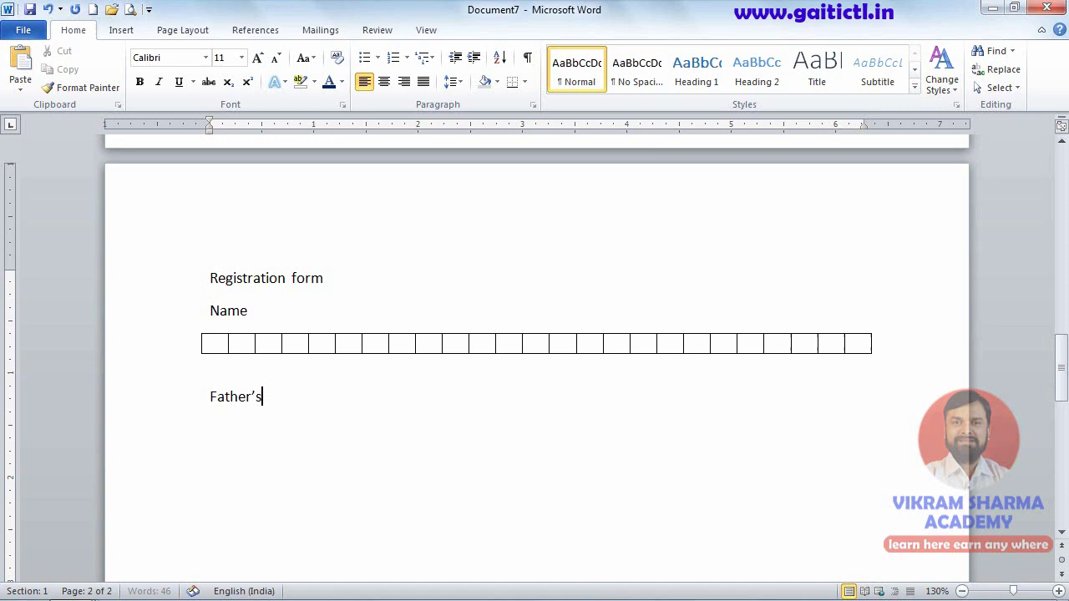
pyautogui.write('Name')
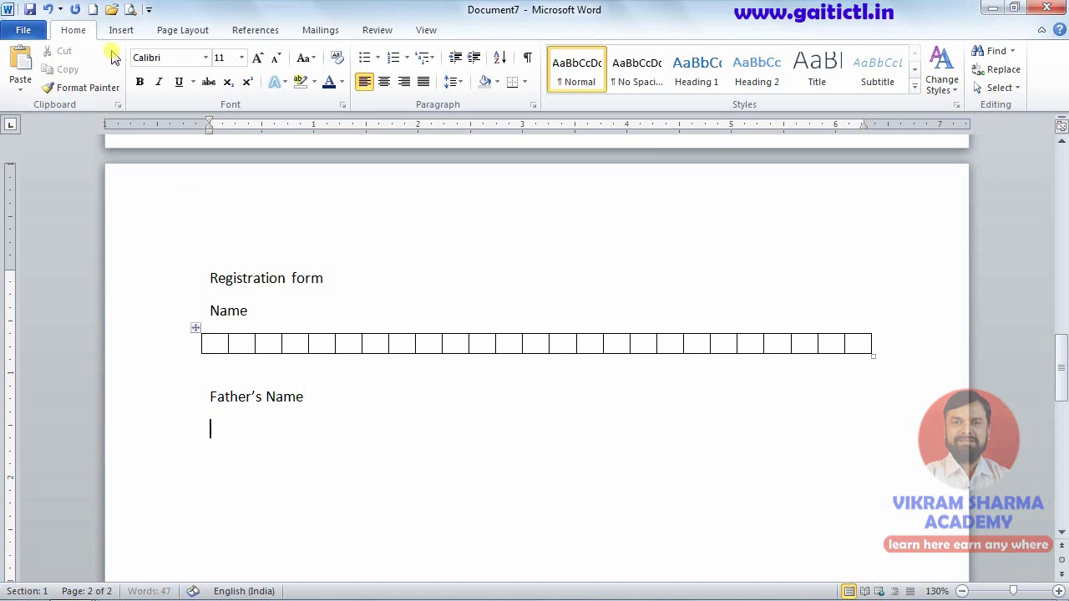
pyautogui.click(121, 30)
pyautogui.click(123, 89)
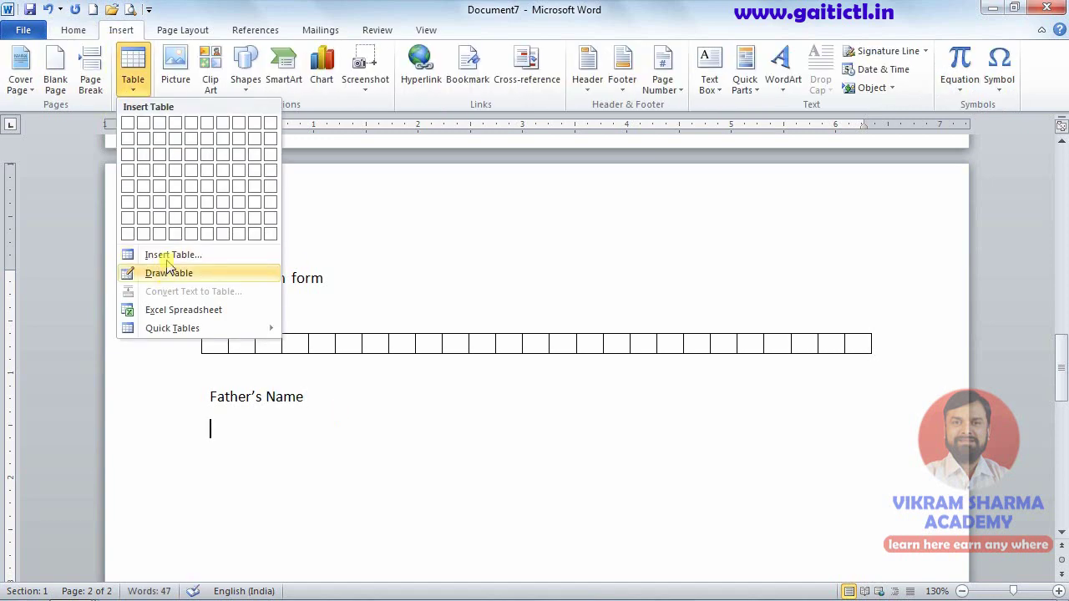
pyautogui.click(167, 253)
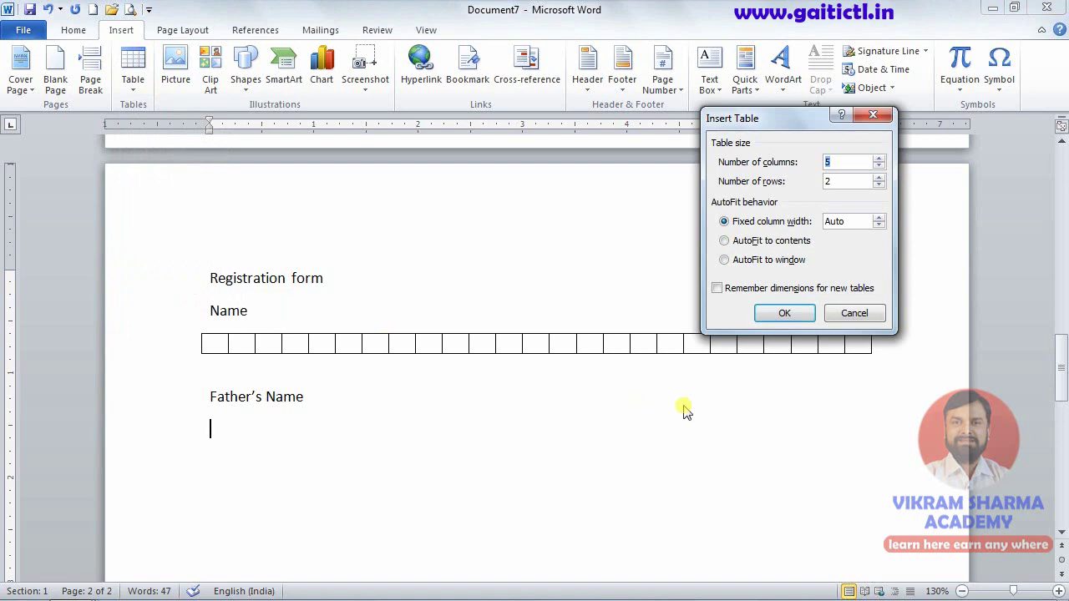
pyautogui.write('25')
pyautogui.press('Return')
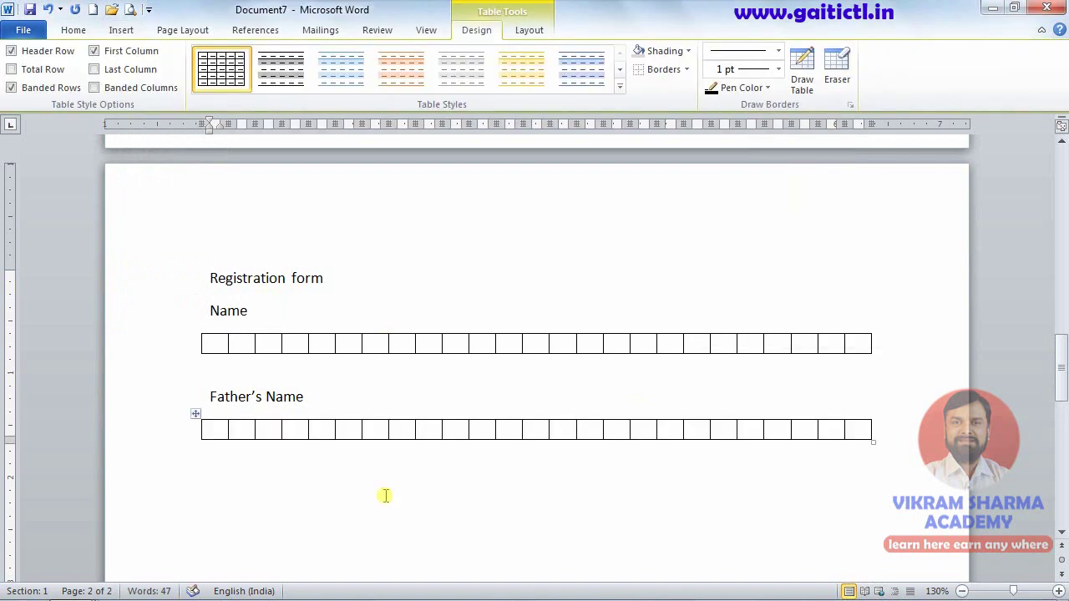
# - Add an Address label with a 4-row, 25-column table beneath it
pyautogui.click(265, 471)
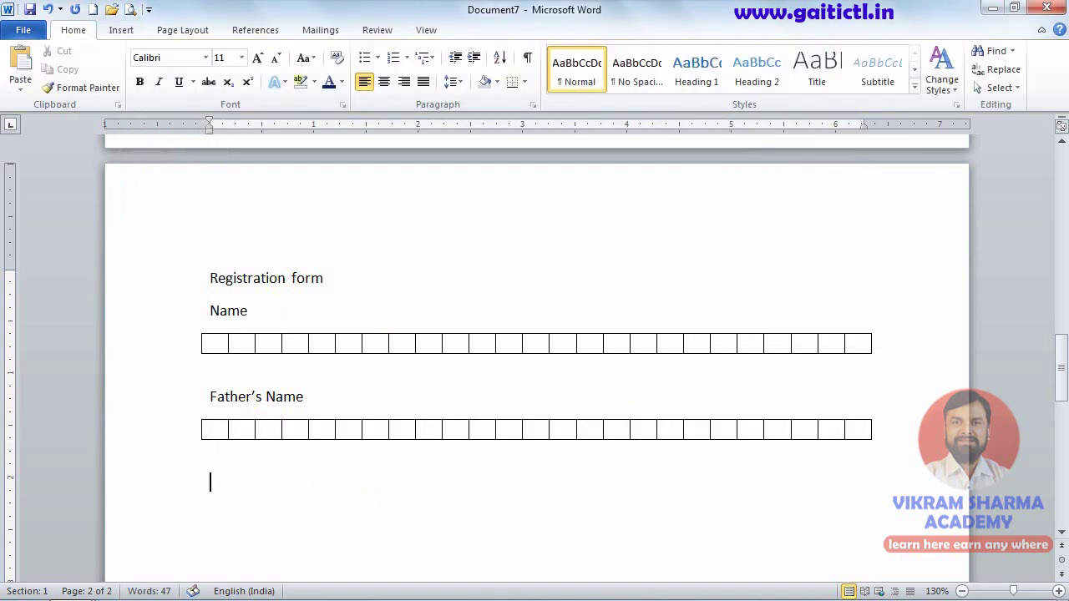
pyautogui.write('Address')
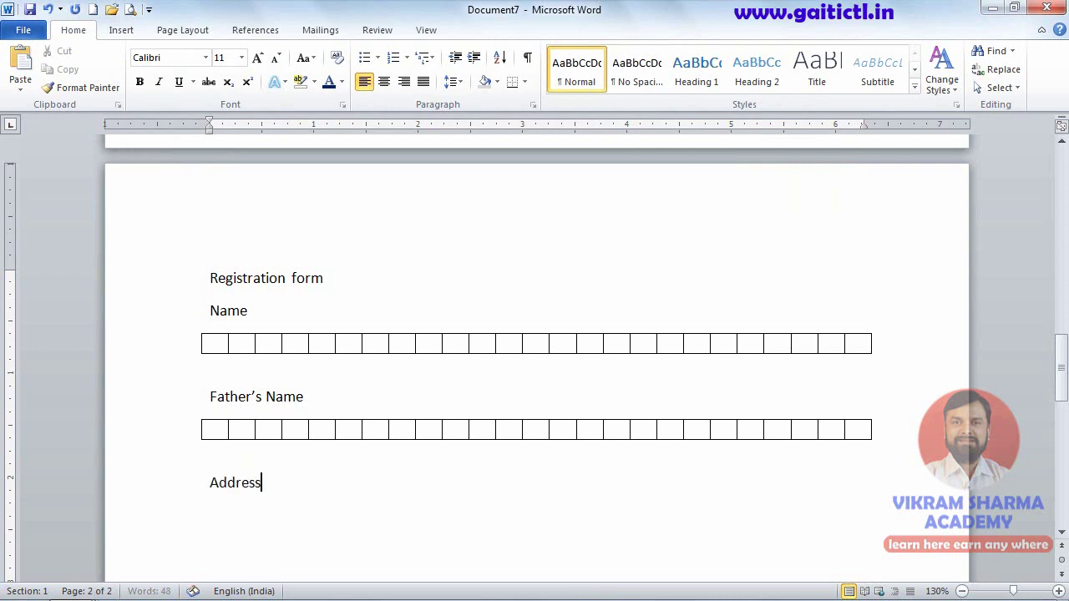
pyautogui.click(121, 30)
pyautogui.click(134, 75)
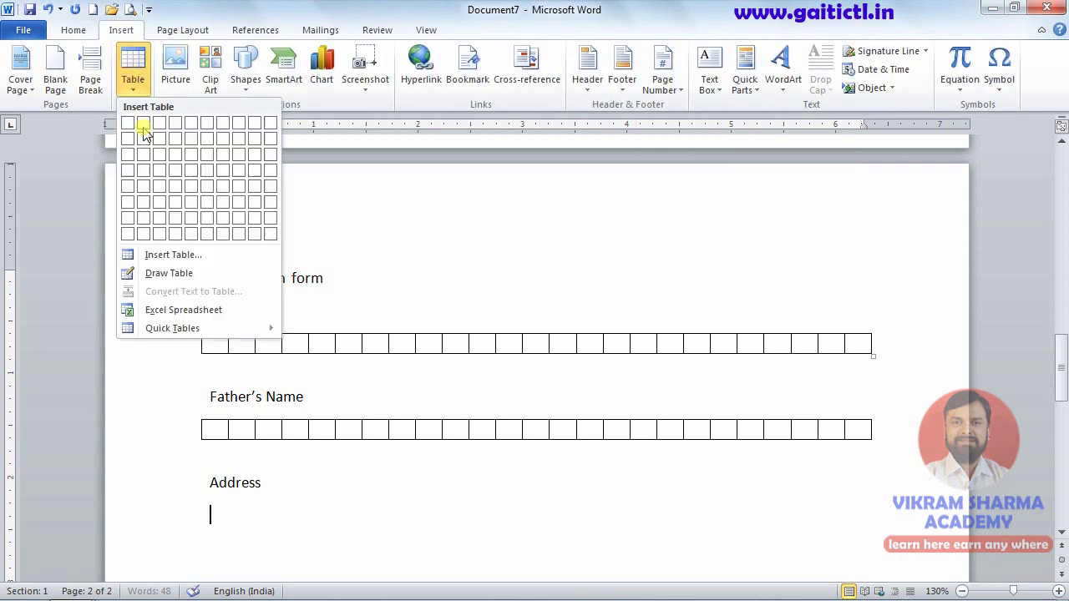
pyautogui.click(159, 253)
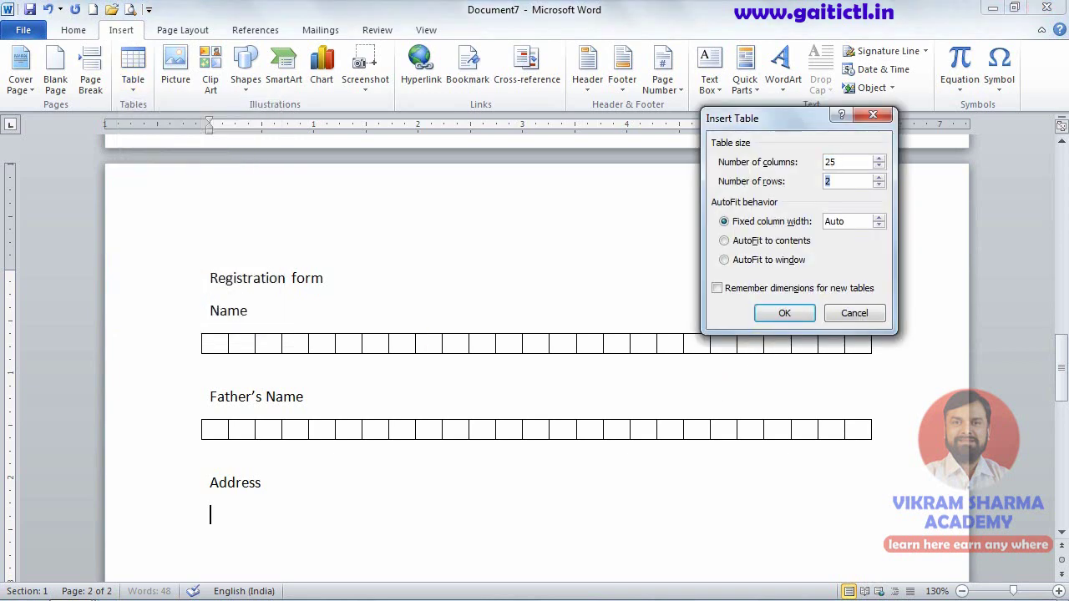
pyautogui.press('Return')
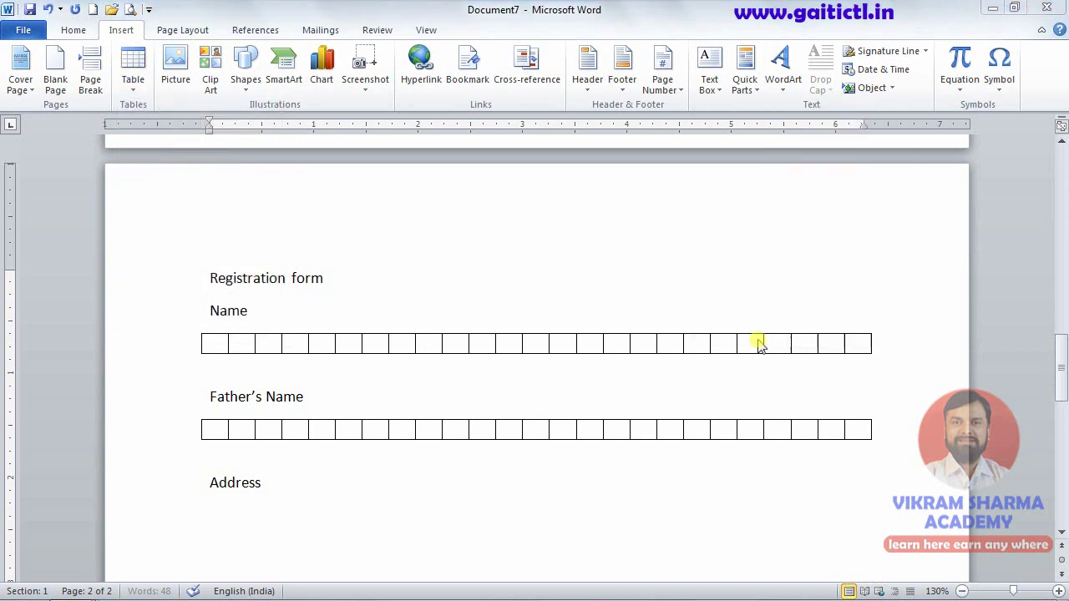
pyautogui.scroll(-4, 845, 359)
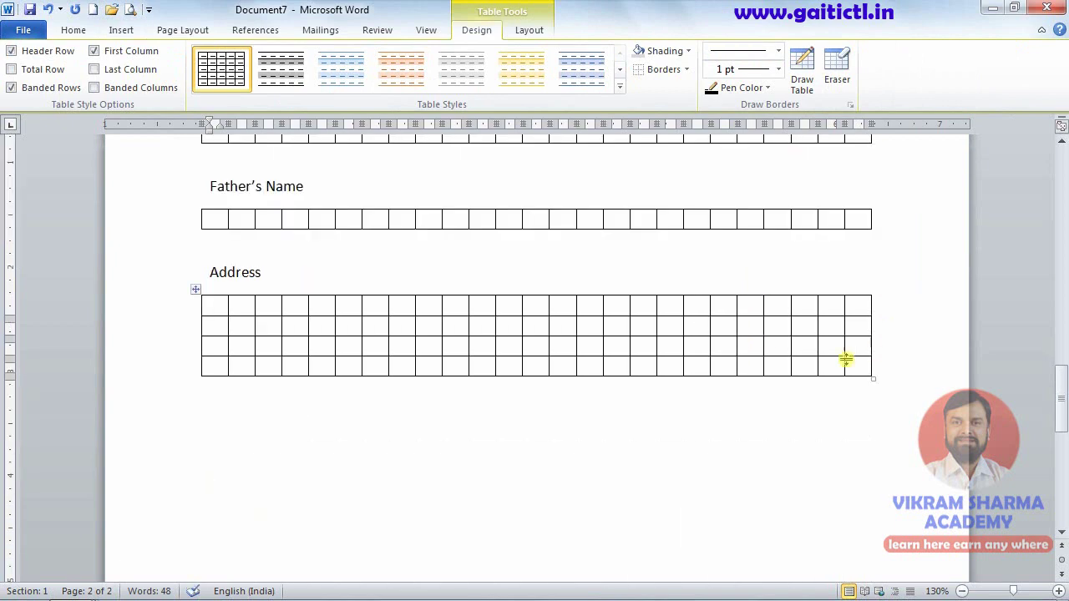
pyautogui.click(626, 450)
pyautogui.scroll(2, 632, 464)
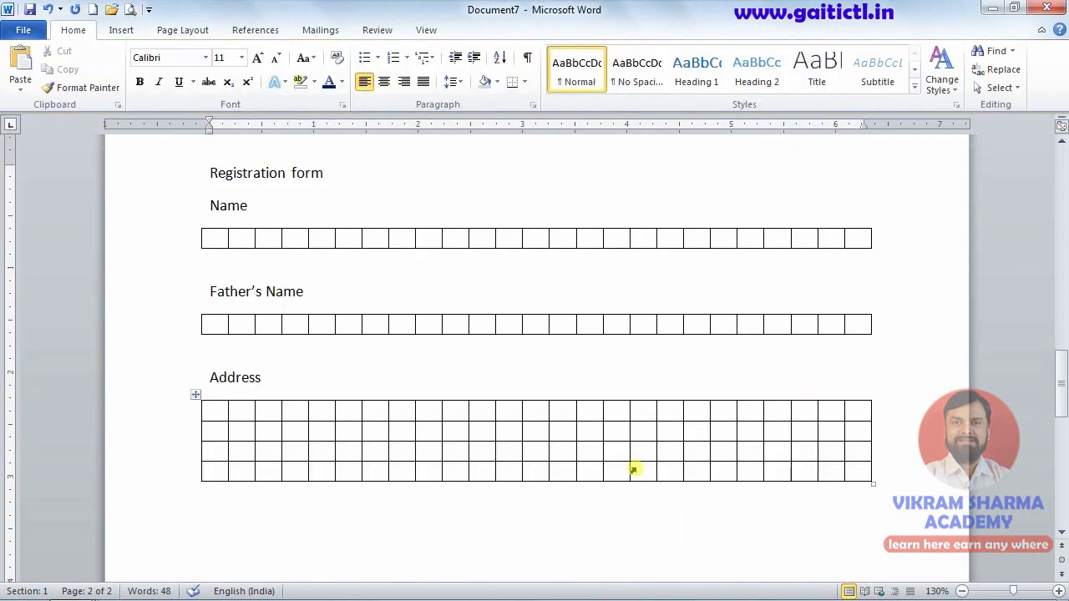
# - Add a blank line below the Address grid and check its cell measurements
pyautogui.press('Return')
pyautogui.write('DOB')
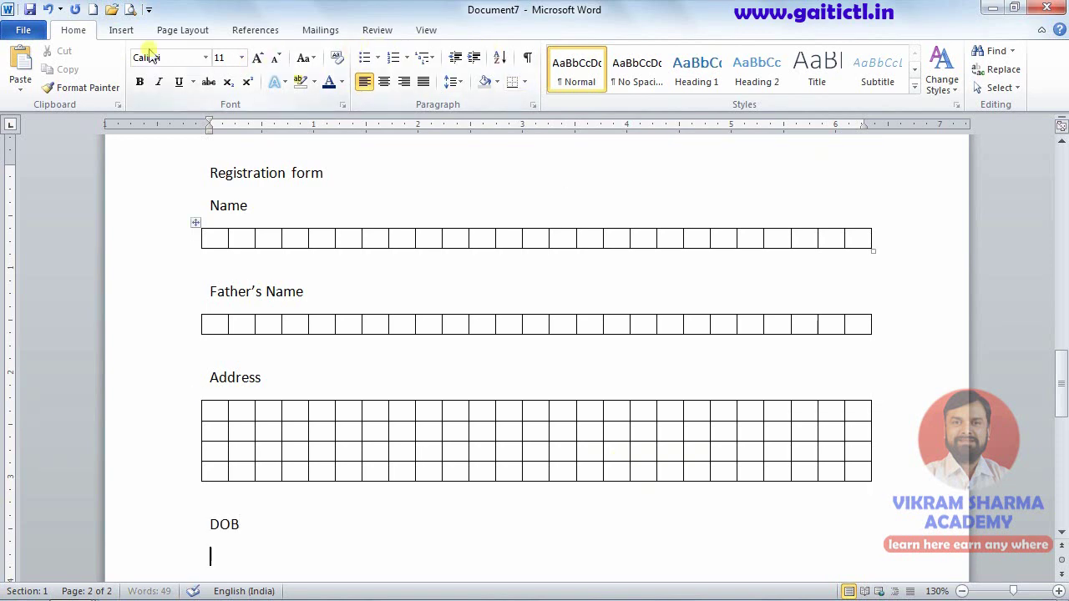
pyautogui.click(121, 30)
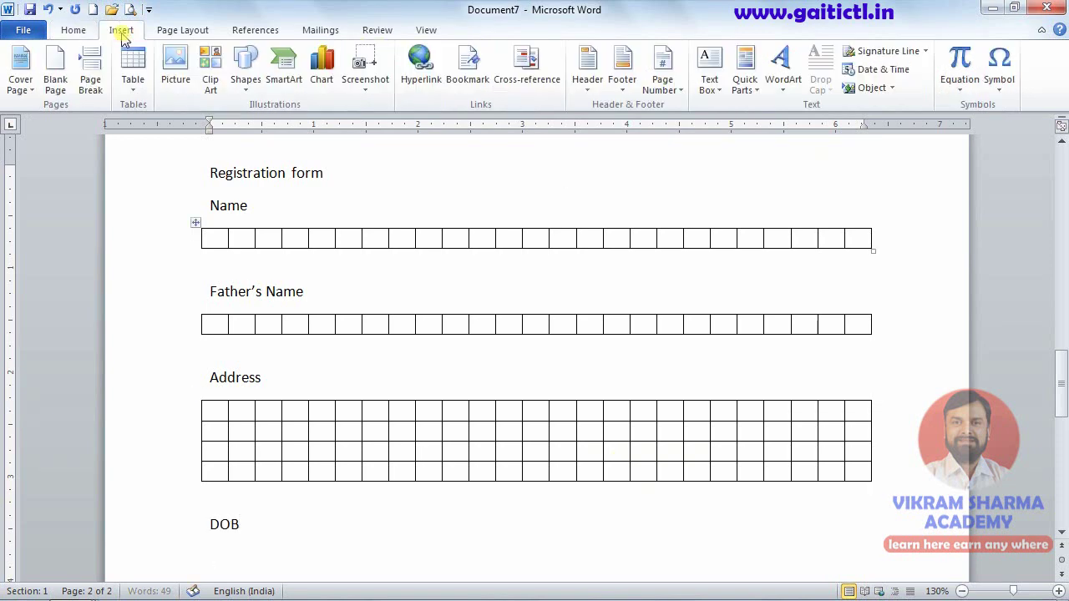
pyautogui.click(216, 409)
pyautogui.click(524, 32)
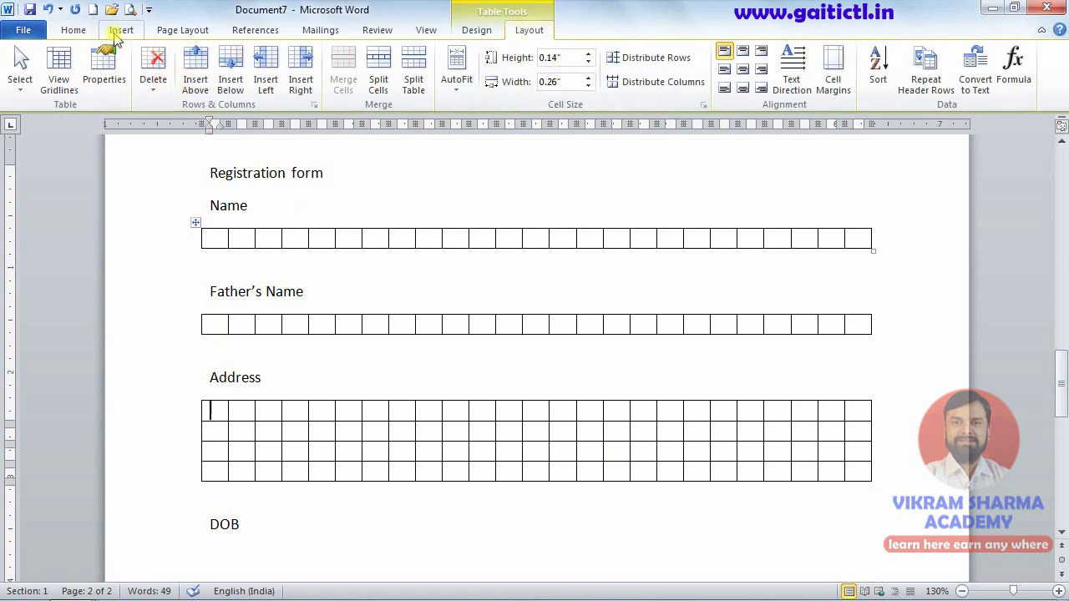
# - Insert a one-row, 10-column table with fixed column width under the DOB label
pyautogui.click(223, 560)
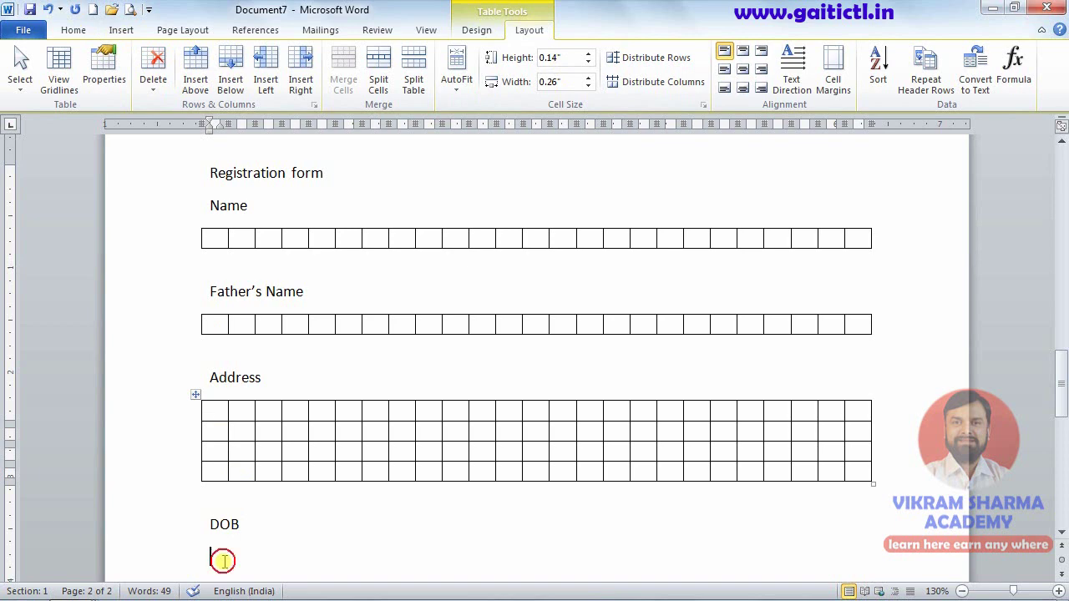
pyautogui.click(121, 31)
pyautogui.click(133, 84)
pyautogui.click(171, 255)
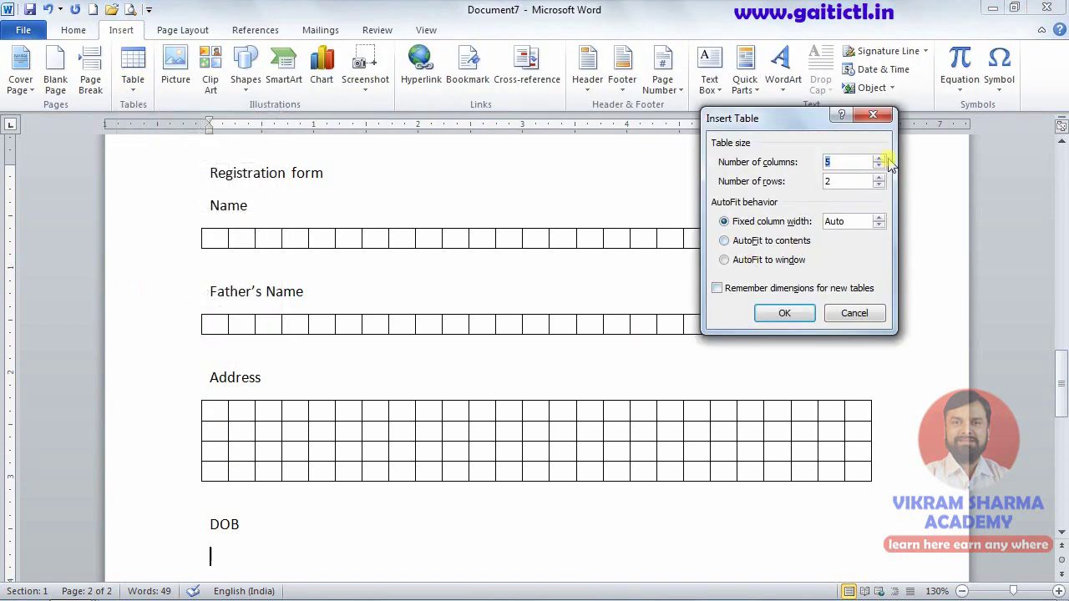
pyautogui.doubleClick(850, 181)
pyautogui.moveTo(855, 221); pyautogui.dragTo(798, 217)
pyautogui.write('0.14')
pyautogui.press('Return')
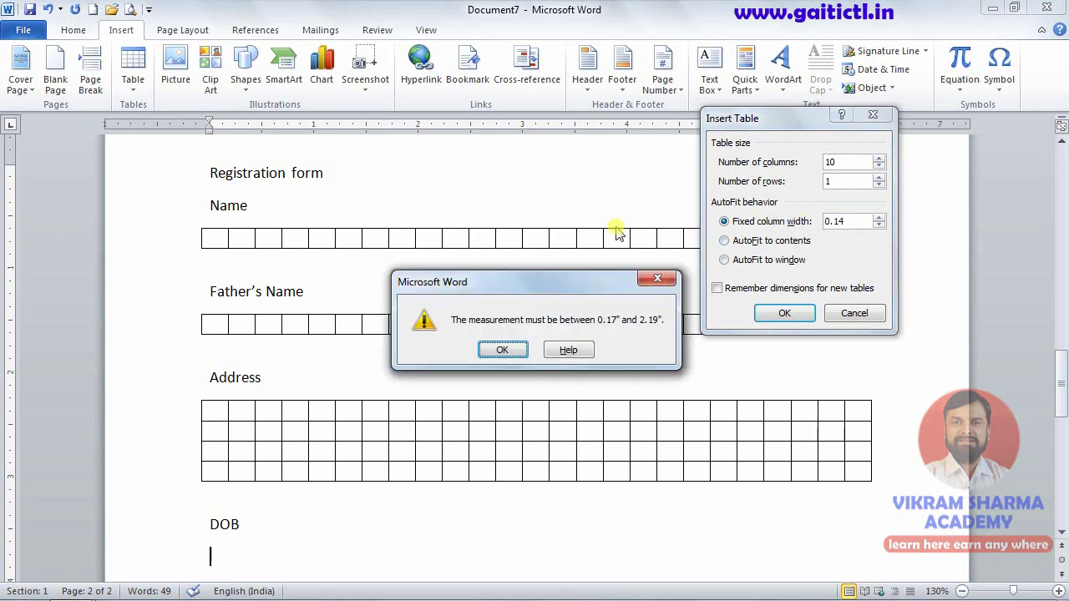
pyautogui.click(505, 355)
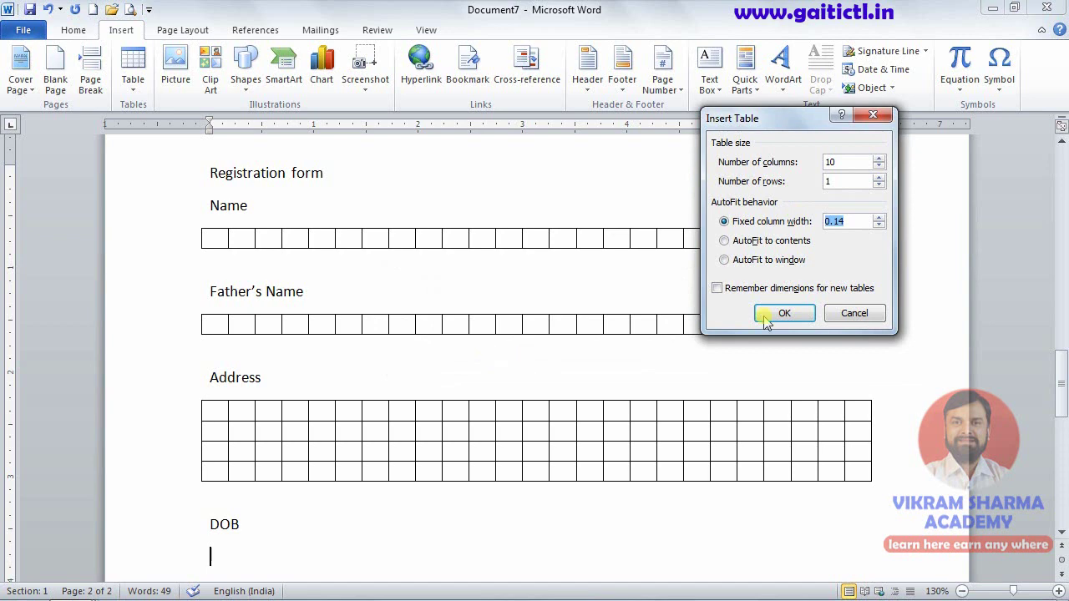
pyautogui.click(850, 221)
pyautogui.click(783, 314)
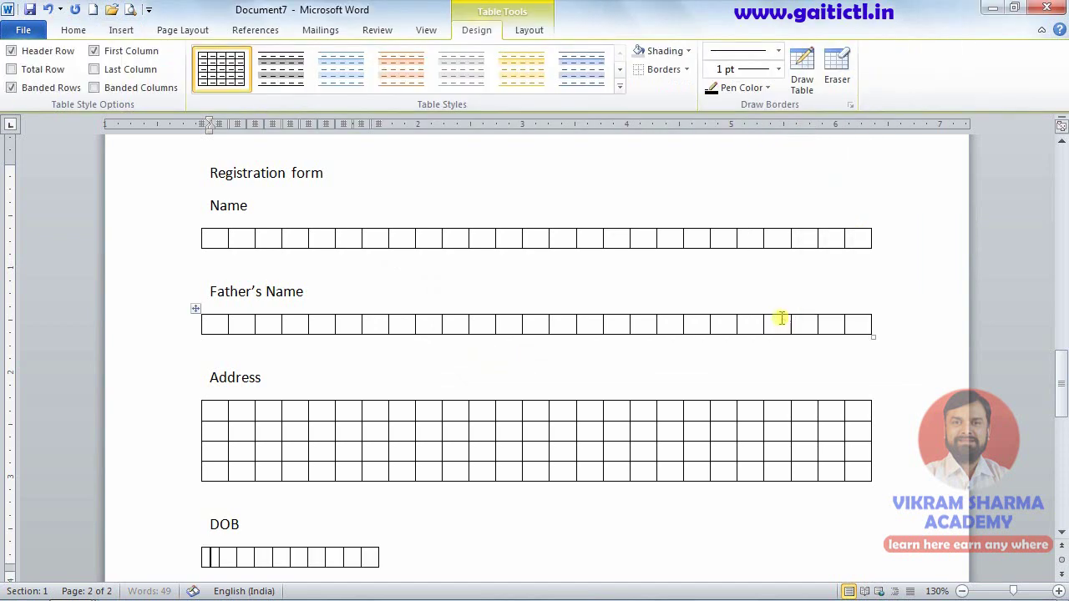
# - Check the Address table's cell size in its layout settings
pyautogui.scroll(-2, 630, 404)
pyautogui.scroll(-1, 501, 409)
pyautogui.click(290, 254)
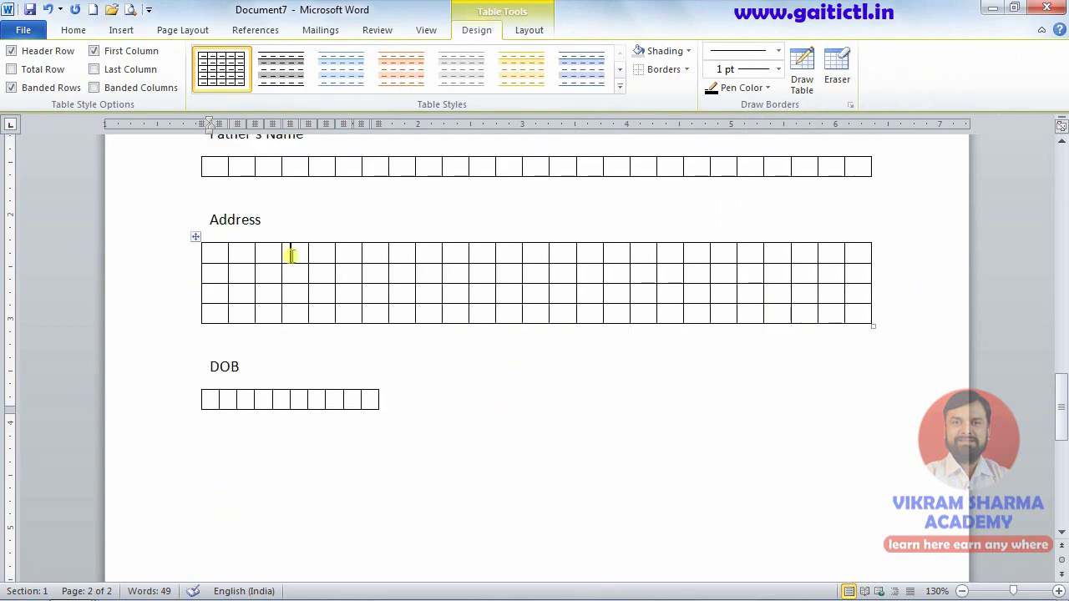
pyautogui.click(516, 37)
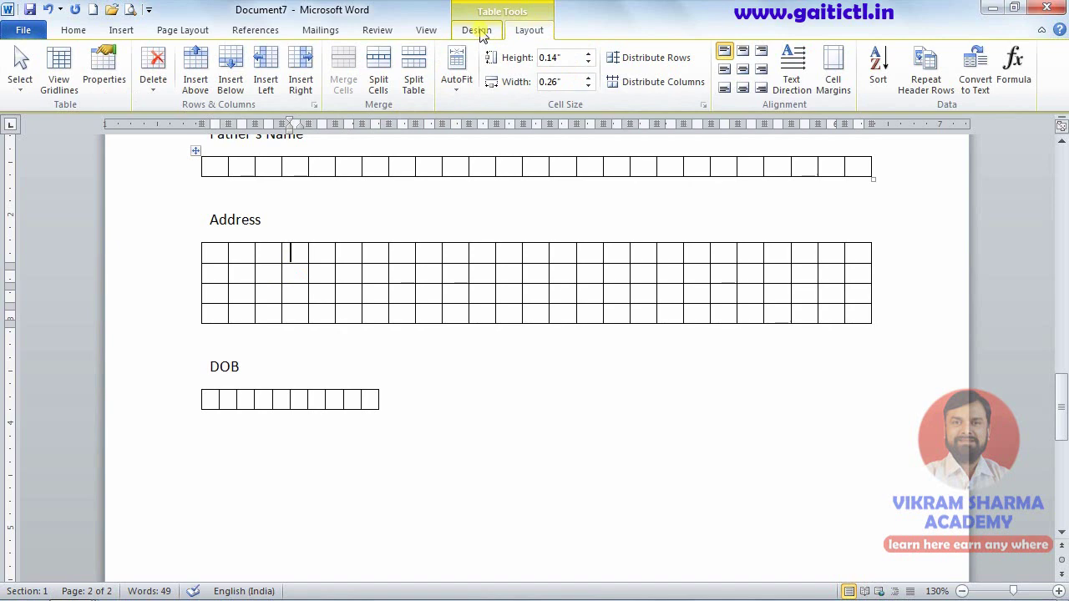
pyautogui.click(216, 254)
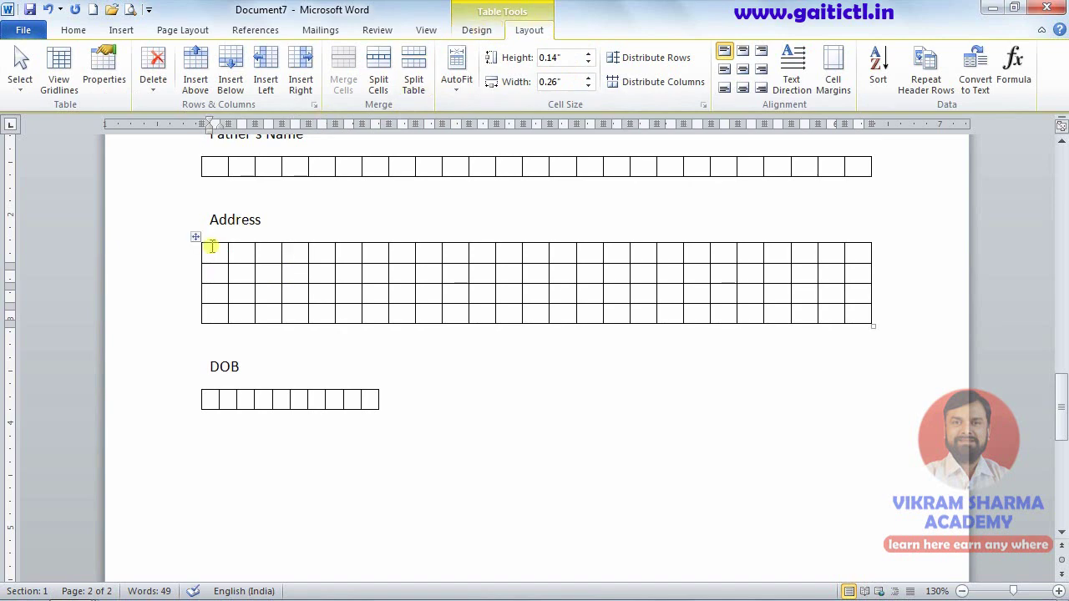
# - Add a 10-column, one-row table beneath the Mob No label
pyautogui.click(415, 431)
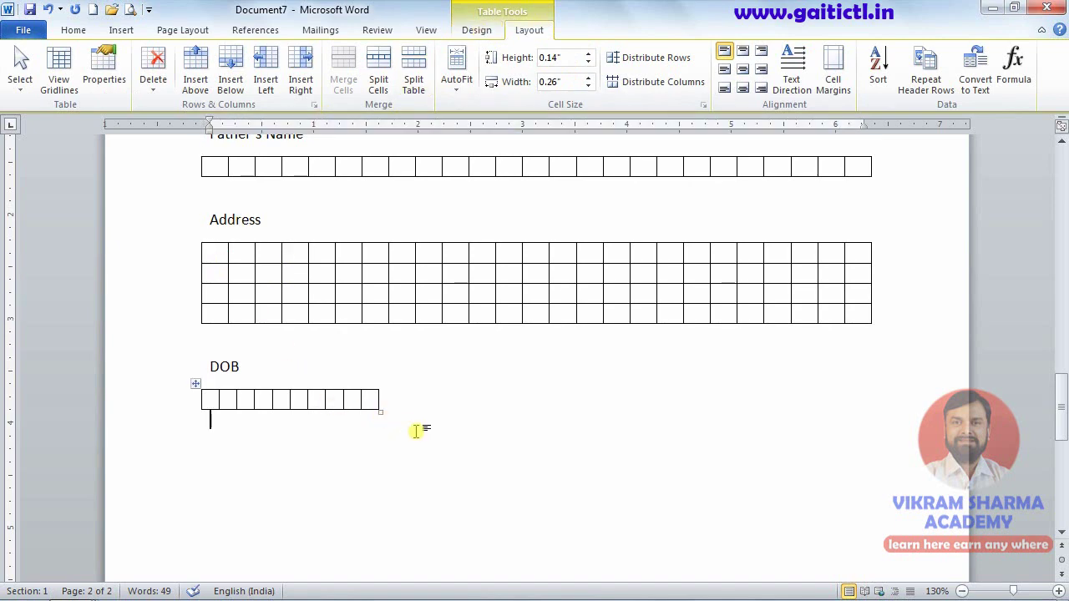
pyautogui.press('Return')
pyautogui.write('Mob No')
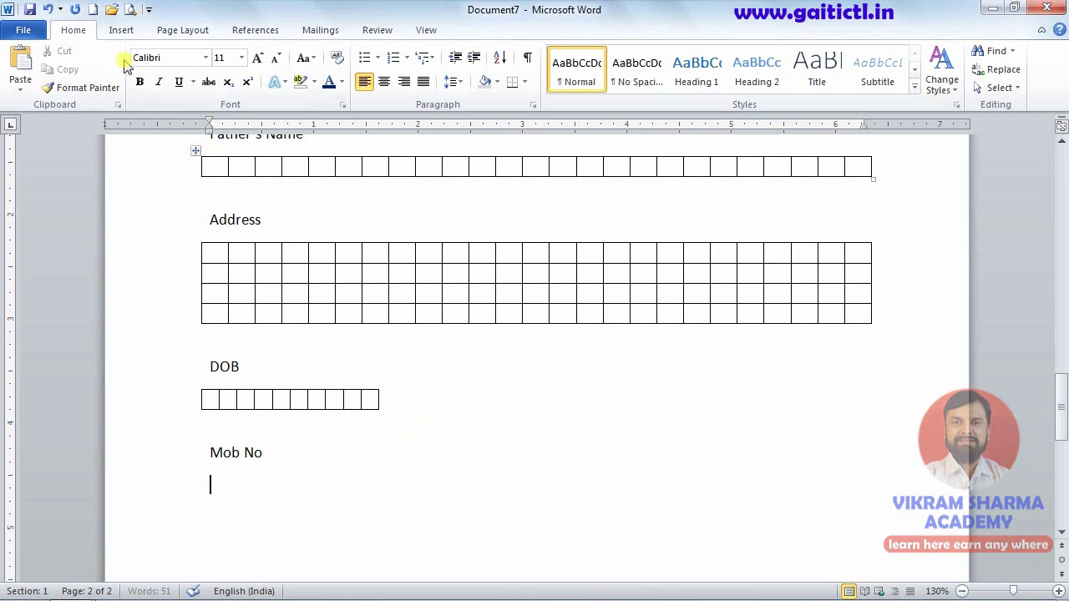
pyautogui.click(121, 30)
pyautogui.click(133, 80)
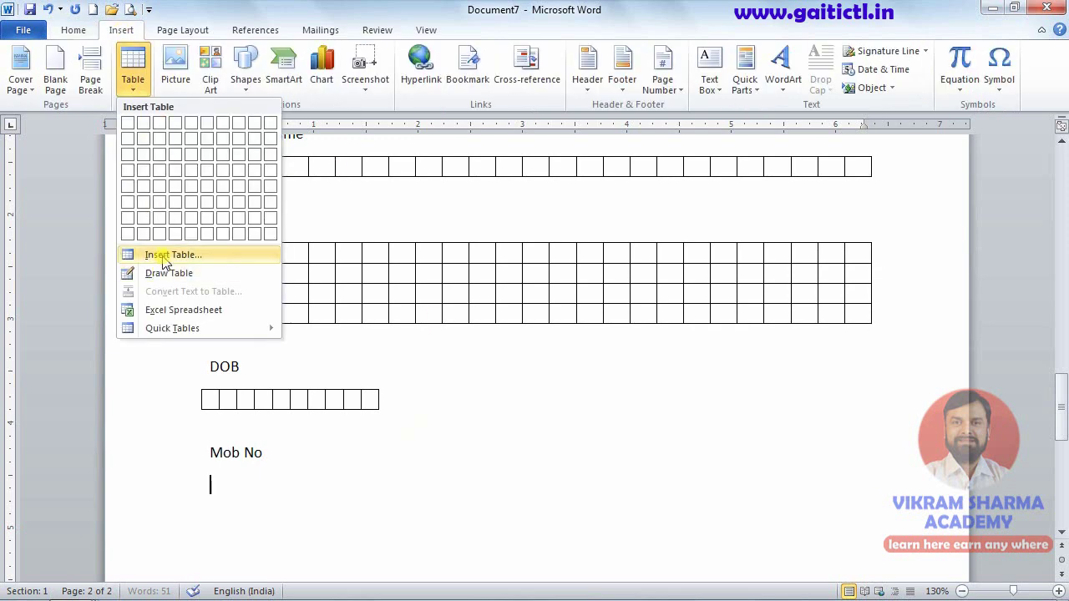
pyautogui.click(159, 252)
pyautogui.write('10')
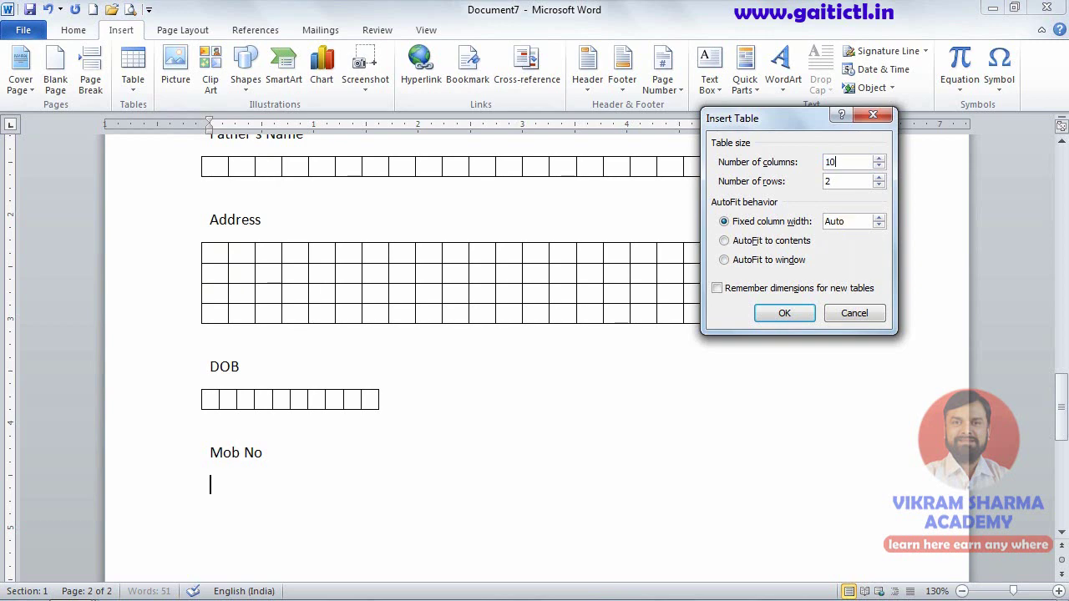
pyautogui.press('Tab')
pyautogui.press('Return')
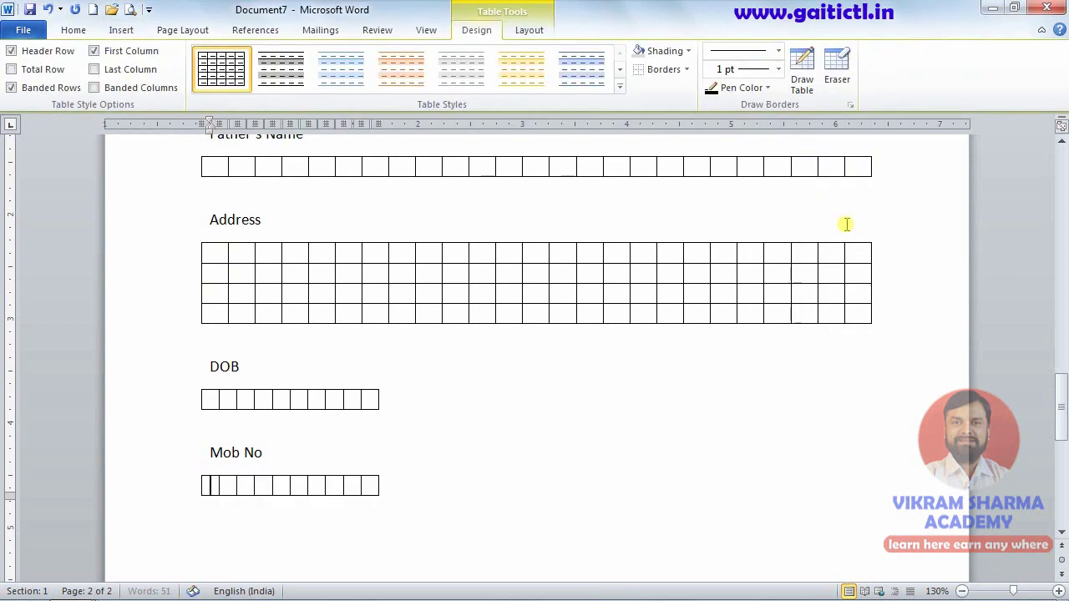
pyautogui.scroll(-3, 479, 402)
pyautogui.keyDown('ctrl'); pyautogui.scroll(-2, 478, 402); pyautogui.keyUp('ctrl')
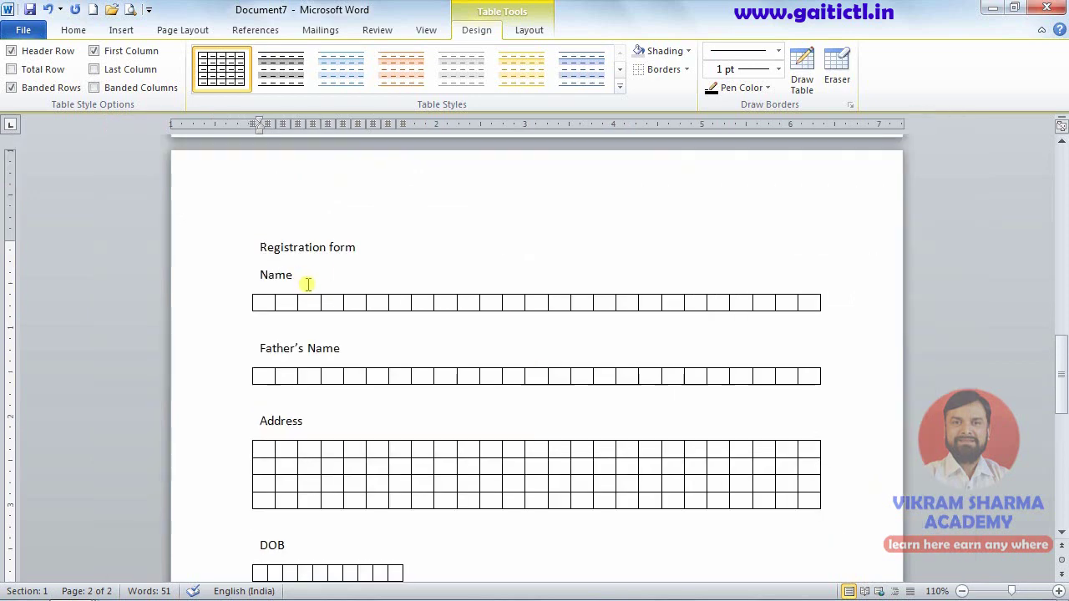
# - Center the 'Registration form' heading and make it bold at 13 pt
pyautogui.click(280, 247)
pyautogui.hotkey('ctrl', 'e')
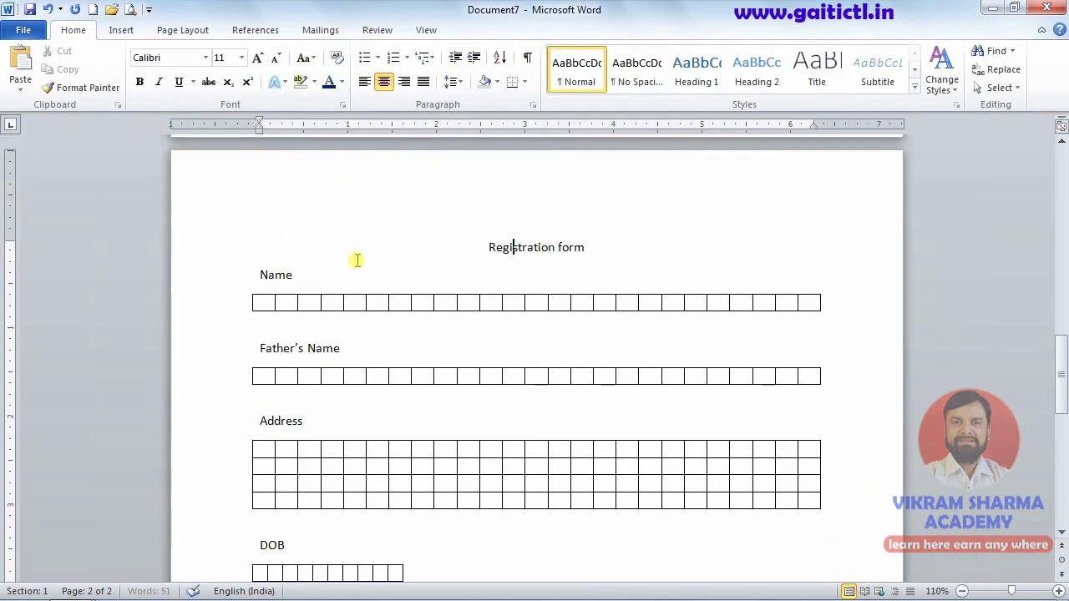
pyautogui.moveTo(486, 248); pyautogui.dragTo(581, 261)
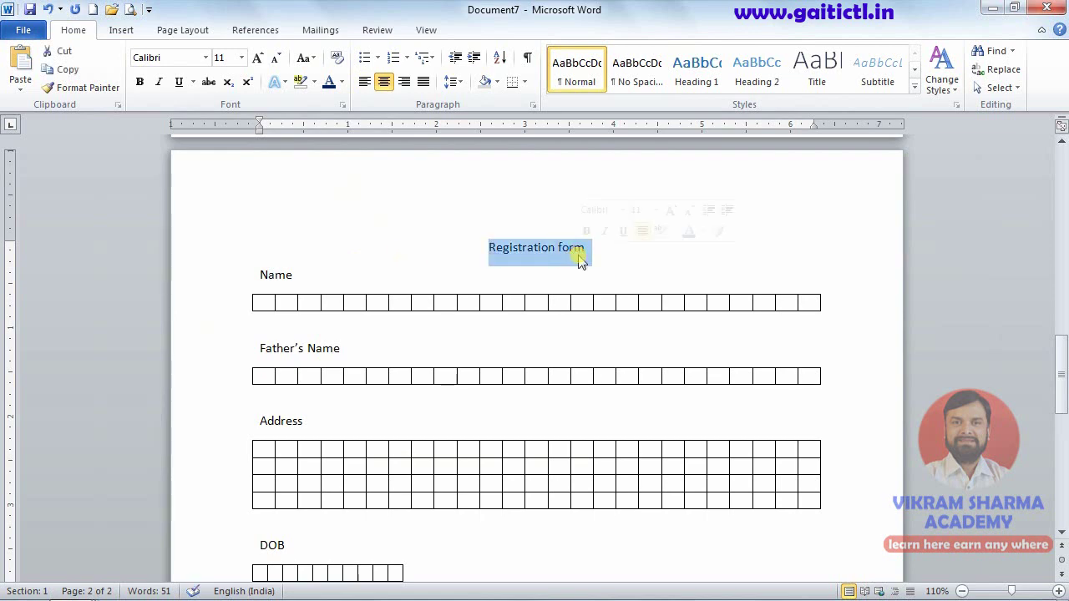
pyautogui.hotkey('ctrl', ']')
pyautogui.hotkey('ctrl', ']')
pyautogui.hotkey('ctrl', 'b')
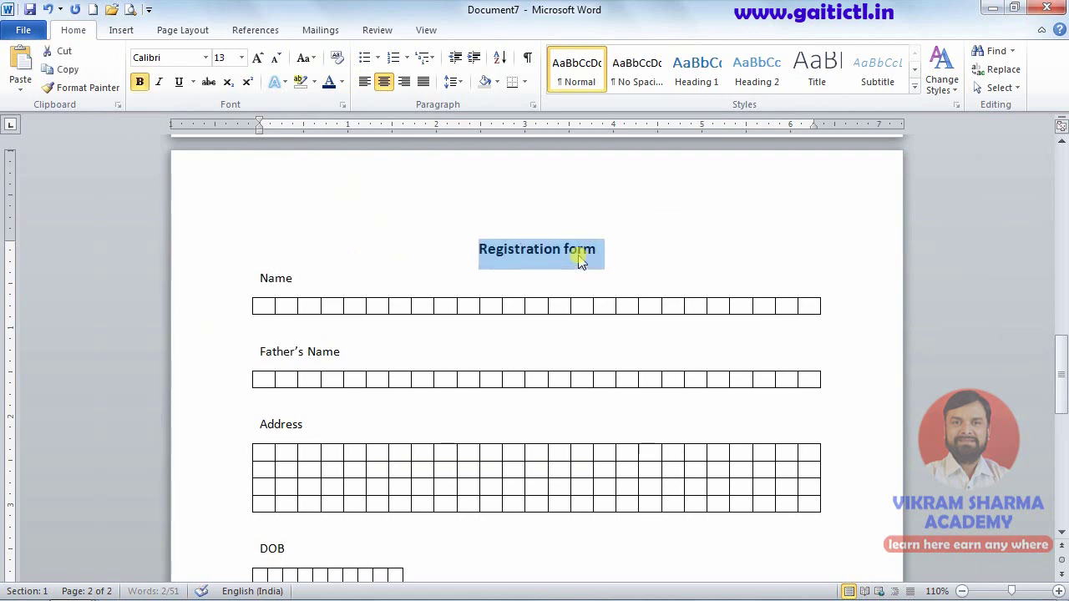
# - Preview how the registration form will print
pyautogui.scroll(-5, 548, 280)
pyautogui.scroll(2, 546, 280)
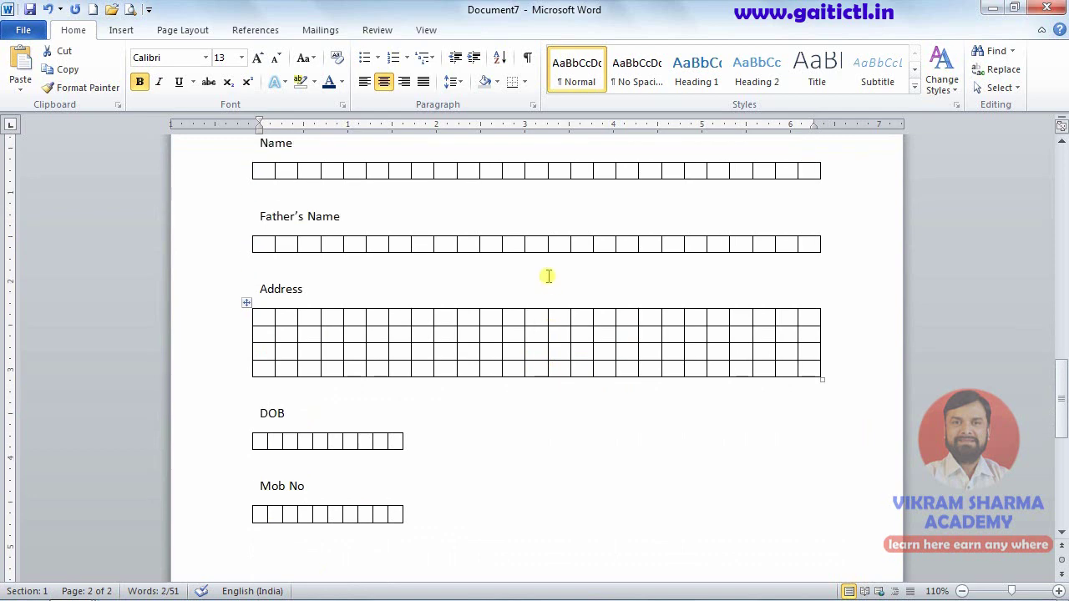
pyautogui.scroll(2, 545, 273)
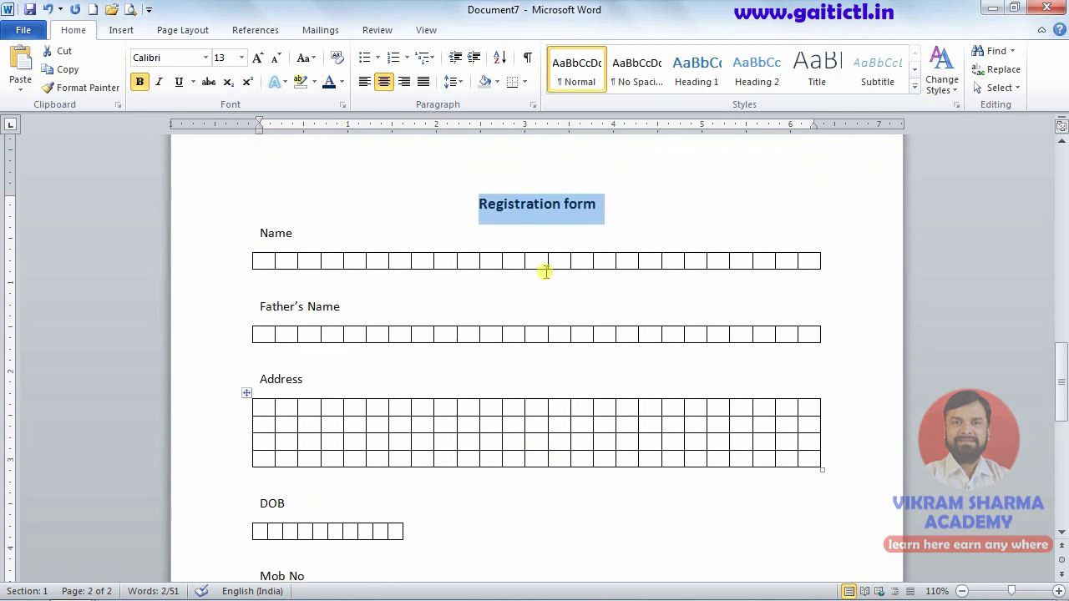
pyautogui.click(130, 10)
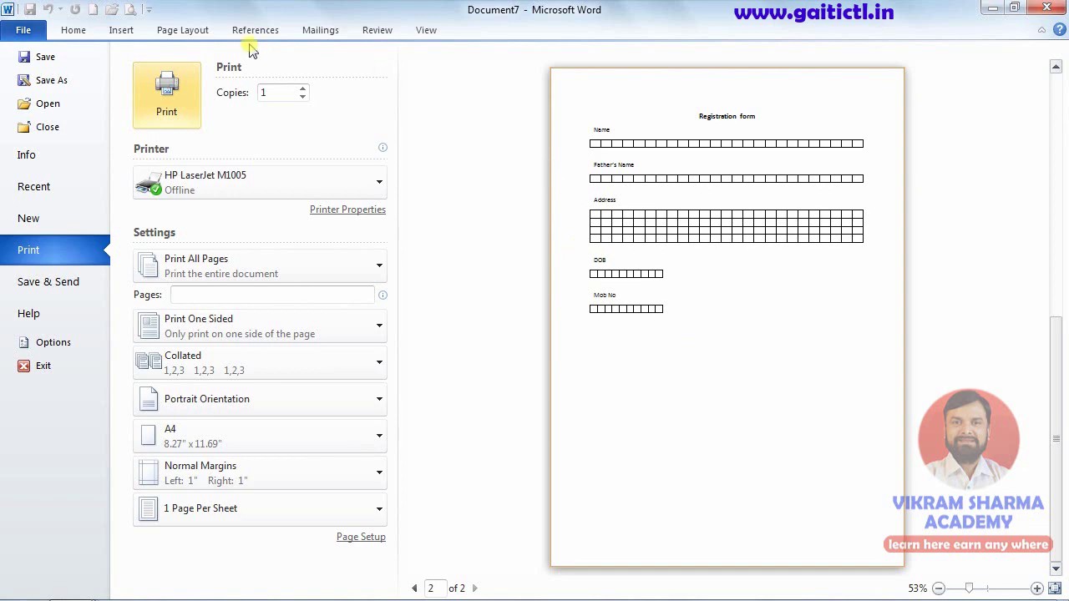
pyautogui.click(23, 30)
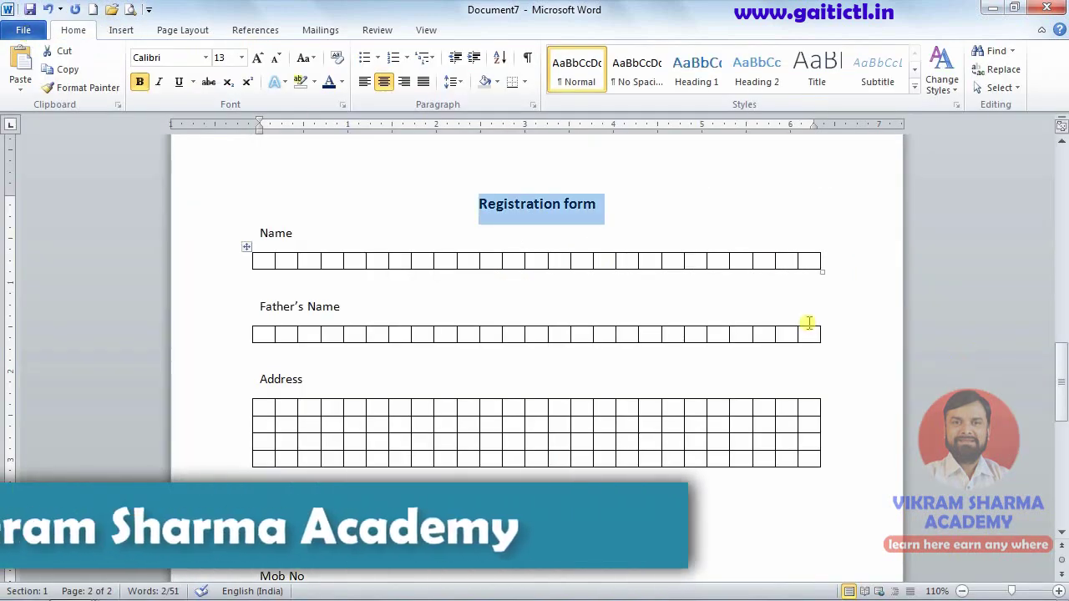
# - Review both pages, then minimize Document7 to bring up Document6's grid table
pyautogui.scroll(4, 627, 293)
pyautogui.scroll(3, 671, 305)
pyautogui.scroll(4, 684, 308)
pyautogui.scroll(8, 685, 305)
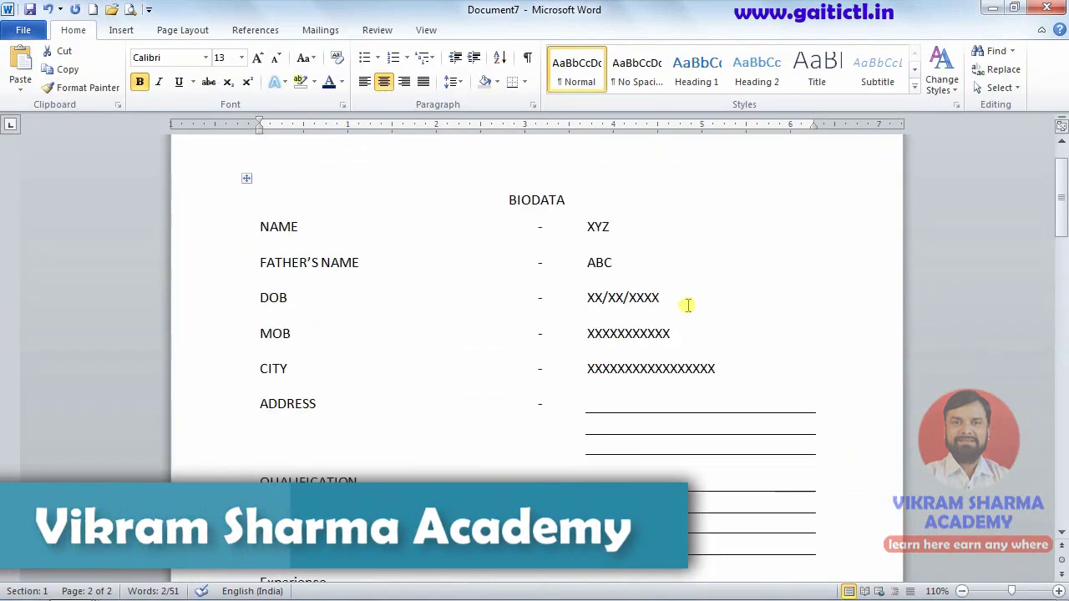
pyautogui.scroll(1, 692, 303)
pyautogui.scroll(-4, 697, 304)
pyautogui.scroll(-4, 700, 306)
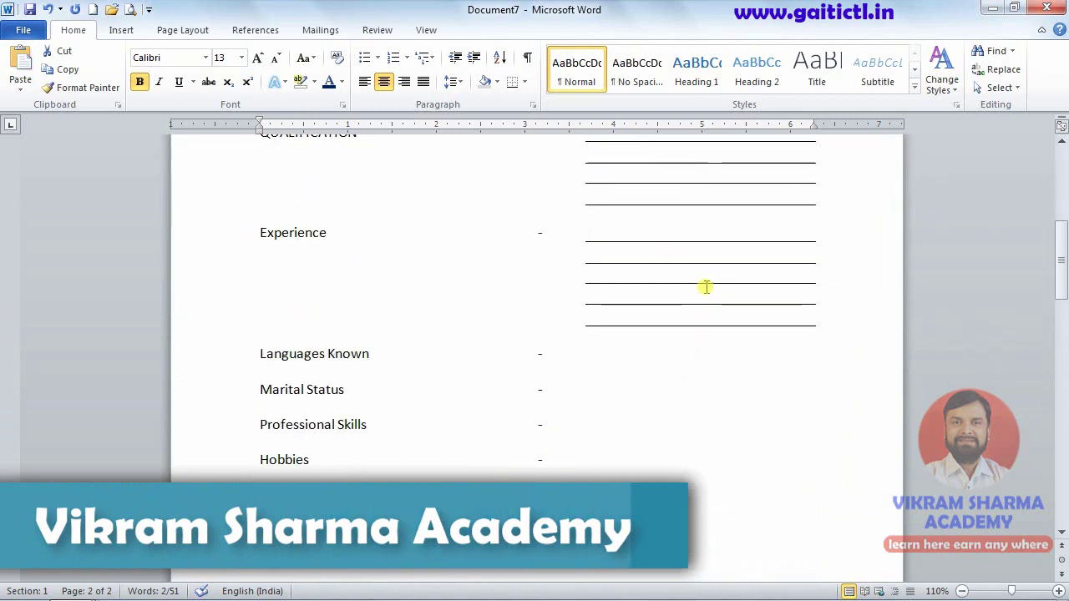
pyautogui.scroll(-6, 708, 281)
pyautogui.scroll(-1, 708, 276)
pyautogui.scroll(-4, 709, 284)
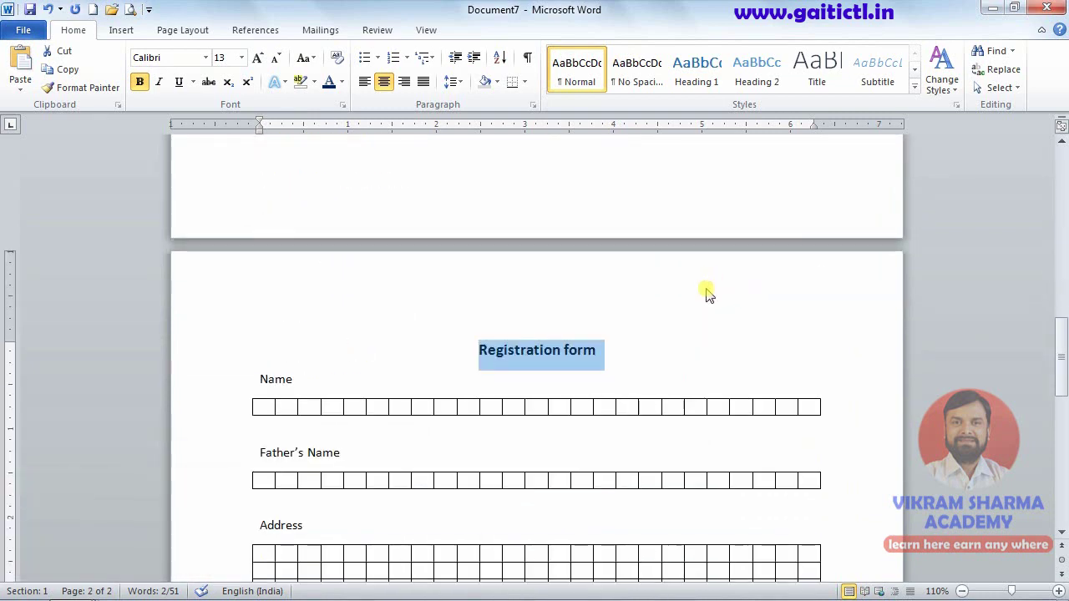
pyautogui.scroll(-3, 735, 314)
pyautogui.scroll(-4, 758, 338)
pyautogui.scroll(-4, 763, 344)
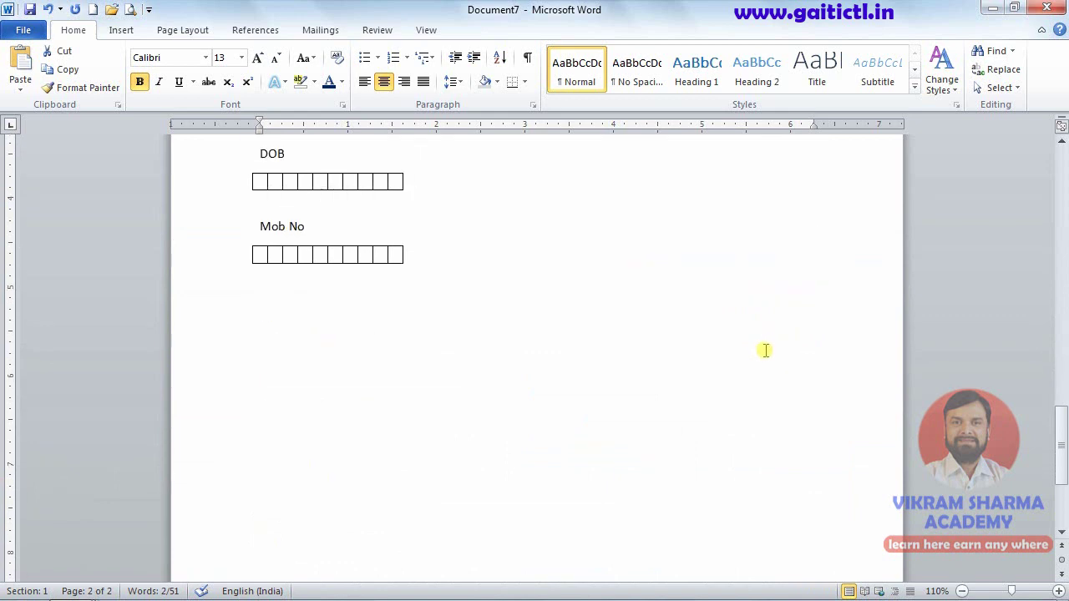
pyautogui.scroll(1, 765, 338)
pyautogui.scroll(9, 772, 329)
pyautogui.scroll(7, 835, 292)
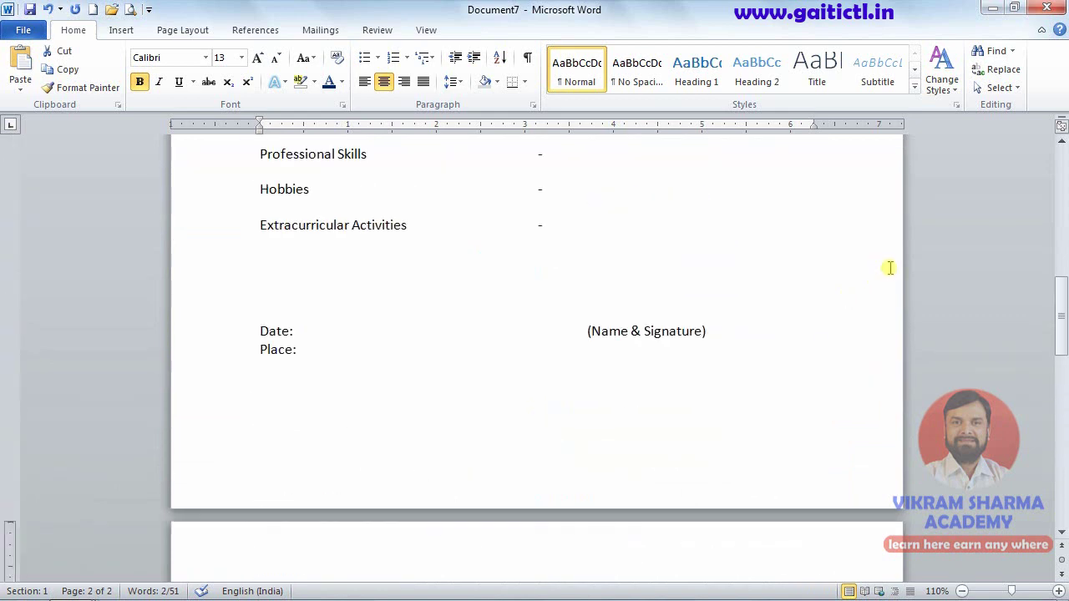
pyautogui.scroll(8, 902, 242)
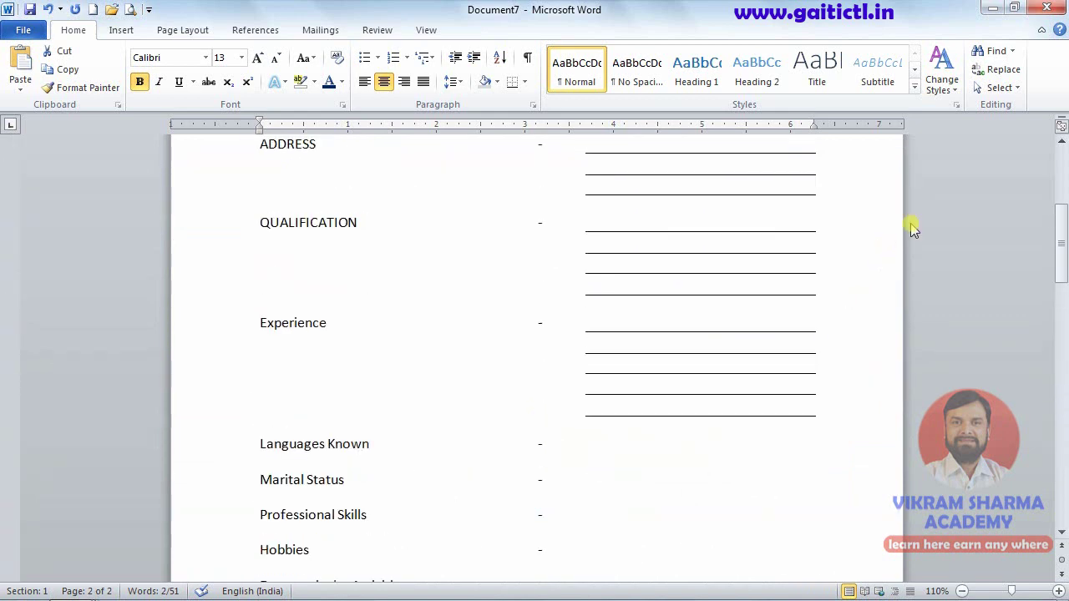
pyautogui.click(993, 8)
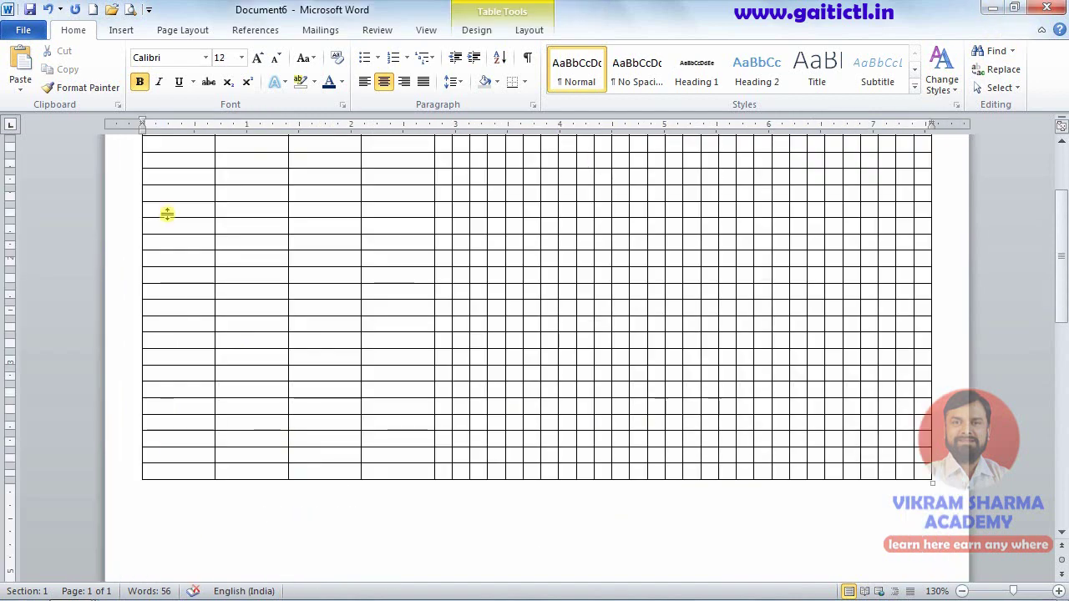
pyautogui.click(136, 32)
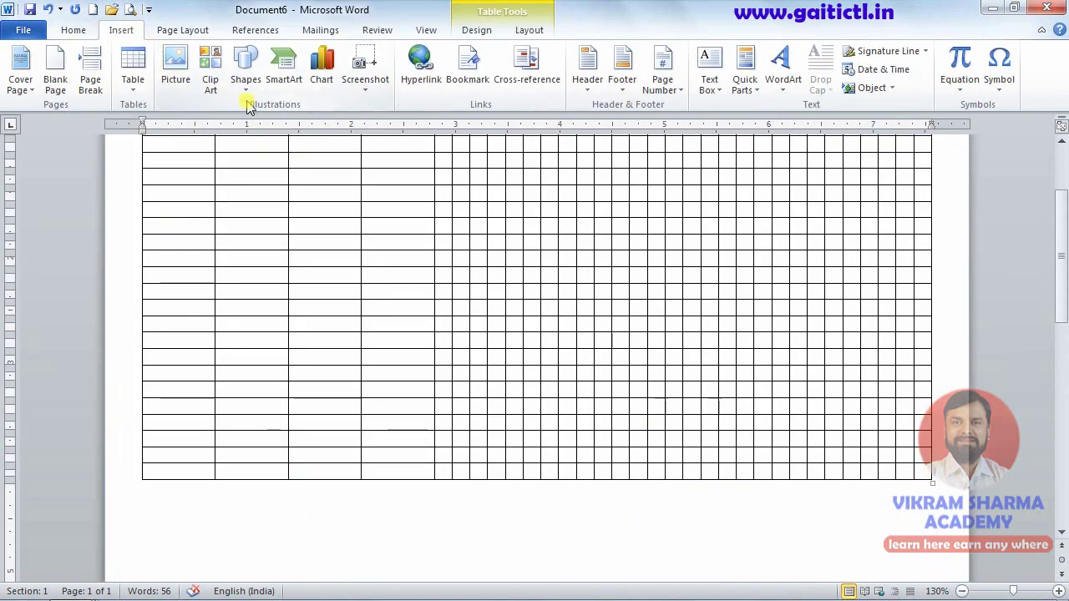